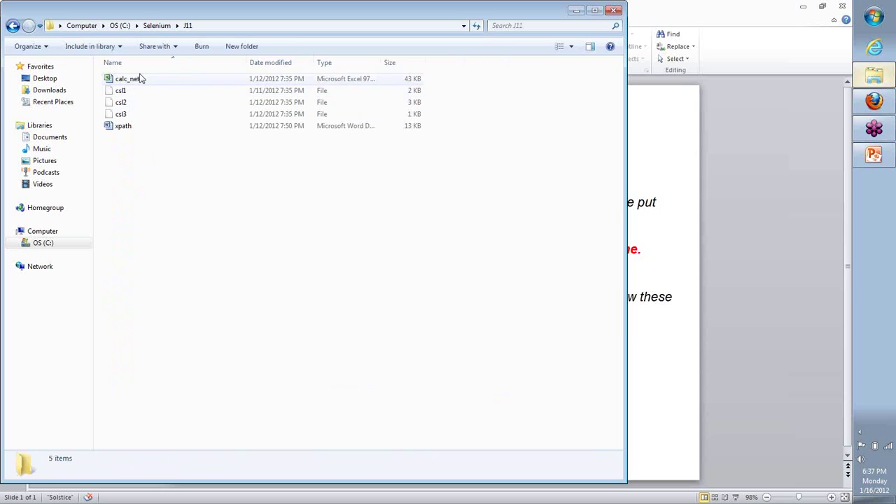
Open the calc_net workbook and review the steps, descriptions and statuses on the DataDrivenFramework Plan sheet
double_click(140, 80)
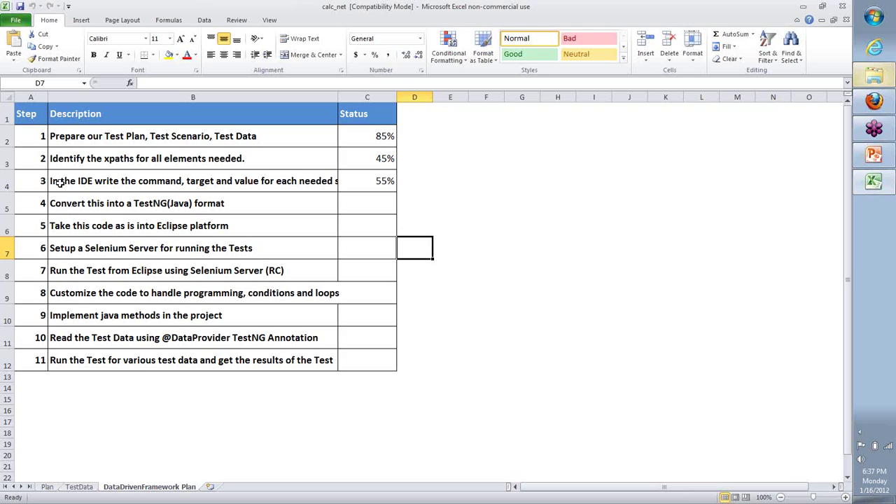
left_click_drag(40, 137, 350, 360)
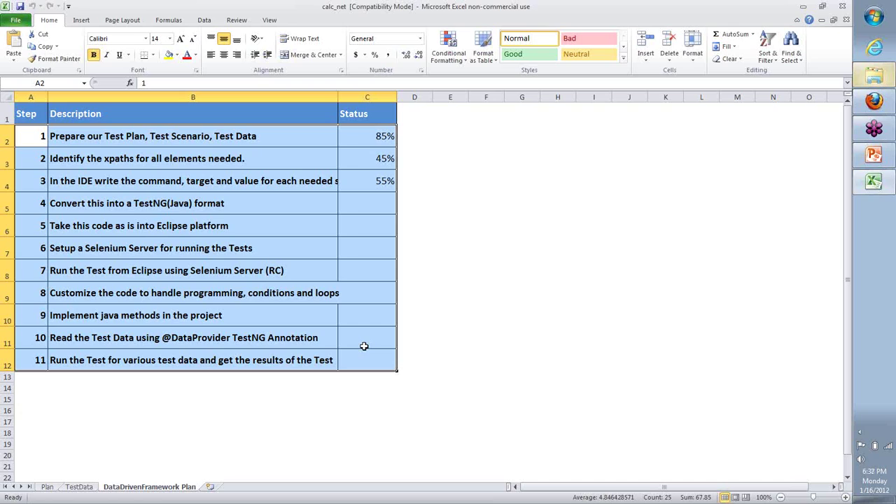
left_click(319, 296)
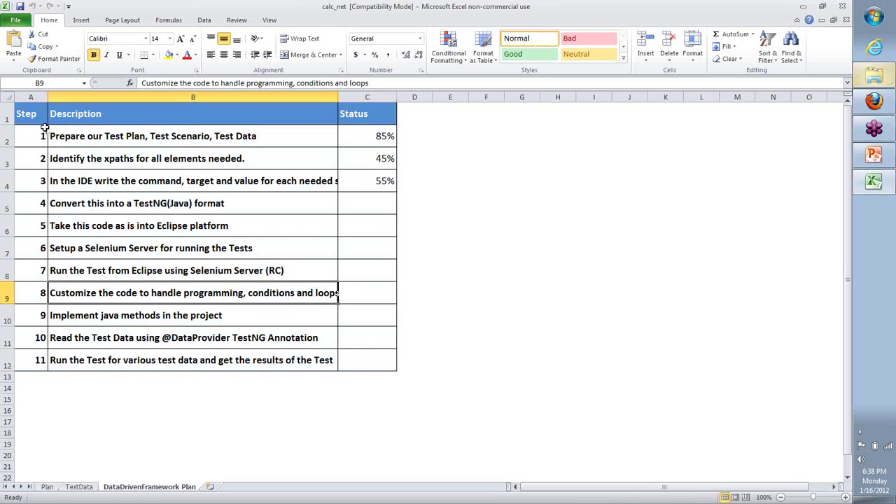
left_click_drag(31, 115, 348, 349)
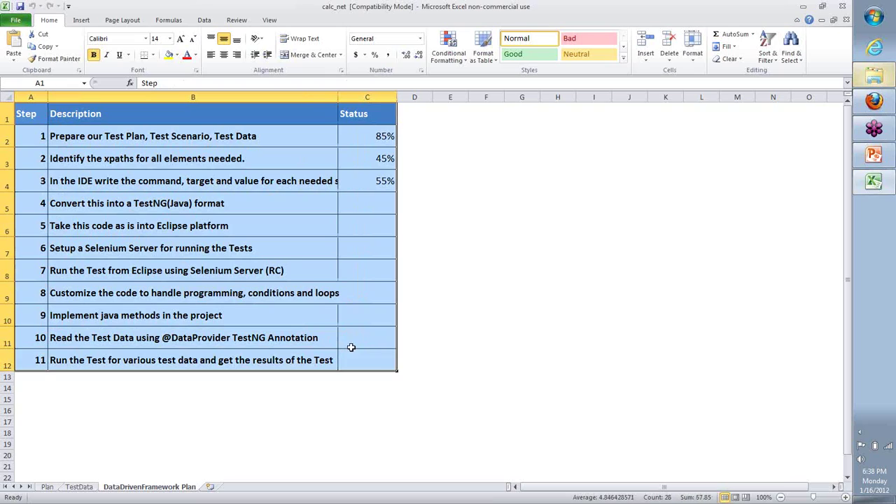
left_click(95, 179)
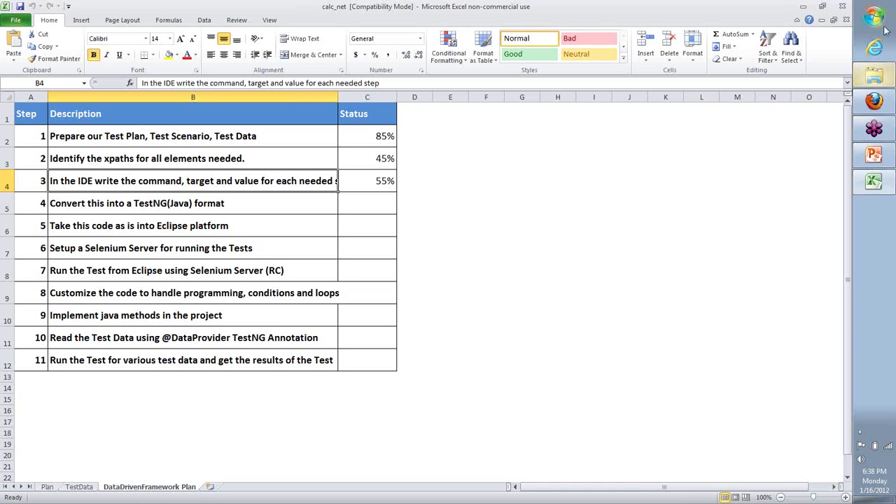
Switch to Firefox and launch Selenium IDE
mouse_move(881, 75)
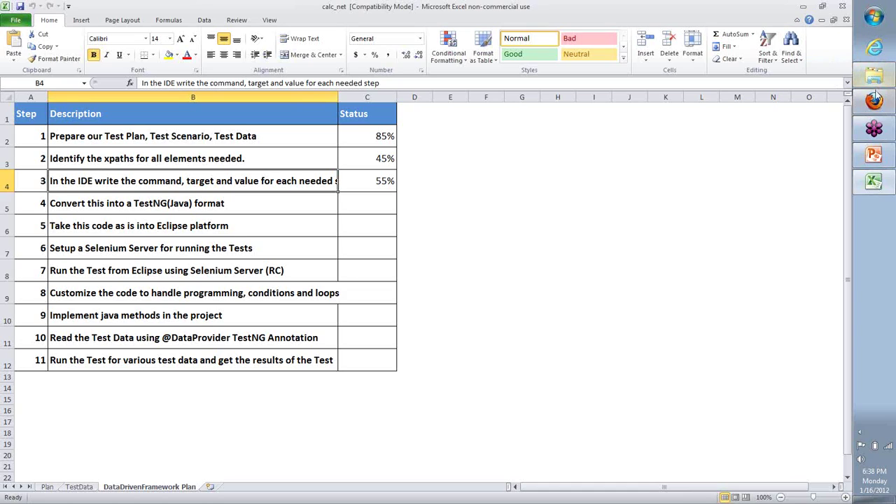
left_click(873, 101)
double_click(161, 145)
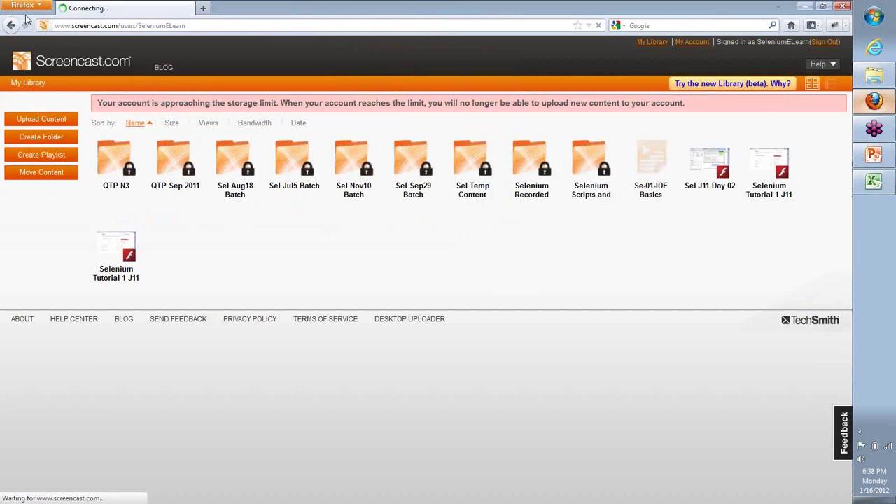
left_click(24, 5)
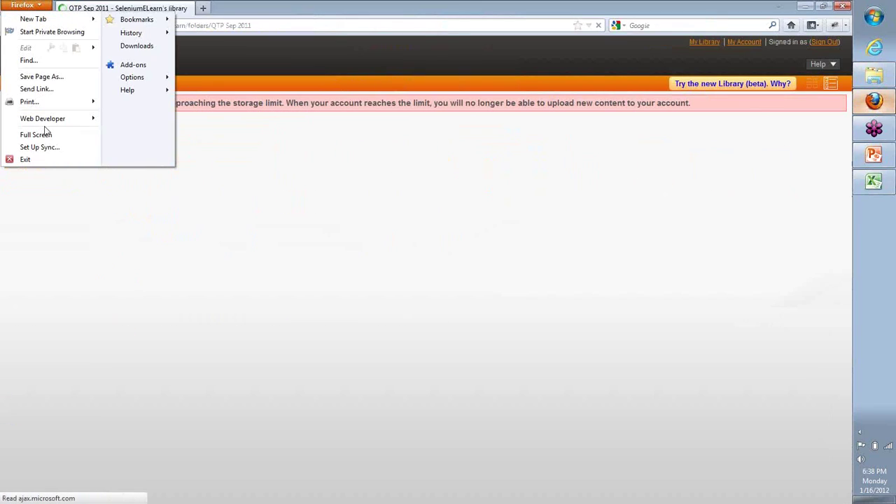
mouse_move(79, 120)
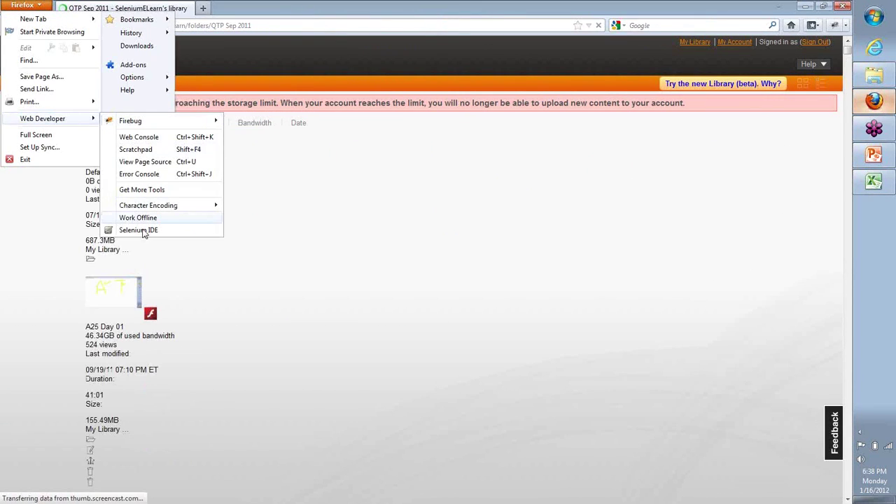
left_click(140, 230)
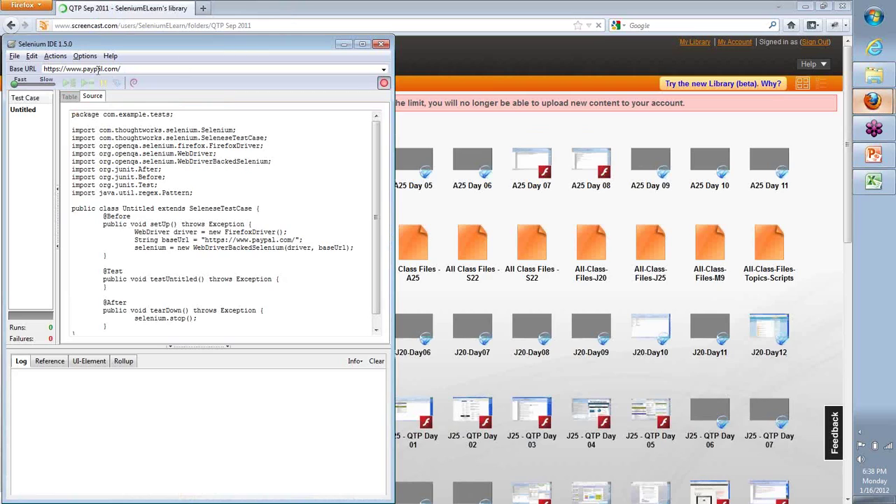
Set the Selenium IDE test case format to HTML and show the test case as a table
left_click(85, 57)
mouse_move(98, 83)
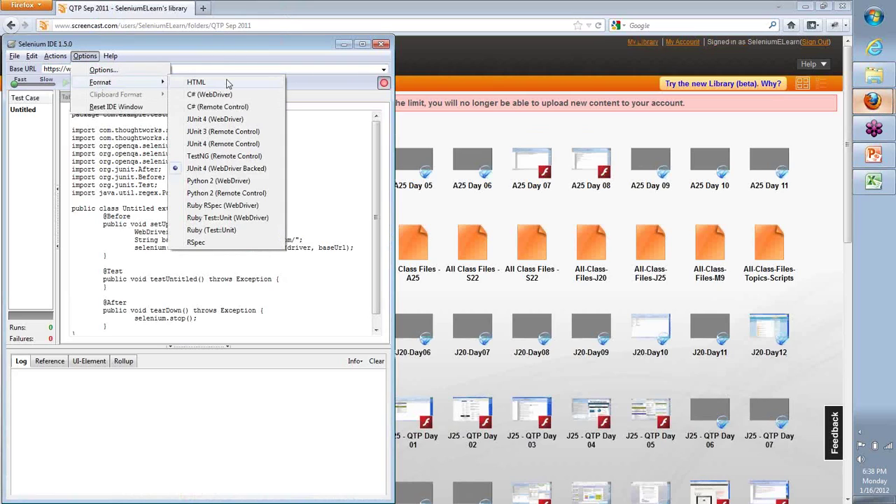
left_click(229, 84)
left_click(174, 290)
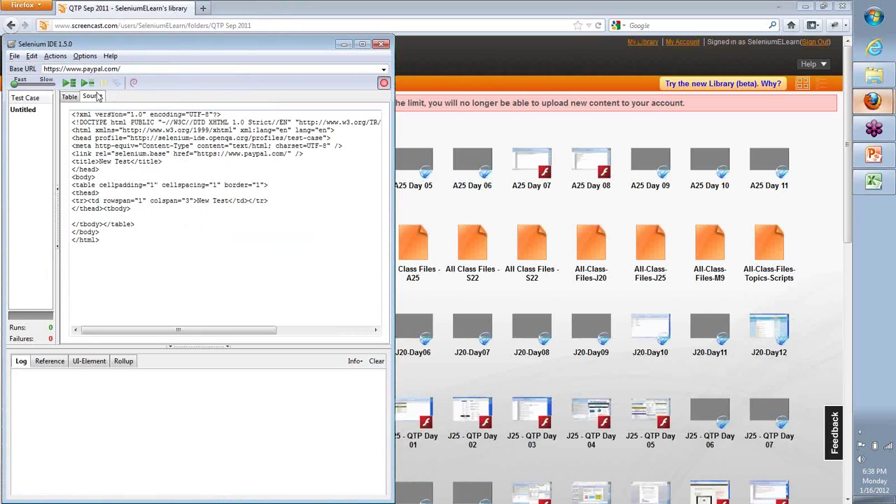
left_click(71, 97)
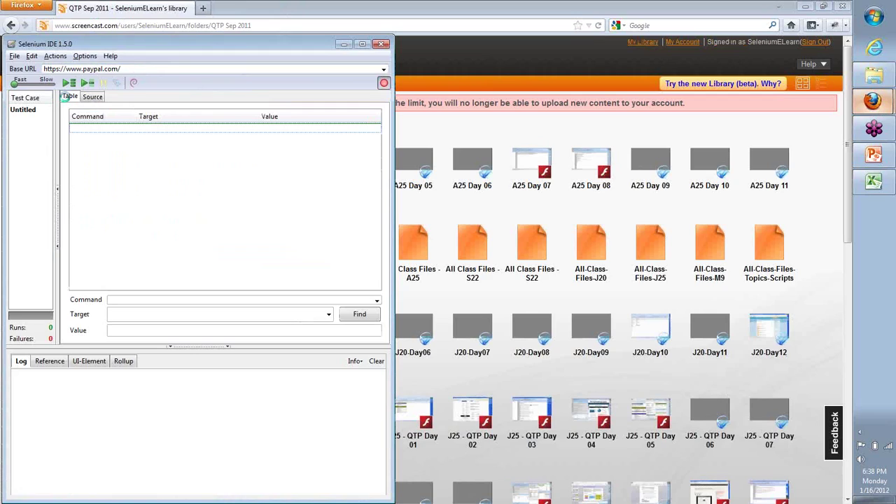
Open the csl3 test case from the J11 folder and select it in the test case list
key("ctrl+o")
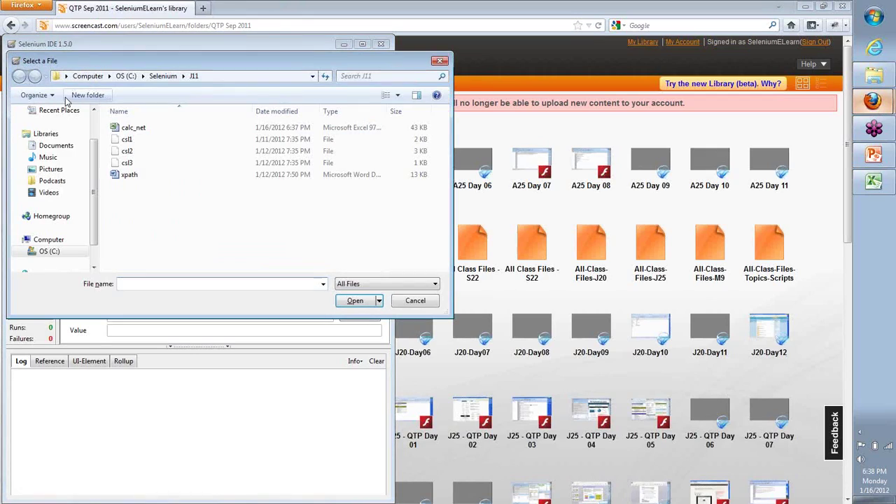
double_click(126, 164)
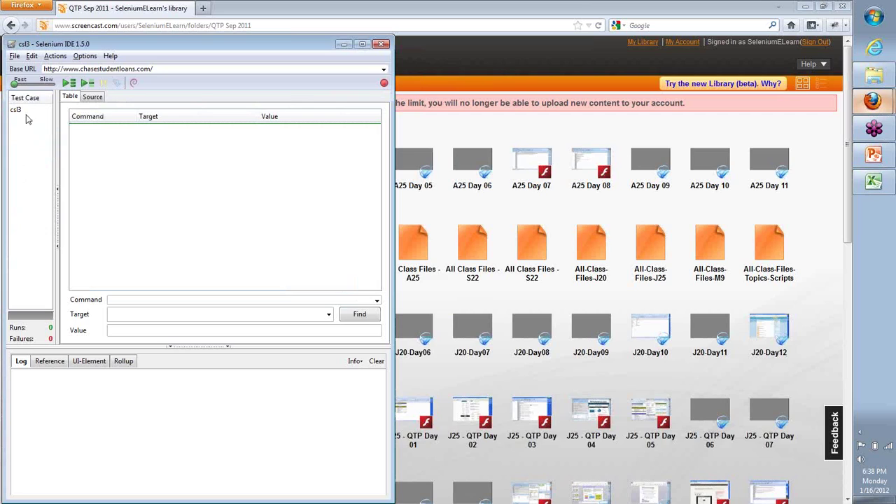
left_click(19, 111)
Open the csl2 test case from the J11 folder and reposition the Selenium IDE window over the browser
key("ctrl+o")
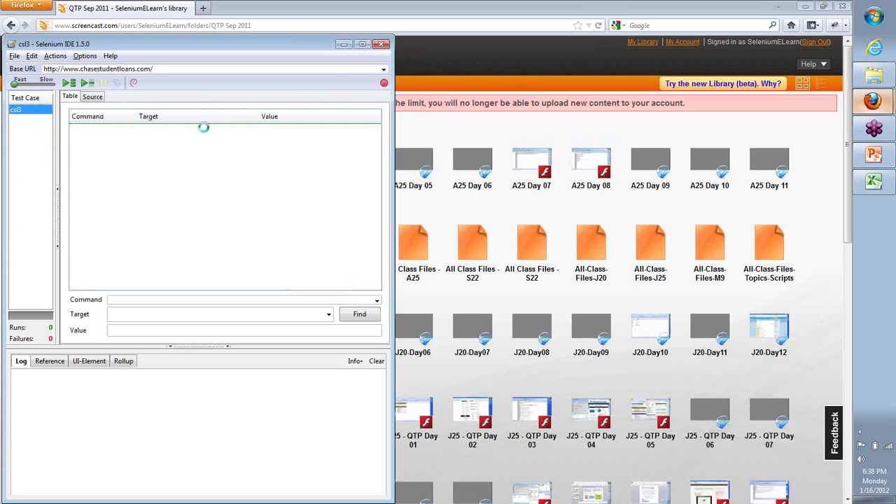
double_click(177, 152)
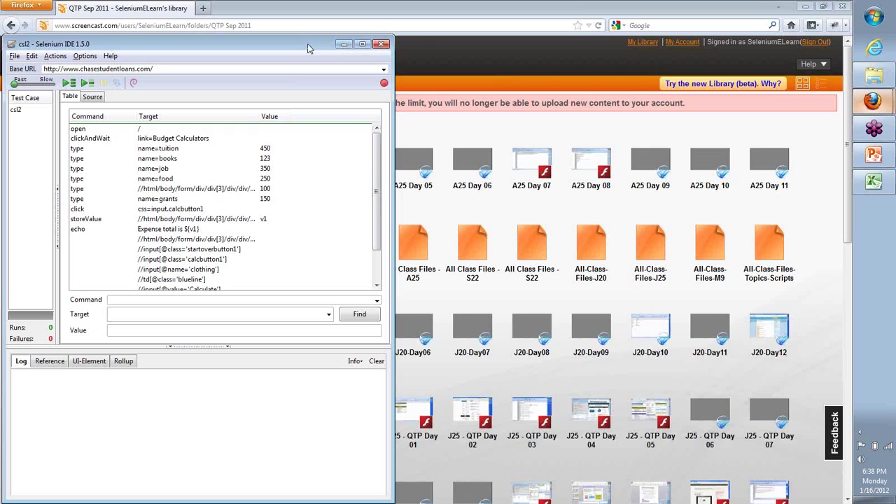
left_click_drag(309, 47, 340, 18)
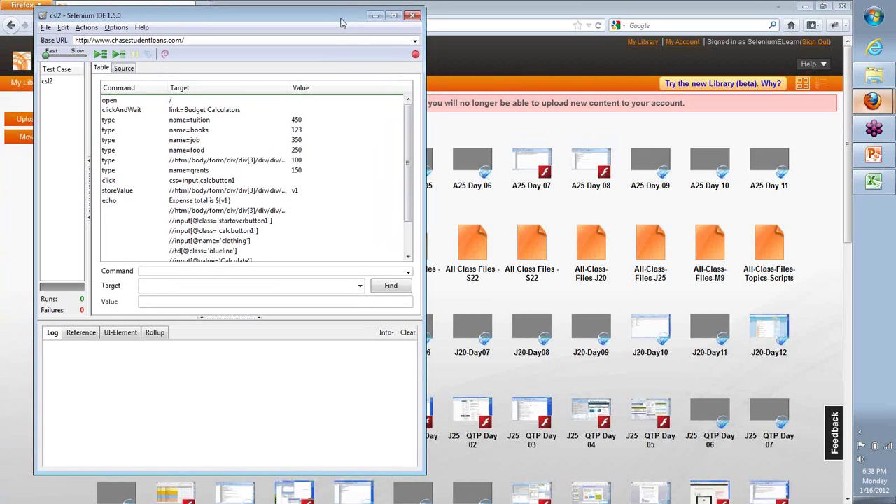
Examine the csl2 command list, including the XPath-only target rows after the echo command and the initial open command
left_click(404, 137)
mouse_move(404, 138)
left_mouse_down()
mouse_move(405, 158)
mouse_move(404, 128)
left_mouse_up()
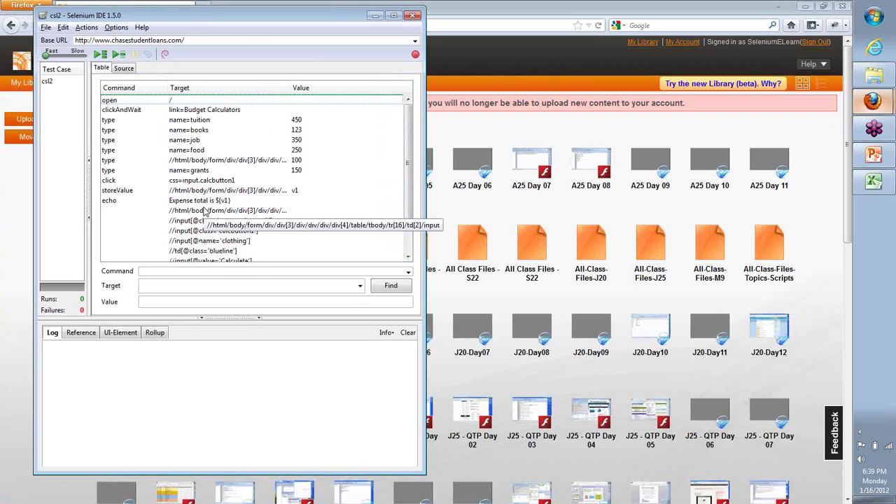
left_click(201, 211)
left_click(201, 221)
left_click(199, 231)
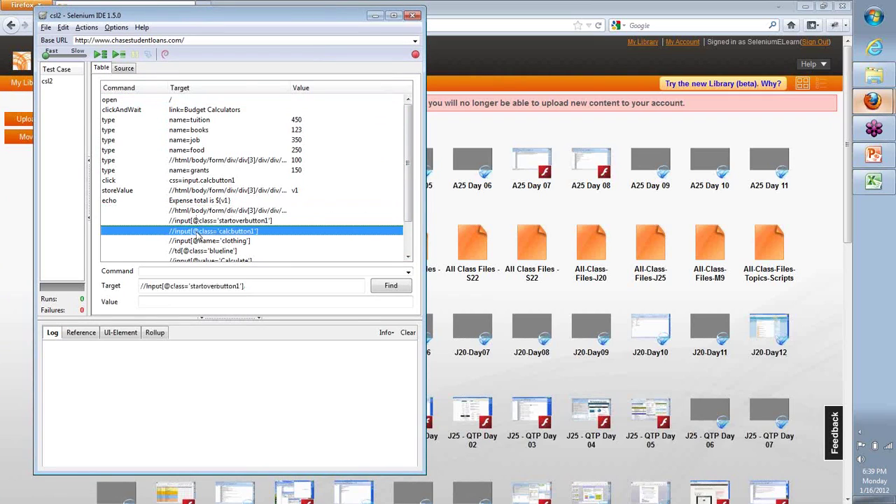
left_click(197, 241)
left_click(196, 251)
left_click(190, 261)
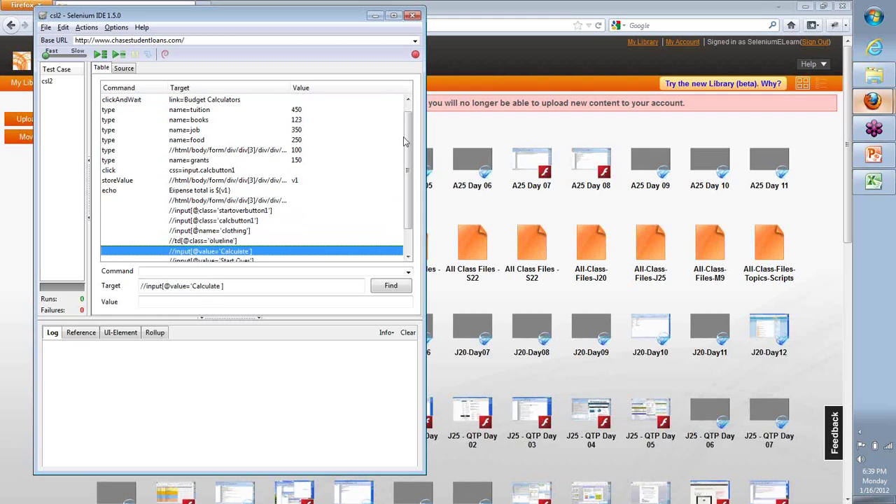
scroll(404, 141, "up", 1)
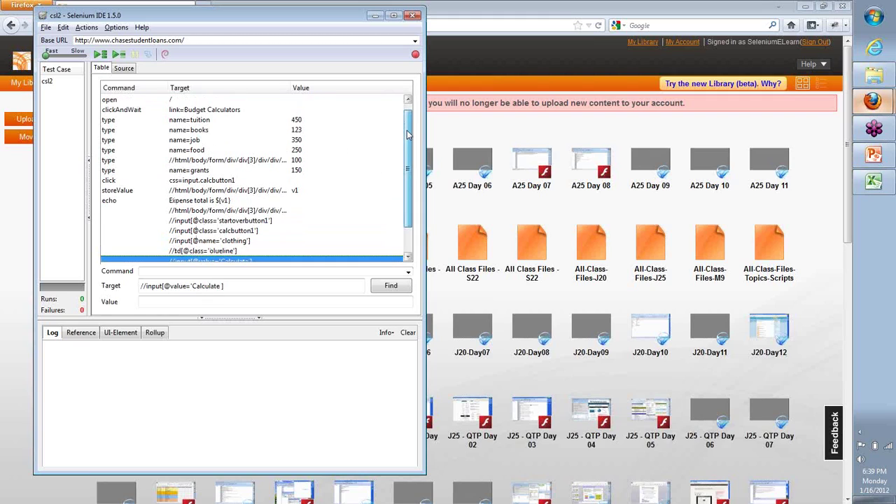
left_click(127, 102)
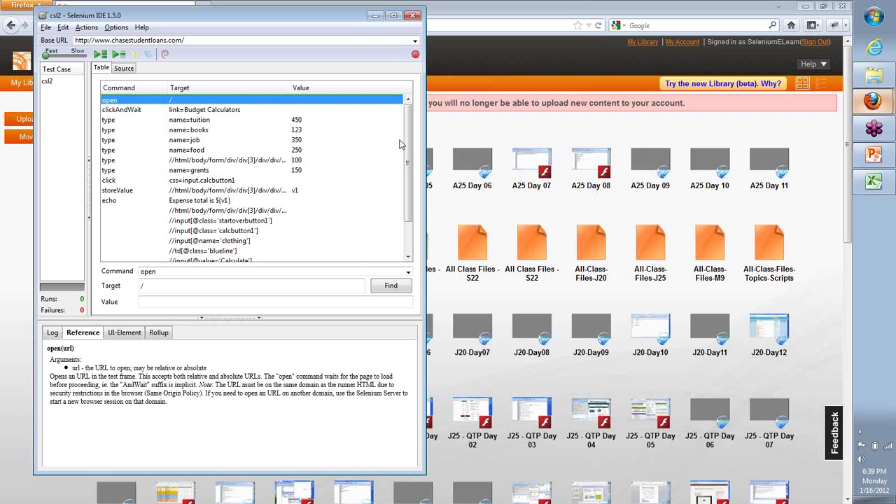
Start Notepad with the Run command notepad and maximize its blank window
mouse_move(486, 204)
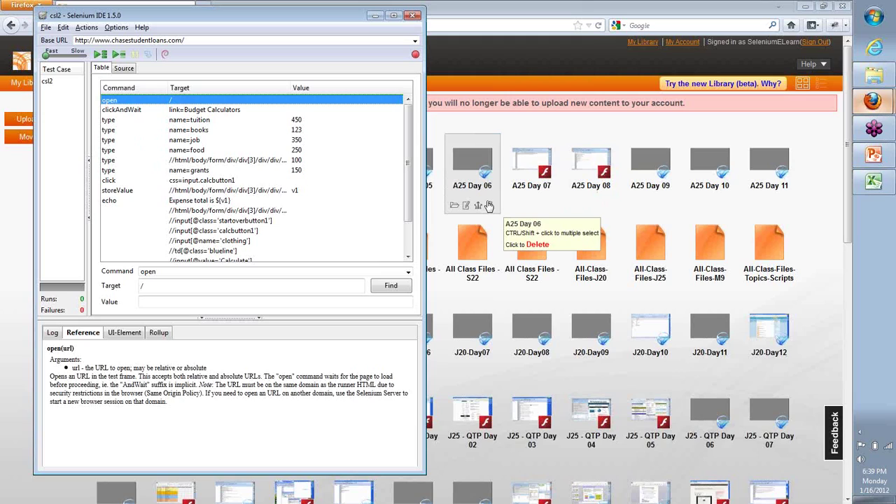
key("super+r")
type("notepa")
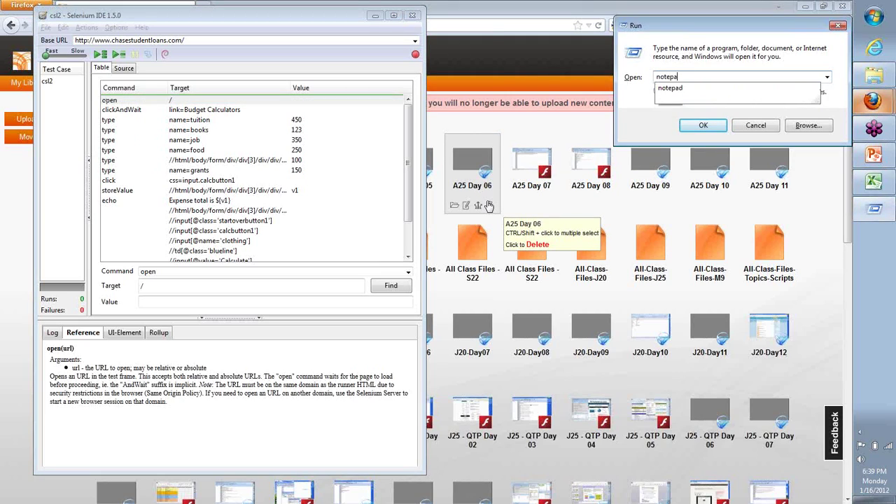
type("d")
key("Return")
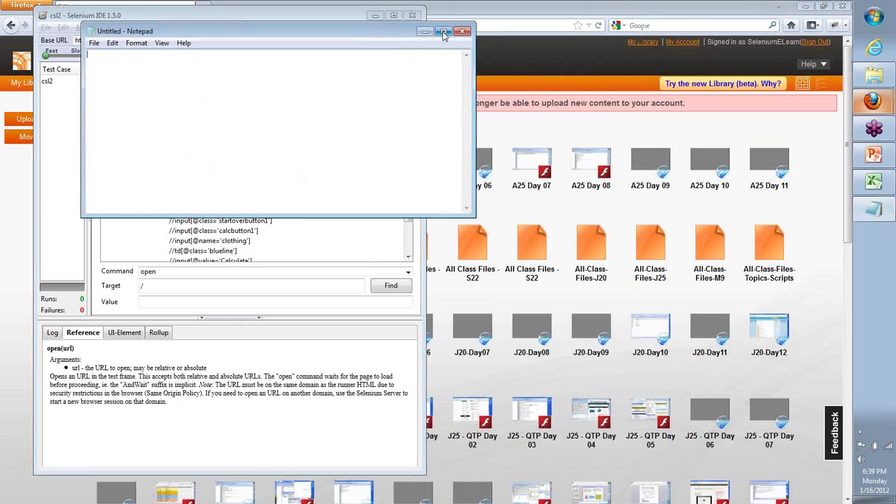
left_click(444, 32)
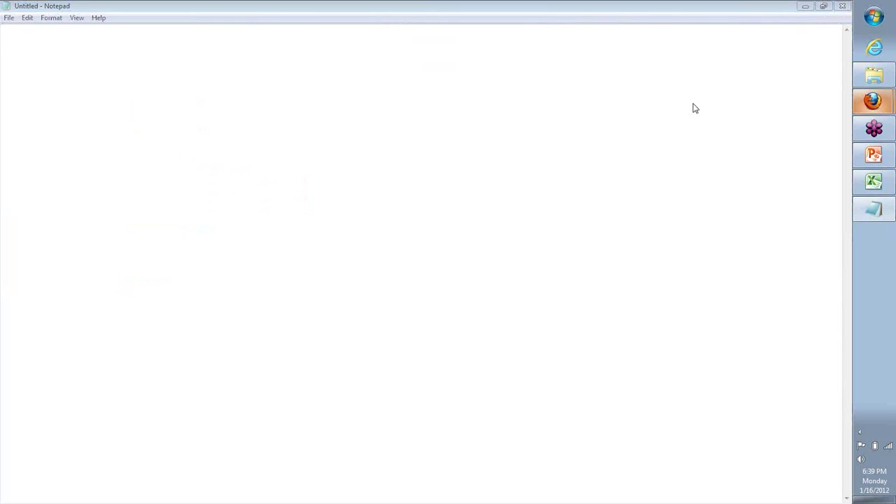
Handwrite the letters IDE in yellow near the upper corner of the blank Notepad page
left_click(821, 155)
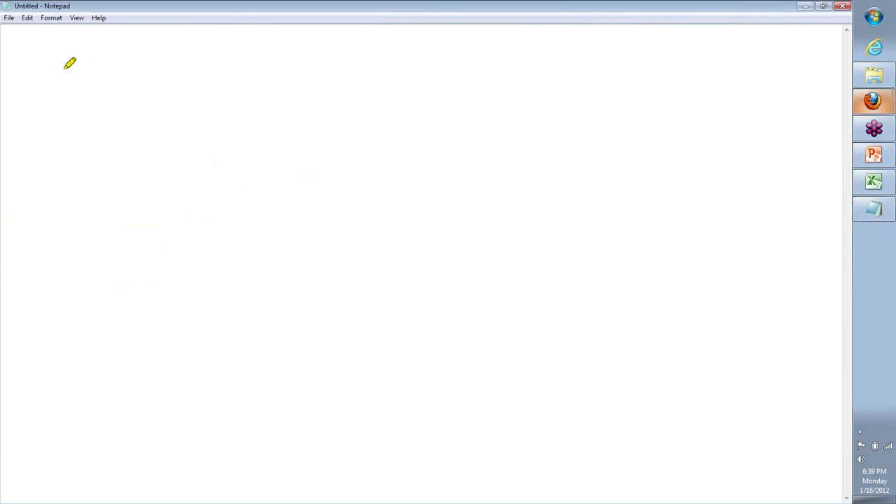
left_click_drag(63, 45, 62, 91)
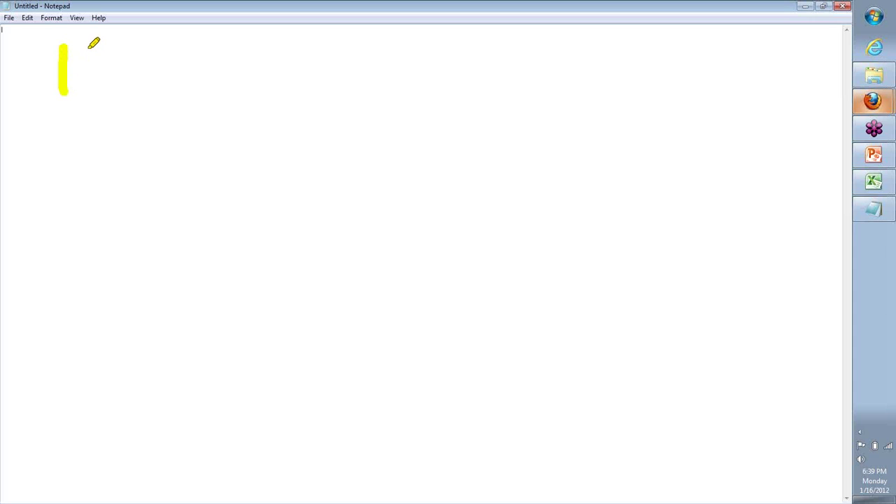
left_click_drag(87, 46, 90, 90)
mouse_move(91, 46)
left_mouse_down()
mouse_move(132, 58)
mouse_move(102, 92)
left_mouse_up()
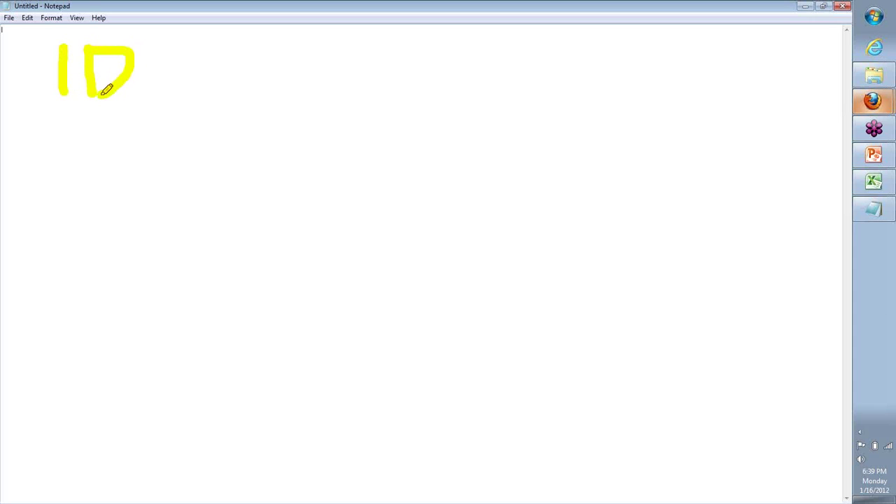
left_click_drag(141, 48, 142, 93)
mouse_move(141, 49)
left_mouse_down()
mouse_move(164, 47)
mouse_move(163, 73)
left_mouse_up()
left_click_drag(143, 101, 173, 102)
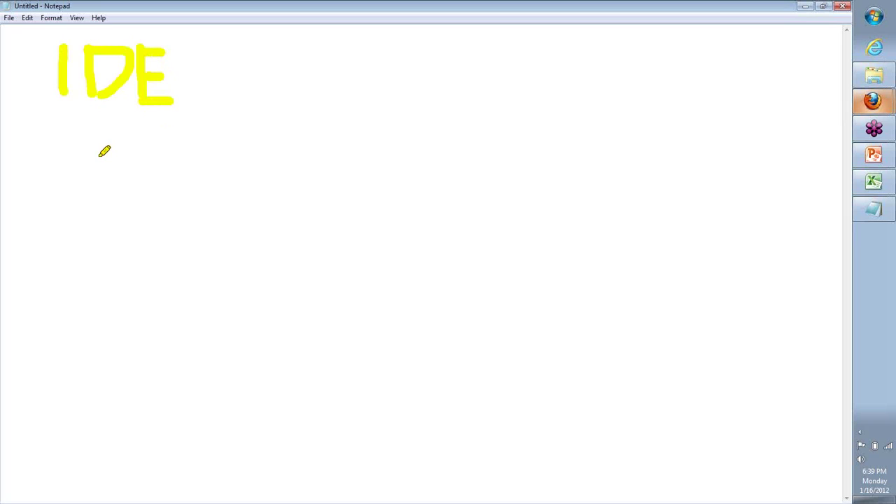
Handwrite two large letters R side by side in yellow below the word IDE
left_click(62, 120)
left_click_drag(60, 145, 60, 223)
mouse_move(61, 120)
left_mouse_down()
mouse_move(92, 120)
mouse_move(86, 170)
mouse_move(138, 208)
left_mouse_up()
left_click_drag(172, 116, 174, 208)
mouse_move(175, 116)
left_mouse_down()
mouse_move(189, 175)
mouse_move(231, 218)
left_mouse_up()
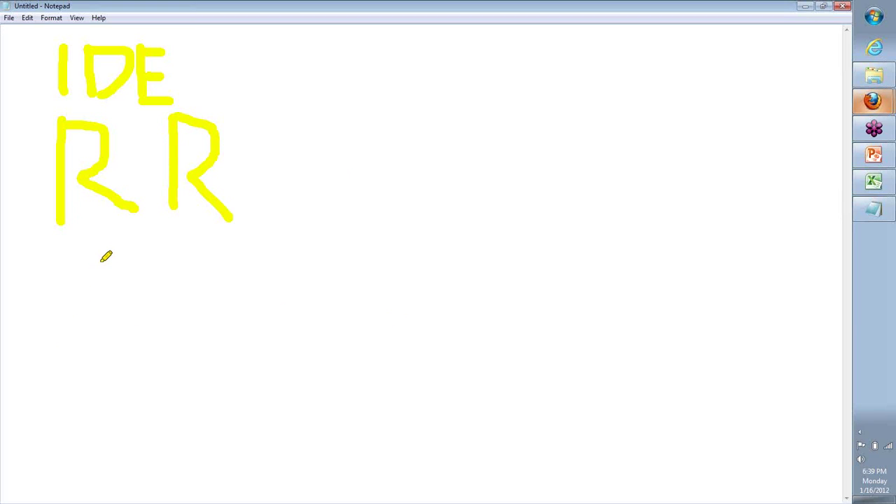
Draw a short dash, a curved stroke and a large V below the two letters R, with a closing brace beside them
left_click_drag(78, 260, 104, 261)
mouse_move(46, 287)
left_mouse_down()
mouse_move(56, 310)
mouse_move(102, 324)
left_mouse_up()
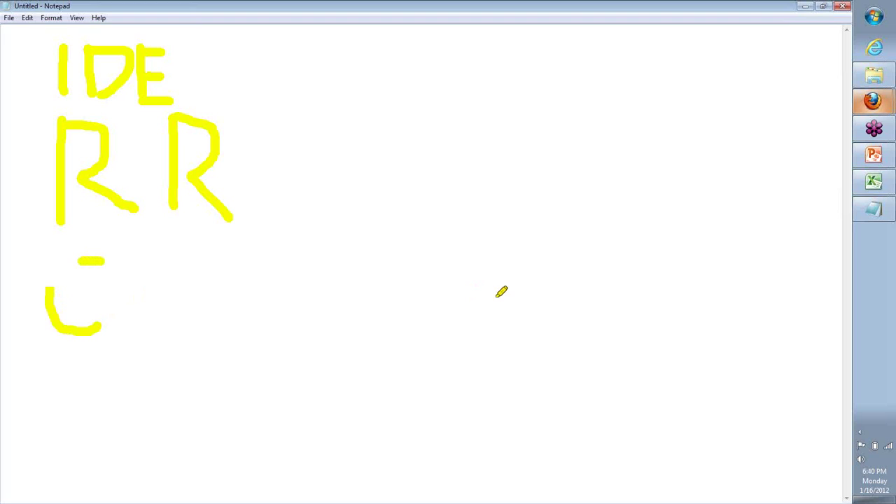
mouse_move(65, 359)
left_mouse_down()
mouse_move(102, 429)
mouse_move(144, 358)
left_mouse_up()
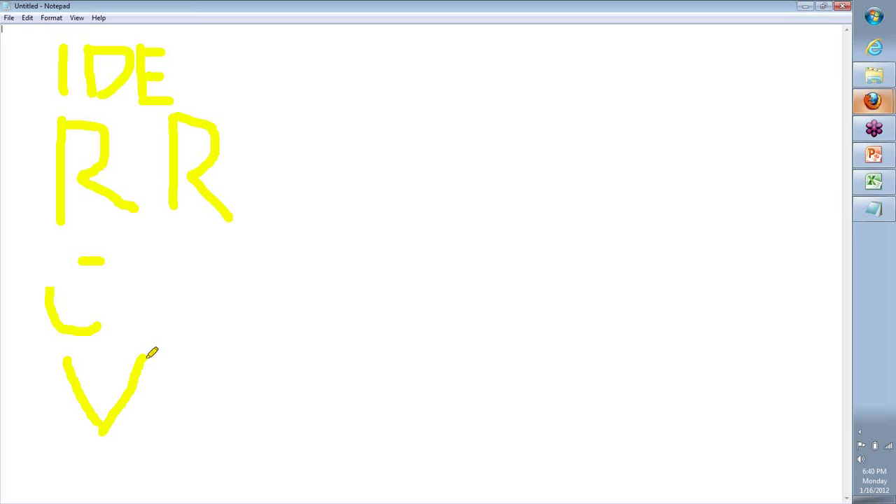
mouse_move(250, 239)
left_mouse_down()
mouse_move(282, 261)
mouse_move(284, 273)
left_mouse_up()
mouse_move(277, 287)
left_mouse_down()
mouse_move(294, 392)
mouse_move(280, 414)
left_mouse_up()
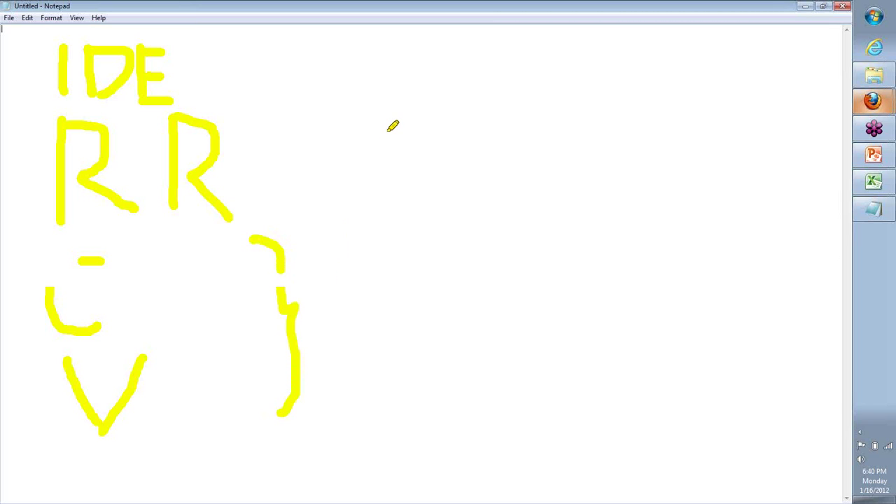
Draw a small yellow square beside the two letters R and a rectangle around the word IDE
mouse_move(387, 128)
left_mouse_down()
mouse_move(385, 197)
mouse_move(446, 197)
mouse_move(453, 135)
mouse_move(423, 127)
left_mouse_up()
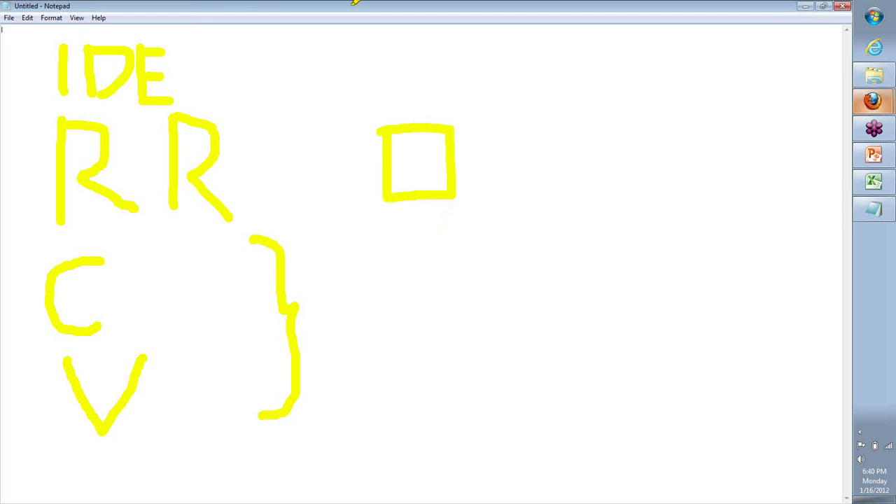
left_click_drag(21, 110, 40, 110)
mouse_move(258, 70)
left_mouse_down()
mouse_move(251, 22)
mouse_move(23, 32)
mouse_move(98, 111)
left_mouse_up()
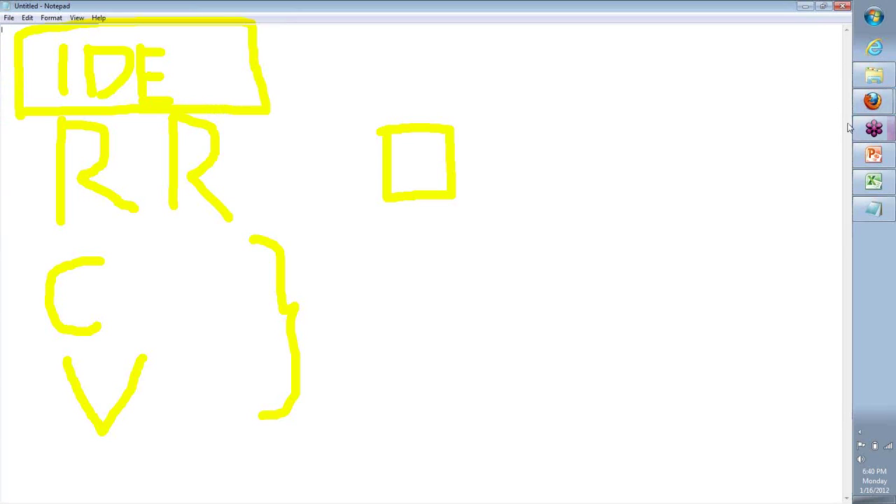
Clear all the handwriting and draw a large yellow square near the page's upper corner with a letter A inside it
right_click(793, 210)
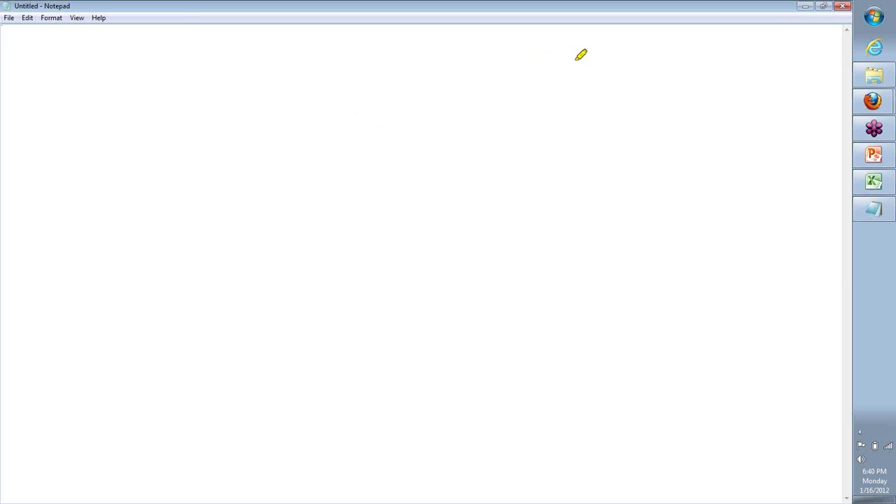
mouse_move(597, 37)
left_mouse_down()
mouse_move(604, 234)
mouse_move(816, 230)
mouse_move(810, 49)
mouse_move(600, 40)
left_mouse_up()
mouse_move(701, 83)
left_mouse_down()
mouse_move(643, 196)
mouse_move(720, 110)
mouse_move(748, 186)
left_mouse_up()
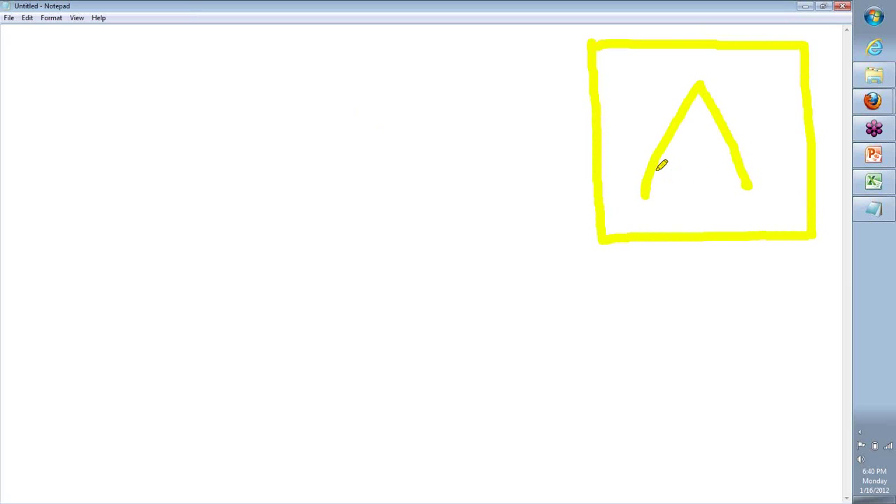
left_click_drag(655, 169, 740, 167)
Handwrite an underlined IDE beside the A square and draw an arrow from it to the square
mouse_move(376, 46)
left_mouse_down()
mouse_move(376, 91)
mouse_move(398, 80)
mouse_move(402, 90)
left_mouse_up()
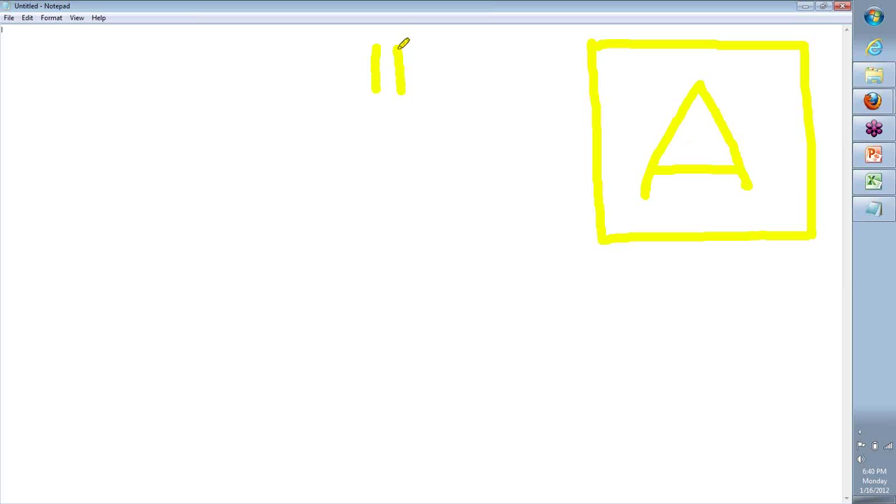
mouse_move(397, 46)
left_mouse_down()
mouse_move(432, 73)
mouse_move(411, 95)
left_mouse_up()
mouse_move(449, 47)
left_mouse_down()
mouse_move(449, 96)
mouse_move(467, 39)
mouse_move(472, 64)
left_mouse_up()
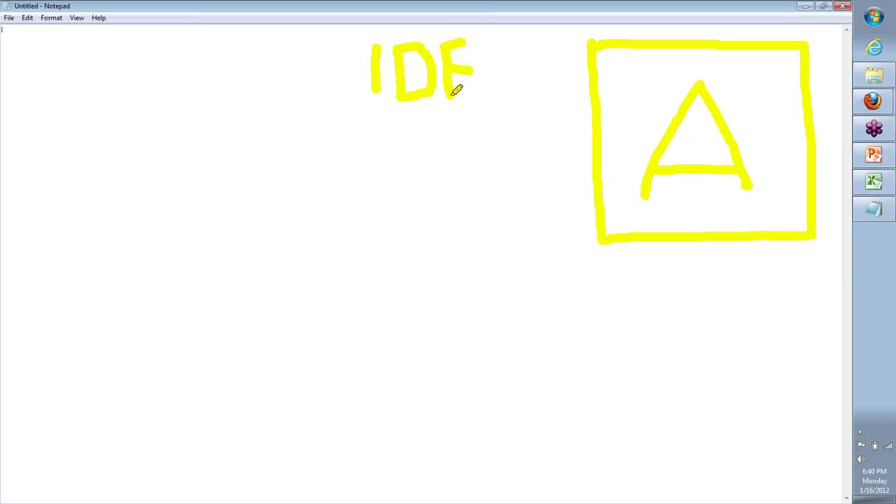
left_click_drag(452, 97, 493, 95)
left_click_drag(379, 122, 480, 117)
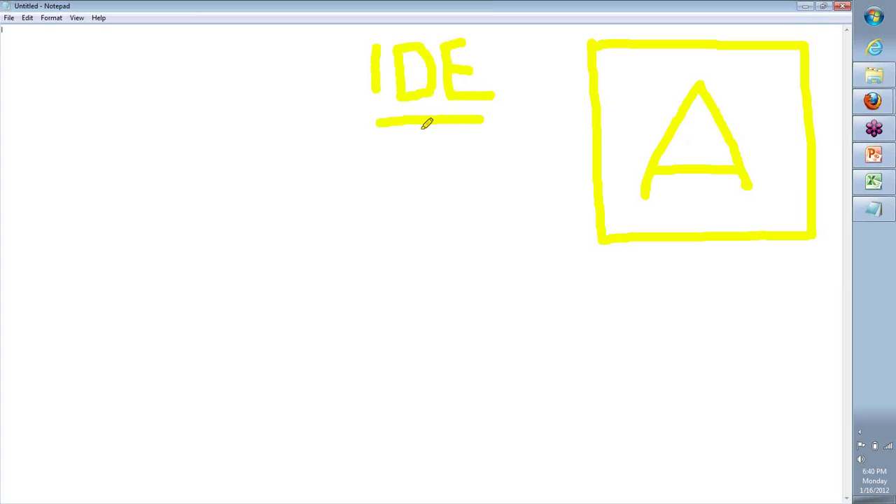
mouse_move(420, 127)
left_mouse_down()
mouse_move(498, 196)
mouse_move(599, 189)
left_mouse_up()
mouse_move(546, 171)
left_mouse_down()
mouse_move(595, 188)
mouse_move(566, 219)
left_mouse_up()
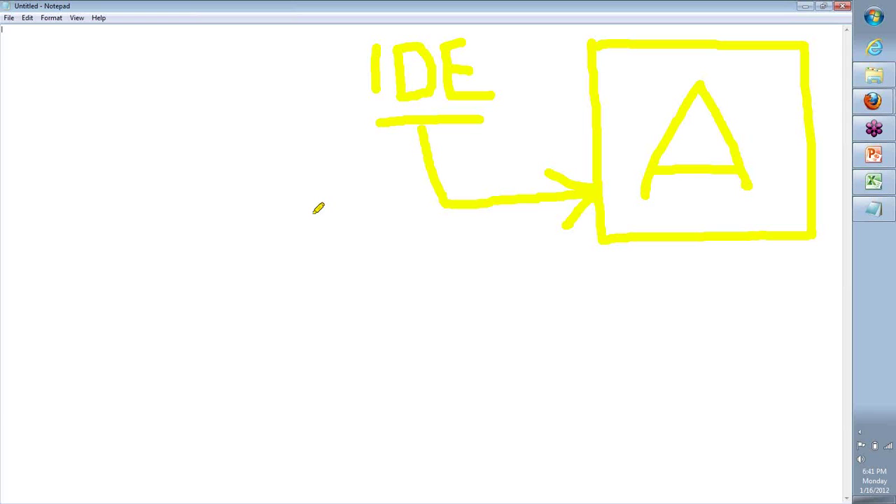
Handwrite a letter P on the opposite side of the page from the A square and draw a box around it
mouse_move(67, 121)
left_mouse_down()
mouse_move(65, 175)
mouse_move(66, 128)
mouse_move(91, 148)
mouse_move(67, 175)
left_mouse_up()
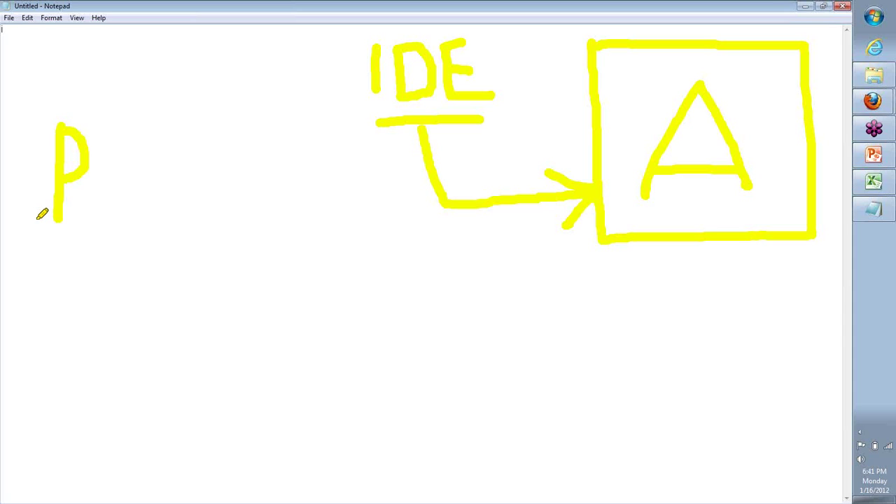
left_click_drag(28, 244, 134, 240)
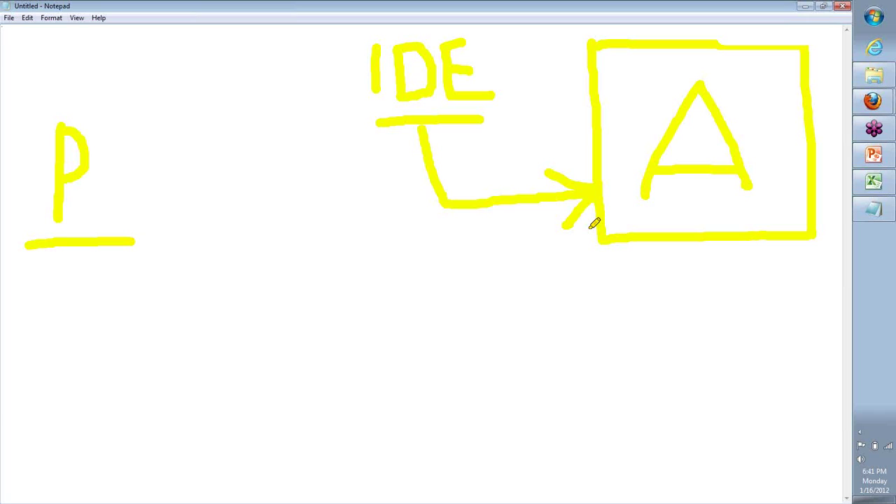
left_click_drag(22, 116, 22, 241)
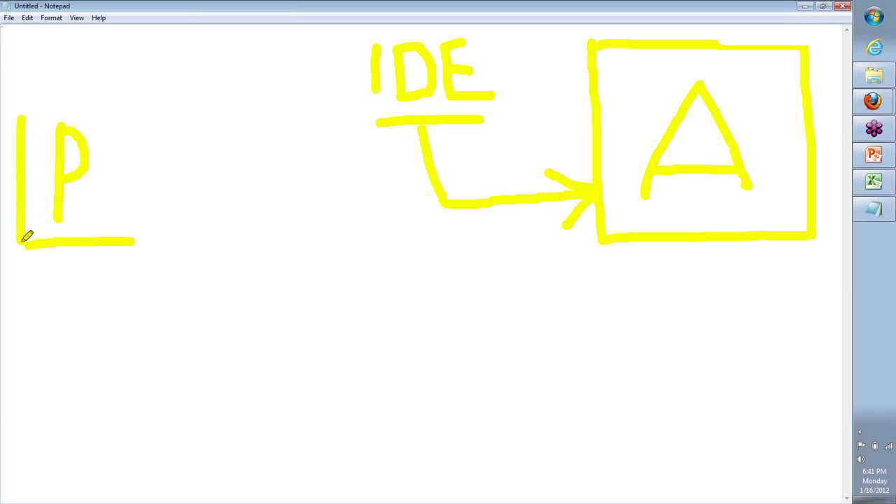
mouse_move(24, 112)
left_mouse_down()
mouse_move(150, 108)
mouse_move(154, 265)
mouse_move(126, 240)
left_mouse_up()
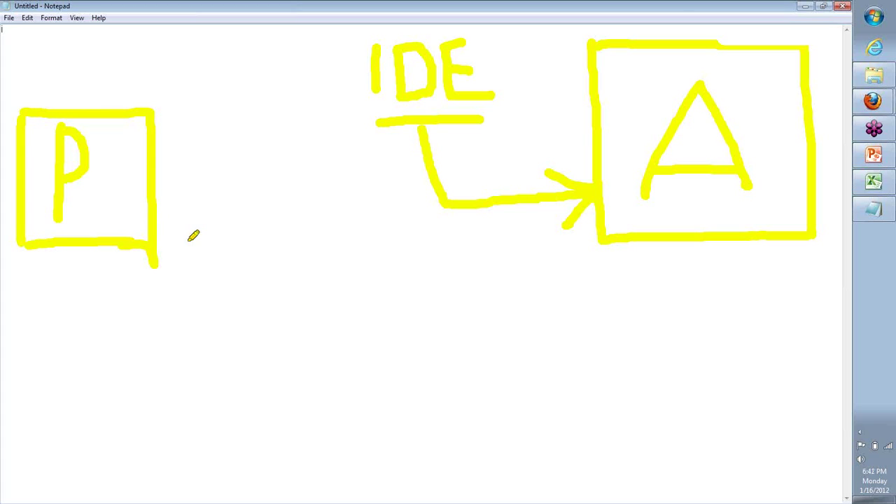
Draw a boxed letter S below IDE and link the boxes with arrows from P to S and S to A, ticking P
mouse_move(394, 248)
left_mouse_down()
mouse_move(350, 256)
mouse_move(357, 283)
mouse_move(413, 287)
mouse_move(390, 333)
mouse_move(341, 325)
left_mouse_up()
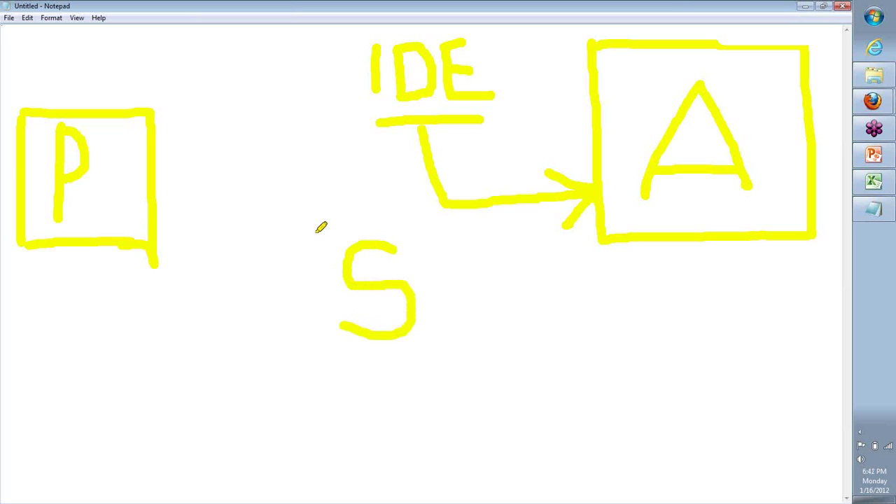
mouse_move(315, 231)
left_mouse_down()
mouse_move(316, 364)
mouse_move(452, 369)
mouse_move(464, 254)
mouse_move(442, 218)
mouse_move(325, 225)
left_mouse_up()
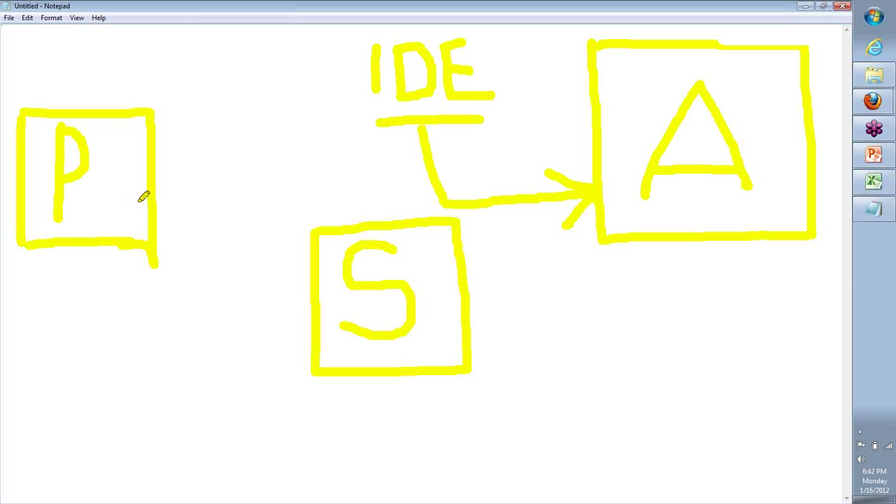
mouse_move(159, 203)
left_mouse_down()
mouse_move(229, 295)
mouse_move(308, 301)
mouse_move(302, 290)
mouse_move(287, 333)
left_mouse_up()
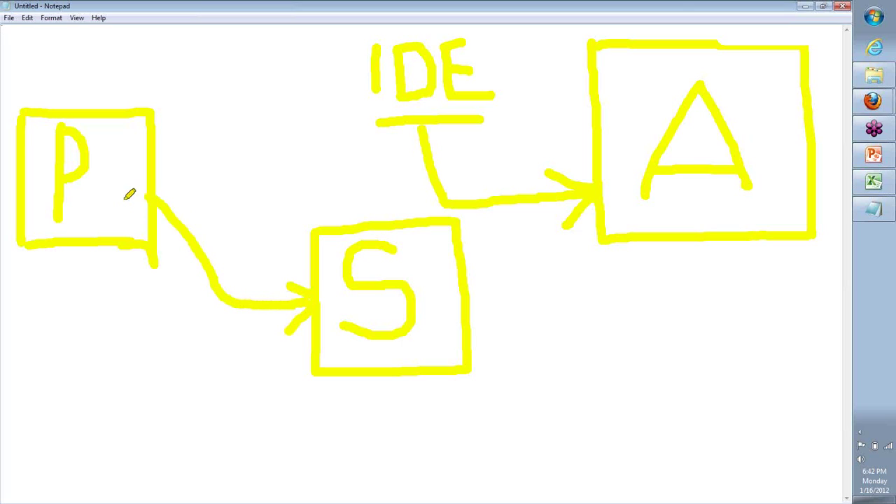
left_click_drag(106, 157, 175, 131)
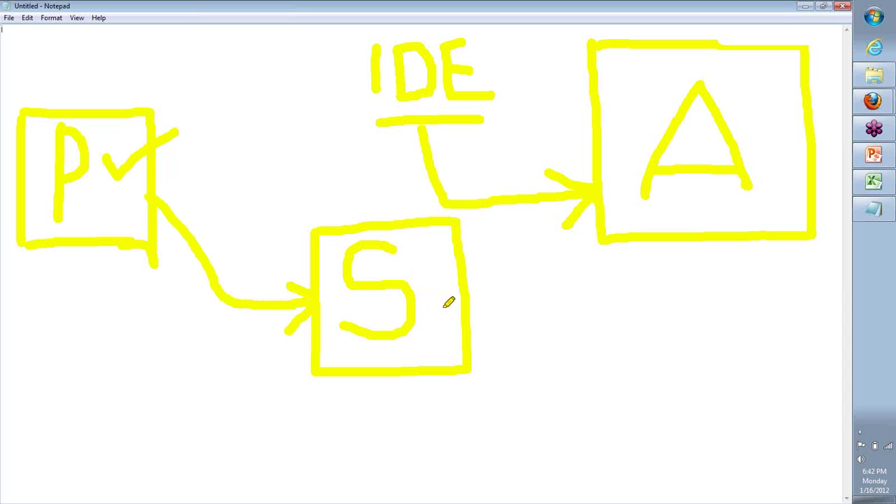
mouse_move(441, 323)
left_mouse_down()
mouse_move(556, 330)
mouse_move(616, 260)
mouse_move(619, 237)
mouse_move(591, 245)
mouse_move(622, 236)
mouse_move(658, 270)
left_mouse_up()
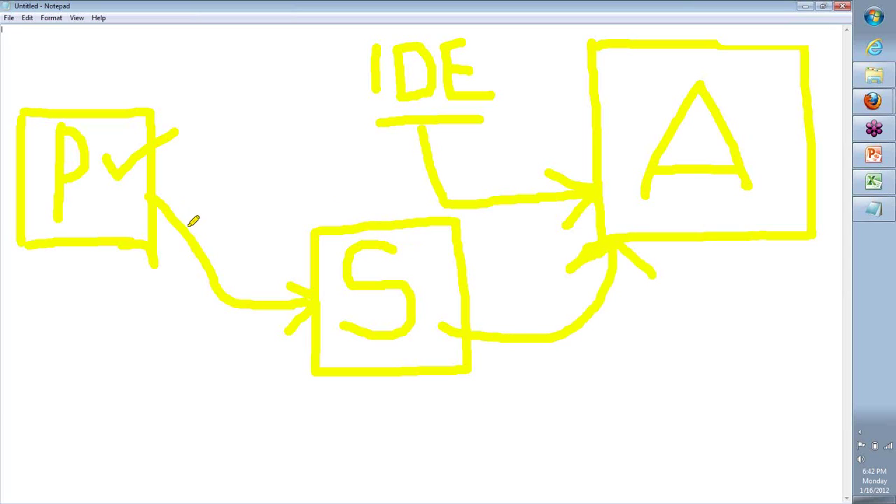
Draw a check mark above the S box and another above the P box
left_click(322, 187)
mouse_move(323, 187)
left_mouse_down()
mouse_move(340, 206)
mouse_move(403, 160)
left_mouse_up()
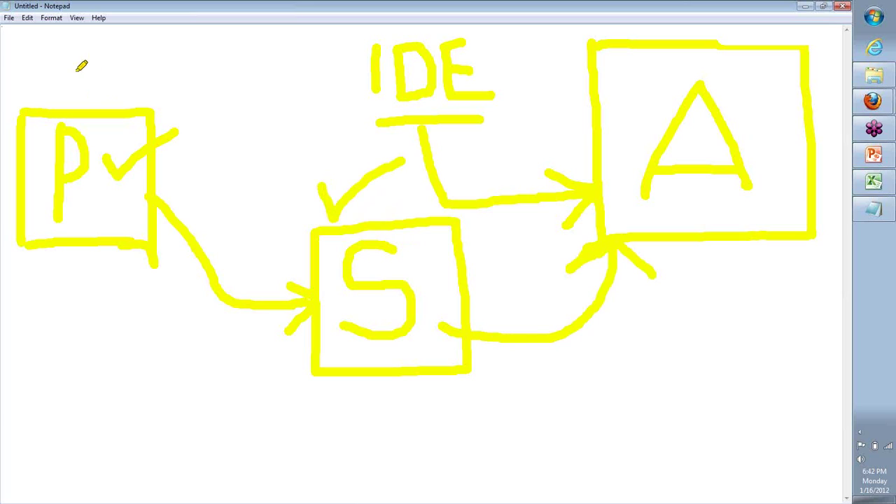
mouse_move(78, 69)
left_mouse_down()
mouse_move(80, 79)
mouse_move(167, 20)
left_mouse_up()
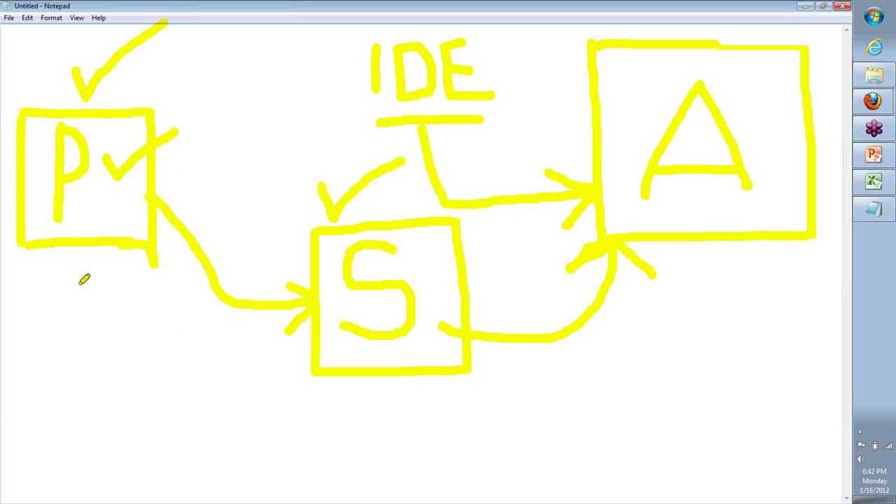
Draw an arrow down from the P box and handwrite WD inside a box beneath it
mouse_move(93, 253)
left_mouse_down()
mouse_move(90, 338)
mouse_move(99, 356)
mouse_move(110, 320)
left_mouse_up()
mouse_move(44, 387)
left_mouse_down()
mouse_move(59, 446)
mouse_move(83, 419)
mouse_move(104, 440)
mouse_move(107, 389)
mouse_move(123, 449)
left_mouse_up()
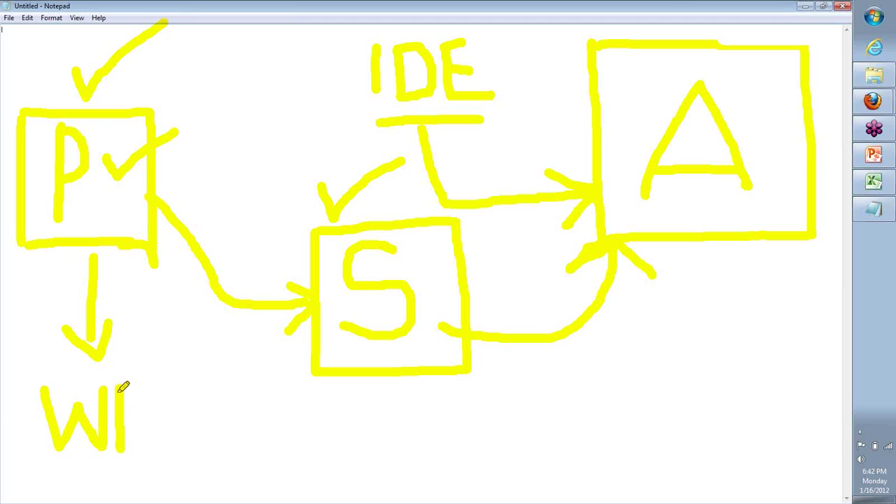
mouse_move(122, 386)
left_mouse_down()
mouse_move(166, 404)
mouse_move(132, 442)
left_mouse_up()
mouse_move(23, 372)
left_mouse_down()
mouse_move(28, 480)
mouse_move(194, 481)
mouse_move(200, 420)
mouse_move(116, 356)
mouse_move(4, 361)
left_mouse_up()
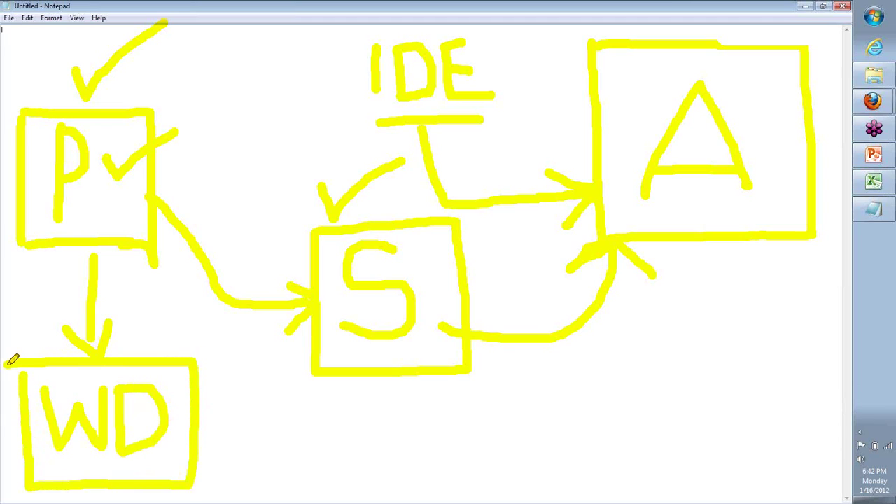
left_click(146, 354)
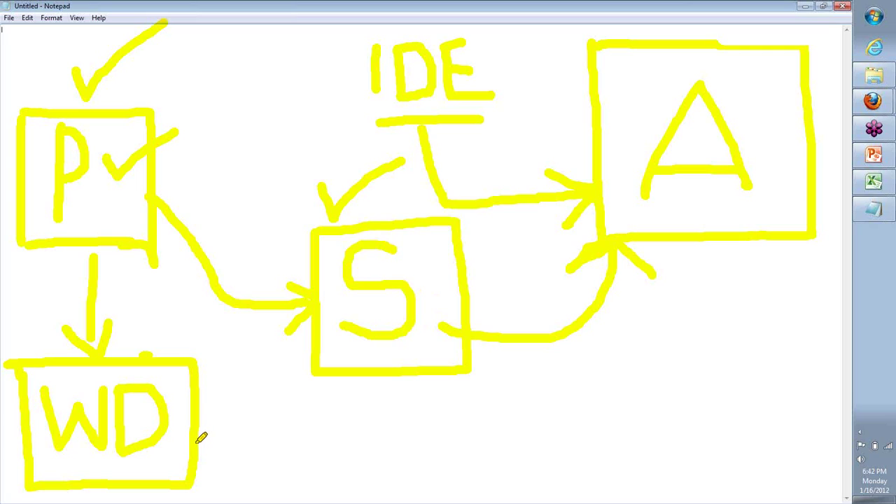
Draw a long arrow from the WD box to the A square and a second, curved arrow from P to WD, retracing P's tick
left_click_drag(200, 437, 665, 460)
mouse_move(707, 428)
left_mouse_down()
mouse_move(742, 360)
mouse_move(735, 240)
mouse_move(689, 274)
left_mouse_up()
left_click_drag(740, 240, 787, 267)
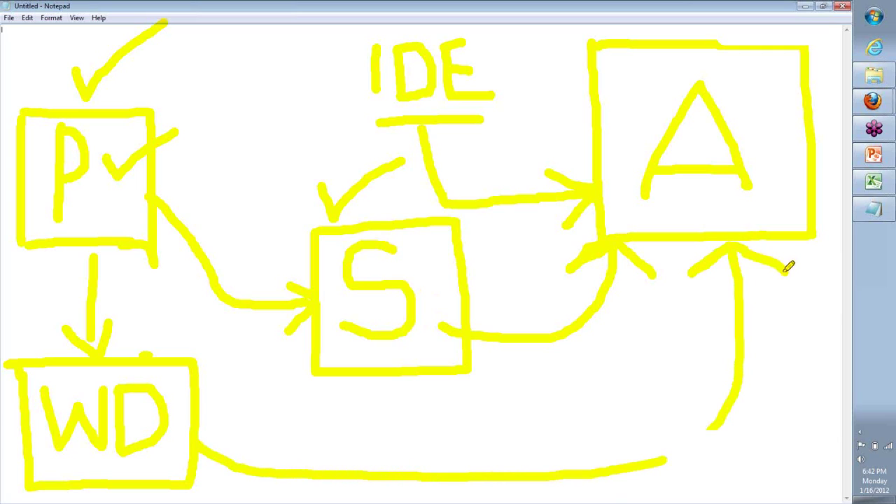
mouse_move(100, 139)
left_mouse_down()
mouse_move(120, 168)
mouse_move(201, 123)
left_mouse_up()
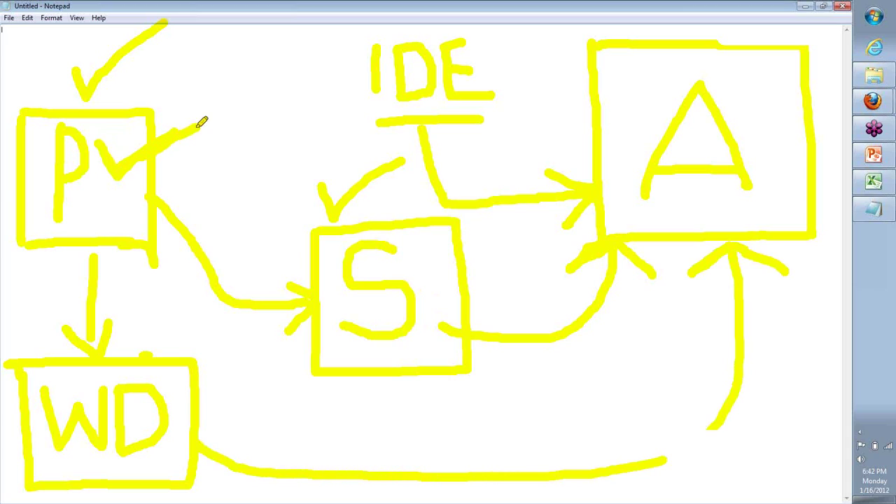
mouse_move(140, 245)
left_mouse_down()
mouse_move(200, 314)
mouse_move(189, 348)
mouse_move(222, 340)
left_mouse_up()
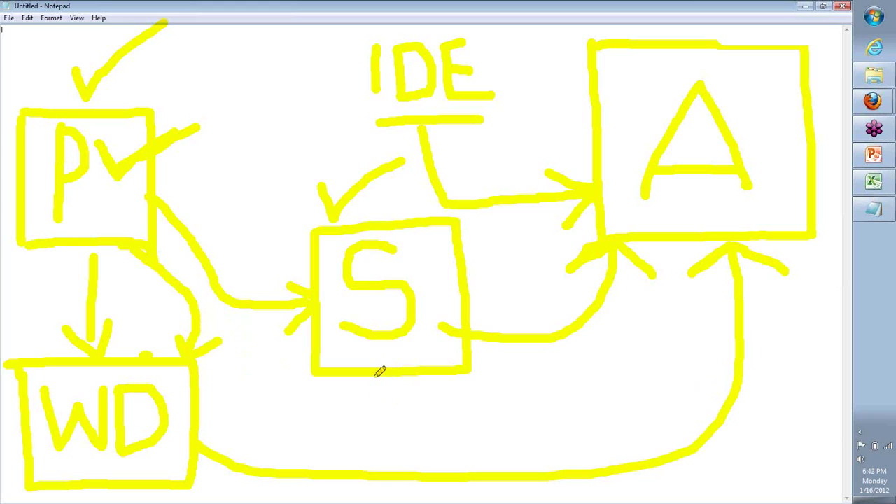
Draw an X below the S box and a check mark above the word IDE
left_click_drag(370, 399, 410, 447)
left_click_drag(418, 390, 359, 454)
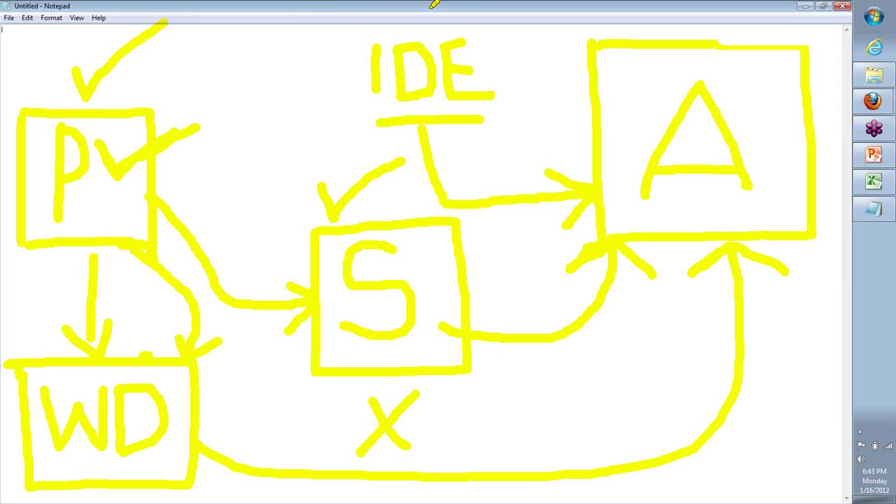
mouse_move(428, 8)
left_mouse_down()
mouse_move(444, 33)
mouse_move(498, 5)
left_mouse_up()
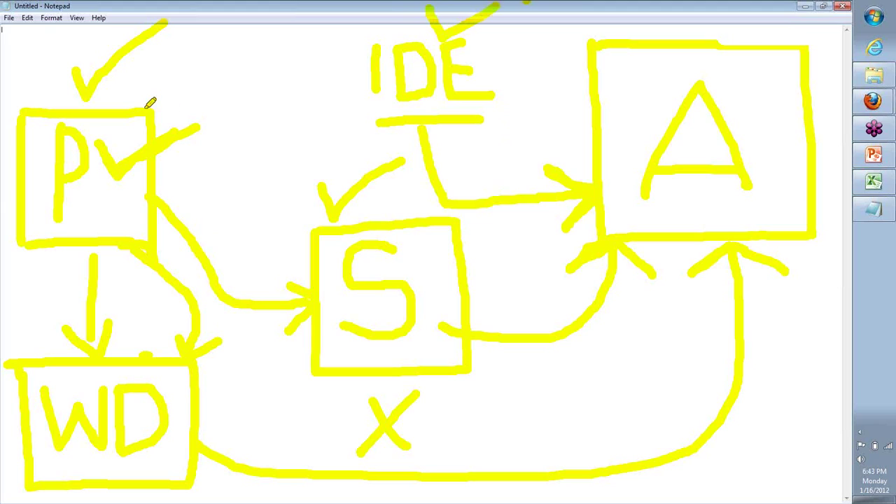
Add another check mark above both the P and S boxes, and handwrite the letters RC after the S
mouse_move(135, 81)
left_mouse_down()
mouse_move(144, 96)
mouse_move(240, 46)
left_mouse_up()
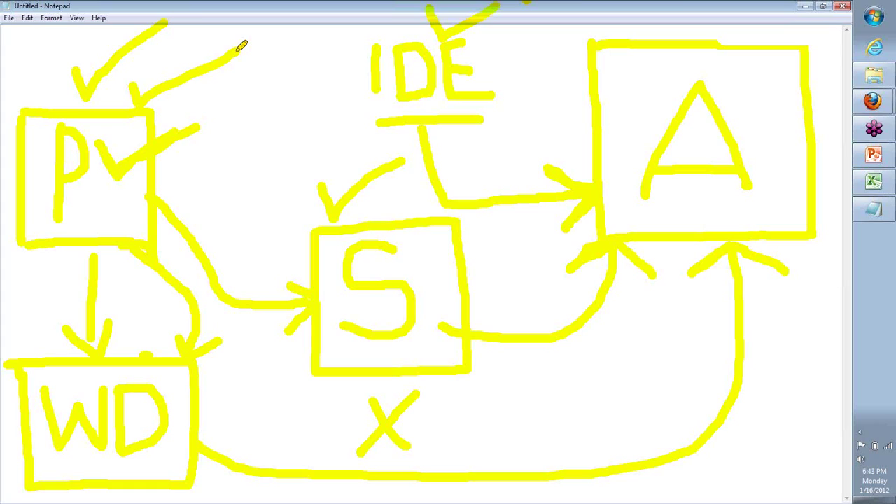
mouse_move(383, 202)
left_mouse_down()
mouse_move(394, 211)
mouse_move(420, 188)
left_mouse_up()
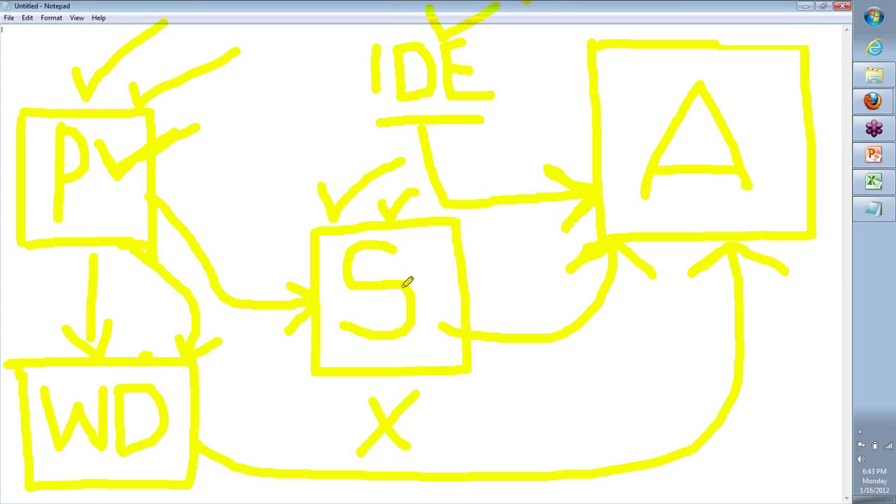
mouse_move(417, 241)
left_mouse_down()
mouse_move(417, 273)
mouse_move(428, 252)
mouse_move(423, 266)
mouse_move(440, 274)
left_mouse_up()
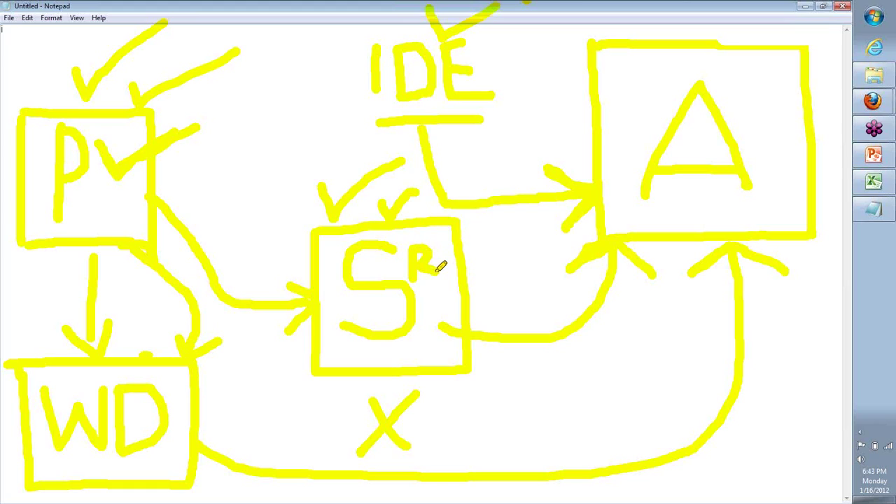
mouse_move(451, 240)
left_mouse_down()
mouse_move(441, 243)
mouse_move(448, 254)
mouse_move(462, 254)
left_mouse_up()
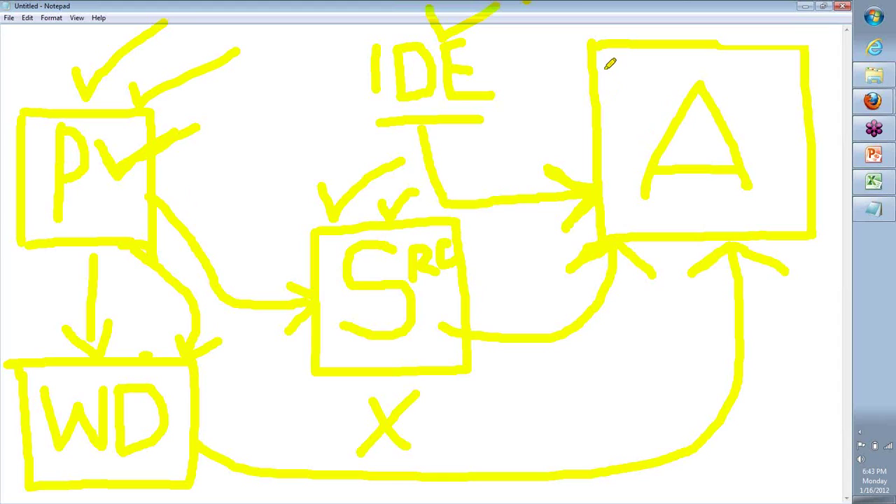
Draw three small adjoining cells along the inside upper edge of the A square and retrace the second check mark above P
mouse_move(606, 74)
left_mouse_down()
mouse_move(660, 74)
mouse_move(665, 48)
left_mouse_up()
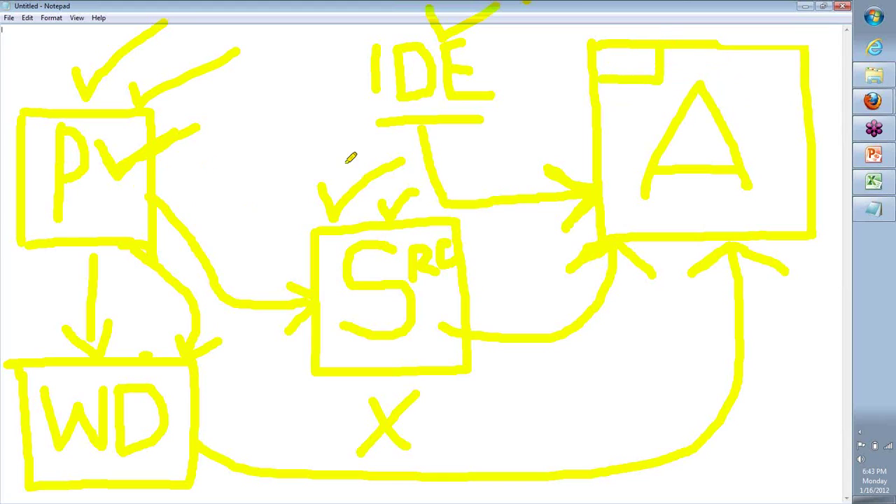
mouse_move(665, 79)
left_mouse_down()
mouse_move(701, 78)
mouse_move(701, 47)
left_mouse_up()
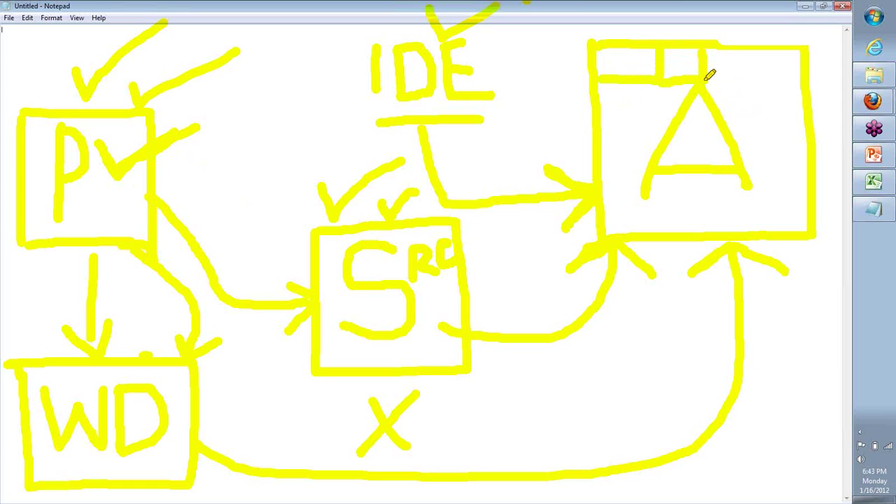
mouse_move(704, 79)
left_mouse_down()
mouse_move(739, 79)
mouse_move(738, 49)
left_mouse_up()
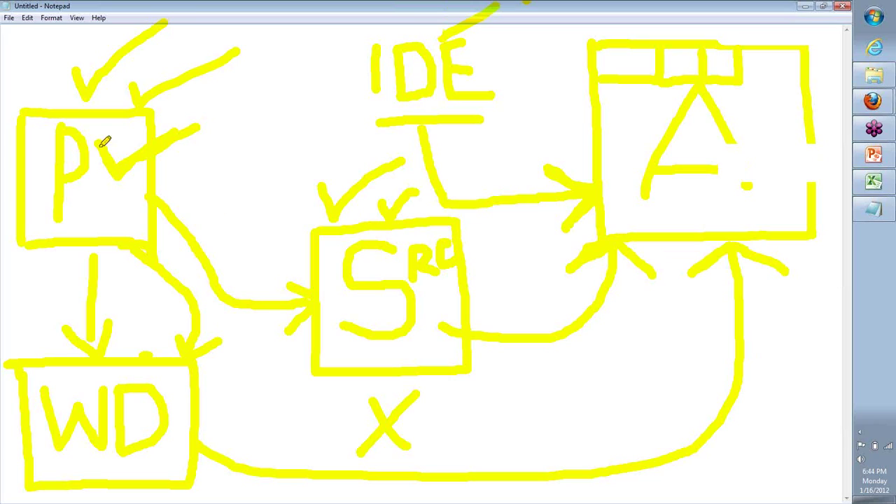
mouse_move(133, 80)
left_mouse_down()
mouse_move(172, 86)
mouse_move(256, 50)
mouse_move(256, 57)
left_mouse_up()
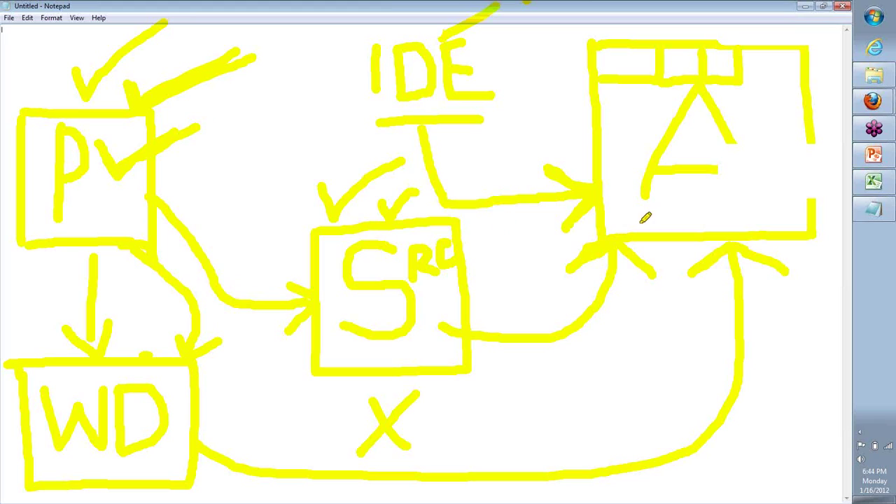
Complete the handwritten letter A inside the square by extending its outer leg and crossbar
mouse_move(734, 127)
left_mouse_down()
mouse_move(757, 190)
mouse_move(710, 166)
mouse_move(662, 165)
left_mouse_up()
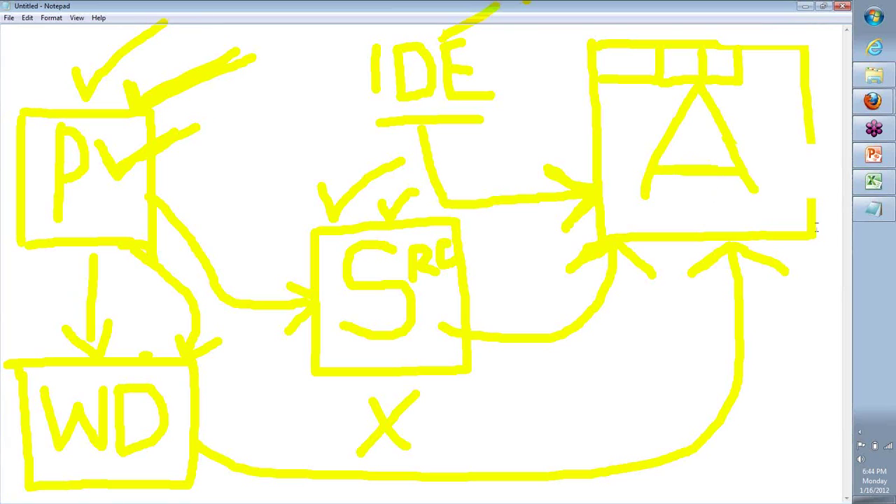
Switch to the csl2 test case in Selenium IDE and delete the eight command-less XPath rows below the echo command
left_click(873, 84)
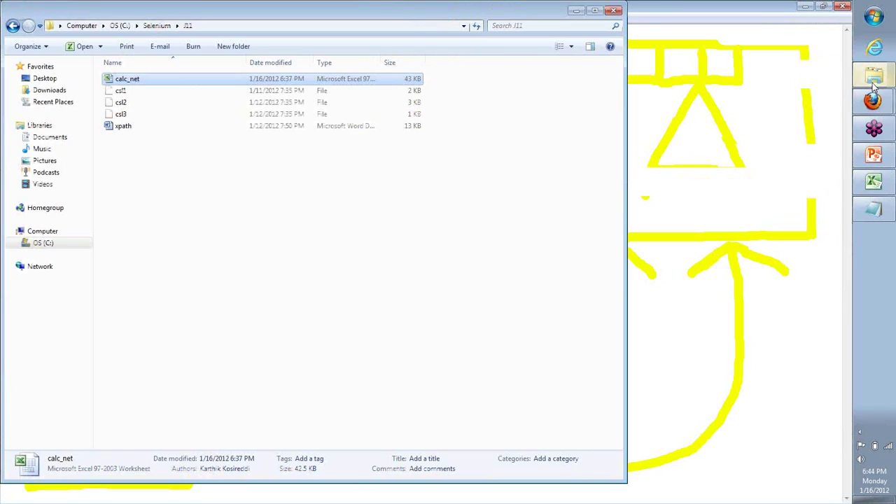
mouse_move(891, 105)
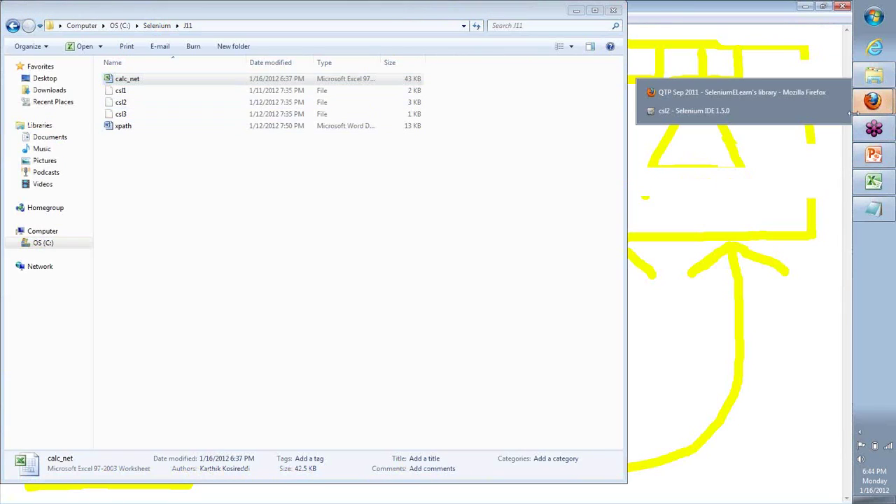
left_click(666, 117)
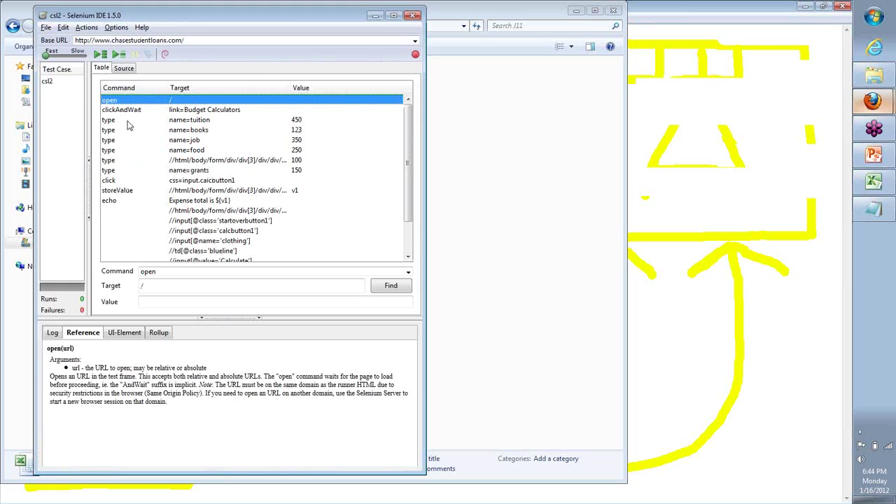
left_click(142, 212)
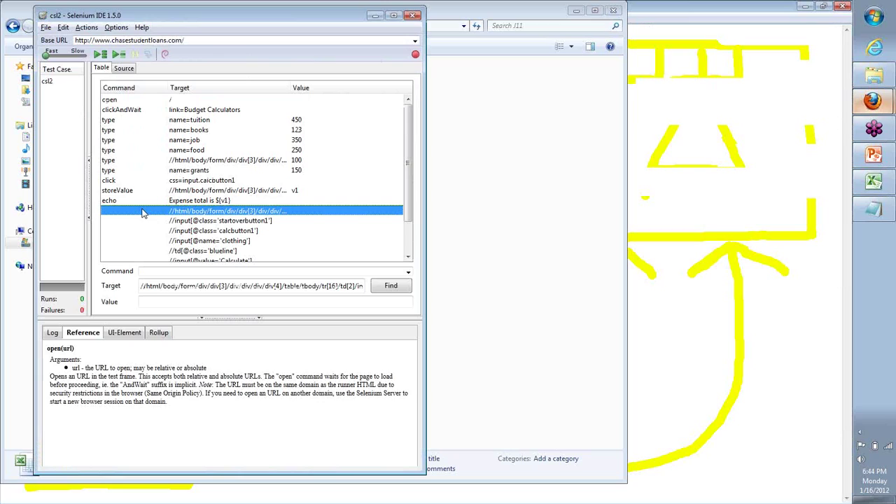
key("shift+Down")
key("shift+Down")
key("shift+Down")
key("shift+Down")
key("shift+Down")
key("shift+Down")
key("shift+Down")
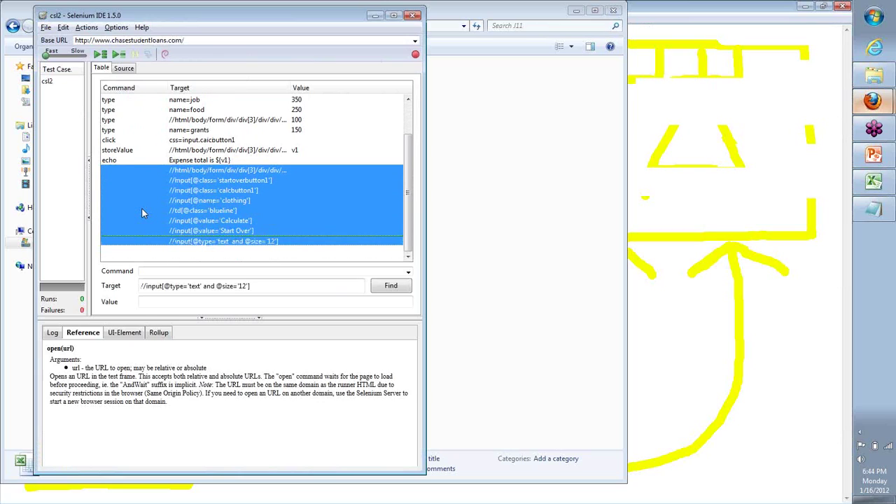
key("Delete")
Save the test case in the J11 folder under the name csl4
key("ctrl+s")
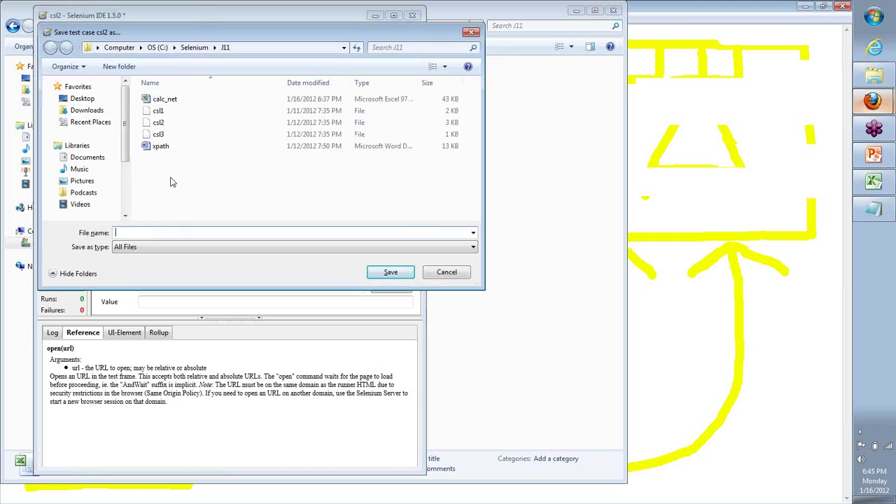
type("csl4")
key("Return")
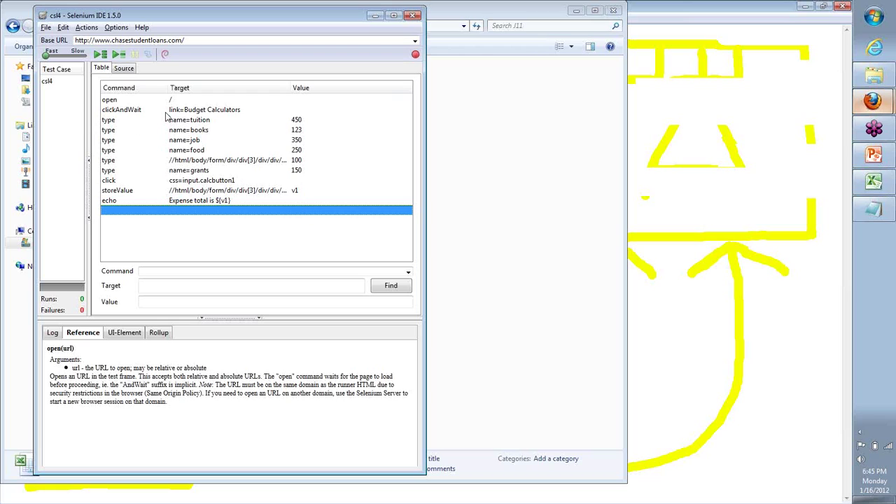
Turn off experimental features in the Selenium IDE options and check which test case formats are offered
left_click(116, 27)
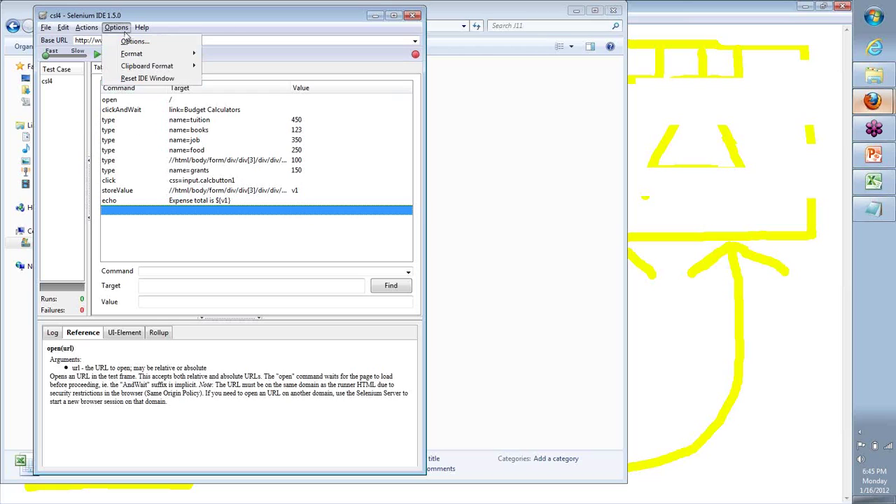
mouse_move(128, 56)
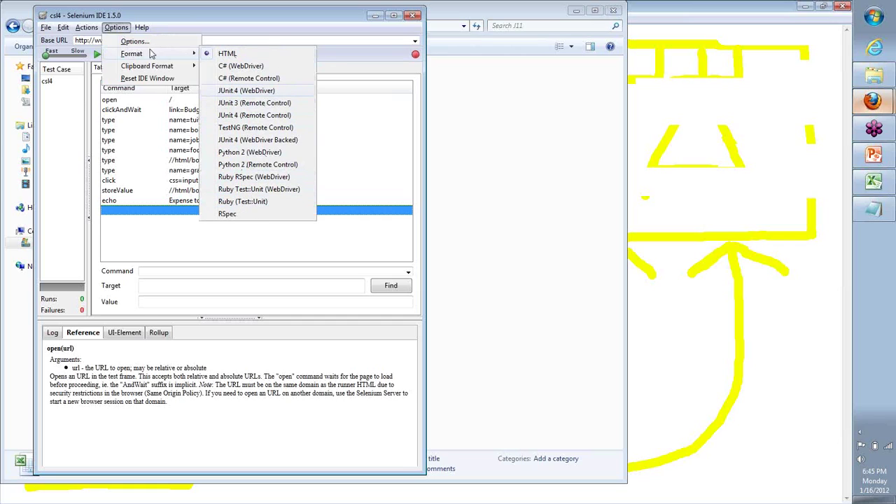
left_click(130, 42)
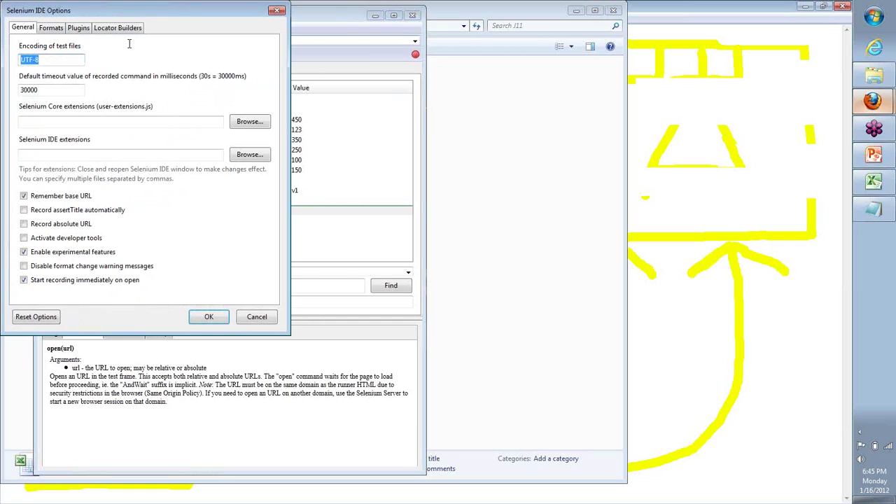
left_click(80, 256)
left_click(205, 316)
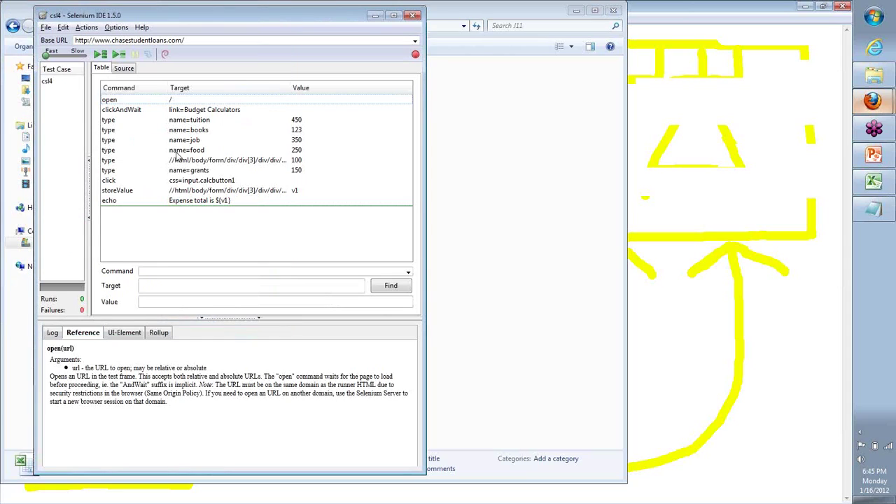
left_click(116, 27)
mouse_move(124, 56)
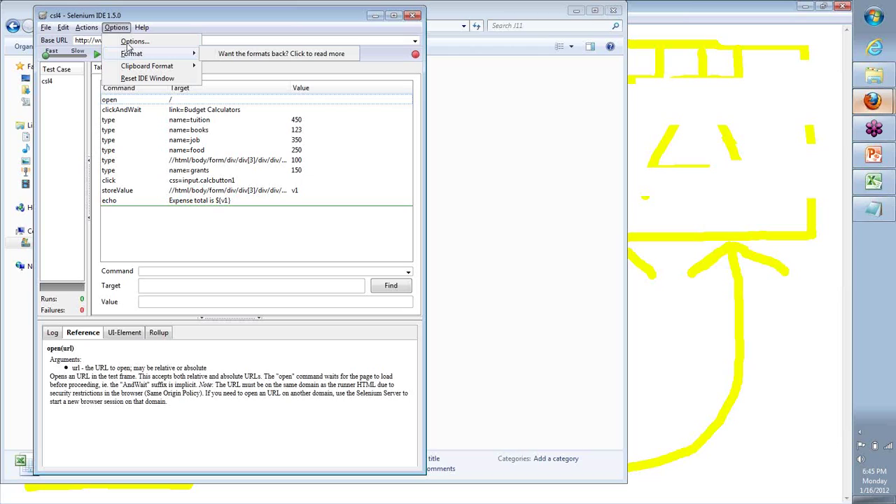
left_click(842, 32)
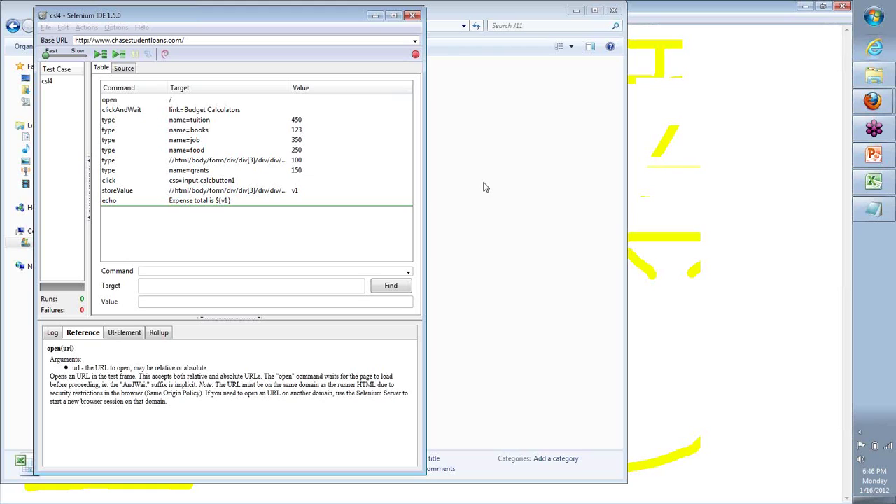
Enable experimental features in the Selenium IDE options
left_click(116, 28)
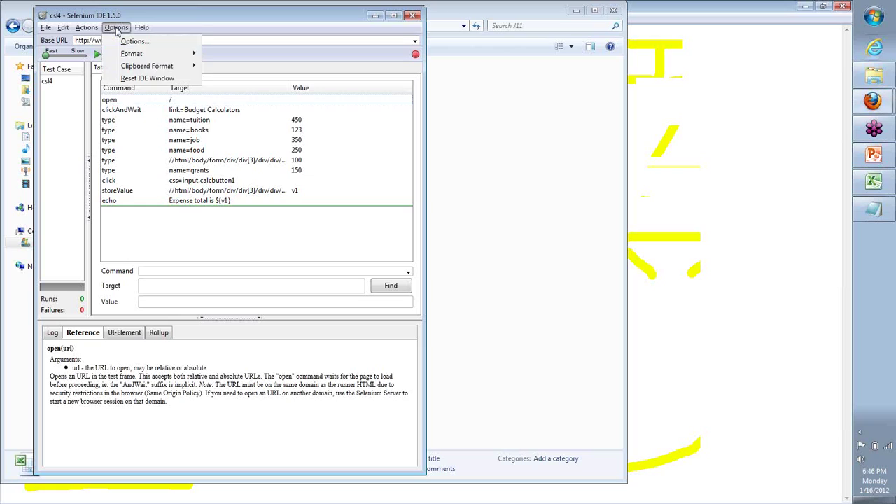
left_click(124, 41)
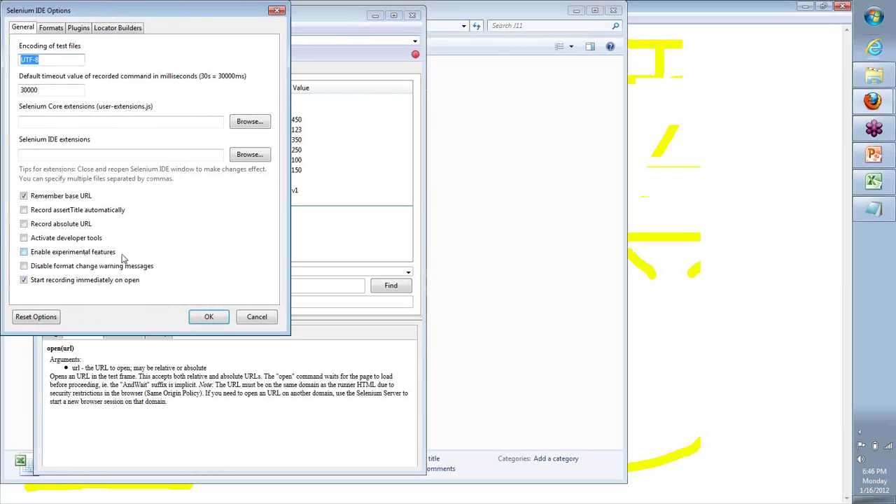
left_click(25, 252)
left_click(210, 318)
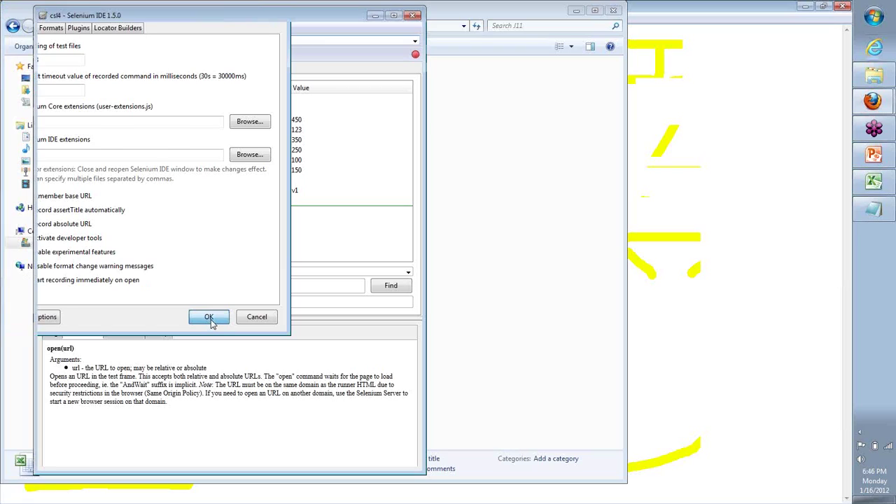
Convert the csl4 test case to the TestNG (Remote Control) format, accepting the format-change warning, and examine the generated code
left_click(119, 28)
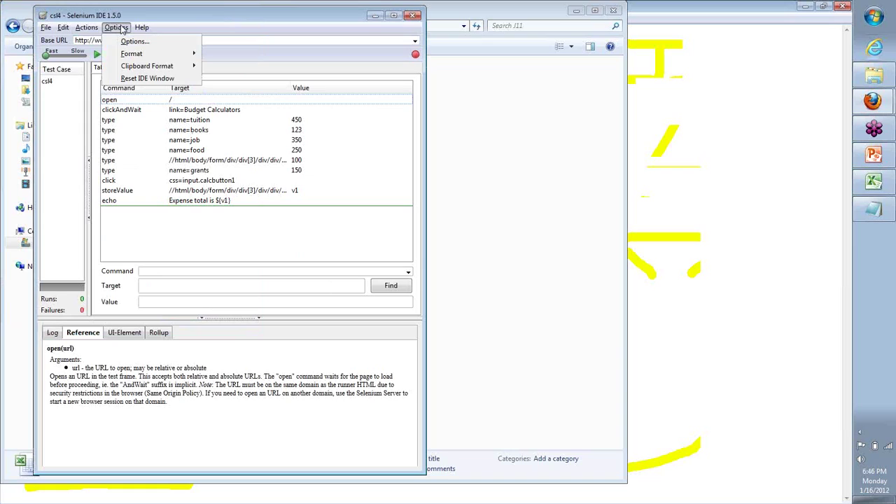
mouse_move(127, 55)
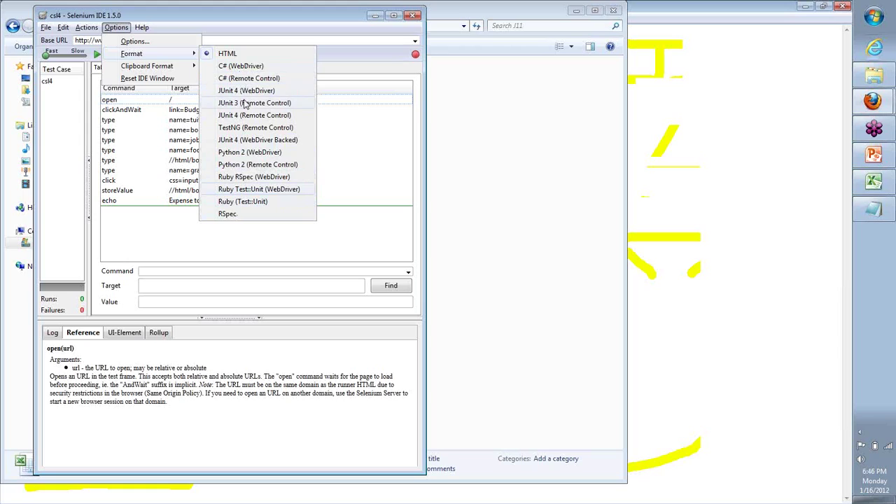
left_click(235, 129)
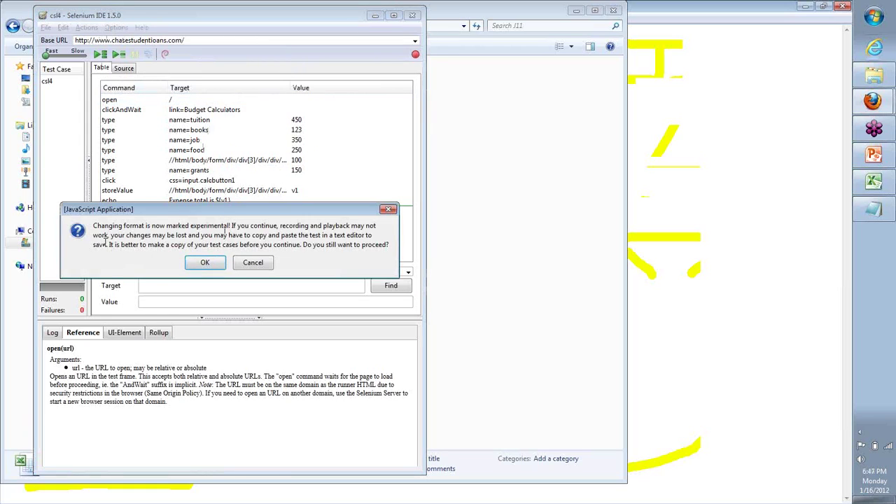
left_click_drag(145, 235, 329, 244)
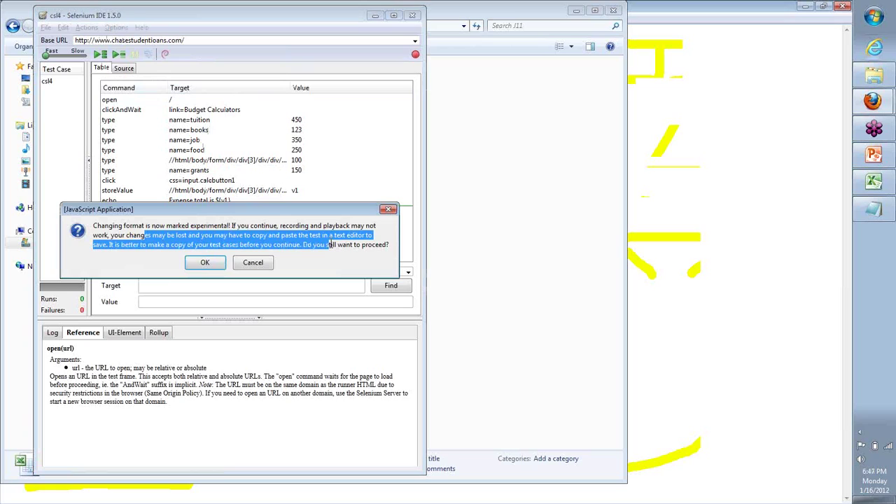
left_click(331, 245)
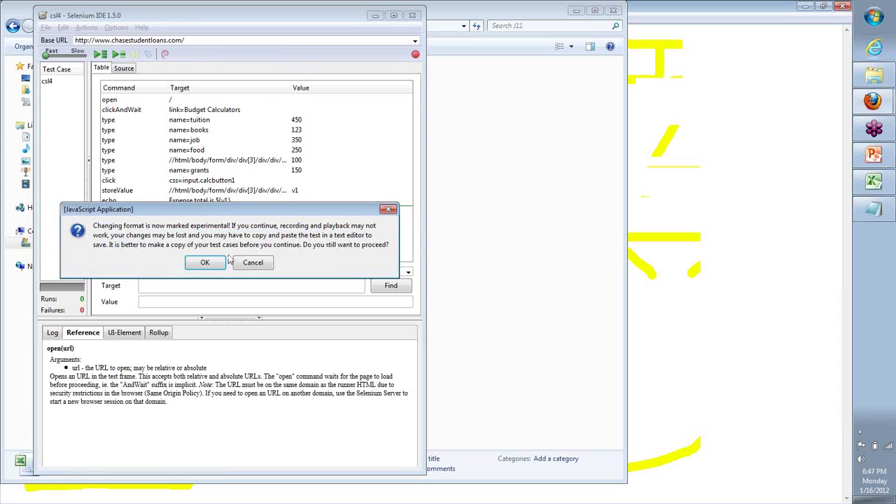
left_click(205, 264)
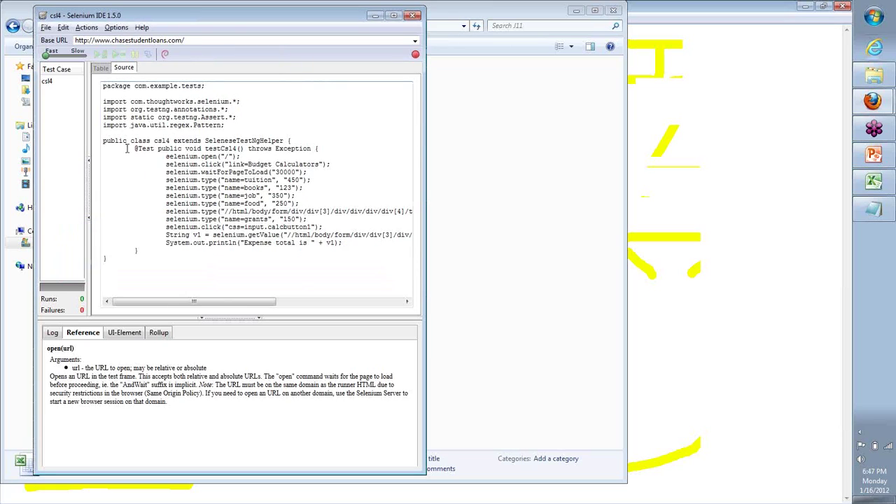
left_click_drag(135, 261, 86, 72)
left_click(308, 163)
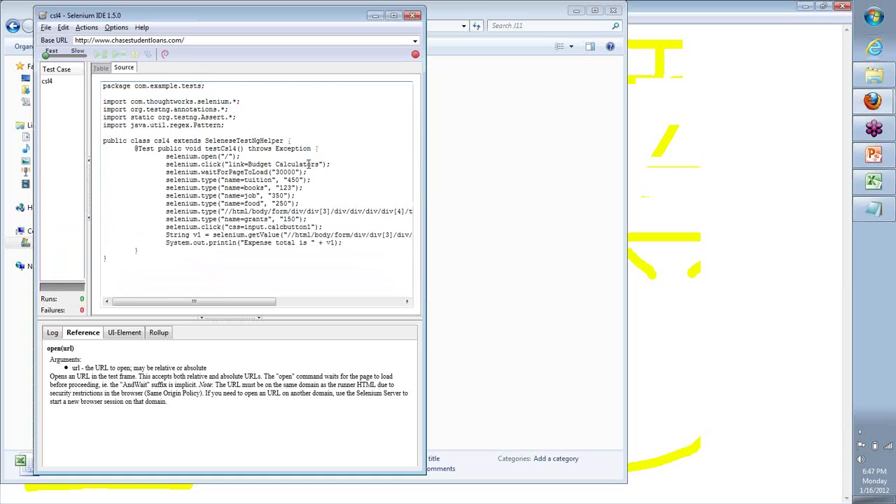
Convert the csl4 test case to the JUnit 4 (Remote Control) format and copy its entire source code
left_click(116, 27)
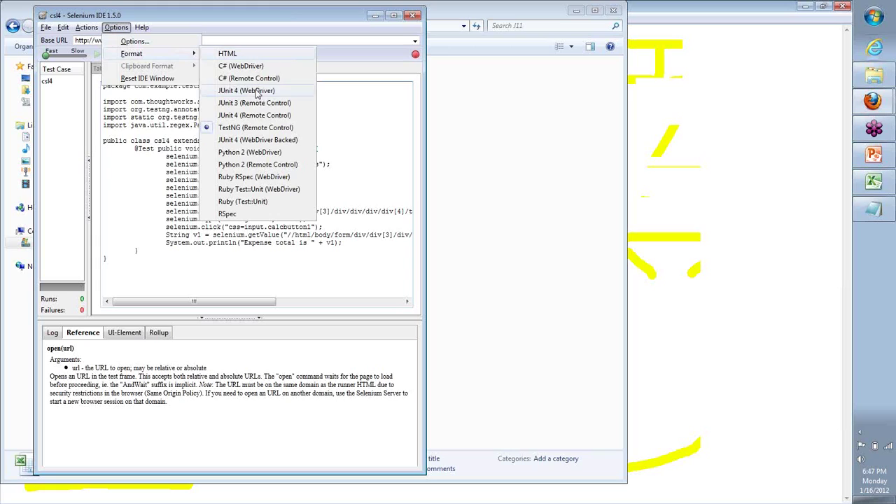
left_click(255, 118)
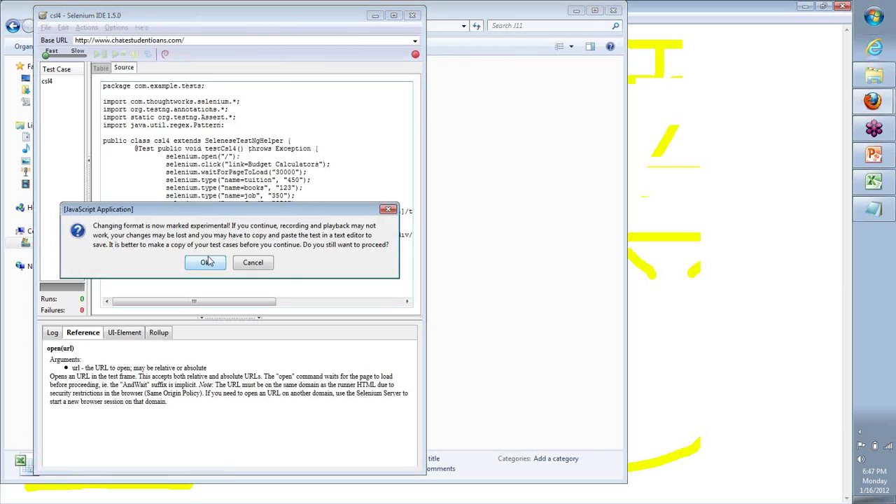
left_click(257, 261)
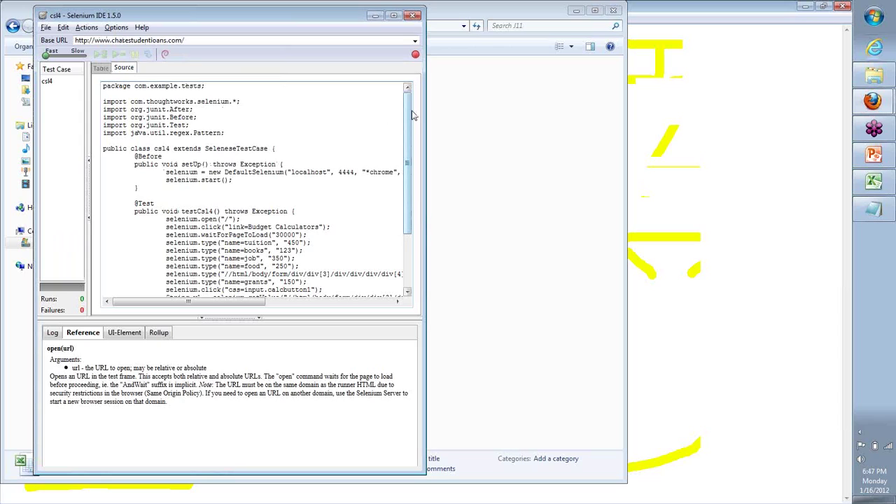
left_click_drag(413, 116, 412, 203)
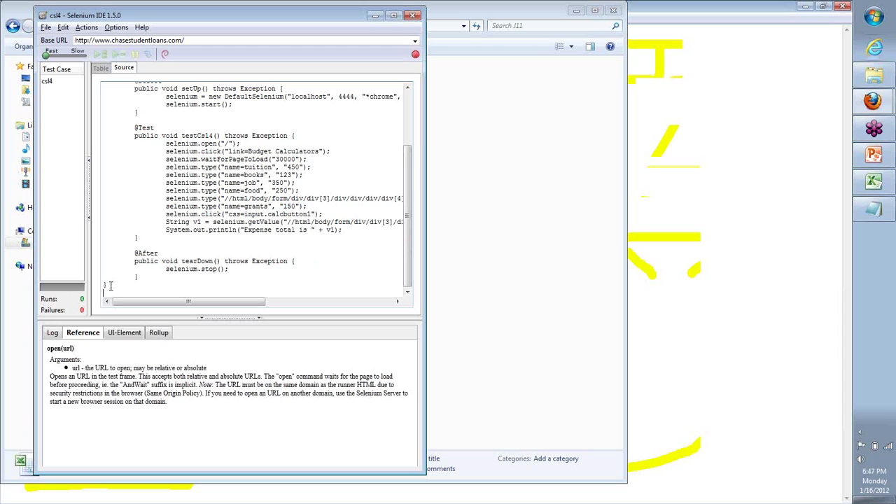
left_click_drag(118, 292, 100, 62)
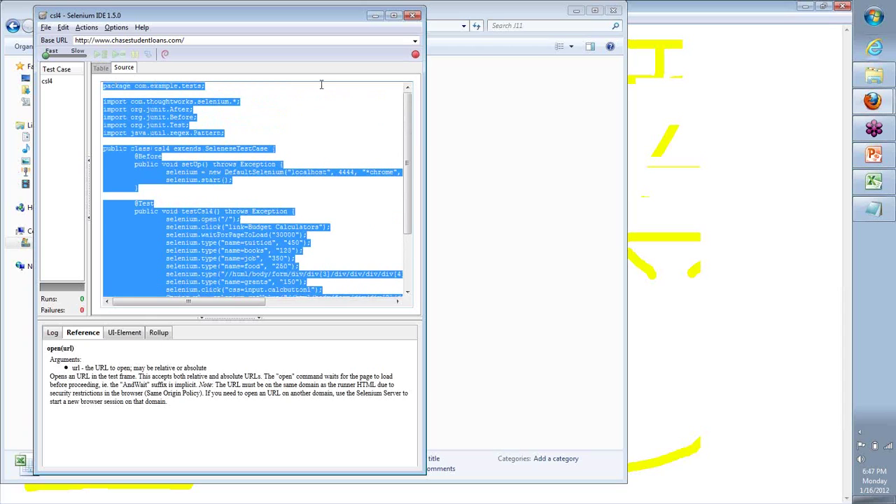
Create a text document named csl4_junit_source in the J11 folder
left_click(441, 112)
right_click(215, 177)
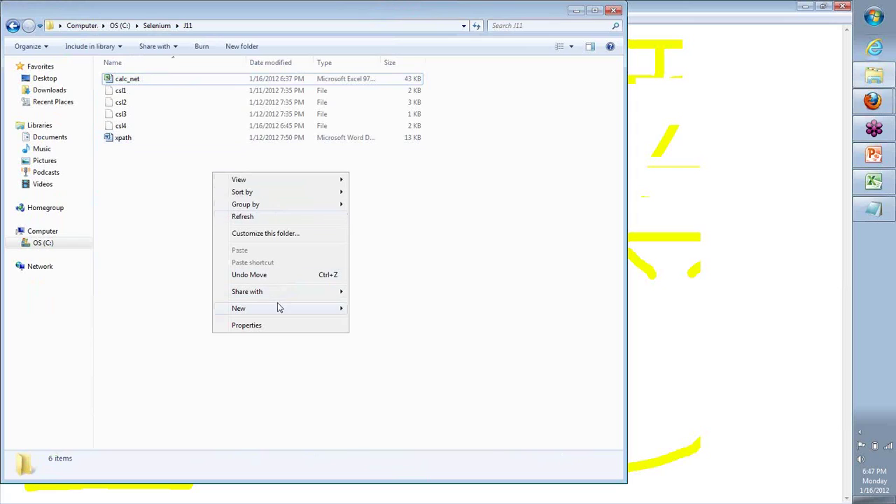
mouse_move(277, 306)
left_click(401, 413)
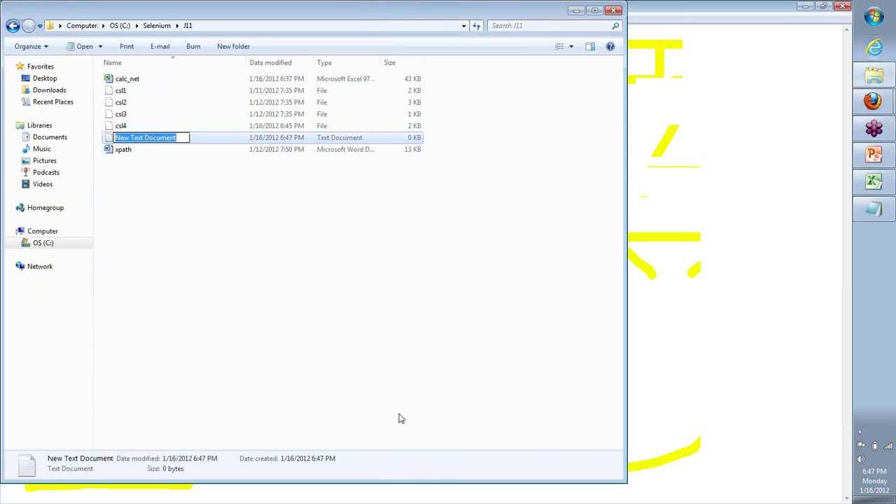
type("csl4_")
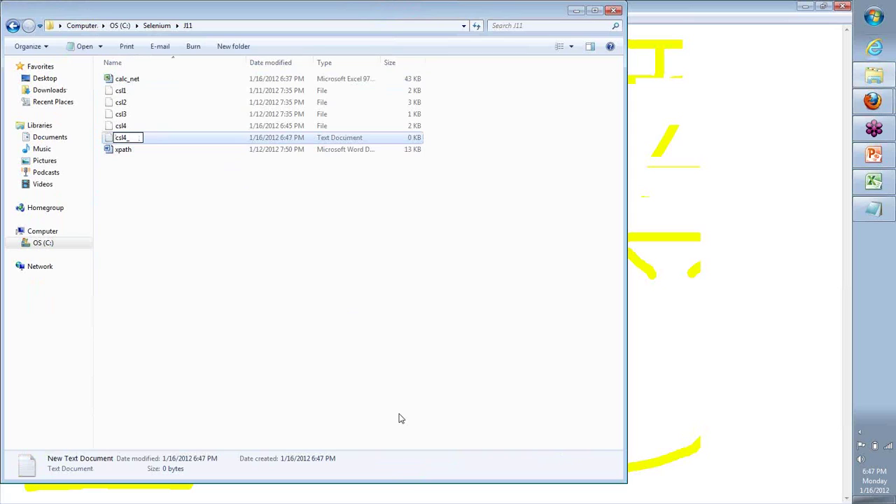
type("junit_source")
key("Return")
Paste the copied JUnit code into csl4_junit_source, enlarge the window to review it, and close the file
key("Return")
key("ctrl+v")
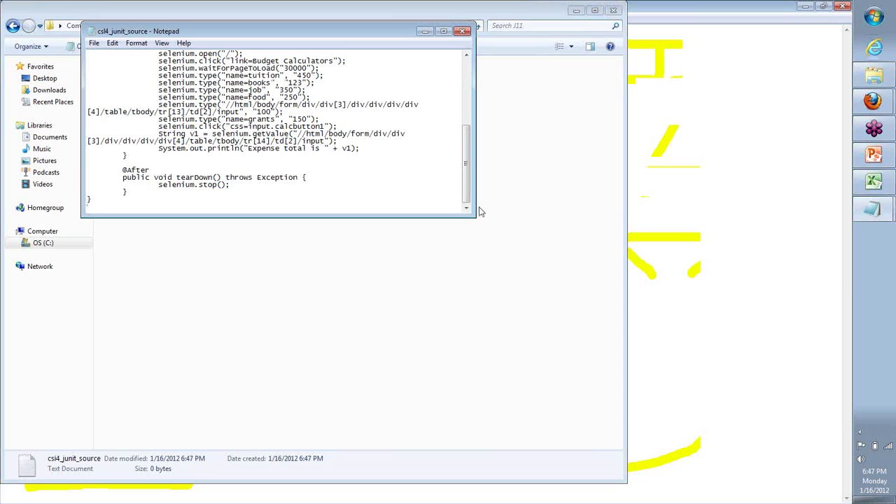
left_click_drag(474, 215, 652, 334)
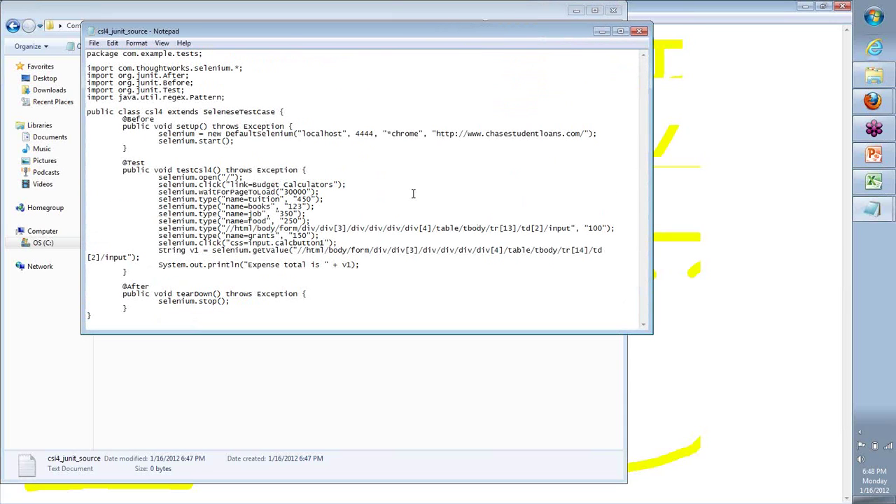
key("alt+F4")
left_click(407, 262)
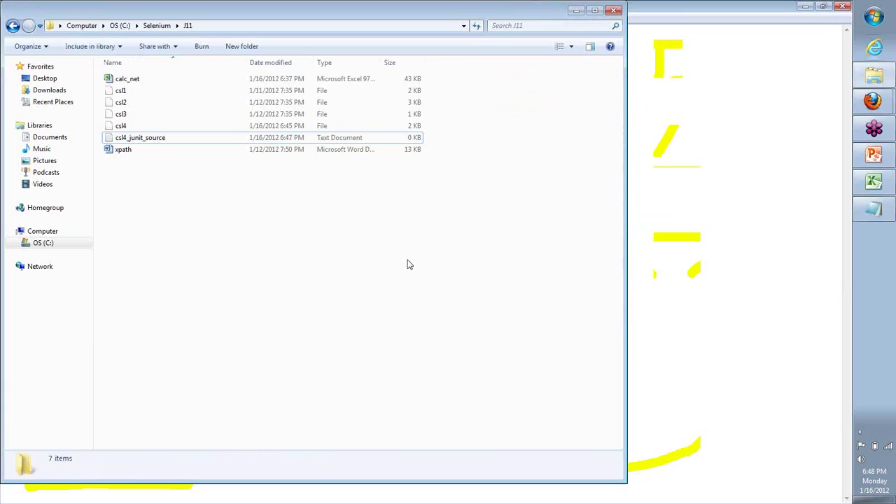
key("alt+Tab")
left_click(232, 148)
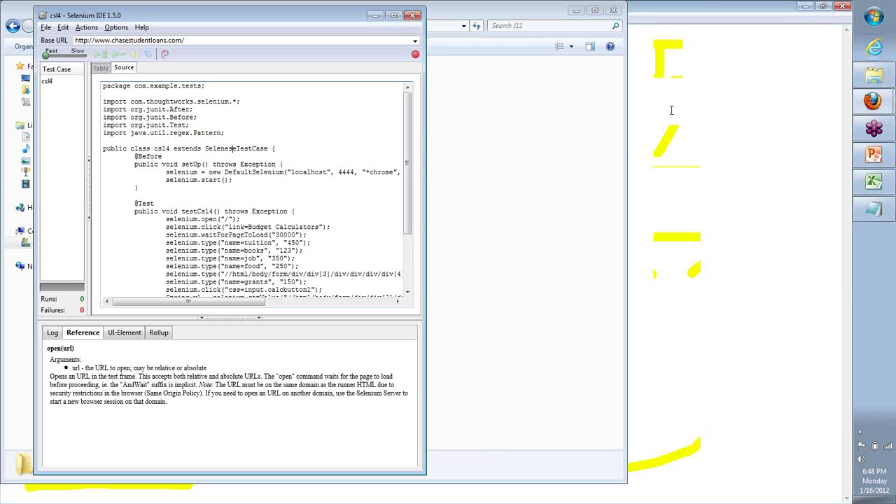
key("alt+Tab")
mouse_move(872, 101)
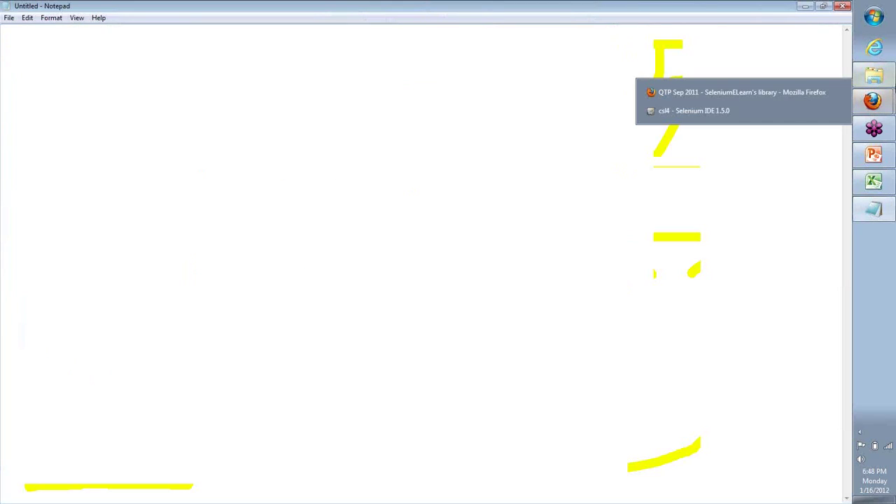
mouse_move(877, 68)
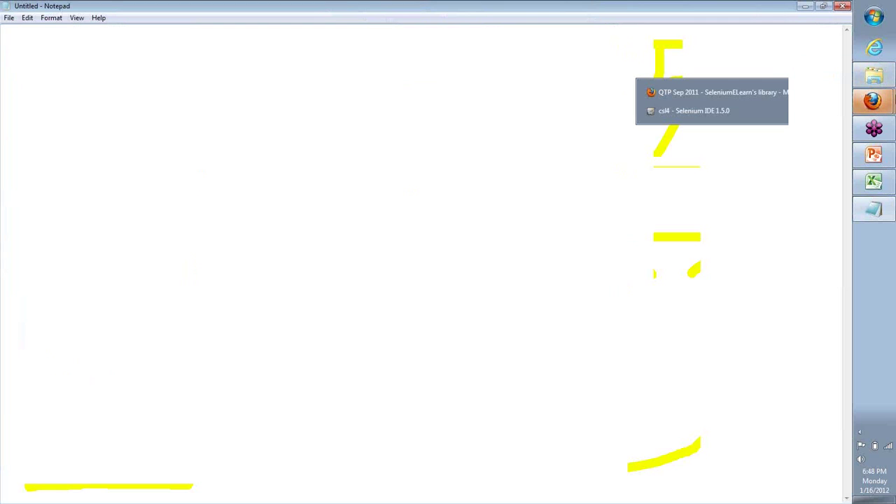
left_click(885, 80)
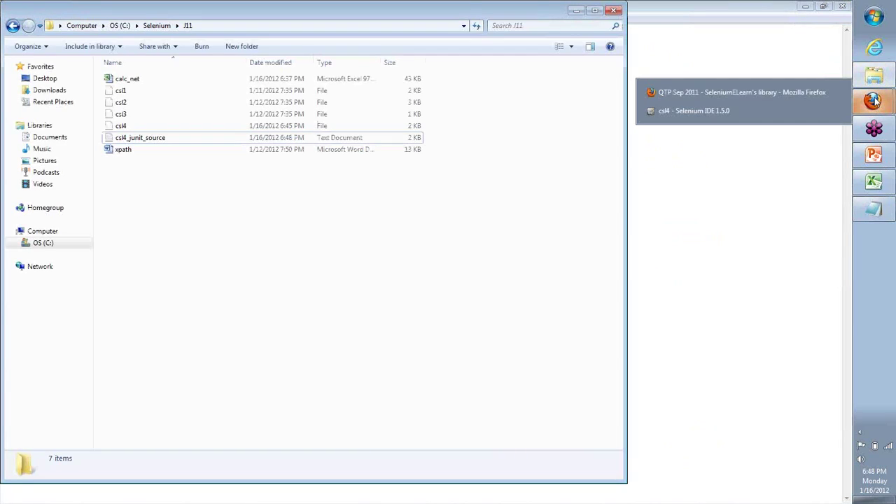
left_click(790, 93)
Switch to Internet Explorer, search Bing for "eclipse ide installation" and open the Eclipse Downloads page
left_click(874, 47)
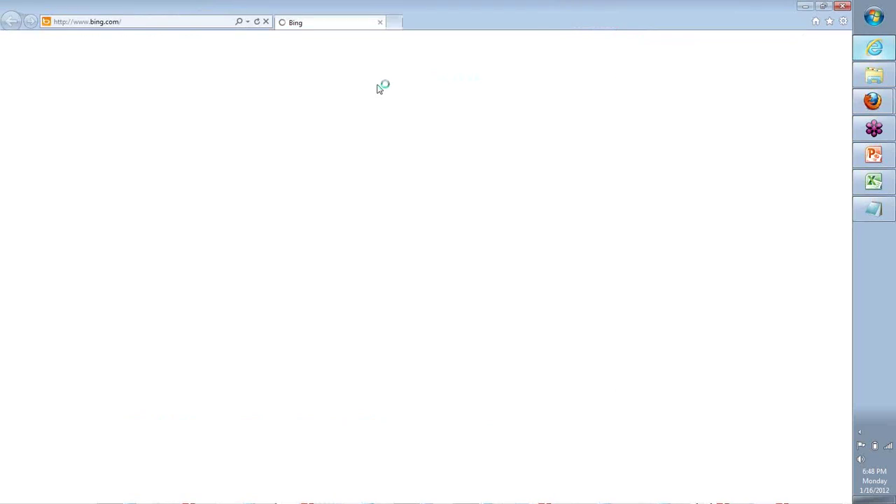
type("eclipse")
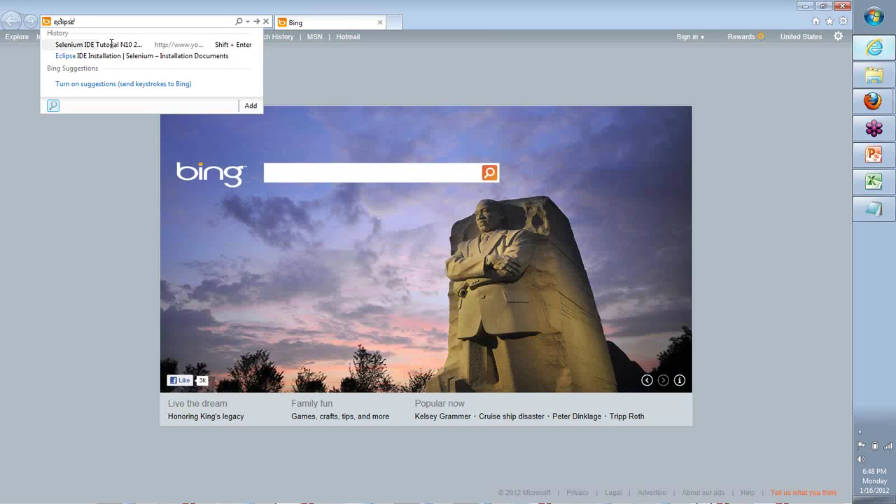
left_click(394, 173)
type("eclipse")
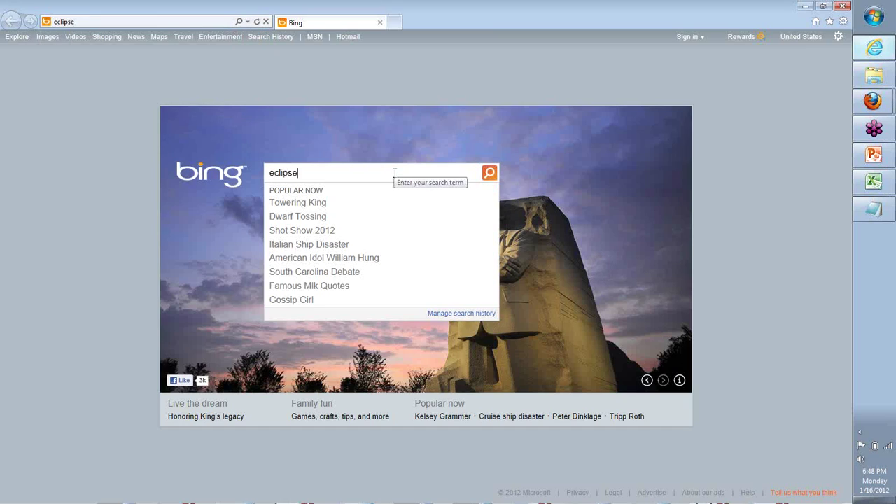
type(" ide inst")
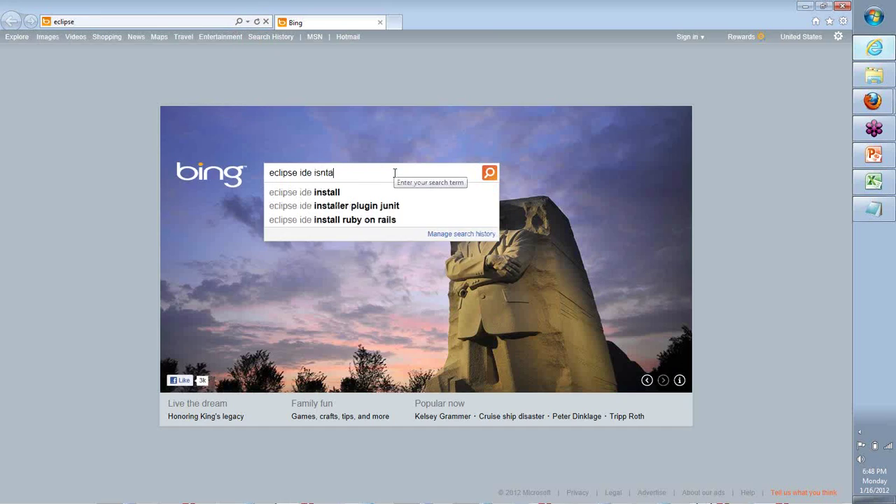
key("BackSpace")
key("BackSpace")
key("BackSpace")
type("nstallation")
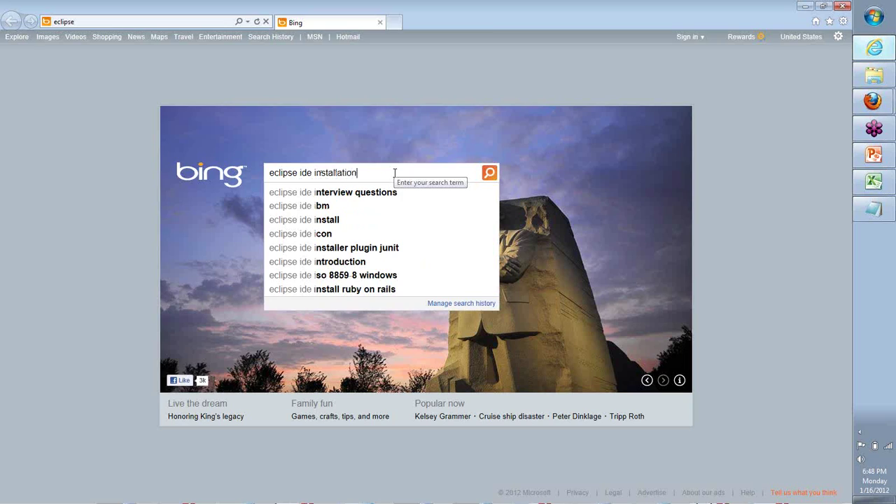
key("Return")
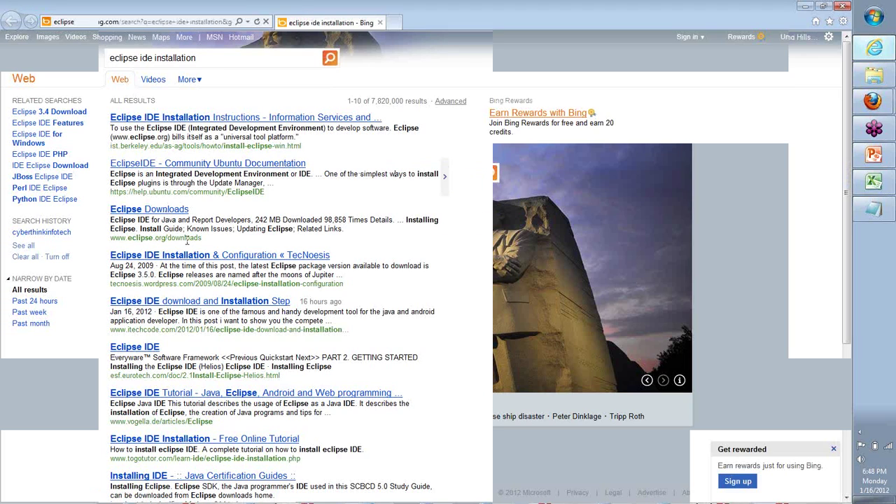
left_click(176, 209)
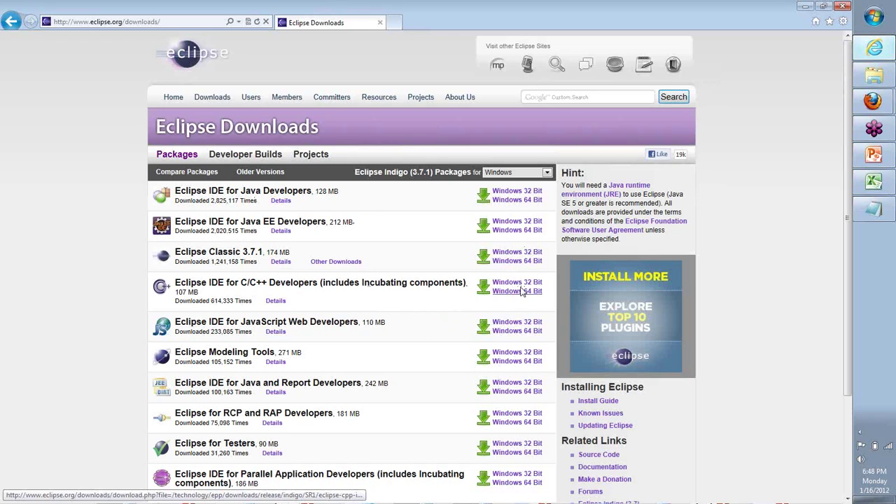
Switch to the Screencast.com library in Firefox and open AllFiles_eclipse from the Selenium Scripts and Files folder
left_click(874, 74)
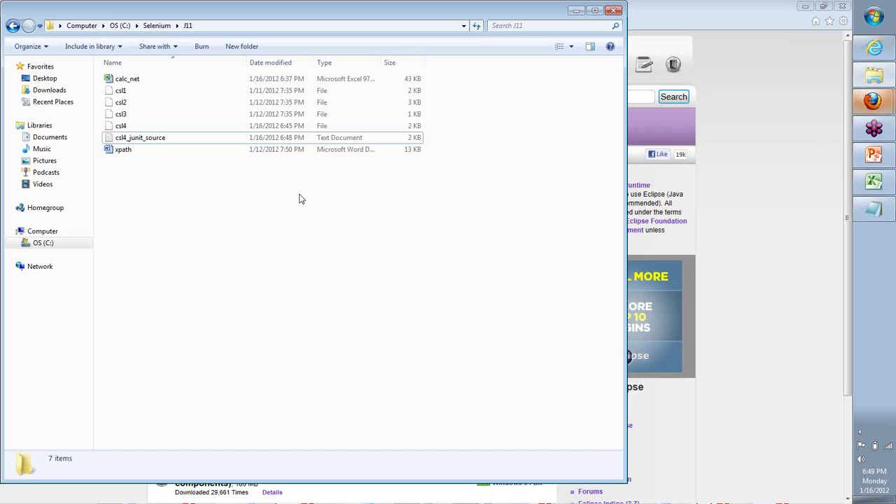
mouse_move(872, 102)
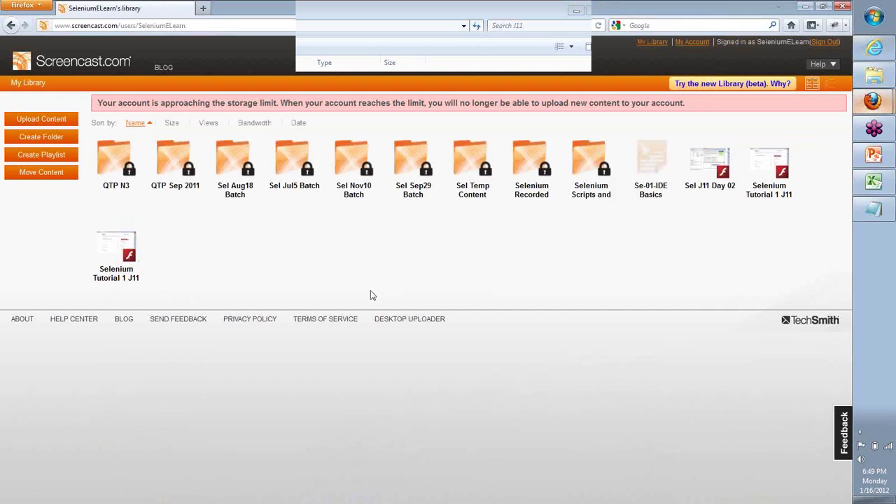
left_click(583, 191)
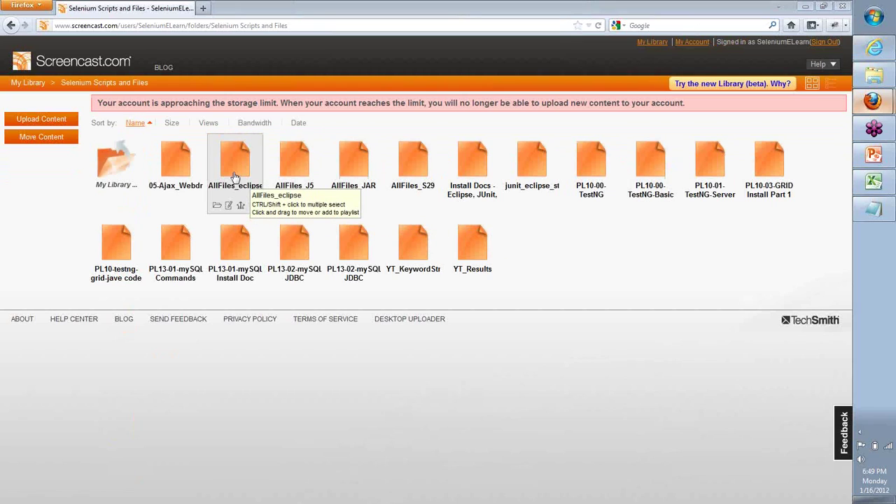
left_click(234, 175)
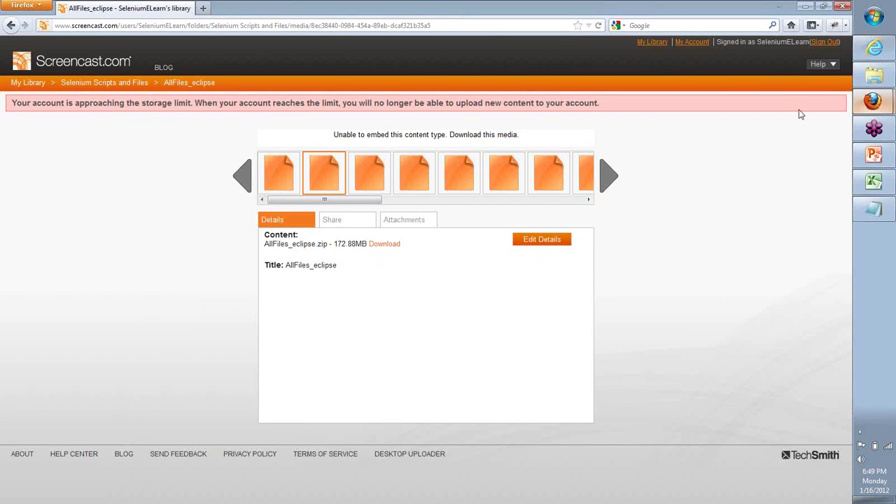
Switch to Windows Explorer and locate the AllFiles_eclipse archive in the Downloads folder
left_click(868, 81)
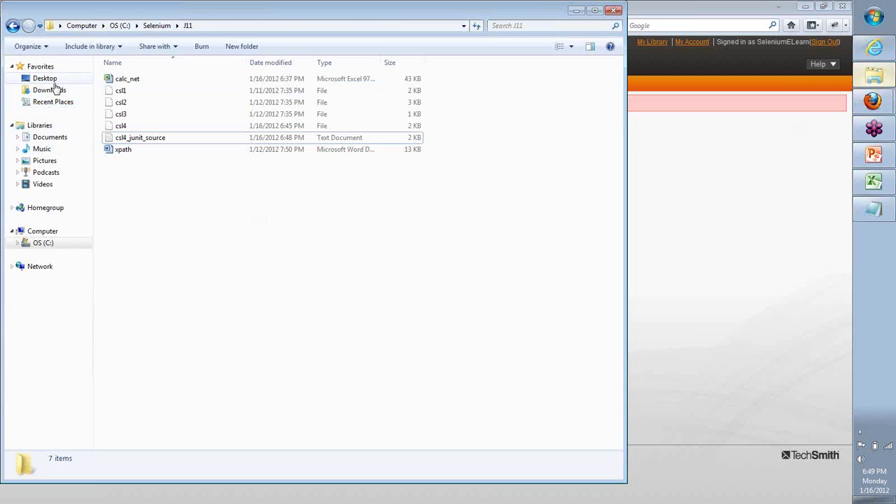
left_click(51, 92)
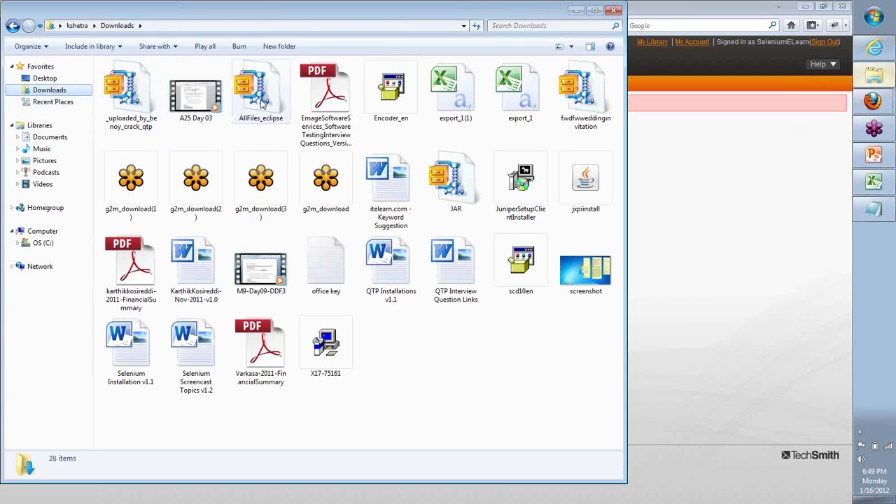
mouse_move(261, 103)
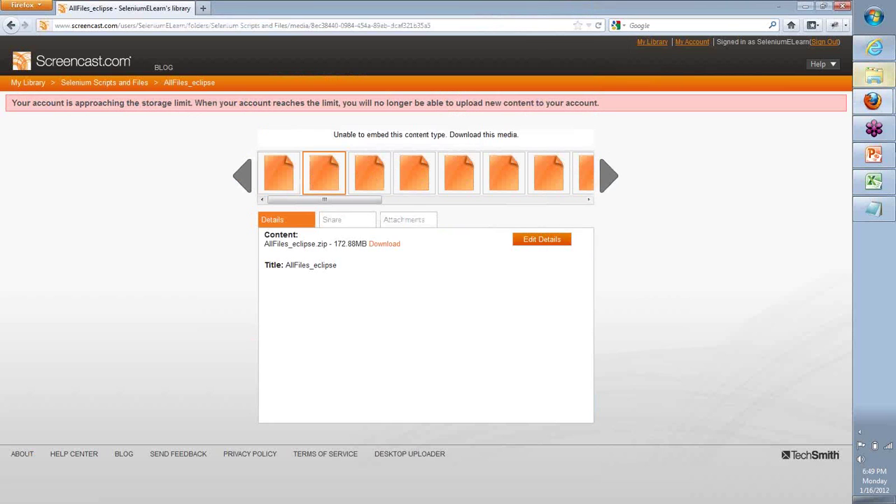
Launch the eclipse application from the C:\eclipse folder, allowing it to run despite the security warning
left_click(873, 75)
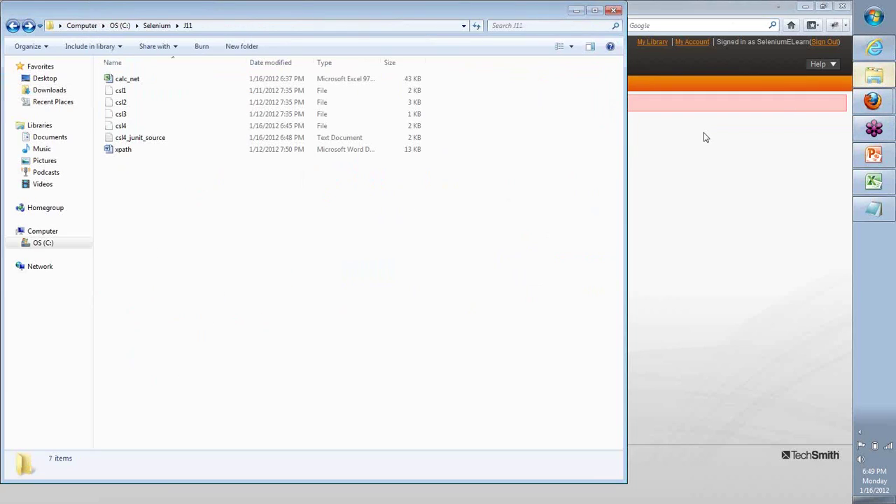
left_click(118, 25)
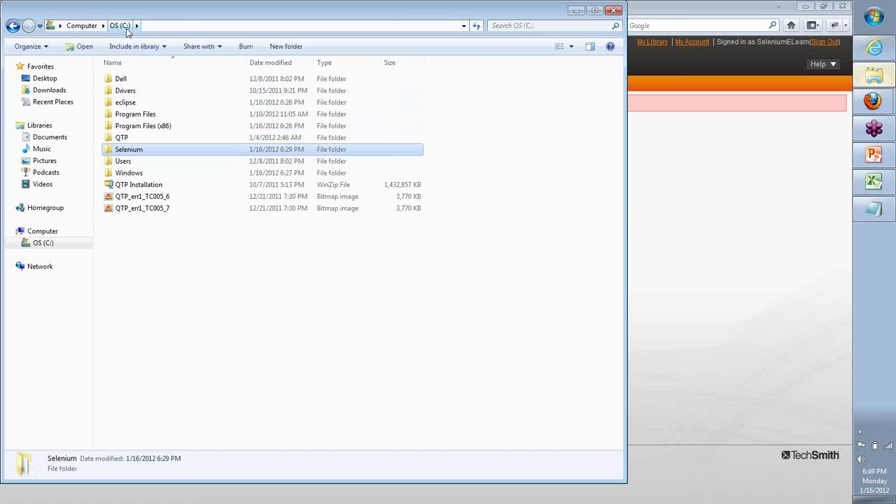
double_click(126, 103)
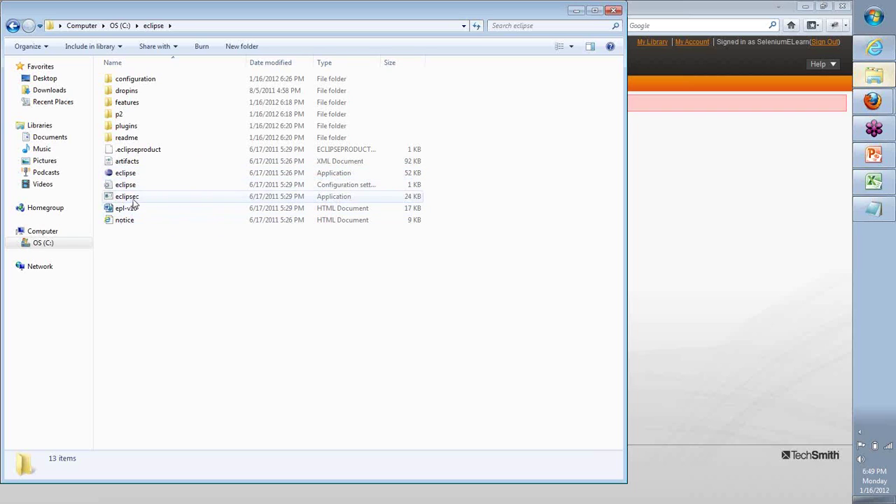
double_click(126, 173)
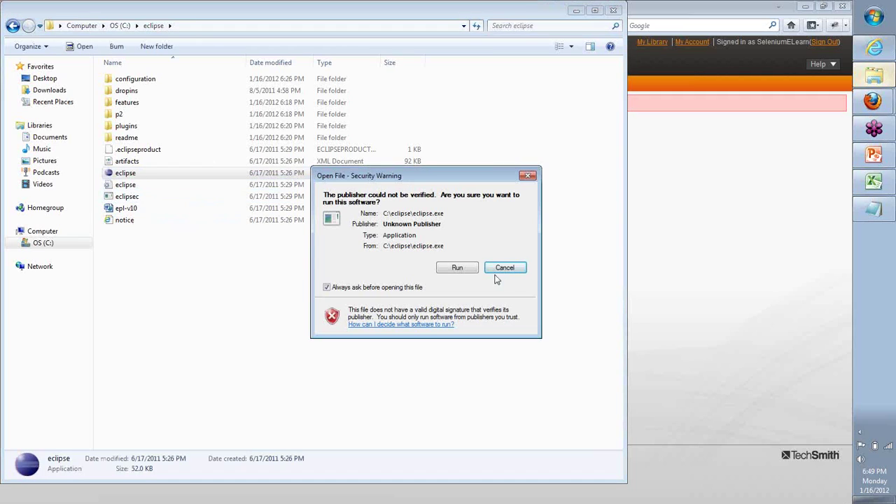
left_click(457, 268)
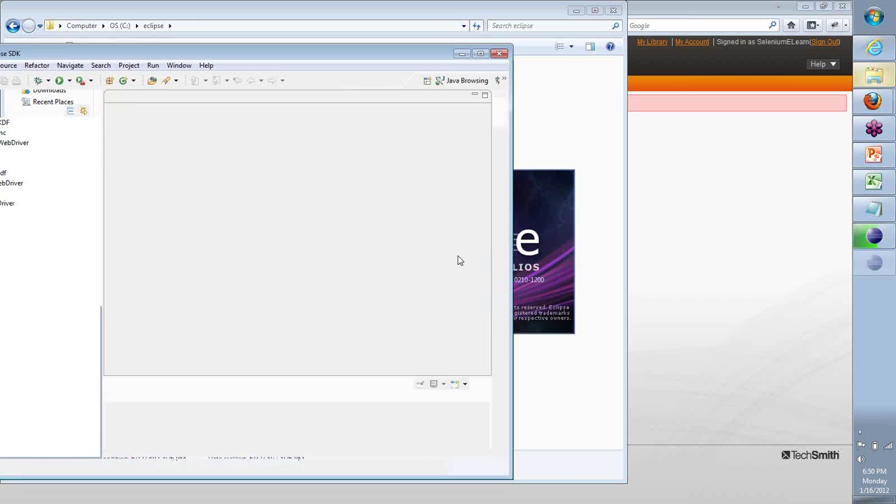
Open a second Windows Explorer window and browse it to the C:\Selenium\J11 folder
left_click(873, 208)
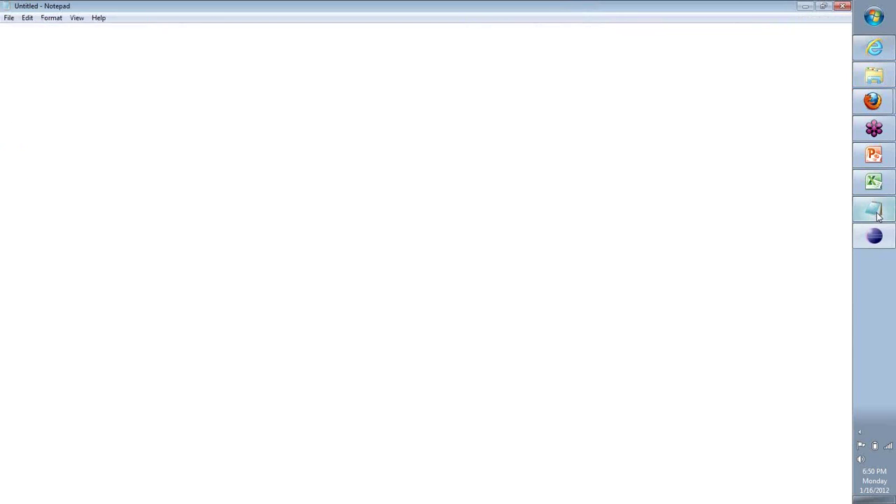
left_click(855, 83)
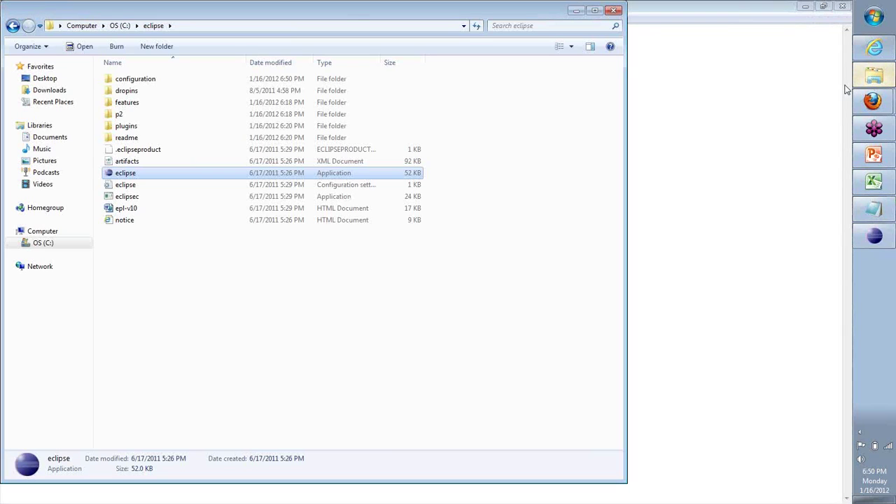
key("super+e")
double_click(381, 90)
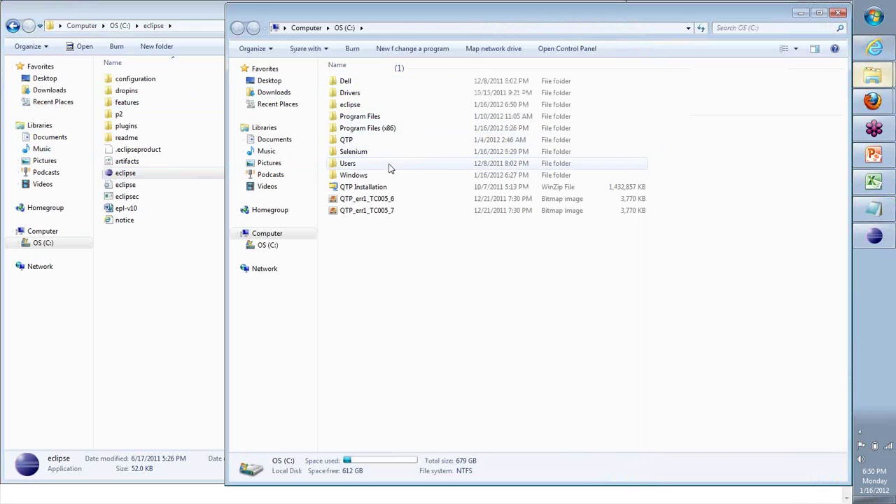
double_click(355, 157)
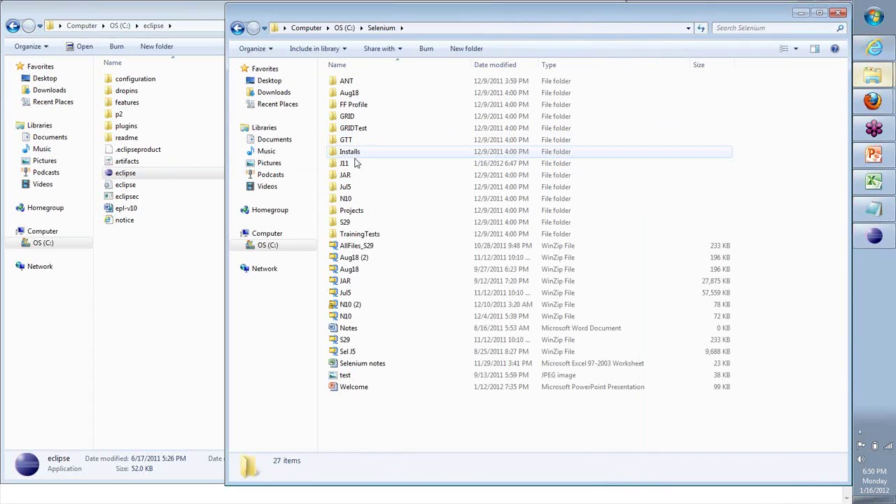
double_click(355, 151)
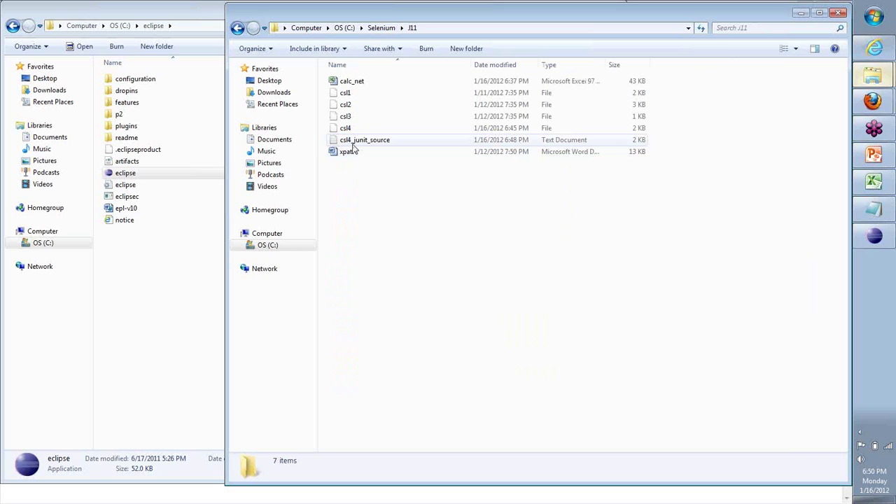
Switch to Eclipse, bring its off-screen window fully into view and maximize it
left_click(874, 236)
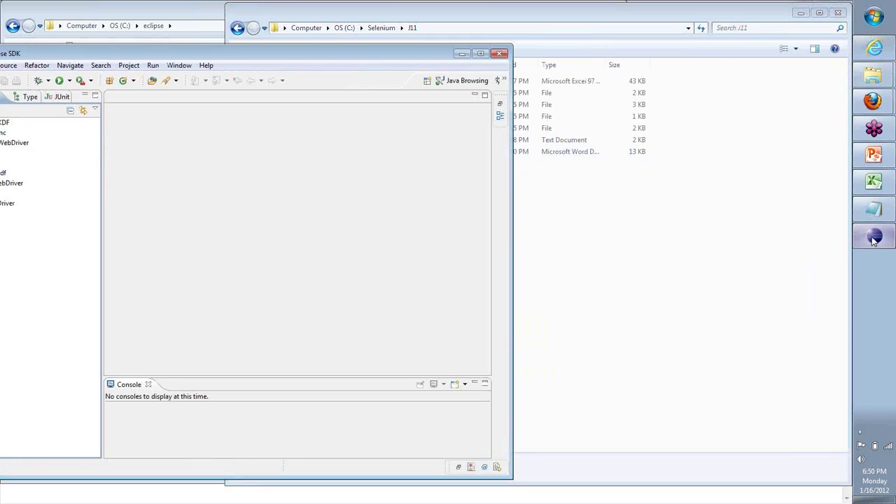
left_click_drag(198, 49, 655, 111)
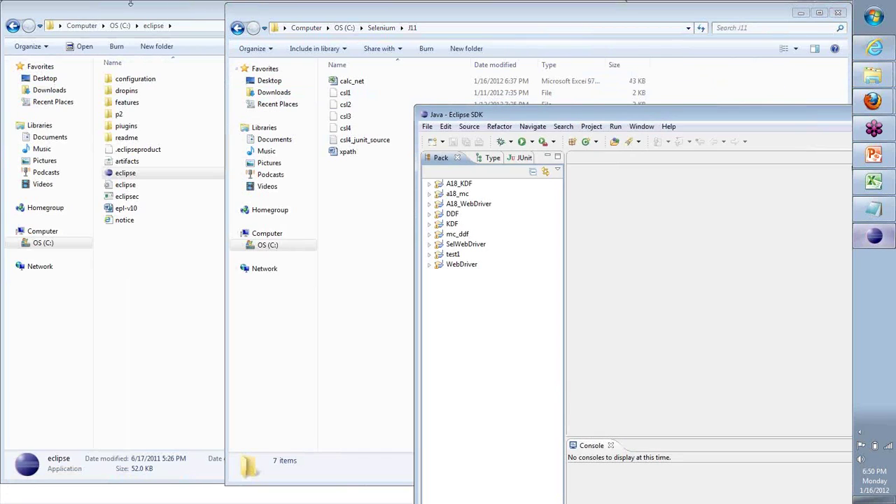
left_click(140, 173)
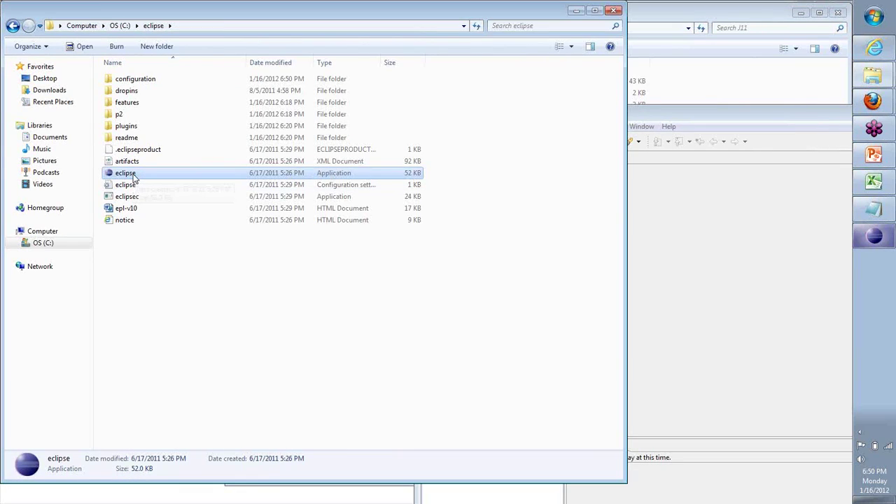
double_click(646, 121)
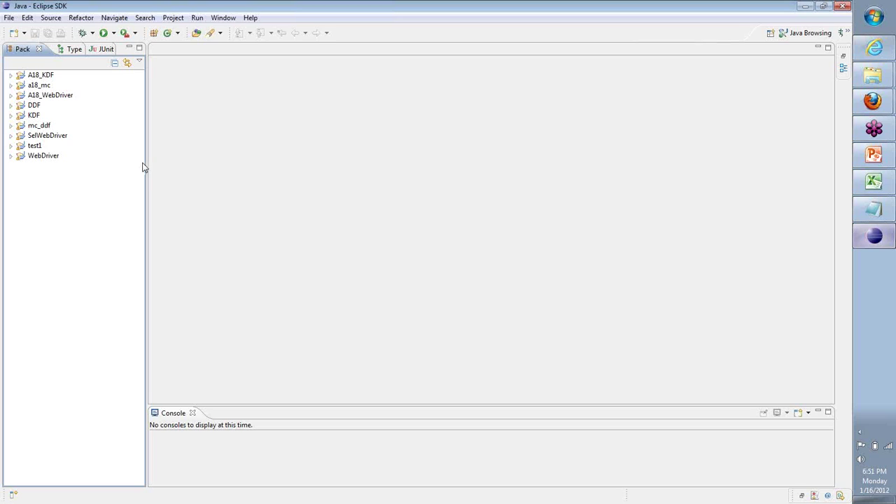
Switch to Internet Explorer and open the java.com website
left_click(875, 49)
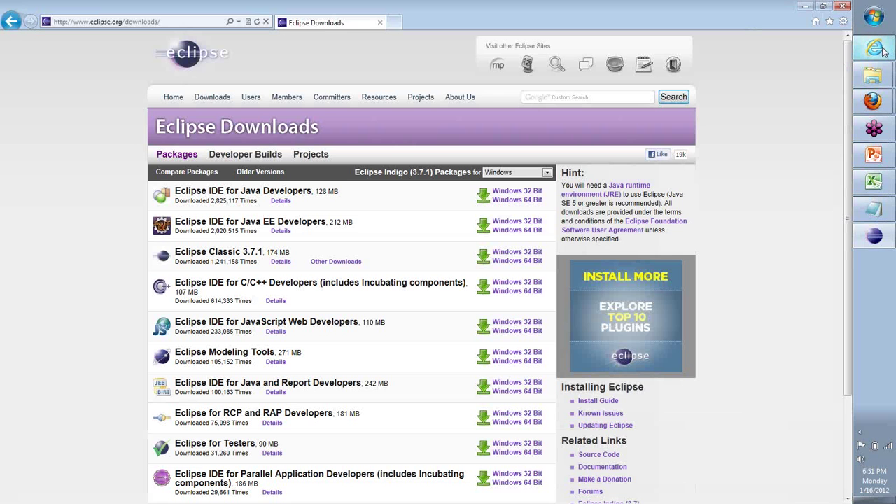
left_click(177, 26)
type("java")
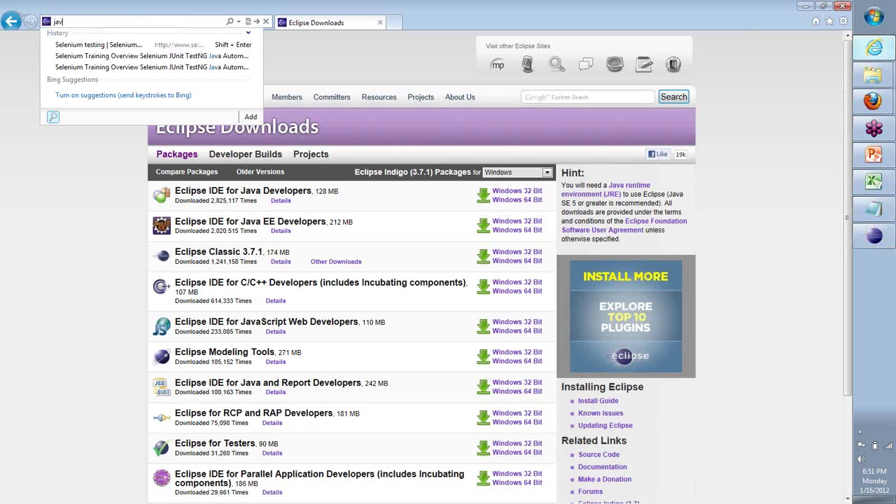
key("ctrl+Return")
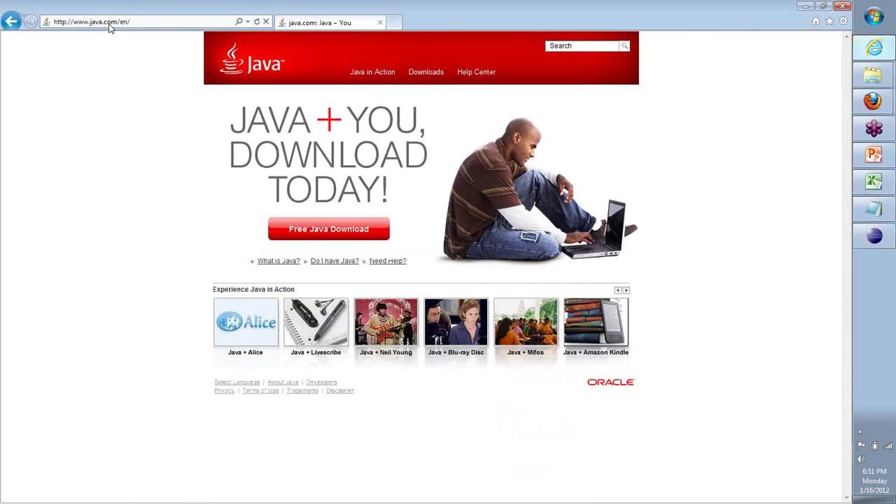
Open the free Java for Windows download page, and minimize the browser to return to Eclipse
left_click(344, 231)
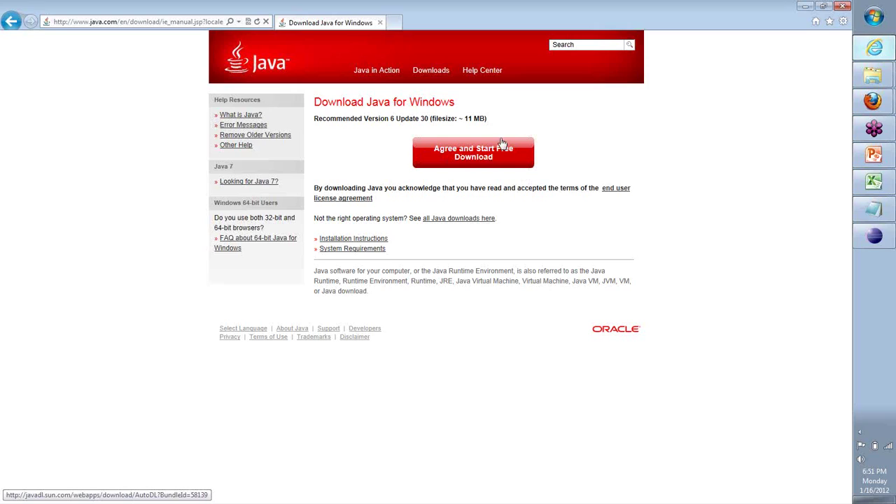
left_click(805, 8)
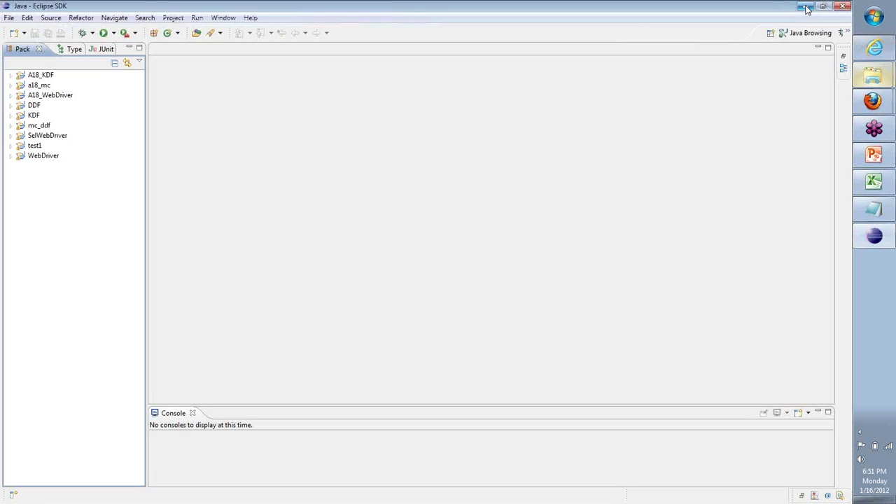
Create a Java project named j11_ddf1 with the default settings, and expand it to select its src folder
left_click(11, 19)
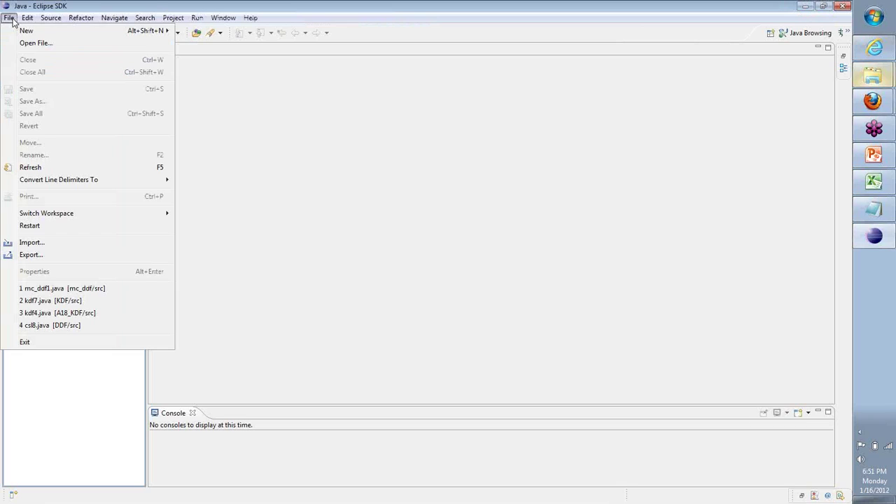
left_click(153, 8)
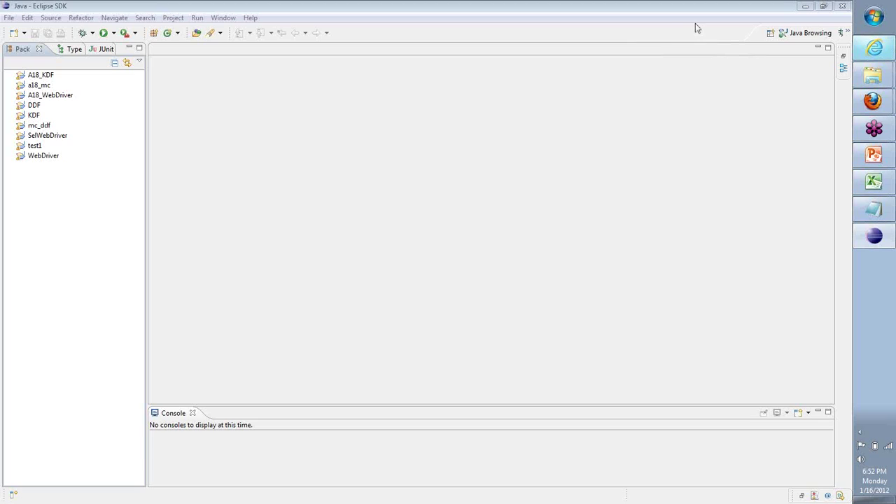
left_click(9, 19)
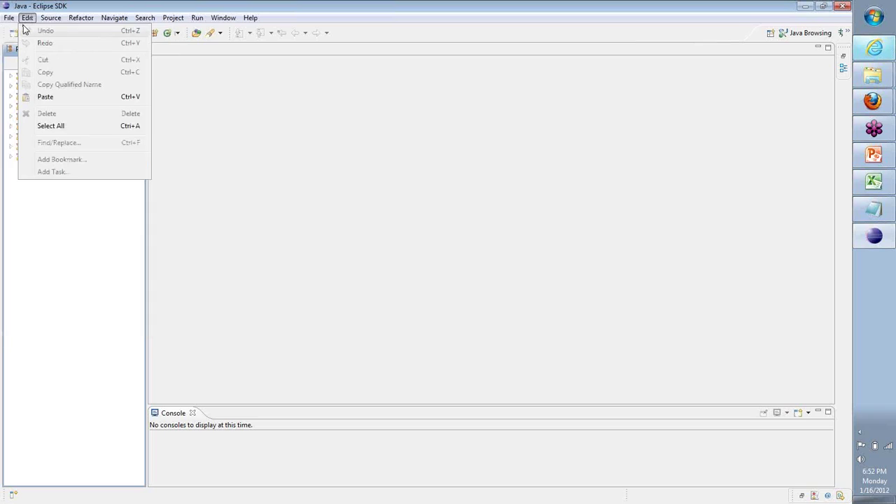
mouse_move(166, 35)
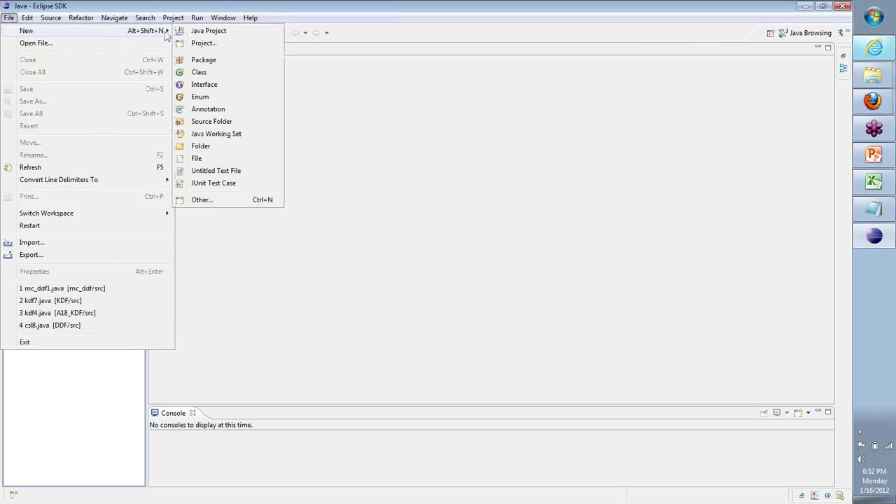
left_click(209, 33)
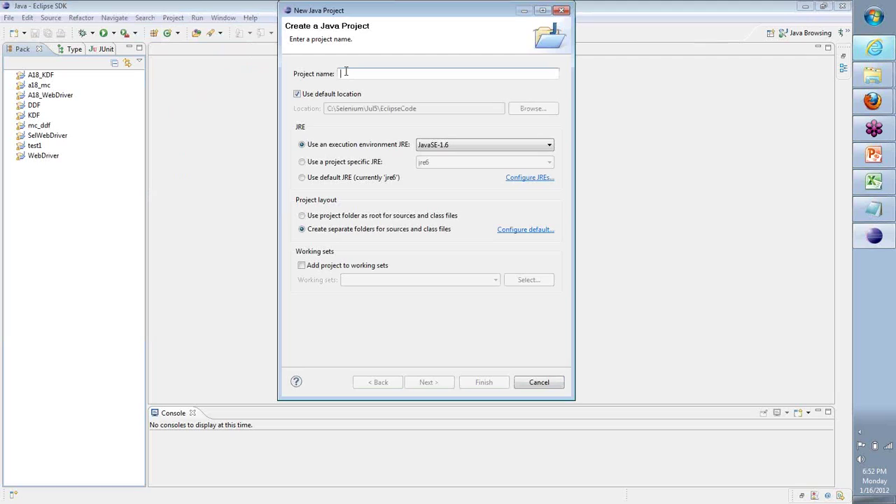
type("j11")
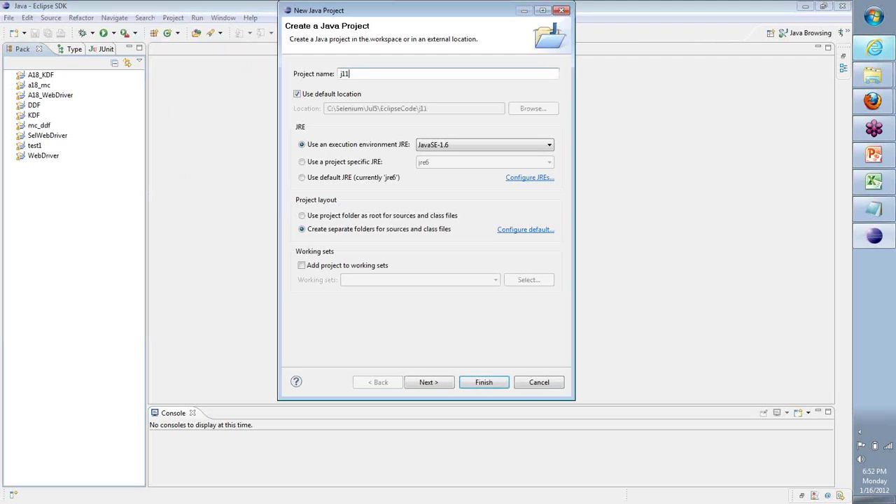
type("_ddf1")
left_click(471, 386)
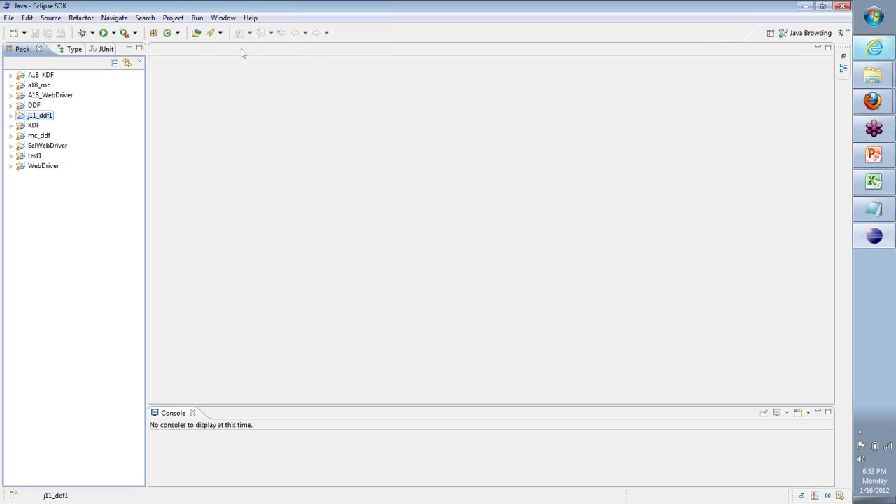
left_click(11, 118)
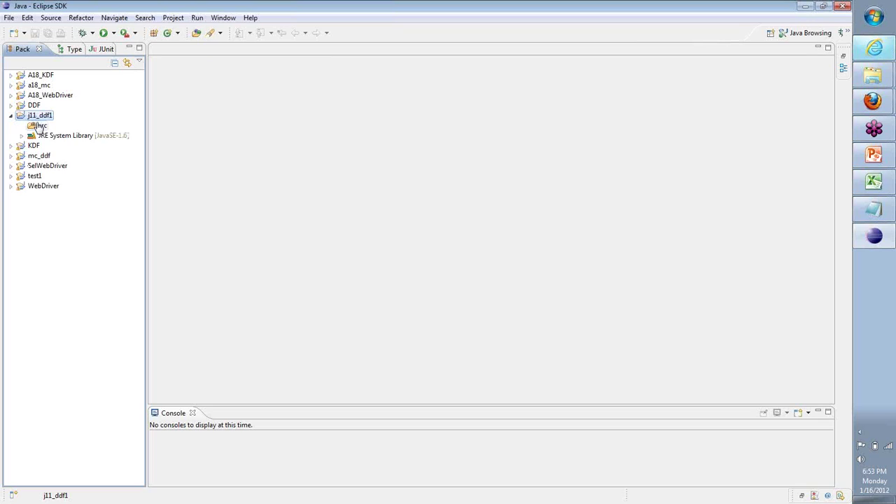
left_click(40, 126)
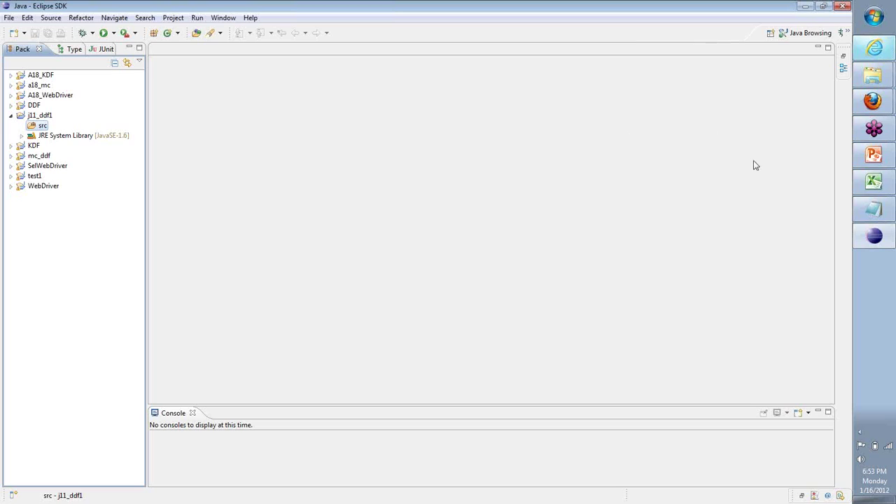
Switch to the blank Notepad window and draw a large yellow J, a long arrow leading from it and three boxes above the arrow
left_click(867, 205)
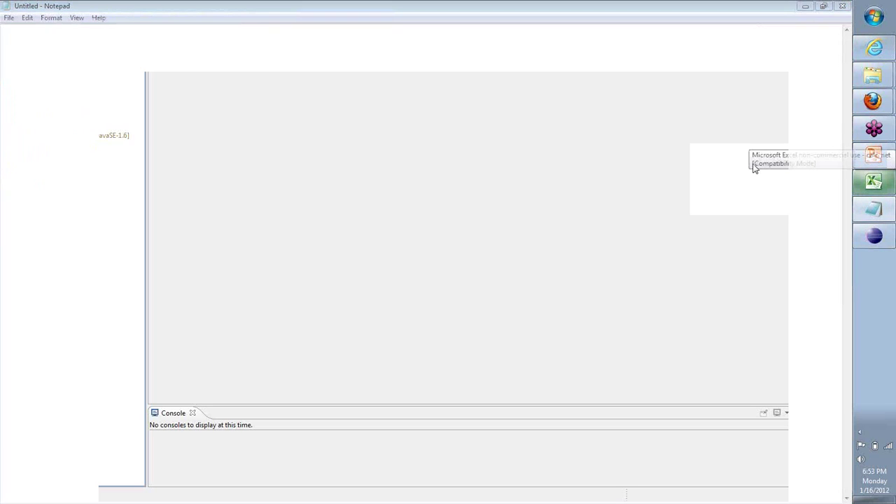
mouse_move(80, 69)
left_mouse_down()
mouse_move(193, 64)
mouse_move(161, 112)
mouse_move(163, 126)
left_mouse_up()
left_click_drag(90, 184, 168, 144)
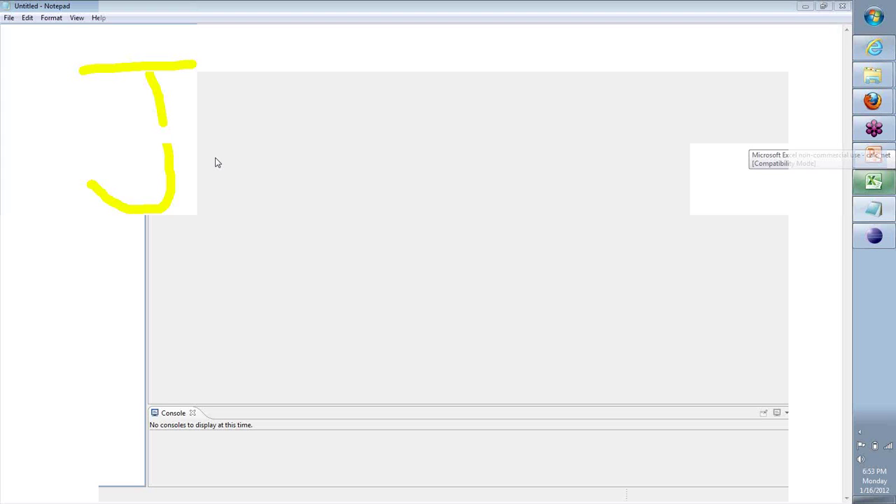
left_click(202, 142)
left_click_drag(296, 120, 606, 133)
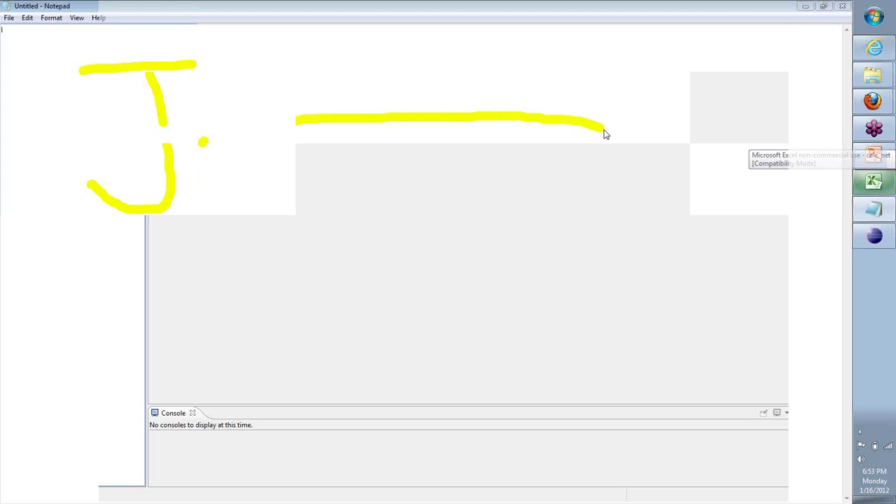
mouse_move(586, 102)
left_mouse_down()
mouse_move(609, 129)
mouse_move(596, 164)
left_mouse_up()
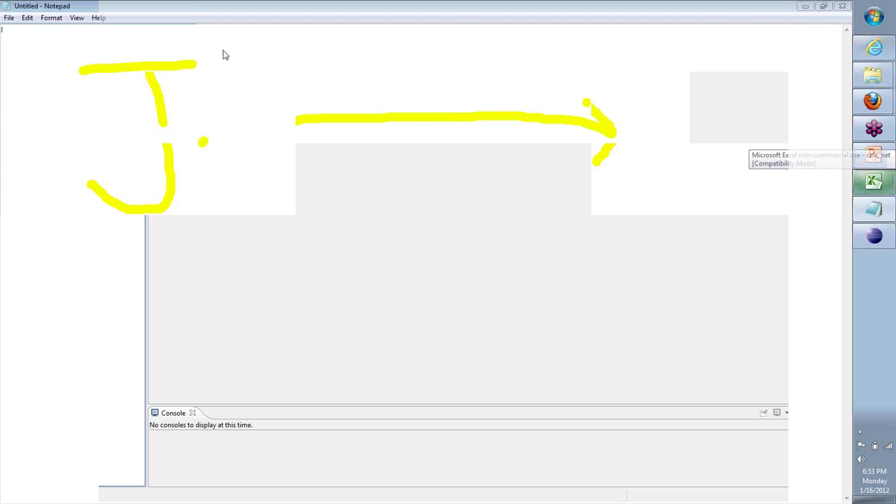
mouse_move(225, 32)
left_mouse_down()
mouse_move(226, 89)
mouse_move(284, 95)
mouse_move(292, 45)
mouse_move(236, 31)
left_mouse_up()
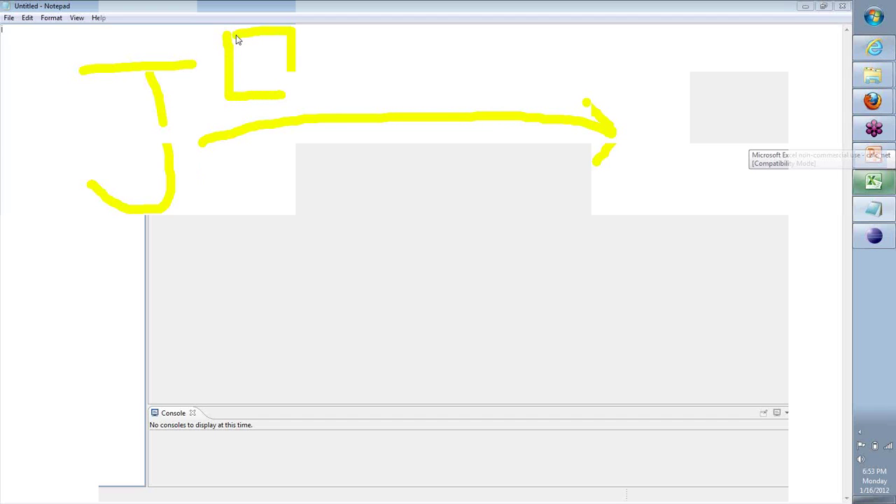
mouse_move(336, 82)
left_mouse_down()
mouse_move(317, 66)
mouse_move(387, 88)
left_mouse_up()
left_click(353, 66)
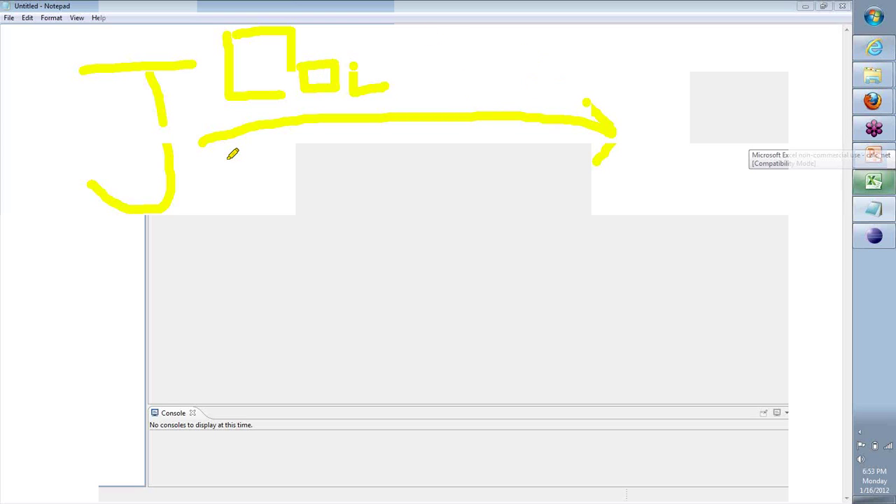
Draw a vertical and a horizontal axis below the long arrow, with a curve rising from their corner
left_click_drag(225, 217, 225, 238)
left_click(224, 292)
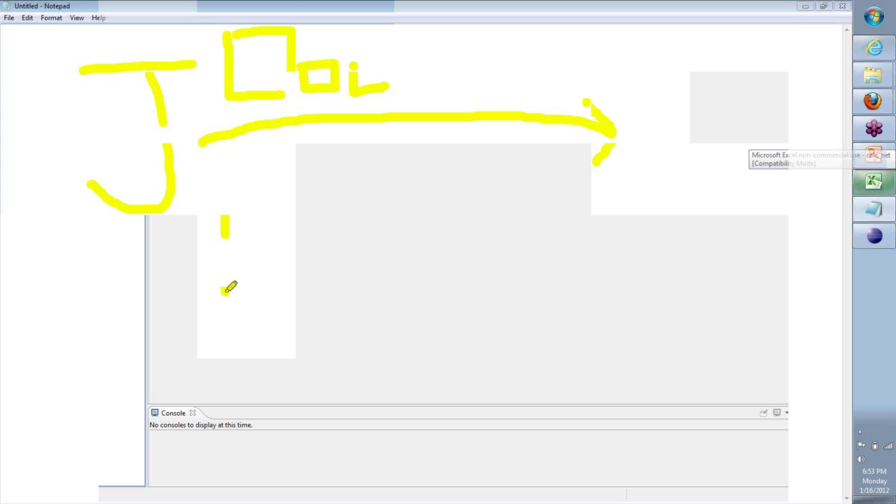
left_click_drag(493, 289, 563, 289)
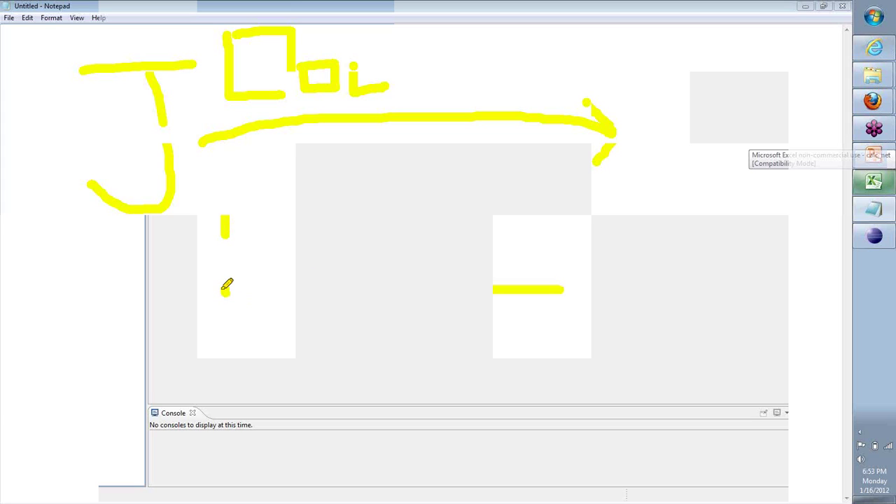
mouse_move(224, 288)
left_mouse_down()
mouse_move(391, 256)
mouse_move(479, 223)
mouse_move(545, 160)
left_mouse_up()
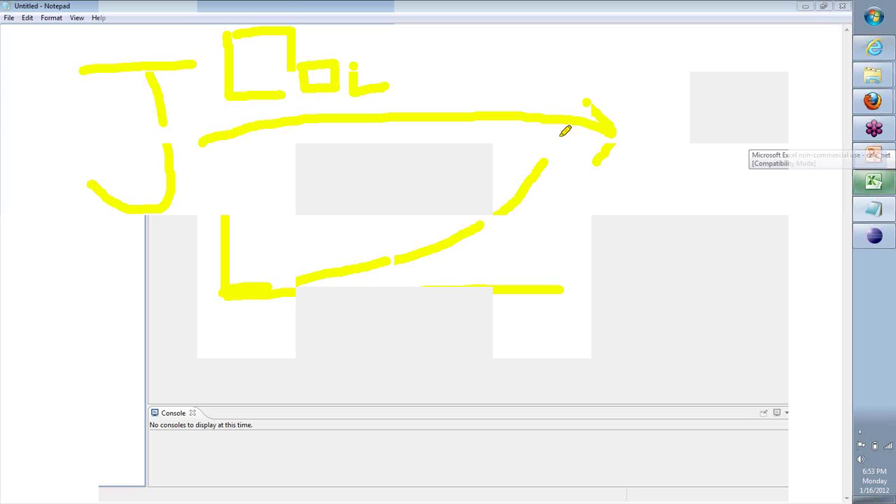
Draw a large box below the axes and label it with the letter D
left_click_drag(161, 360, 165, 404)
mouse_move(197, 451)
left_mouse_down()
mouse_move(293, 452)
mouse_move(291, 344)
mouse_move(186, 343)
left_mouse_up()
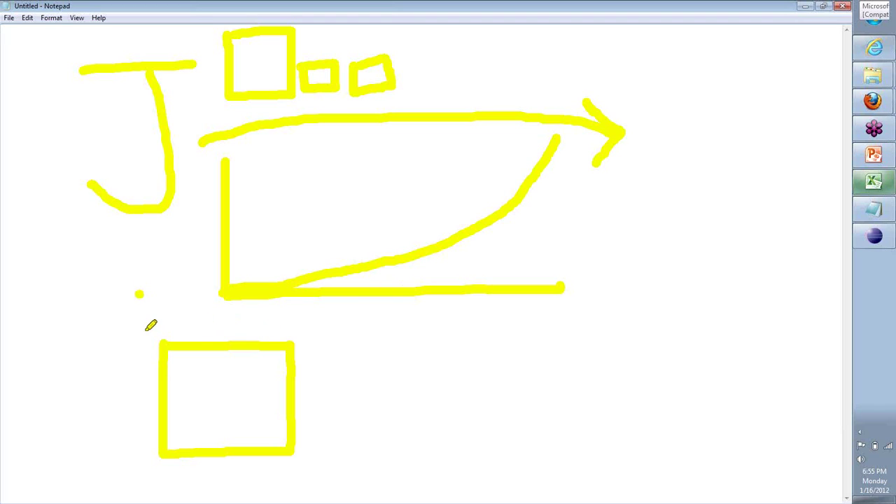
mouse_move(146, 322)
left_mouse_down()
mouse_move(164, 284)
mouse_move(182, 301)
mouse_move(159, 331)
left_mouse_up()
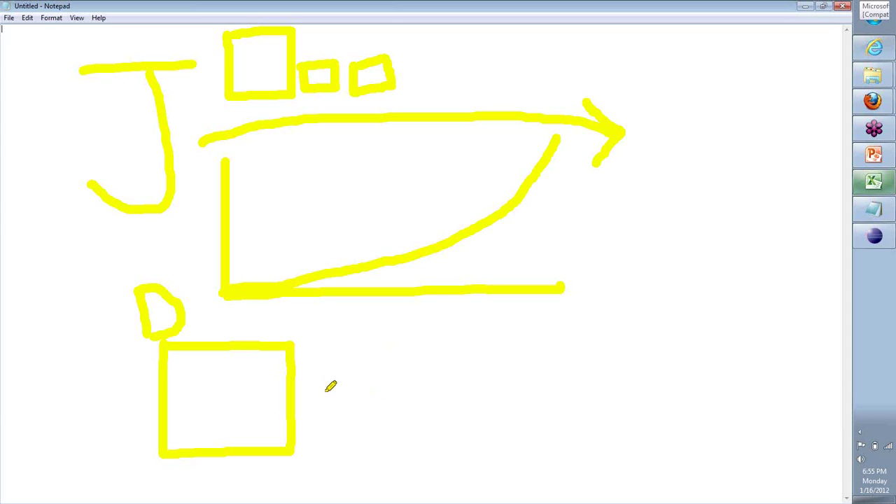
Handwrite "Test UNIT" beside the D box and draw a large curly brace after it
mouse_move(341, 345)
left_mouse_down()
mouse_move(396, 344)
mouse_move(375, 395)
mouse_move(406, 371)
mouse_move(413, 399)
left_mouse_up()
left_click(439, 376)
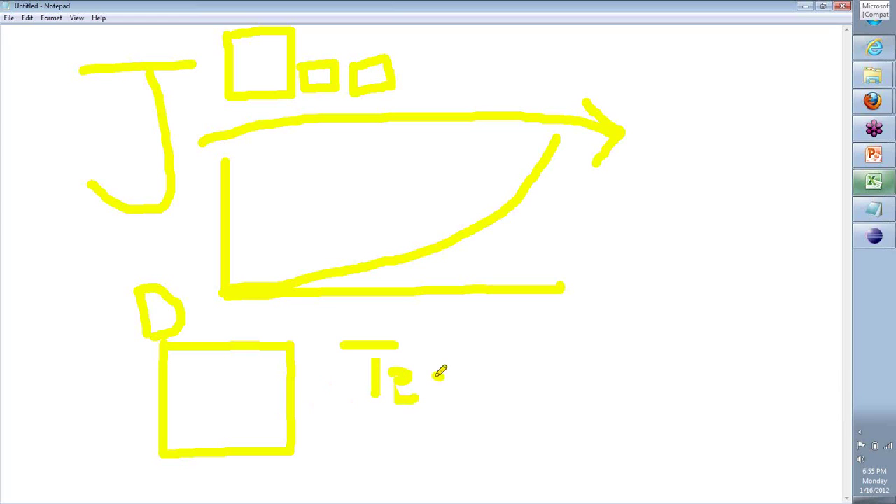
left_click_drag(441, 377, 424, 401)
left_click_drag(461, 343, 490, 403)
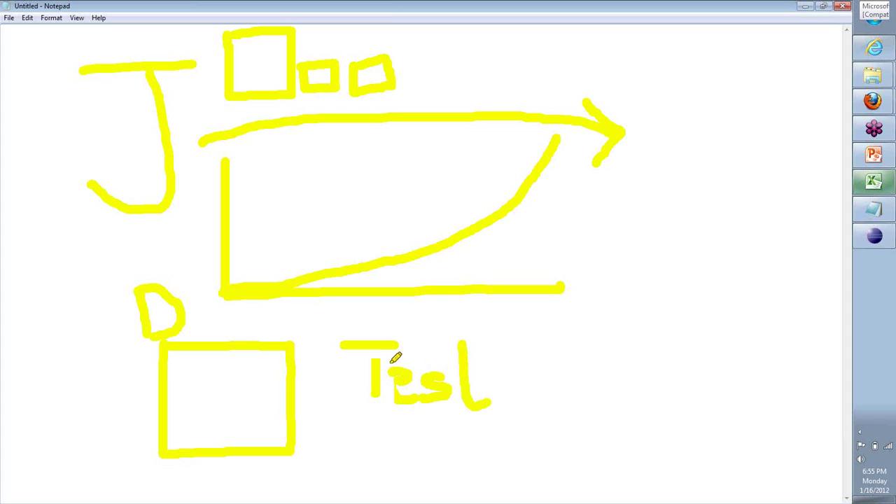
left_click_drag(371, 430, 389, 470)
left_click_drag(463, 369, 492, 369)
left_click_drag(396, 468, 404, 412)
mouse_move(418, 451)
left_mouse_down()
mouse_move(420, 436)
mouse_move(455, 462)
mouse_move(451, 436)
left_mouse_up()
left_click_drag(476, 435, 477, 465)
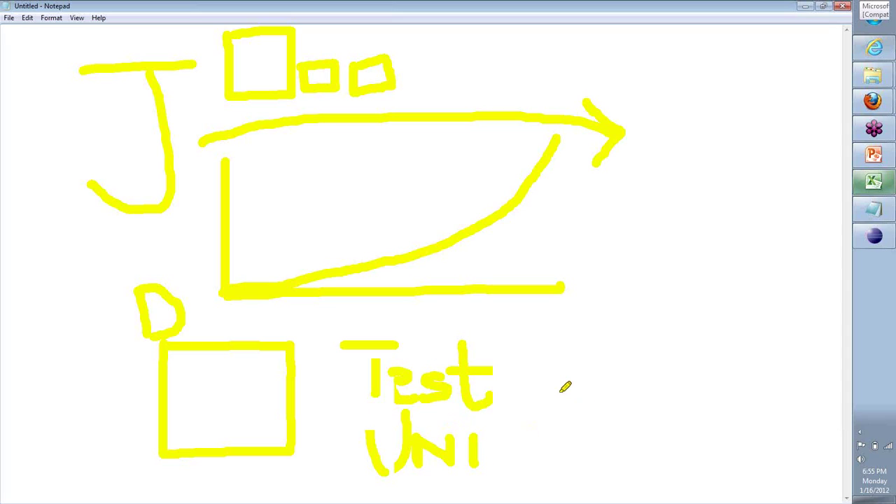
mouse_move(560, 348)
left_mouse_down()
mouse_move(598, 349)
mouse_move(663, 457)
mouse_move(620, 501)
left_mouse_up()
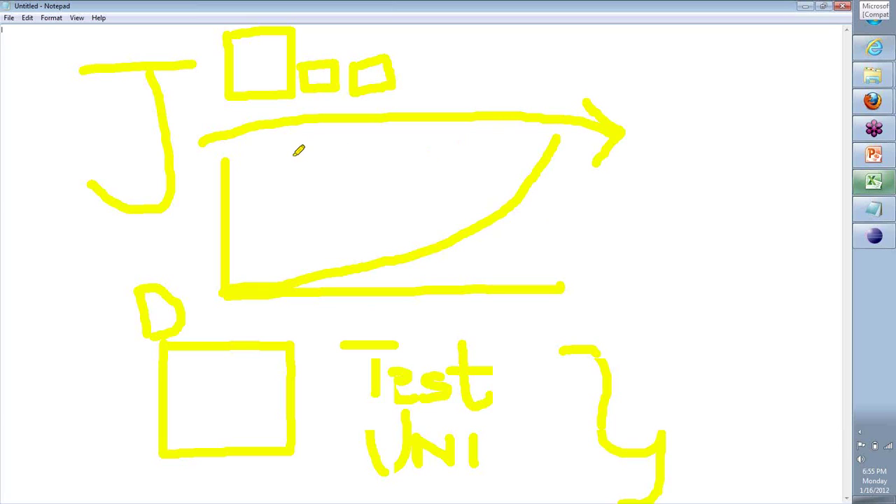
Draw an arrow from the large J across the vertical axis and handwrite "JUNIT" at its tip
left_click_drag(177, 168, 222, 156)
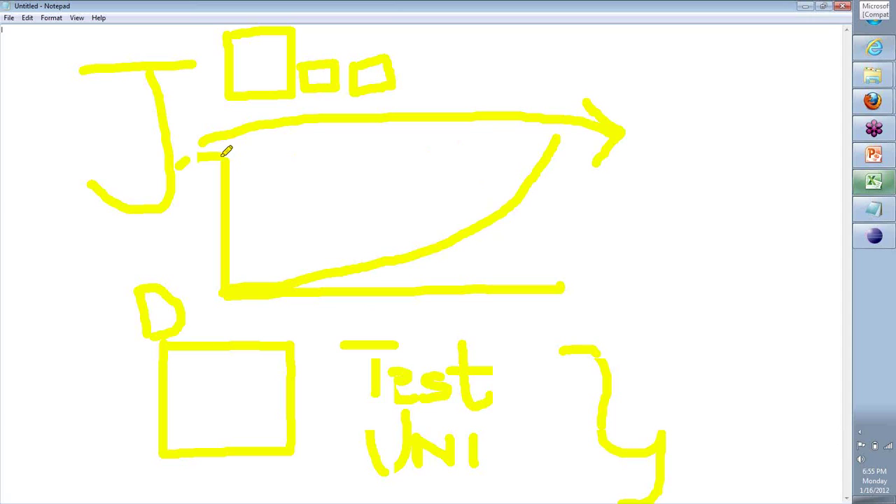
left_click_drag(295, 163, 354, 162)
mouse_move(316, 146)
left_mouse_down()
mouse_move(354, 164)
mouse_move(323, 185)
left_mouse_up()
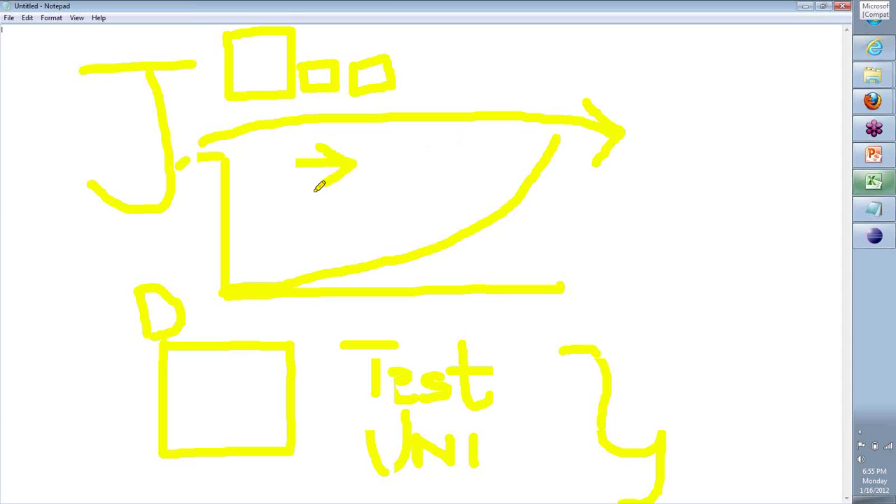
mouse_move(358, 147)
left_mouse_down()
mouse_move(393, 145)
mouse_move(382, 183)
left_mouse_up()
mouse_move(396, 143)
left_mouse_down()
mouse_move(396, 173)
mouse_move(416, 178)
mouse_move(439, 136)
mouse_move(453, 189)
mouse_move(470, 183)
mouse_move(475, 160)
left_mouse_up()
left_click_drag(481, 169, 488, 173)
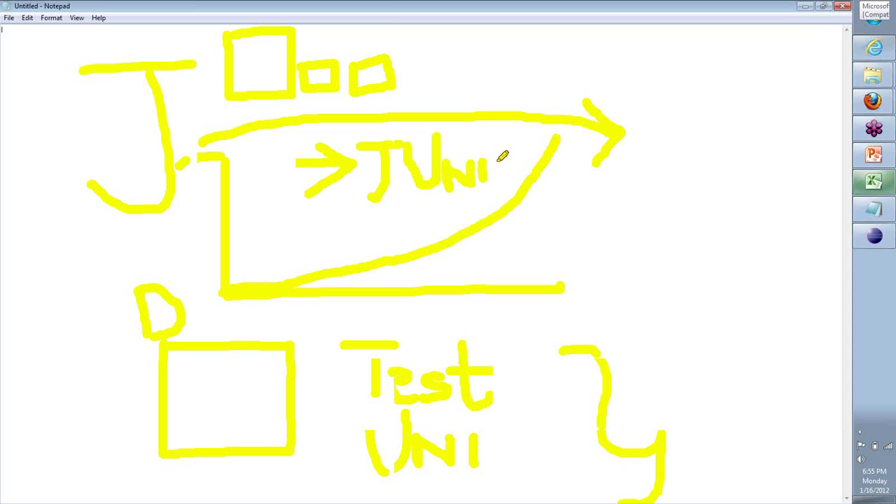
mouse_move(408, 152)
left_mouse_down()
mouse_move(438, 179)
mouse_move(442, 170)
left_mouse_up()
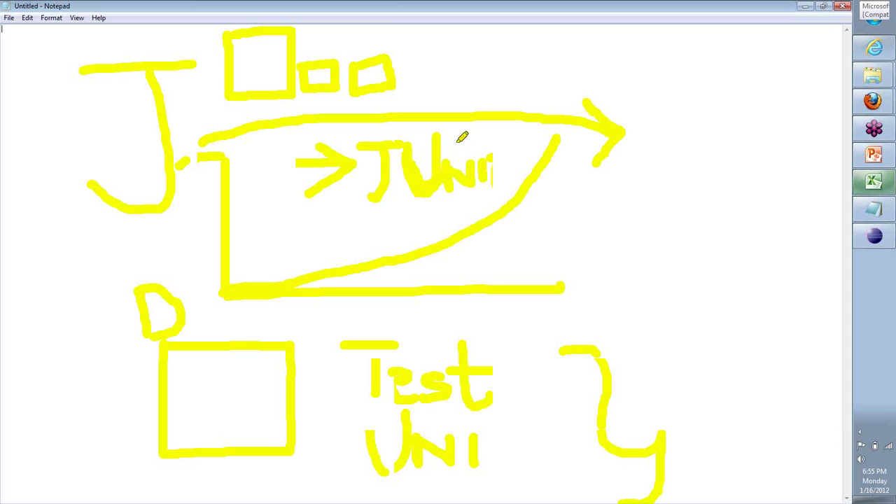
Draw a branching arrow from beneath JUNIT that leads to a handwritten @ sign
left_click(464, 201)
left_click_drag(493, 244, 546, 245)
mouse_move(592, 228)
left_mouse_down()
mouse_move(614, 241)
mouse_move(594, 264)
left_mouse_up()
left_click_drag(546, 244, 592, 245)
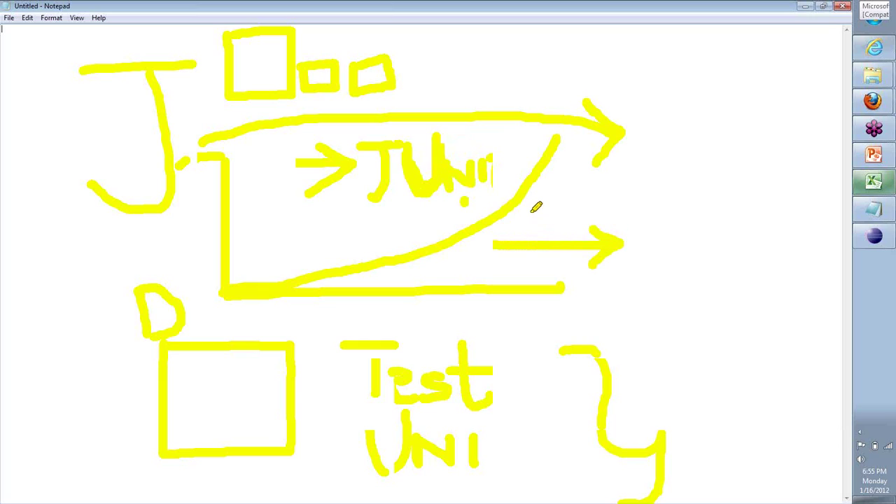
mouse_move(675, 238)
left_mouse_down()
mouse_move(658, 235)
mouse_move(656, 244)
mouse_move(674, 243)
mouse_move(634, 222)
mouse_move(627, 273)
mouse_move(678, 268)
left_mouse_up()
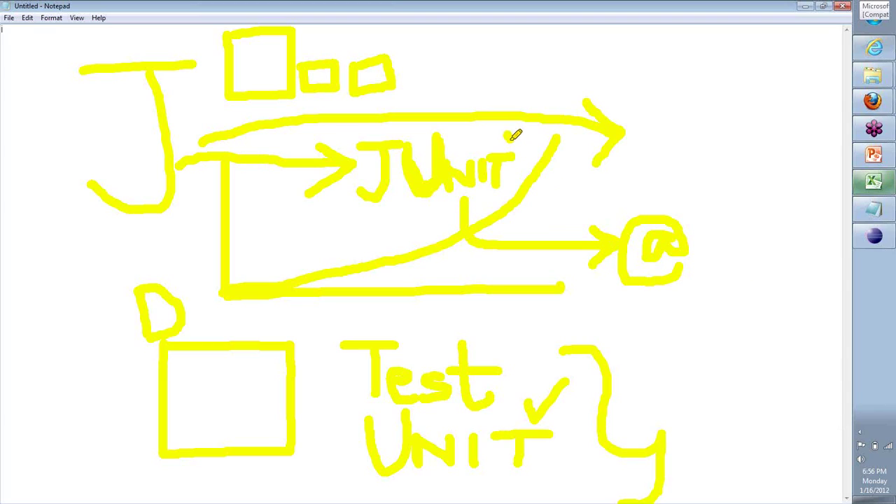
Add a check mark beside JUNIT, then draw a broken arrow from it toward the handwritten words "Test NG"
left_click_drag(546, 112, 517, 138)
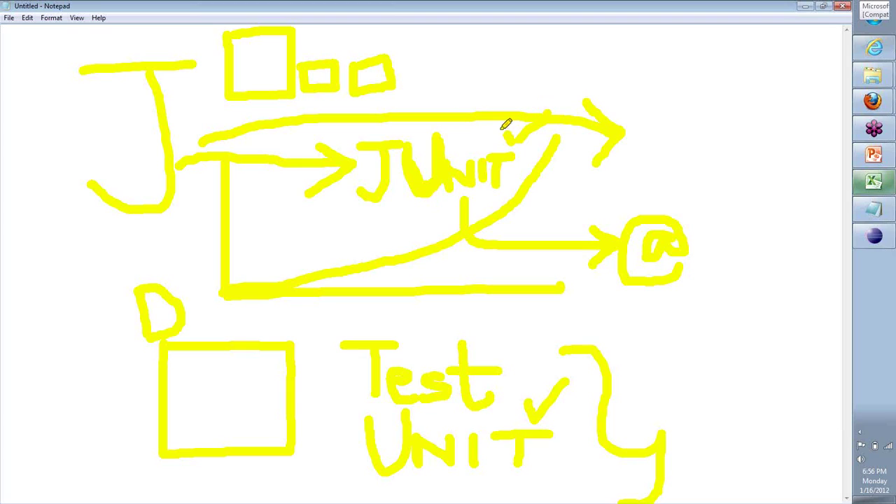
left_click_drag(490, 126, 517, 84)
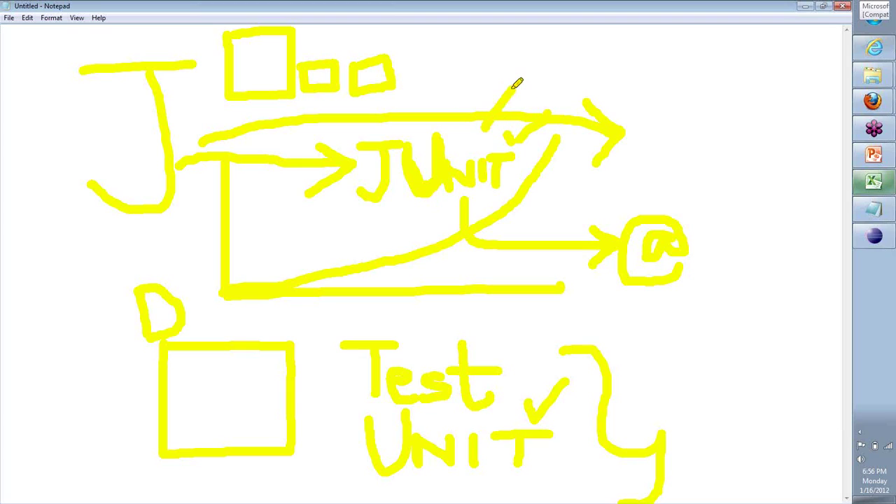
left_click_drag(592, 68, 669, 69)
mouse_move(664, 51)
left_mouse_down()
mouse_move(681, 66)
mouse_move(745, 51)
mouse_move(726, 119)
mouse_move(750, 89)
mouse_move(750, 119)
left_mouse_up()
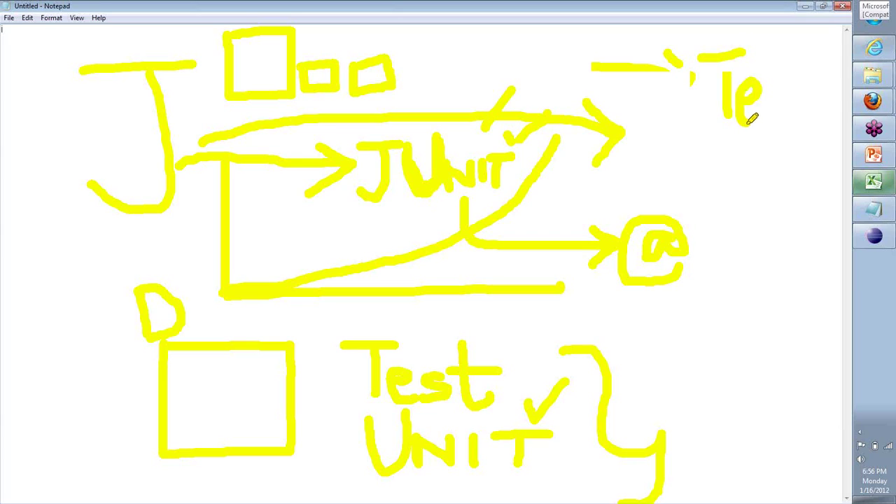
left_click_drag(781, 81, 761, 120)
mouse_move(784, 53)
left_mouse_down()
mouse_move(786, 73)
mouse_move(801, 63)
left_mouse_up()
mouse_move(724, 148)
left_mouse_down()
mouse_move(726, 175)
mouse_move(760, 174)
left_mouse_up()
mouse_move(782, 140)
left_mouse_down()
mouse_move(776, 168)
mouse_move(795, 158)
left_mouse_up()
left_click_drag(802, 159, 804, 165)
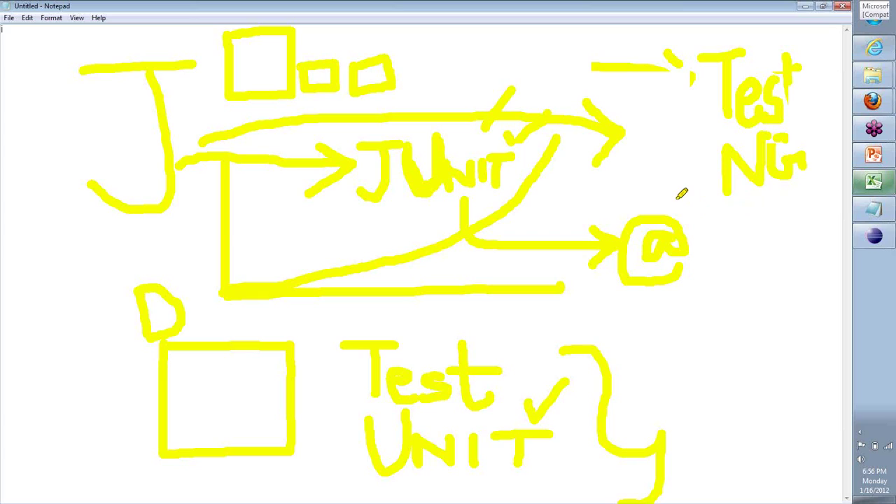
Tick the existing @ sign, handwrite a second @ beneath Test NG, and link JUNIT to the Test NG arrow
mouse_move(621, 196)
left_mouse_down()
mouse_move(630, 204)
mouse_move(657, 180)
left_mouse_up()
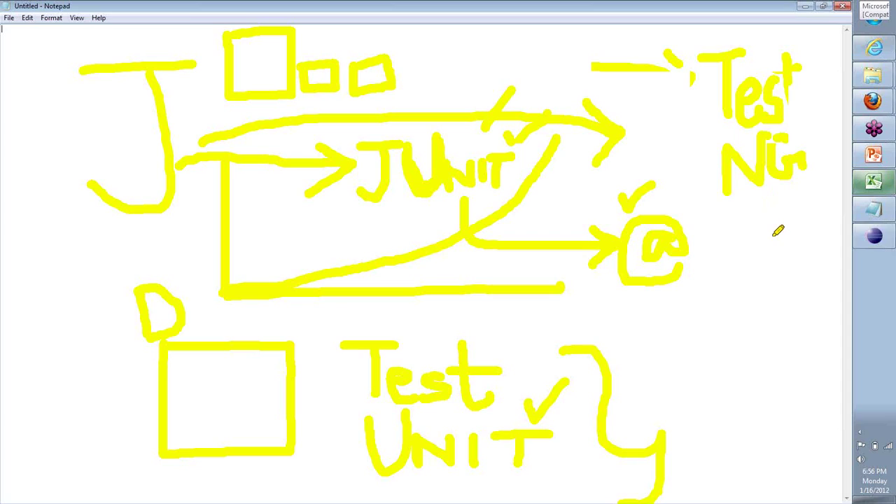
mouse_move(774, 235)
left_mouse_down()
mouse_move(770, 247)
mouse_move(784, 238)
mouse_move(738, 232)
mouse_move(762, 270)
left_mouse_up()
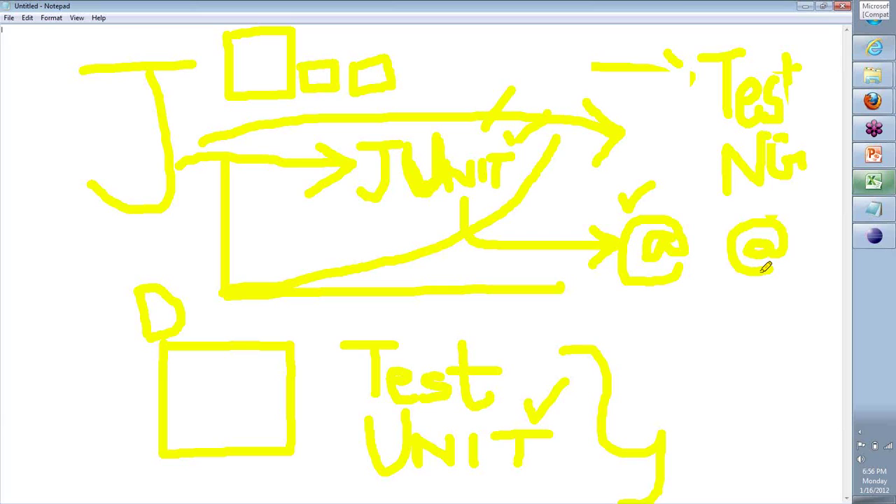
mouse_move(438, 104)
left_mouse_down()
mouse_move(454, 131)
mouse_move(591, 66)
left_mouse_up()
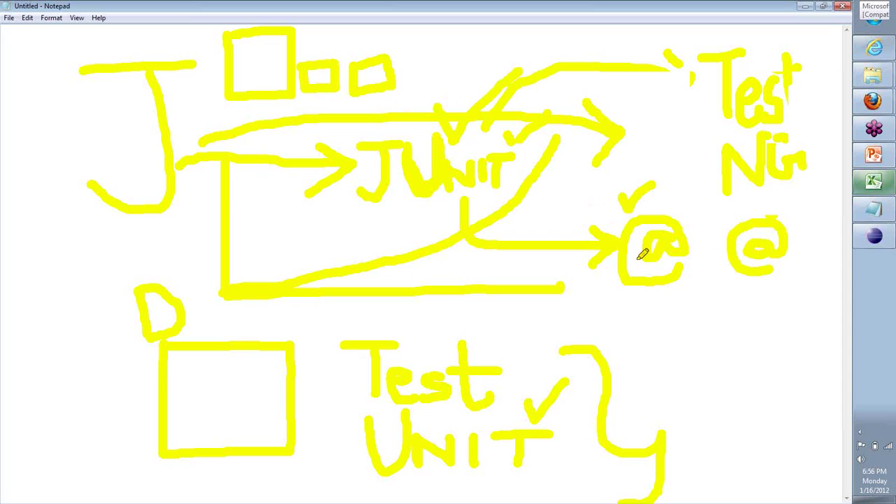
Sketch a rough frame around the large J
left_click_drag(202, 38, 50, 40)
left_click_drag(98, 262, 234, 254)
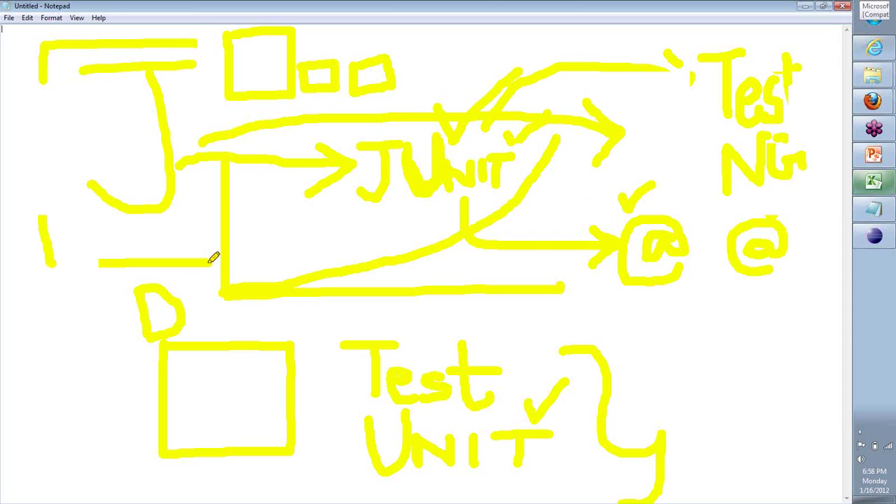
mouse_move(276, 214)
left_mouse_down()
mouse_move(271, 62)
mouse_move(192, 40)
left_mouse_up()
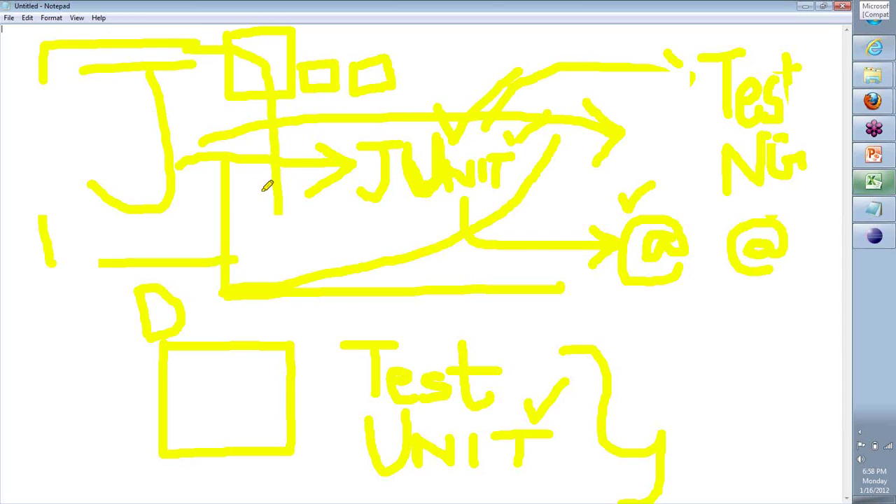
Draw arrow strokes from the framed J along the horizontal axis to the second @ sign and frame that sign
mouse_move(295, 222)
left_mouse_down()
mouse_move(414, 282)
mouse_move(476, 301)
left_mouse_up()
left_click_drag(591, 303, 632, 285)
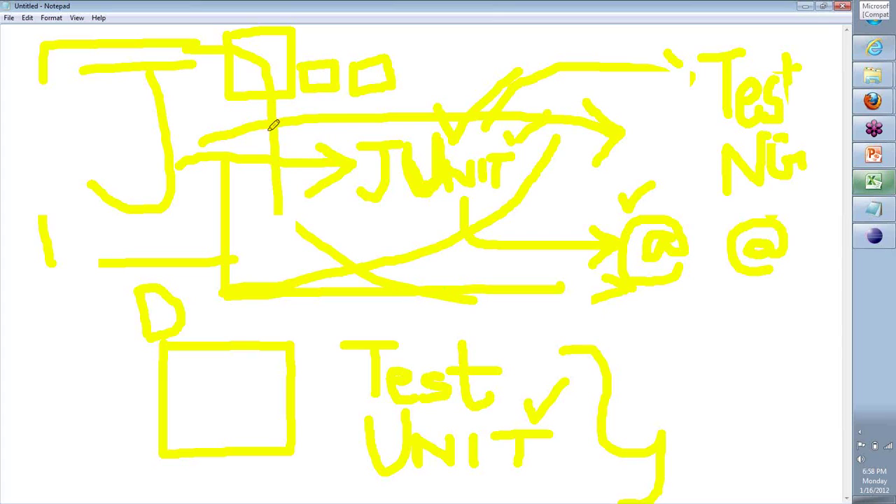
mouse_move(493, 303)
left_mouse_down()
mouse_move(735, 282)
mouse_move(724, 273)
left_mouse_up()
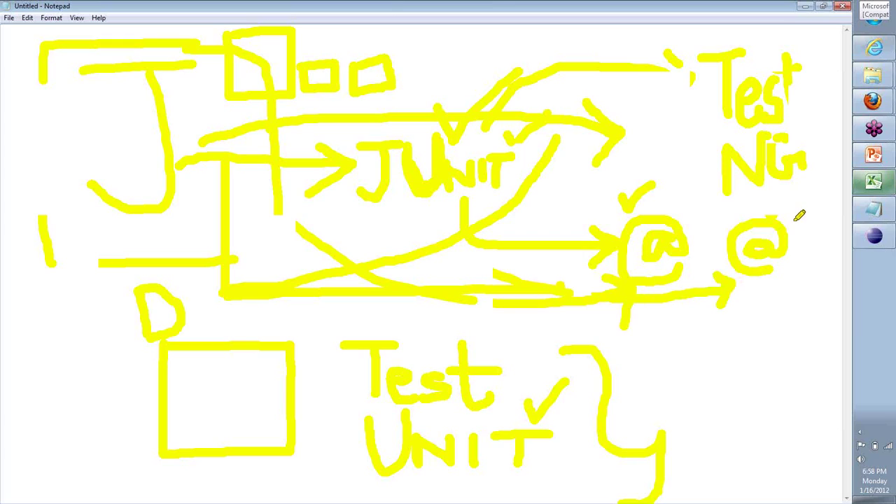
left_click_drag(797, 218, 717, 221)
mouse_move(728, 289)
left_mouse_down()
mouse_move(802, 304)
mouse_move(811, 214)
left_mouse_up()
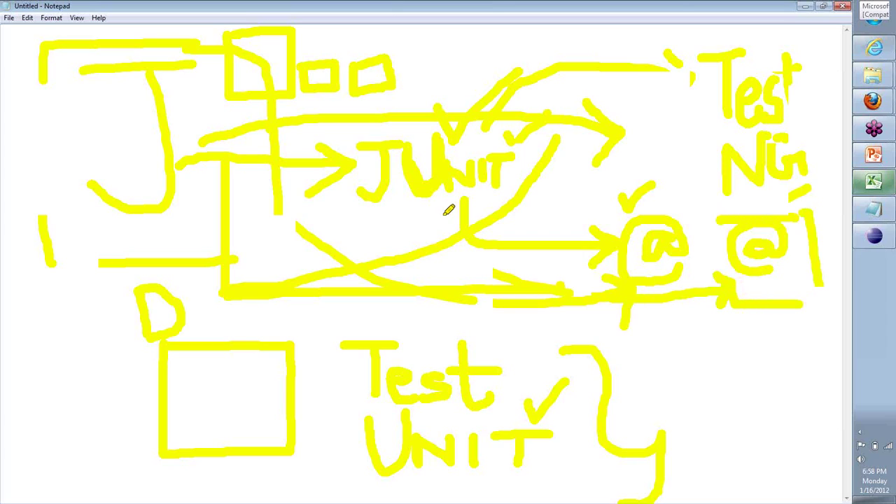
Mark the large J with check marks and sketch a partial frame and connecting strokes around JUNIT
left_click_drag(78, 106, 108, 104)
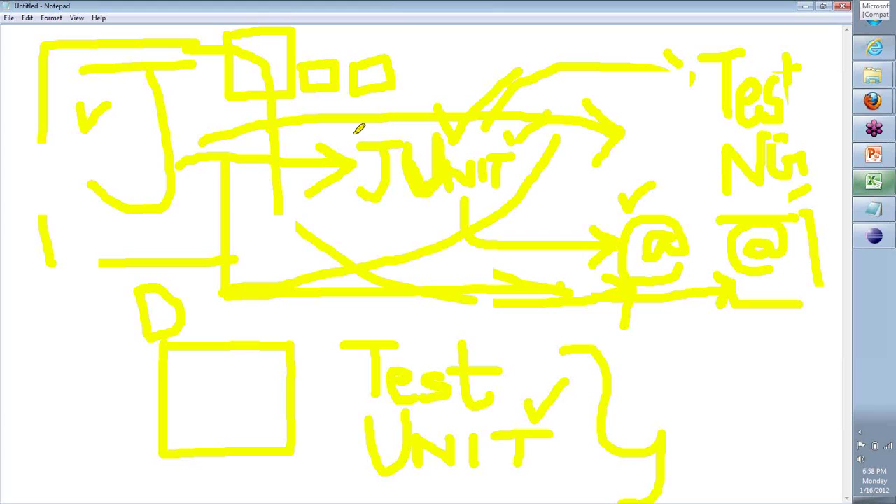
left_click_drag(360, 127, 359, 221)
left_click_drag(494, 236, 544, 231)
left_click_drag(394, 138, 360, 128)
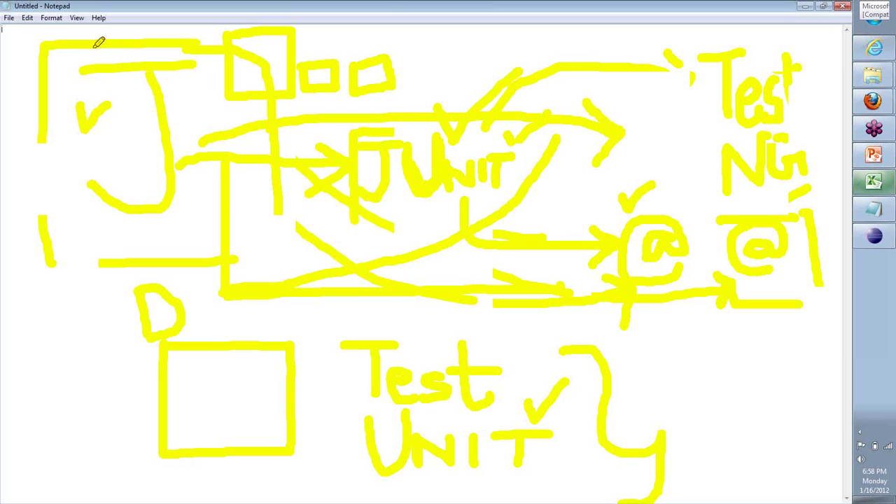
left_click_drag(10, 62, 36, 96)
left_click_drag(97, 29, 40, 91)
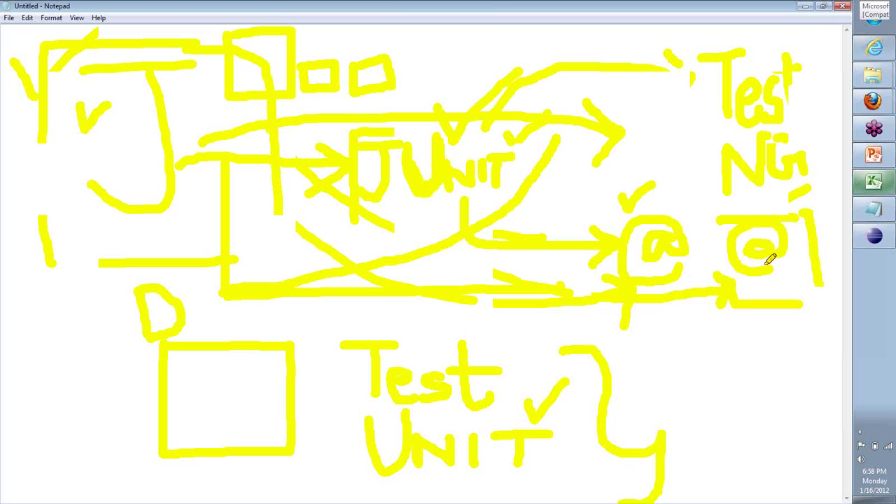
left_click_drag(145, 19, 218, 3)
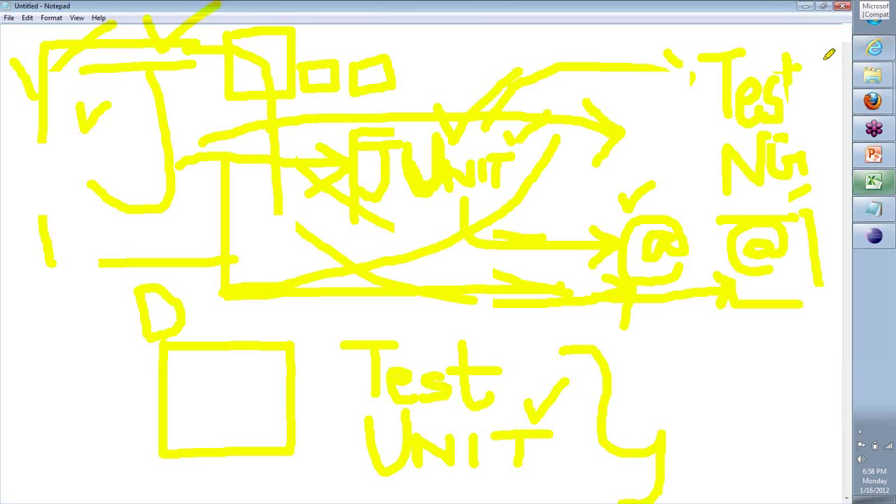
Switch to Eclipse and create a Java class named ddf1 in the src folder of the j11_ddf1 project
left_click(874, 237)
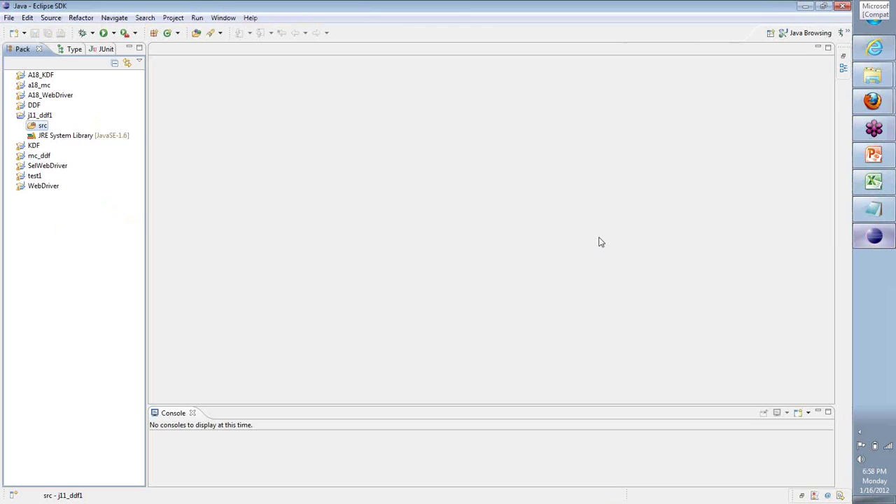
left_click(42, 117)
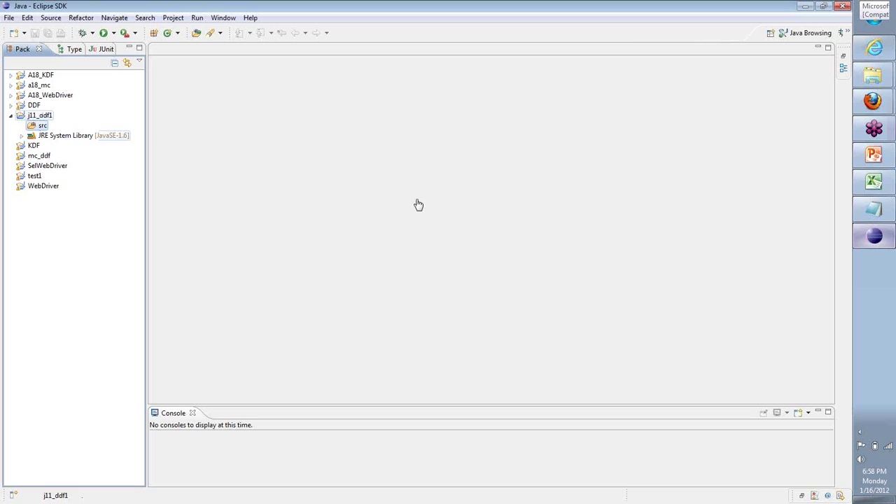
left_click(889, 240)
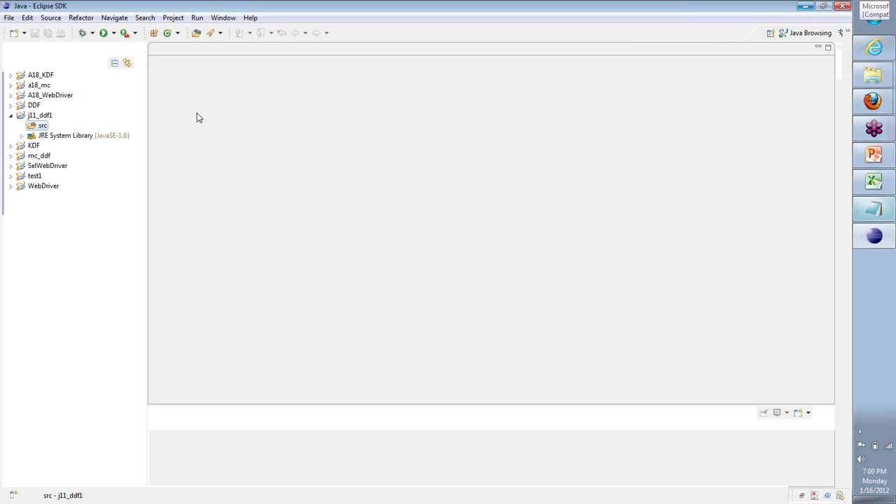
right_click(40, 126)
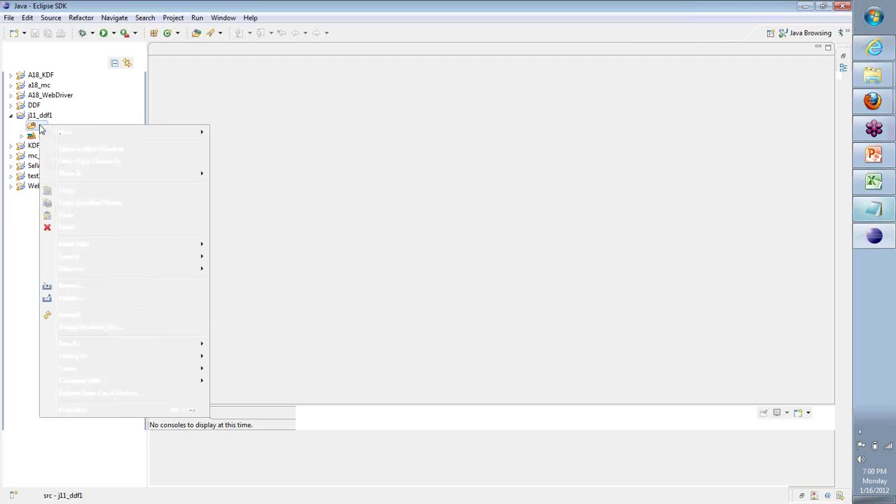
mouse_move(72, 135)
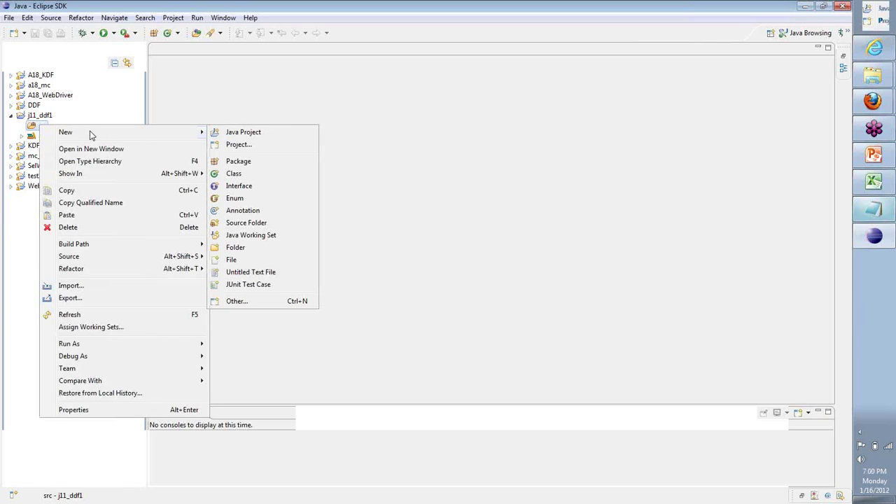
left_click(255, 178)
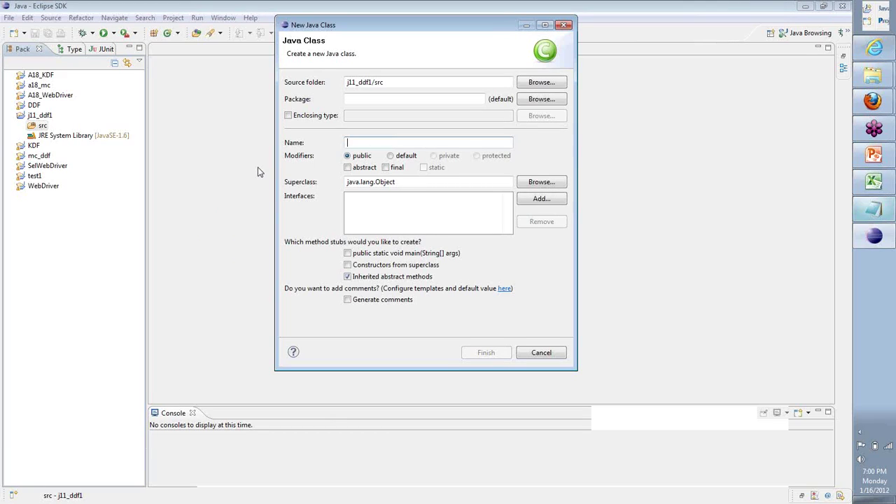
type("dd")
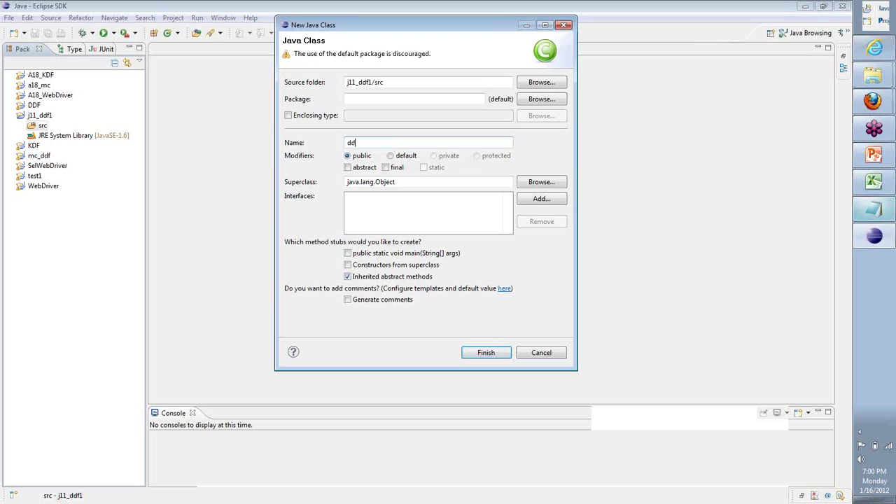
type("f1")
key("Return")
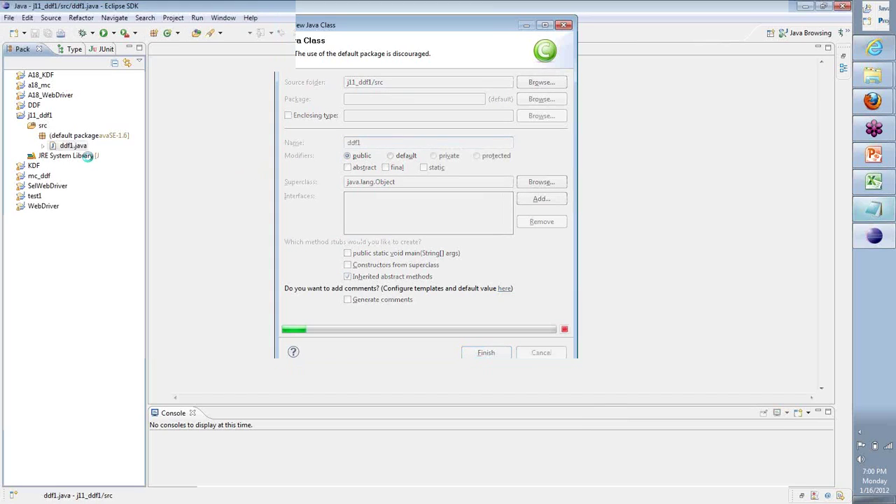
Rename the ddf1.java compilation unit to ddf1_1 with its references updated
right_click(73, 145)
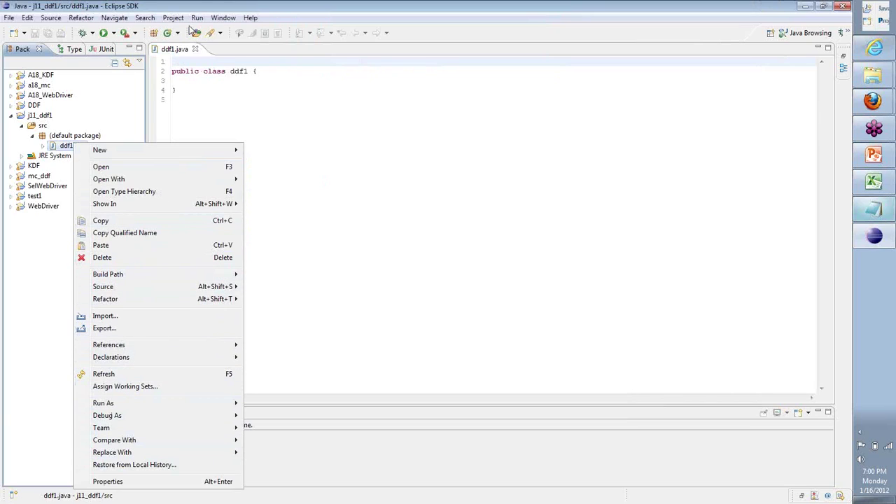
key("alt+shift+r")
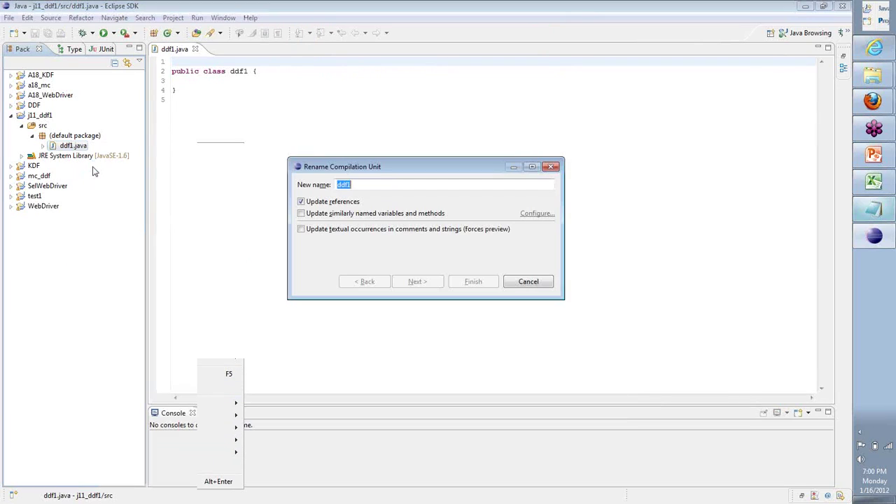
left_click(415, 184)
type("_1")
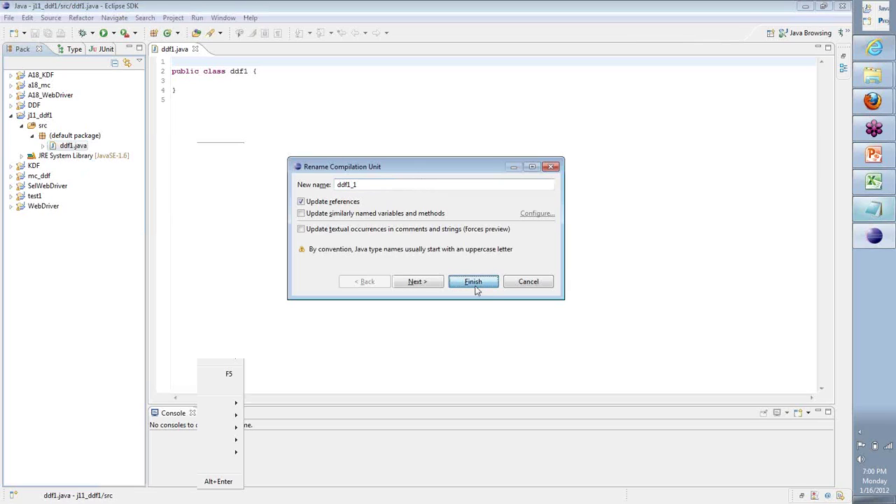
left_click(475, 287)
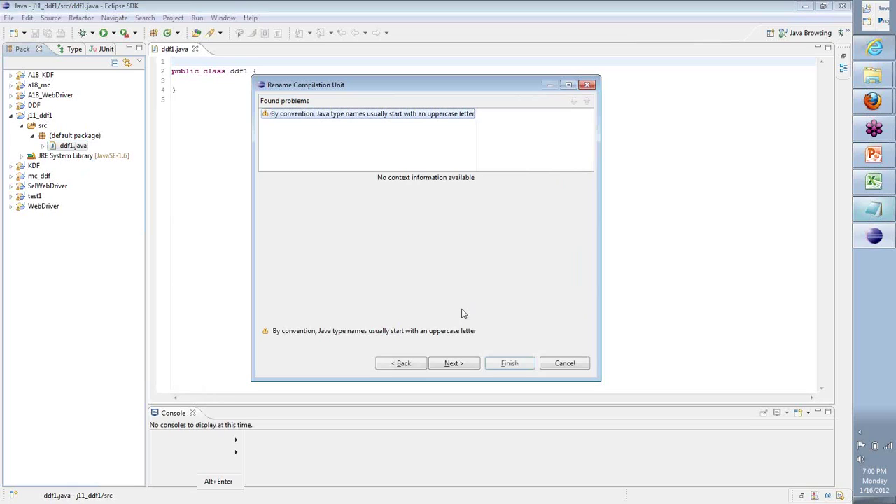
left_click(511, 363)
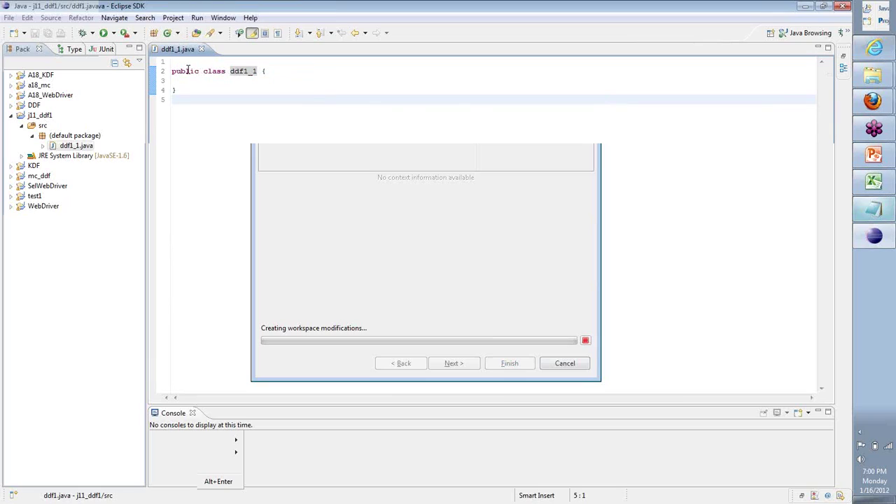
left_click_drag(262, 70, 263, 82)
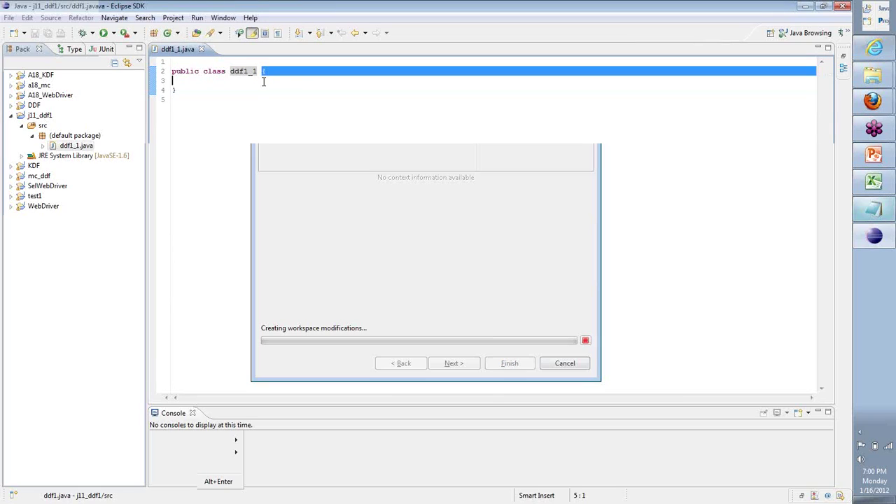
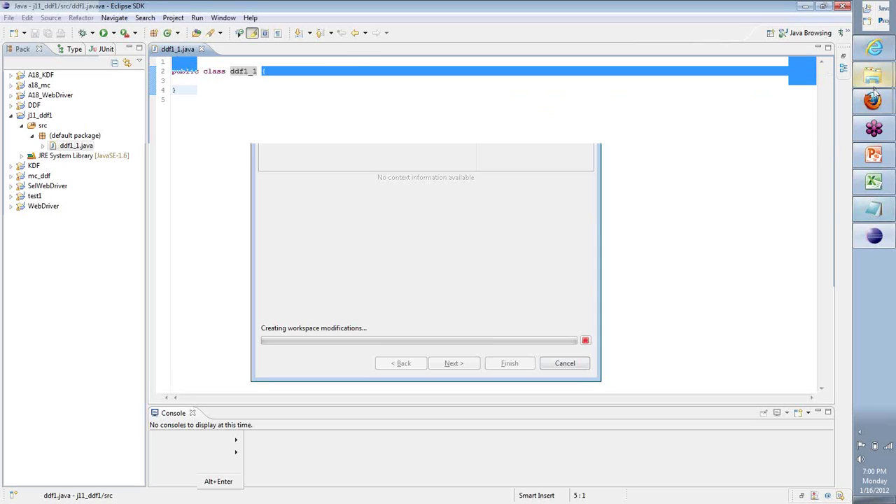
Copy the full contents of csl4_junit_source from the J11 folder and paste them over the code in Eclipse's ddf1_1.java
mouse_move(875, 83)
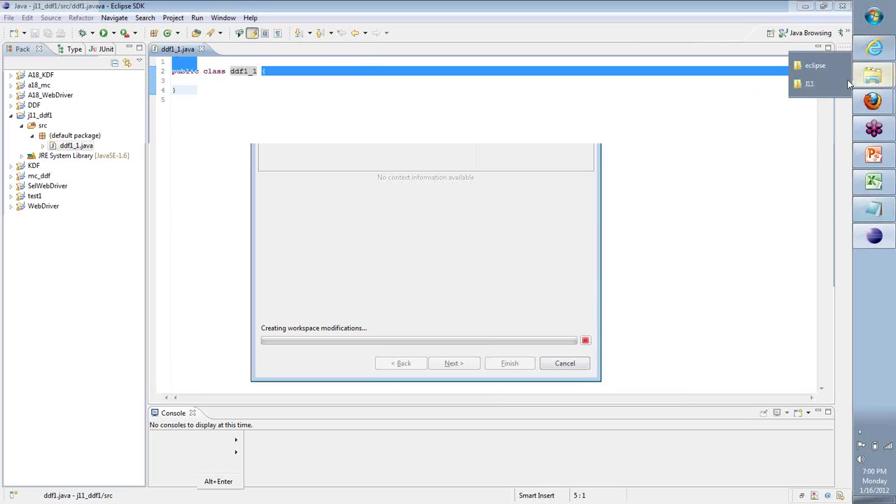
left_click(807, 84)
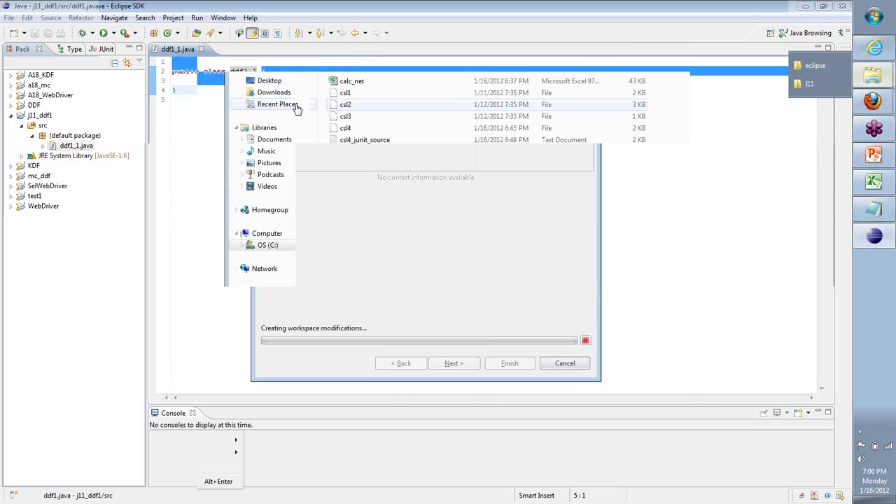
double_click(351, 142)
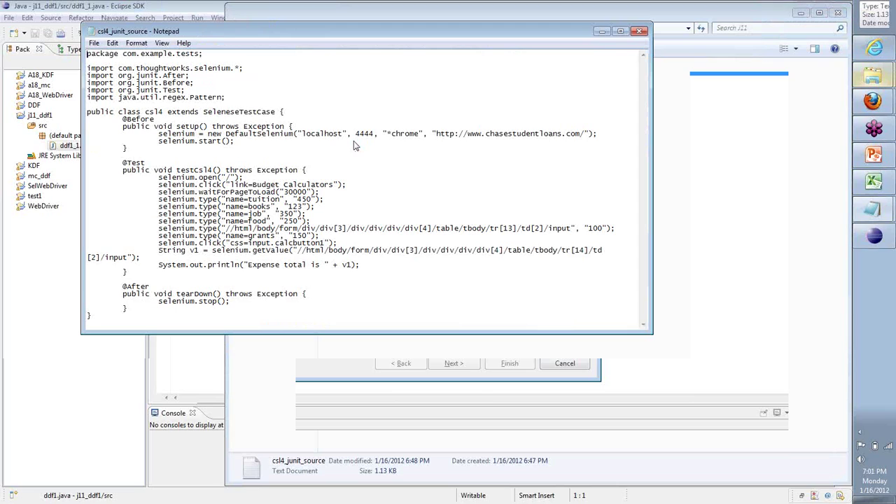
key("ctrl+a")
key("alt+Tab")
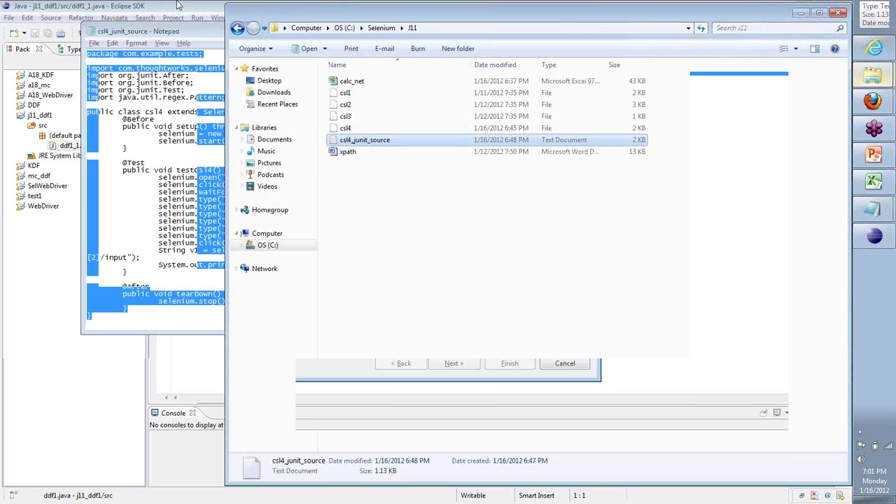
key("alt+Tab")
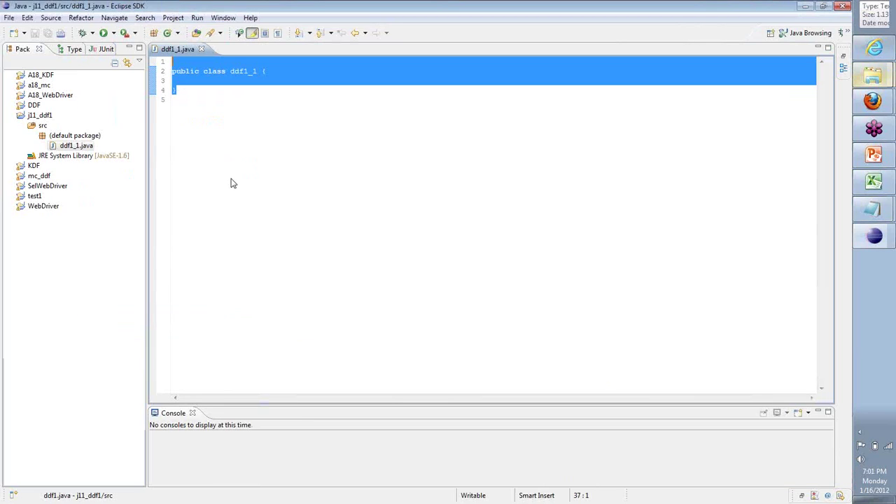
key("ctrl+v")
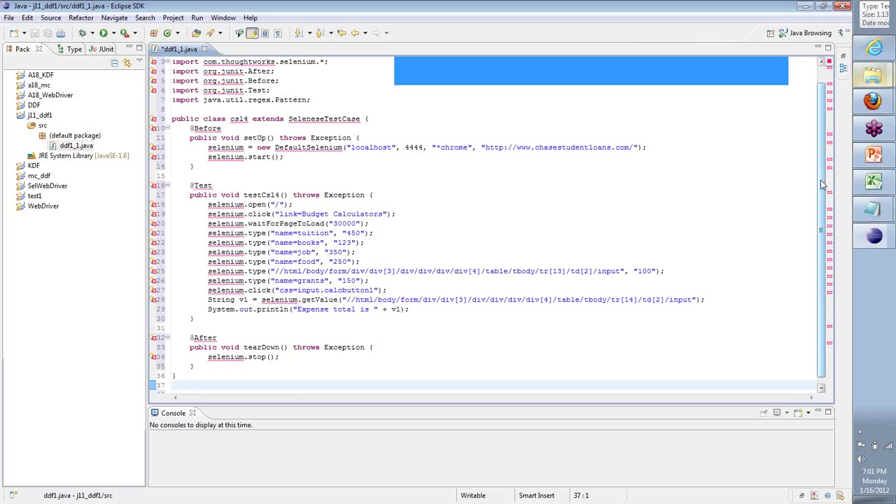
left_click_drag(820, 180, 826, 144)
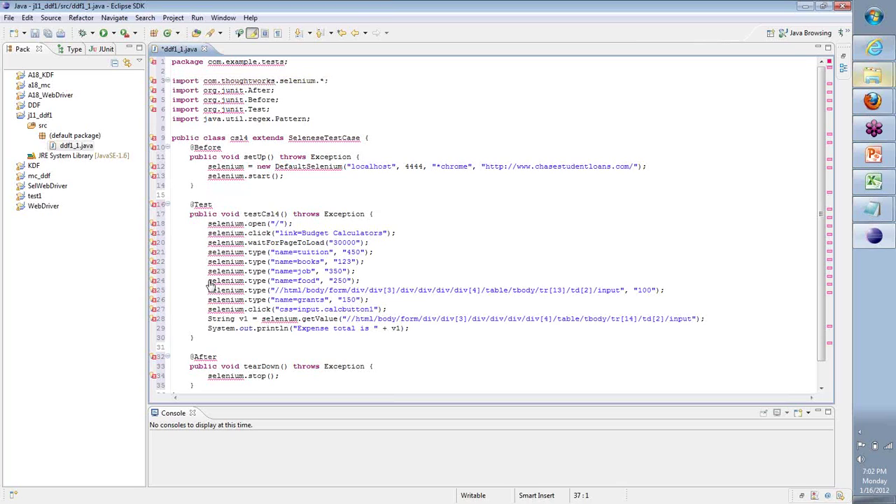
Switch to Internet Explorer and view the Java download page's HTML source around its download component
mouse_move(219, 278)
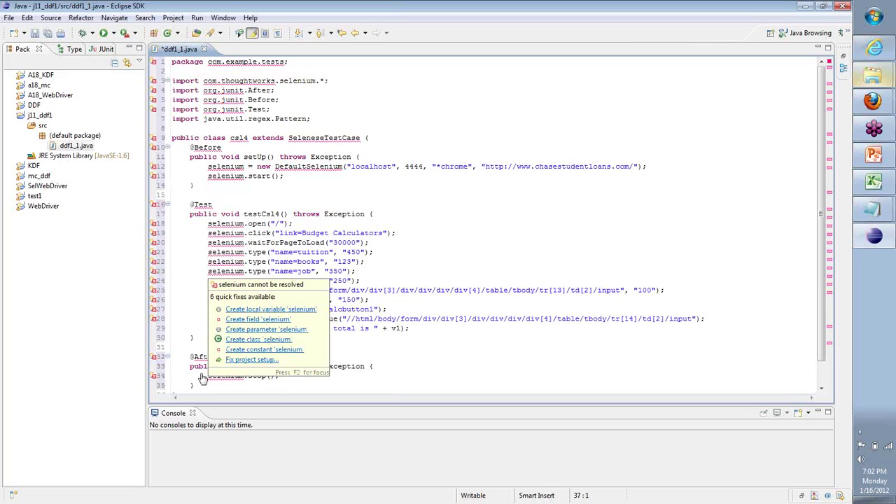
left_click(874, 47)
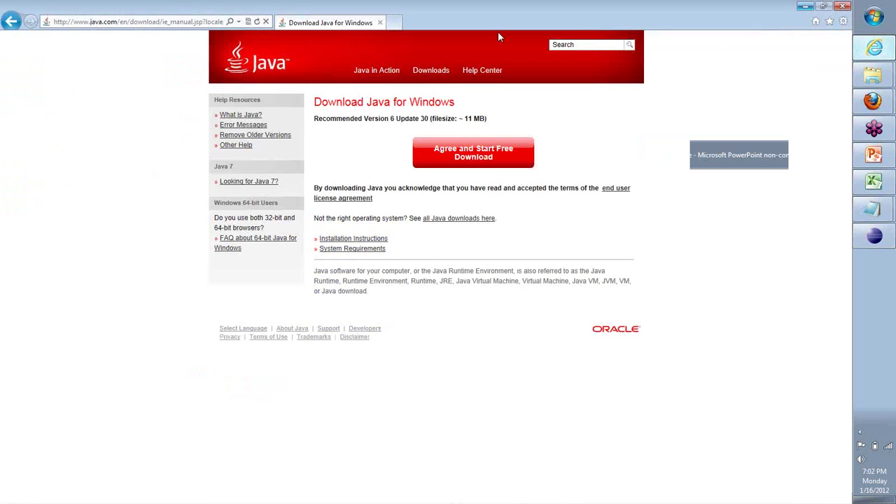
right_click(705, 112)
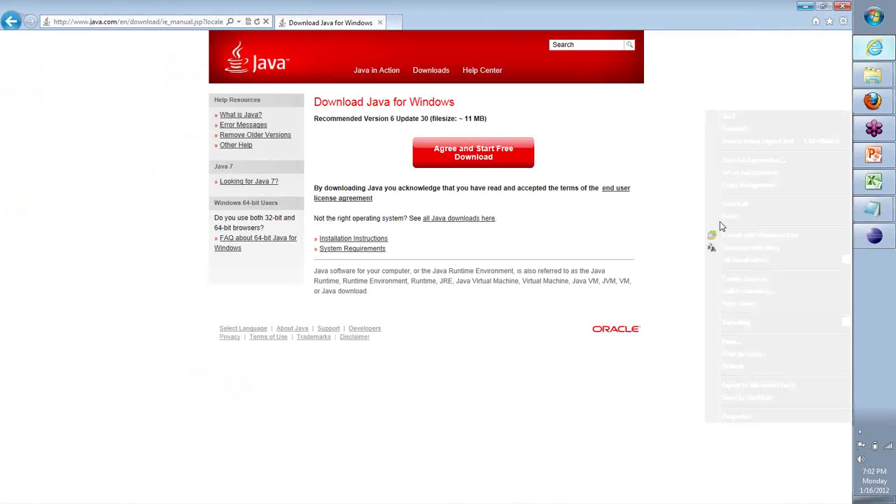
left_click(744, 312)
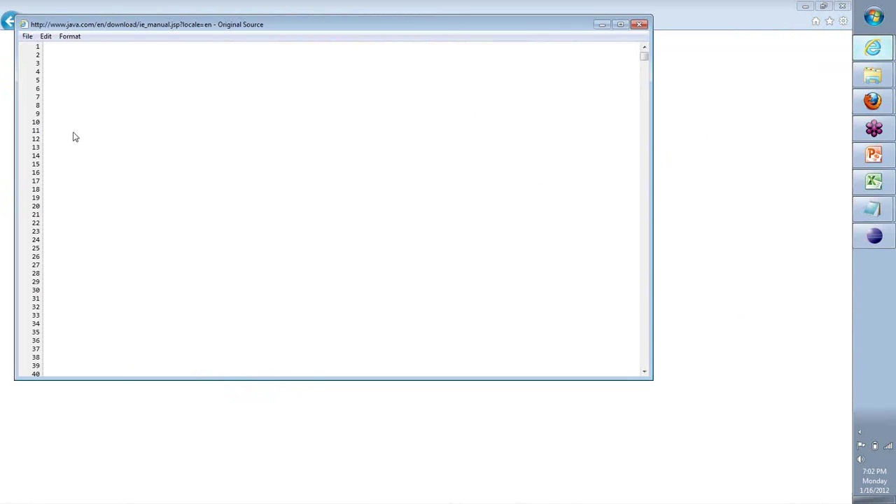
left_click_drag(643, 58, 642, 335)
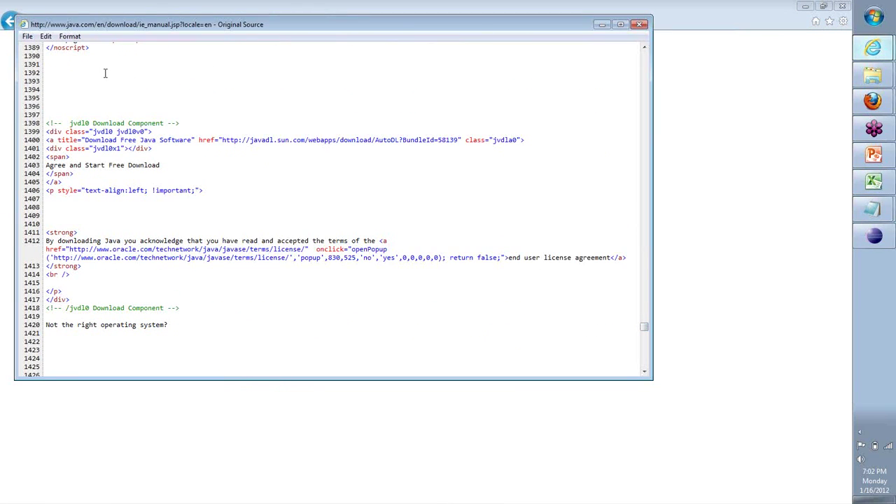
Highlight the download component's HTML source and compare it with the rendered Java download page
left_click(90, 59)
left_click_drag(91, 59, 252, 326)
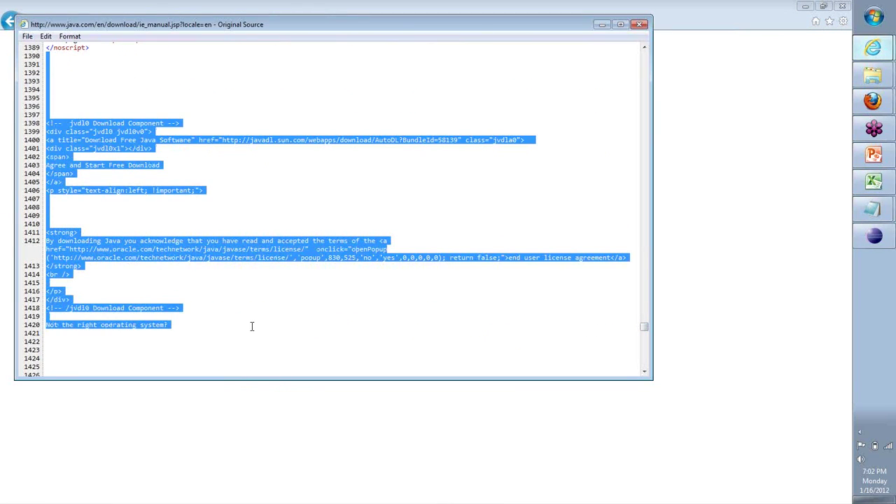
left_click(694, 268)
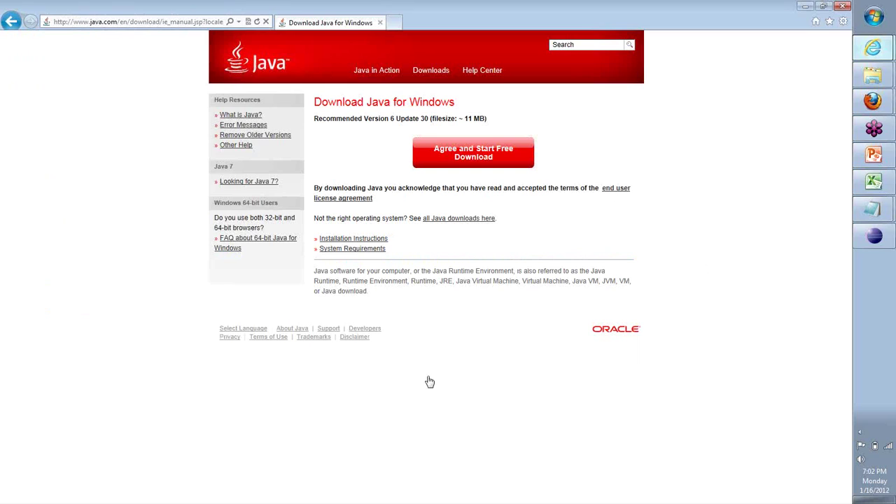
key("alt+Tab")
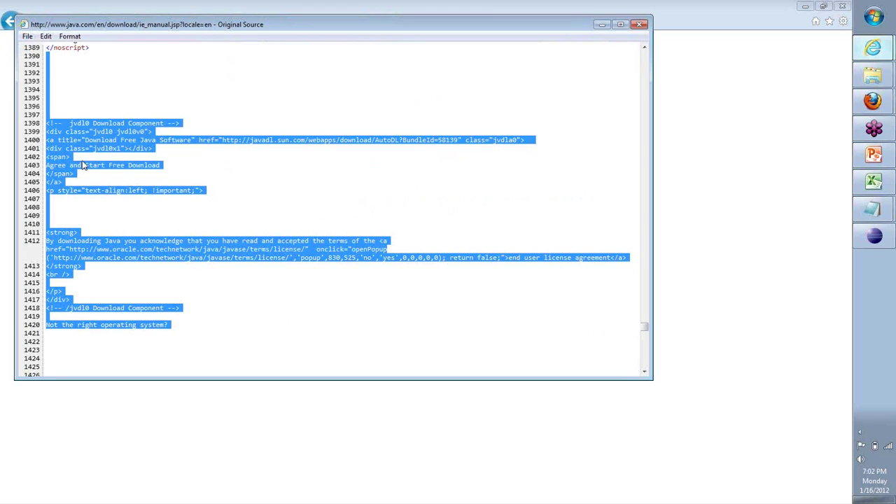
left_click(74, 100)
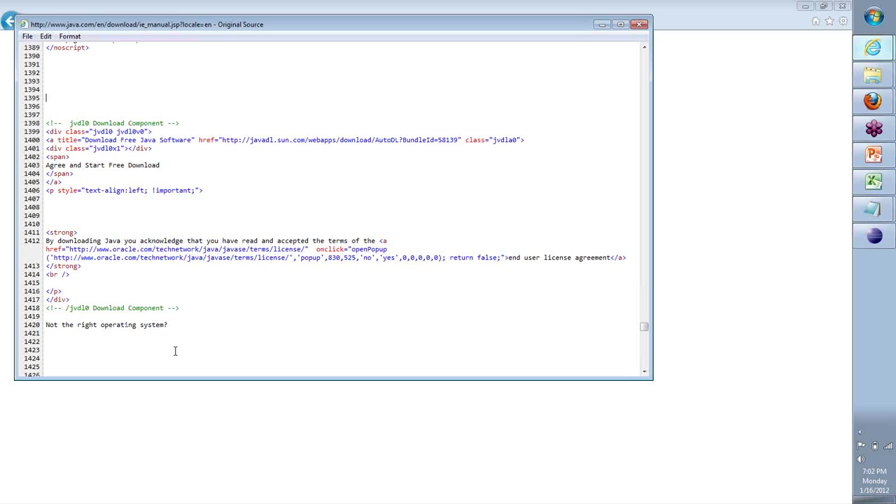
Return to Eclipse and highlight the entire pasted test code in ddf1_1.java to review it
key("alt+Tab")
key("alt+Tab")
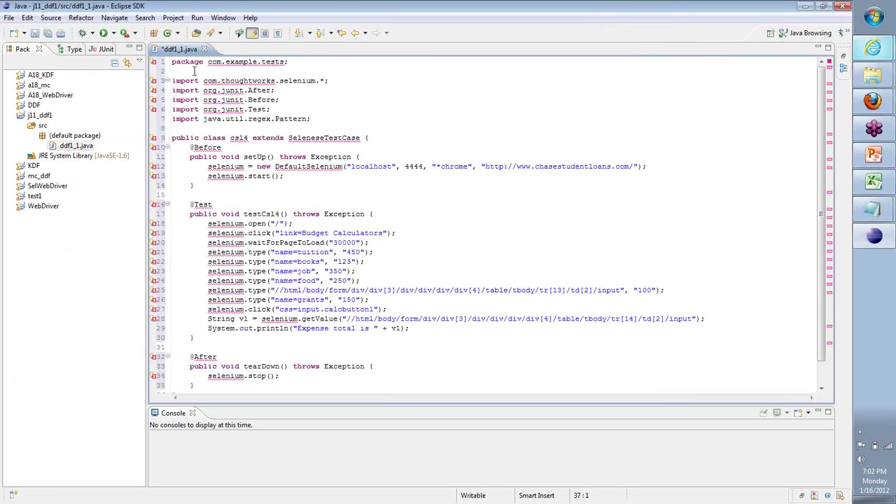
left_click_drag(173, 62, 217, 166)
key("ctrl+a")
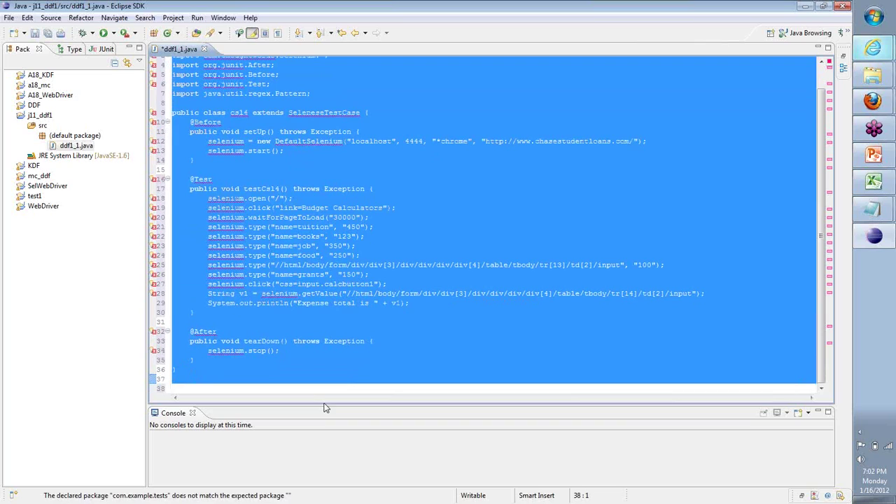
left_click(440, 293)
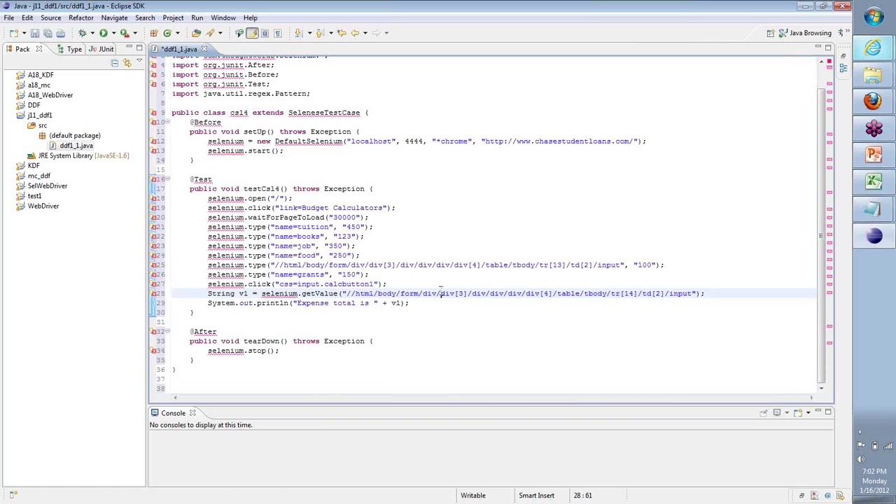
scroll(349, 275, "up", 1)
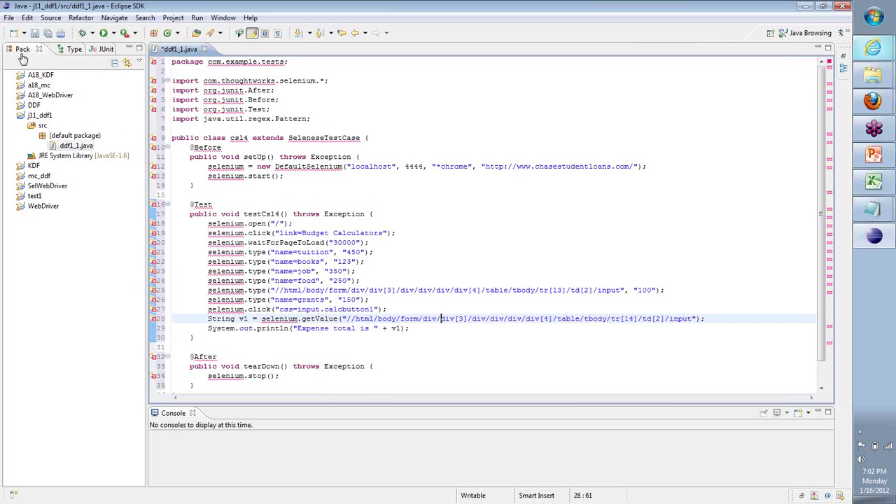
right_click(36, 126)
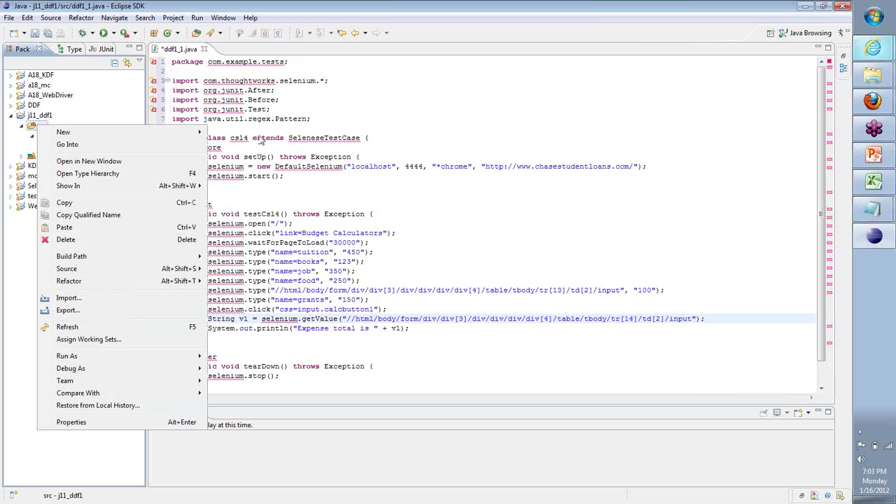
left_click(277, 91)
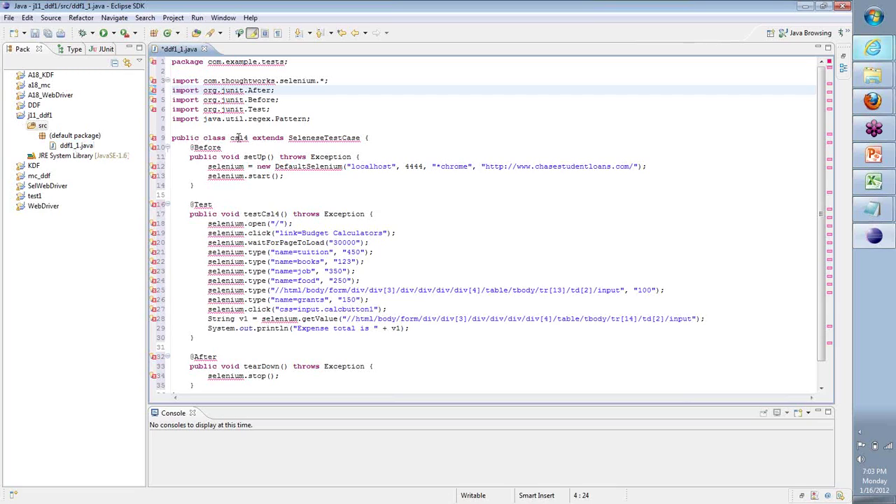
Rename the csl4 class in its public class declaration to ddf1_1
double_click(190, 137)
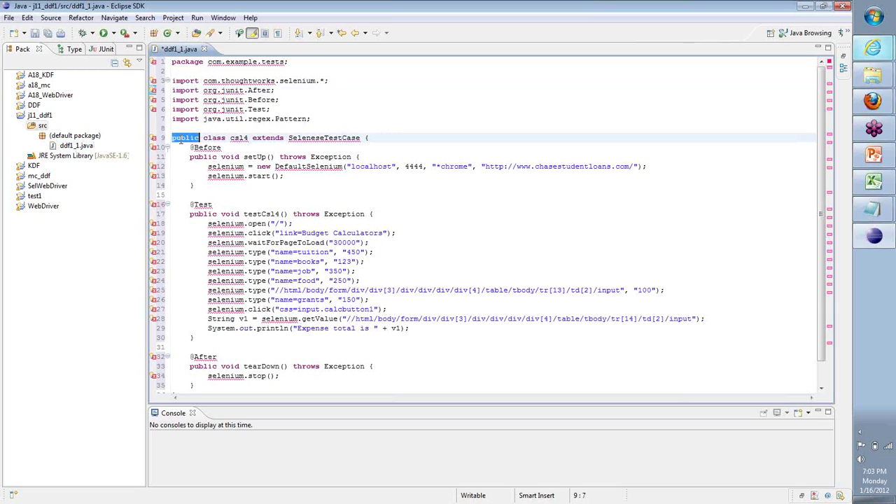
double_click(215, 137)
double_click(240, 137)
mouse_move(239, 137)
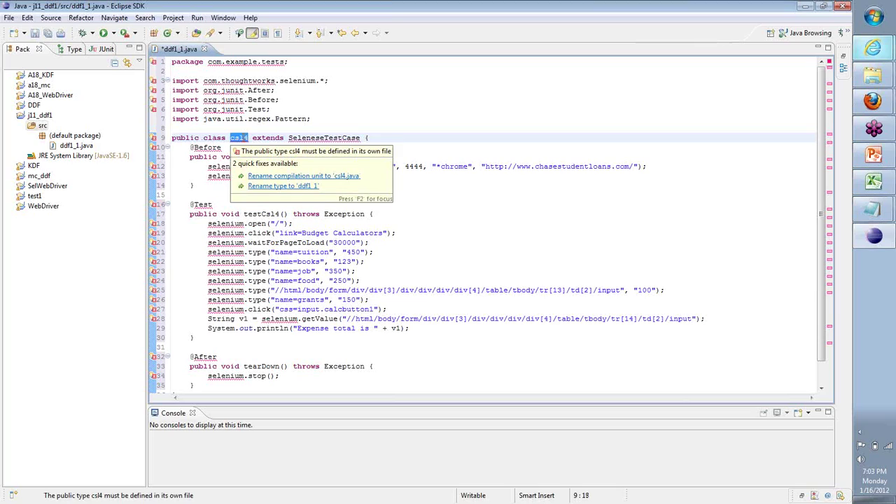
type("ddf1")
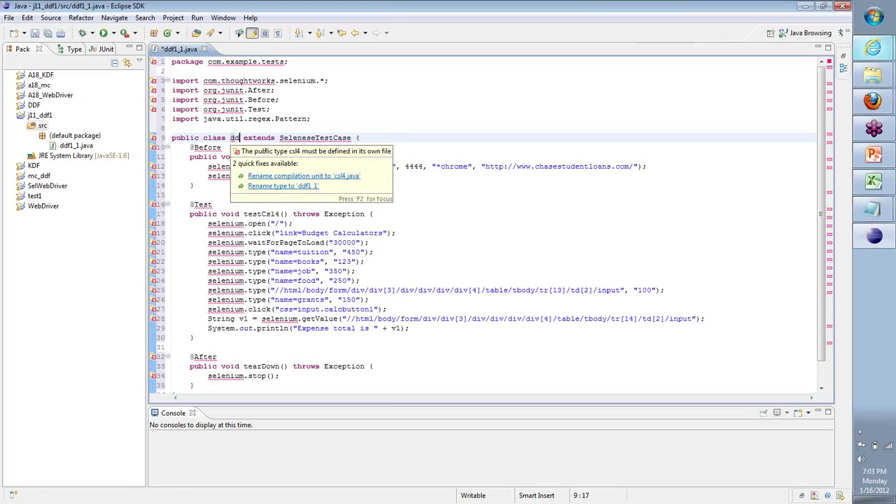
type("_1")
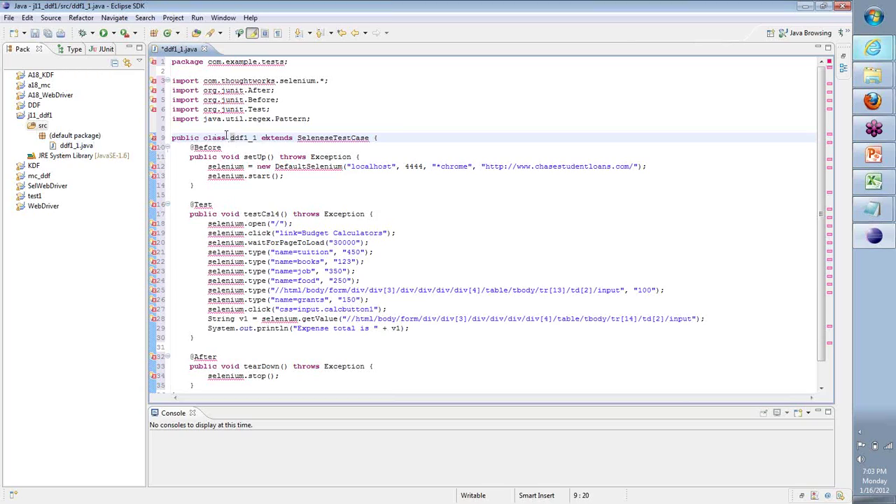
Review the setUp method and highlight the XPath locator in the selenium.type line that enters 100
mouse_move(229, 294)
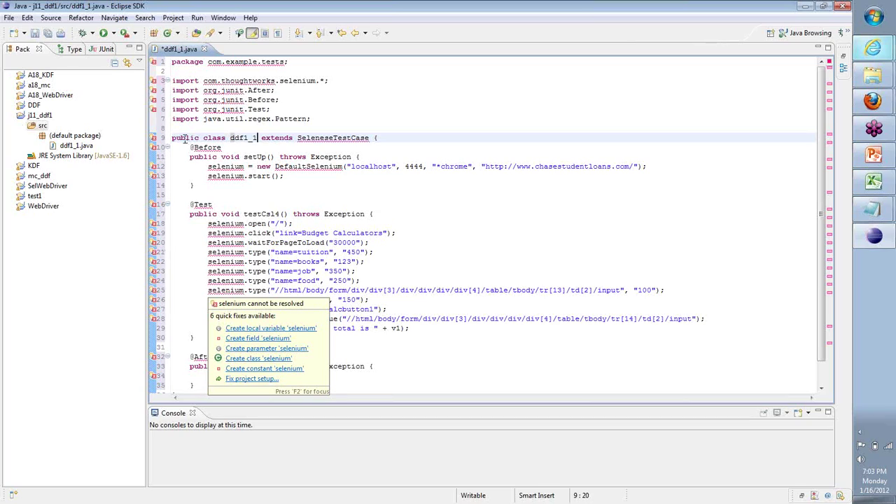
left_click(202, 157)
left_click(280, 166)
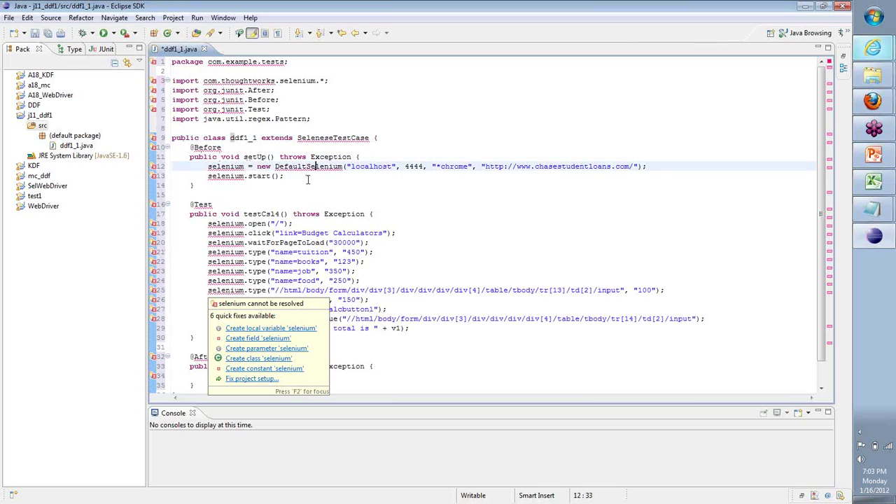
left_click(307, 182)
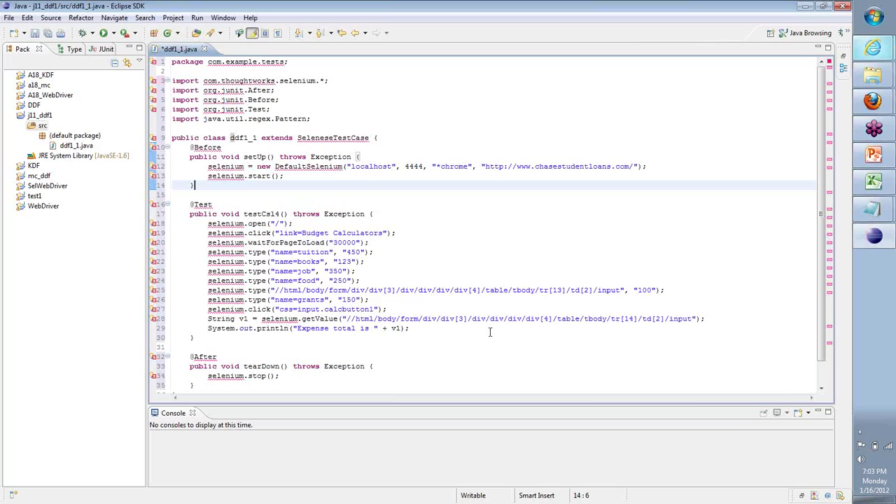
left_click_drag(620, 290, 276, 289)
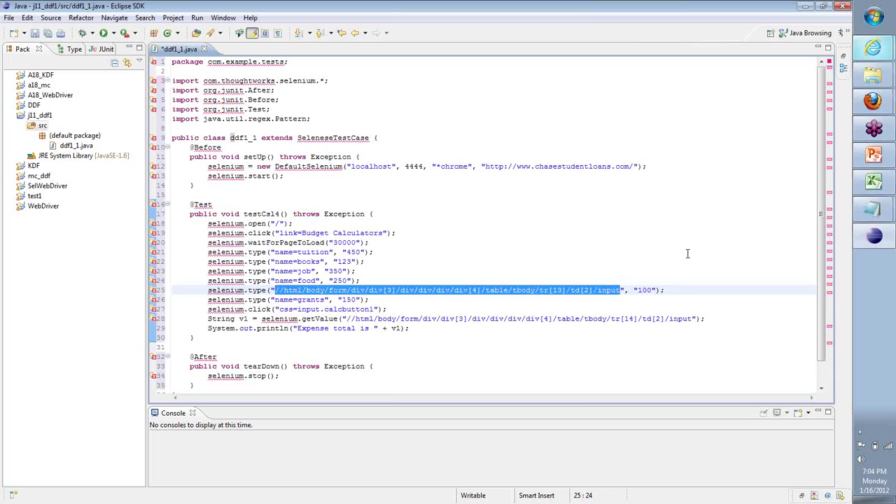
left_click(455, 185)
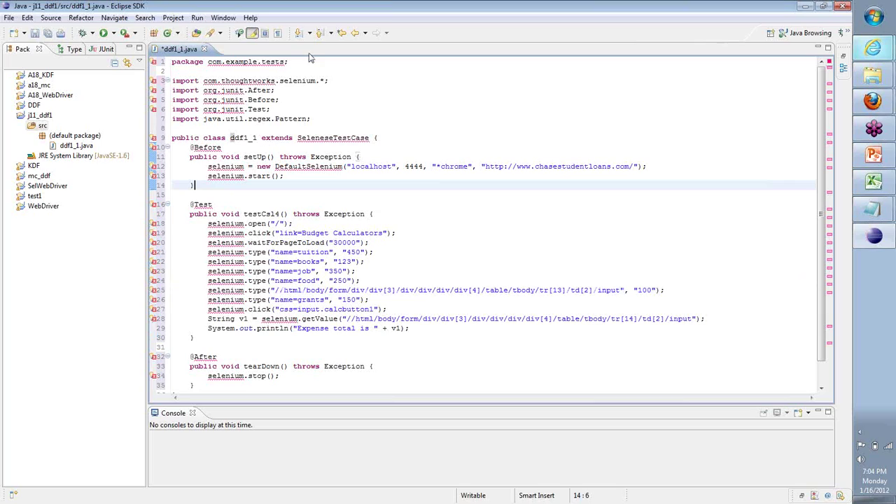
Delete the com.example.tests package declaration and the blank line below it, and save ddf1_1.java
left_click_drag(316, 66, 164, 61)
key("Delete")
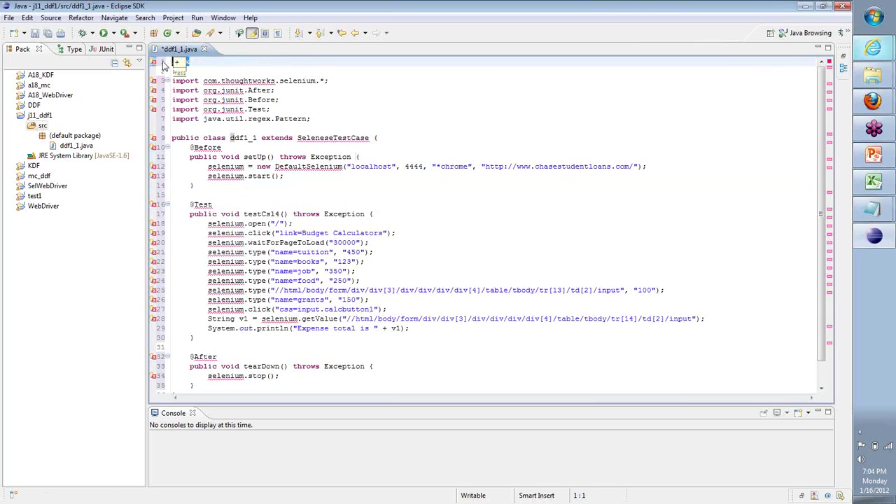
key("Delete")
key("Delete")
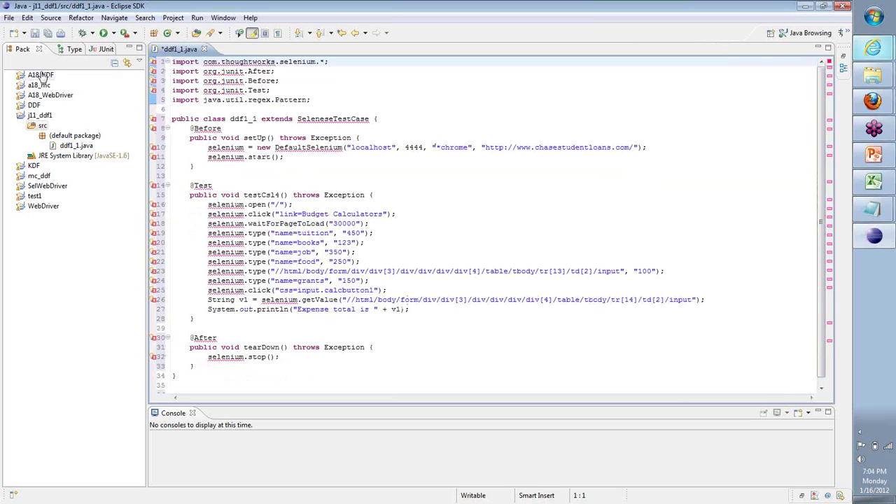
left_click(34, 34)
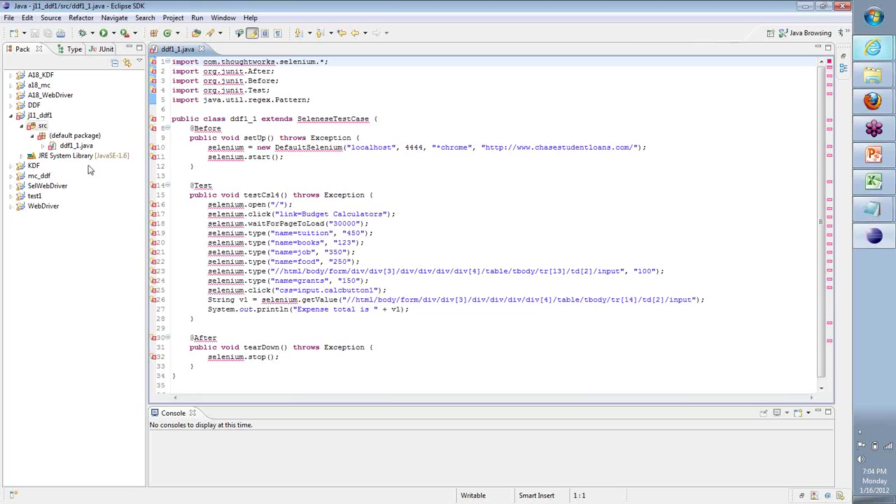
left_click(40, 117)
left_click(38, 124)
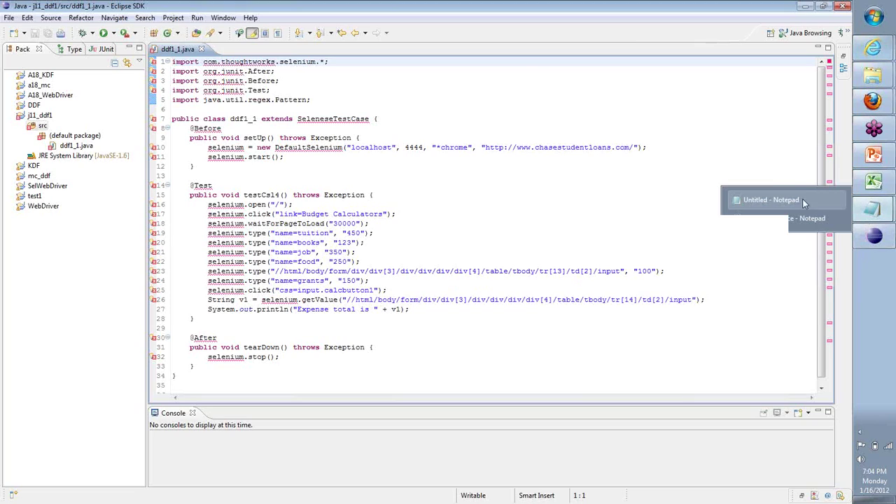
Switch to the blank Notepad window and draw a large letter E with D1_1 written below it
left_click(808, 207)
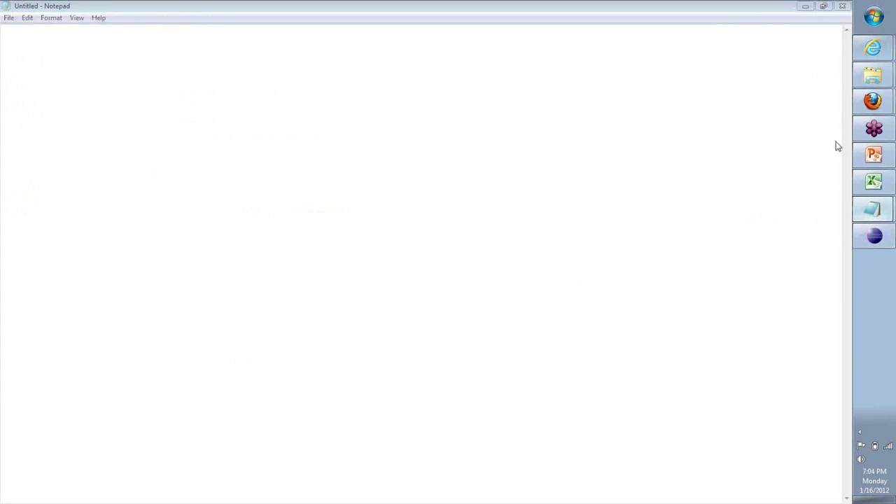
left_click_drag(74, 63, 65, 226)
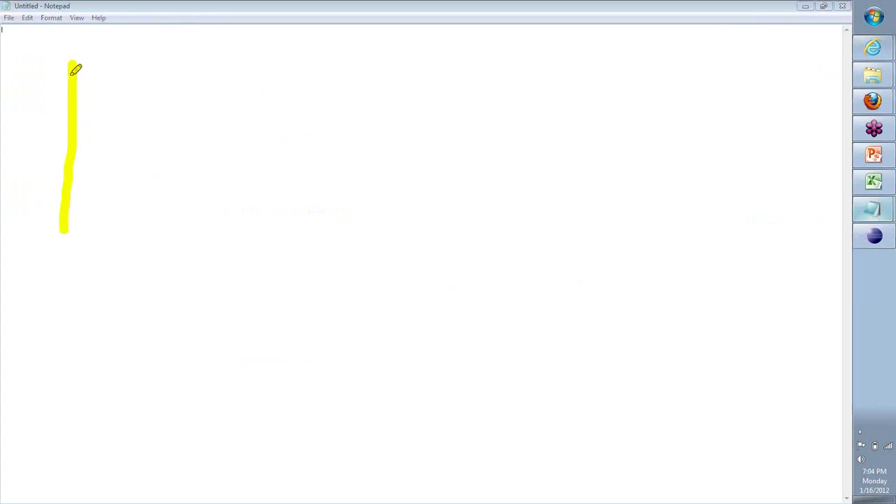
left_click_drag(73, 67, 149, 68)
left_click_drag(75, 170, 152, 172)
left_click_drag(65, 238, 185, 239)
left_click_drag(98, 298, 101, 413)
left_click_drag(160, 360, 109, 418)
left_click_drag(209, 301, 220, 431)
left_click_drag(253, 418, 288, 416)
left_click_drag(332, 315, 339, 420)
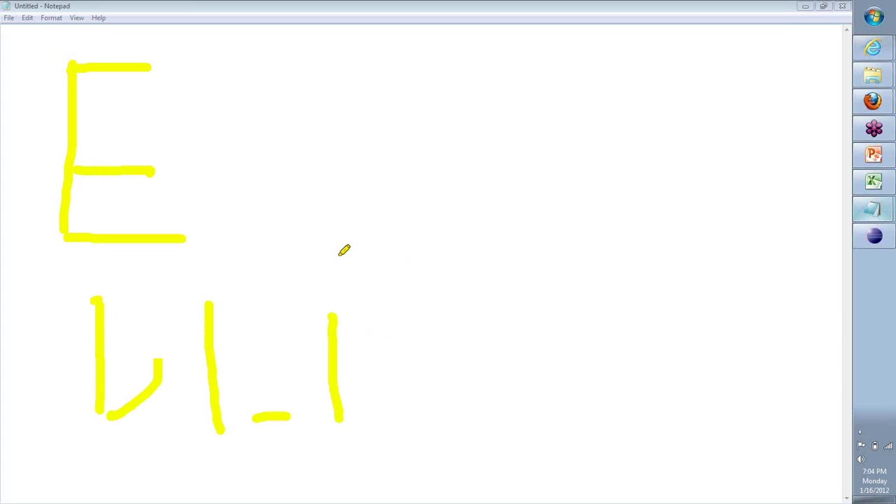
Draw an arrow from D1_1 up to a large letter S and write JUNIT below the S
mouse_move(377, 291)
left_mouse_down()
mouse_move(504, 112)
mouse_move(466, 124)
mouse_move(524, 141)
mouse_move(553, 171)
left_mouse_up()
left_click(609, 51)
mouse_move(592, 41)
left_mouse_down()
mouse_move(565, 46)
mouse_move(561, 79)
left_mouse_up()
mouse_move(592, 98)
left_mouse_down()
mouse_move(648, 106)
mouse_move(521, 104)
left_mouse_up()
left_click_drag(578, 188, 701, 187)
mouse_move(643, 187)
left_mouse_down()
mouse_move(625, 260)
mouse_move(604, 239)
left_mouse_up()
mouse_move(658, 218)
left_mouse_down()
mouse_move(676, 245)
mouse_move(692, 221)
mouse_move(707, 249)
left_mouse_up()
mouse_move(709, 218)
left_mouse_down()
mouse_move(738, 246)
mouse_move(742, 209)
mouse_move(771, 245)
left_mouse_up()
left_click_drag(823, 203, 780, 213)
left_click_drag(803, 213, 805, 235)
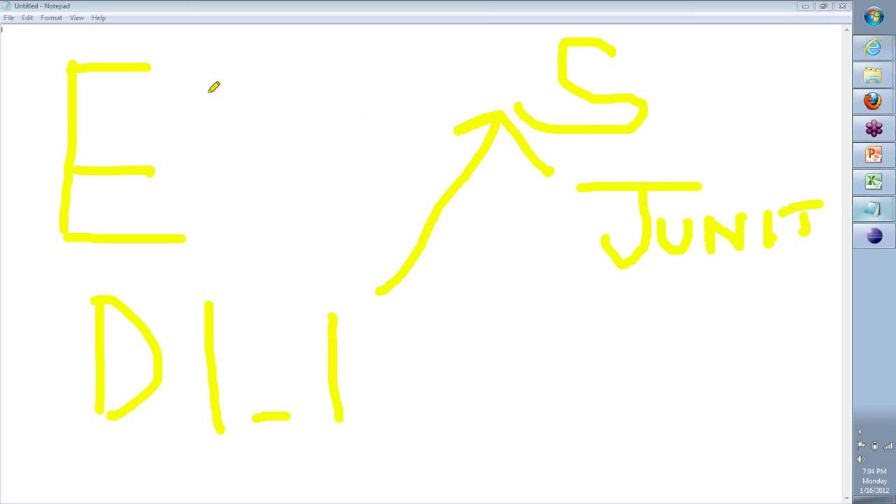
Draw an arrow from the E to a circled, check-marked letter J, and another arrow from JUNIT to that J
left_click_drag(189, 112, 281, 107)
mouse_move(235, 88)
left_mouse_down()
mouse_move(279, 102)
mouse_move(239, 135)
left_mouse_up()
mouse_move(283, 55)
left_mouse_down()
mouse_move(356, 54)
mouse_move(344, 112)
mouse_move(297, 99)
left_mouse_up()
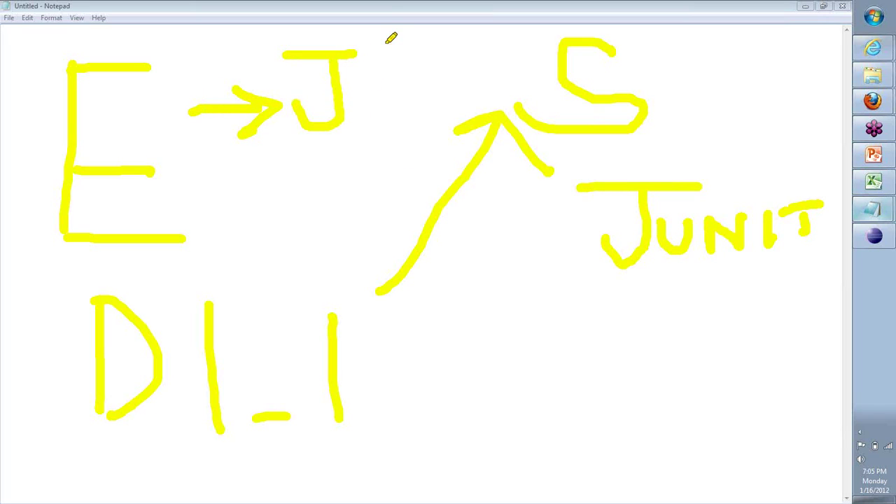
left_click_drag(390, 36, 362, 30)
mouse_move(288, 29)
left_mouse_down()
mouse_move(272, 105)
mouse_move(422, 93)
mouse_move(404, 25)
mouse_move(375, 21)
mouse_move(475, 26)
mouse_move(493, 7)
left_mouse_up()
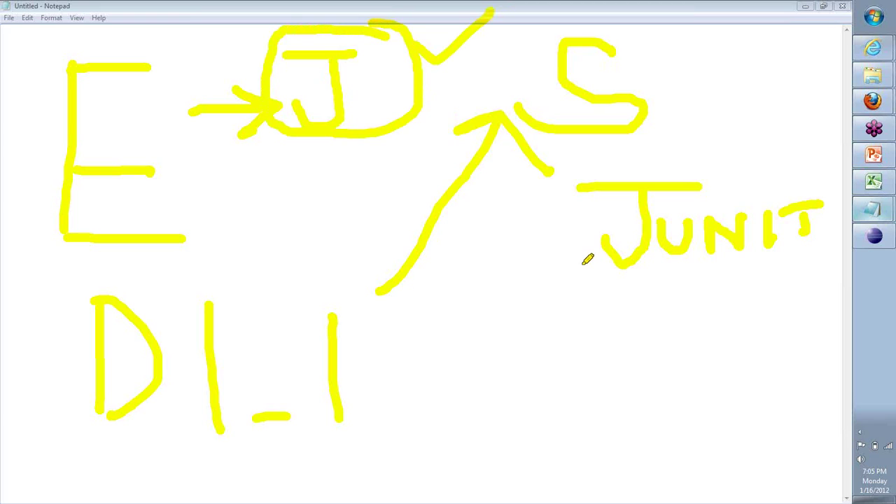
mouse_move(581, 264)
left_mouse_down()
mouse_move(452, 224)
mouse_move(401, 130)
mouse_move(381, 156)
mouse_move(421, 138)
left_mouse_up()
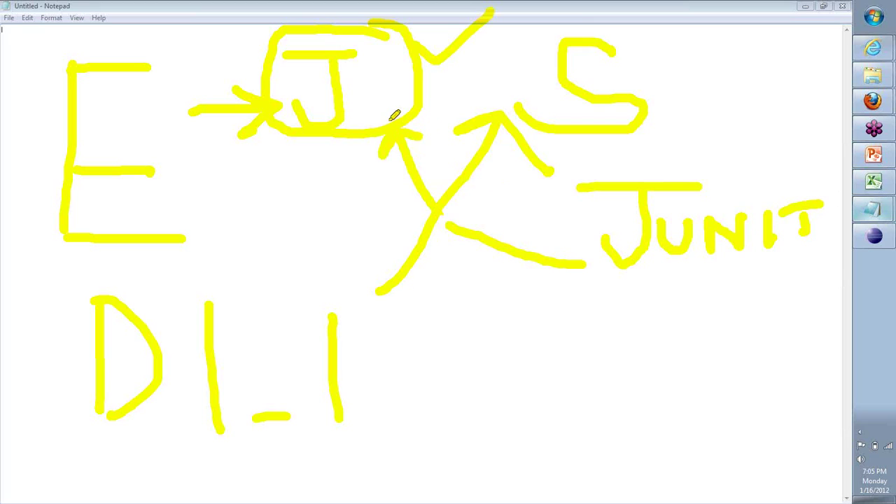
left_click_drag(396, 134, 441, 137)
Draw a box around JUNIT and write JAR in large letters beneath it
left_click_drag(824, 178, 735, 168)
left_click_drag(690, 166, 575, 168)
left_click_drag(572, 215, 582, 294)
left_click_drag(690, 292, 773, 293)
left_click_drag(788, 294, 852, 261)
left_click_drag(849, 212, 832, 172)
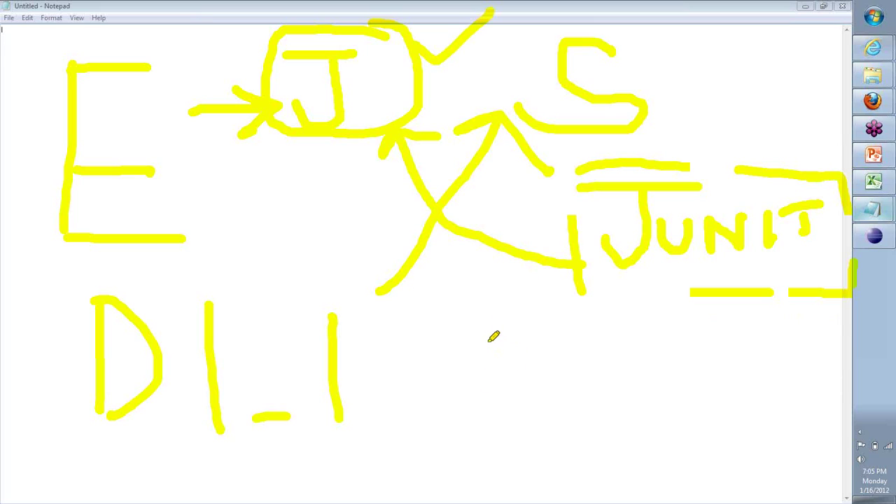
left_click_drag(493, 338, 559, 336)
mouse_move(524, 343)
left_mouse_down()
mouse_move(535, 380)
mouse_move(493, 413)
left_mouse_up()
left_click_drag(690, 292, 588, 291)
left_click_drag(592, 328, 565, 413)
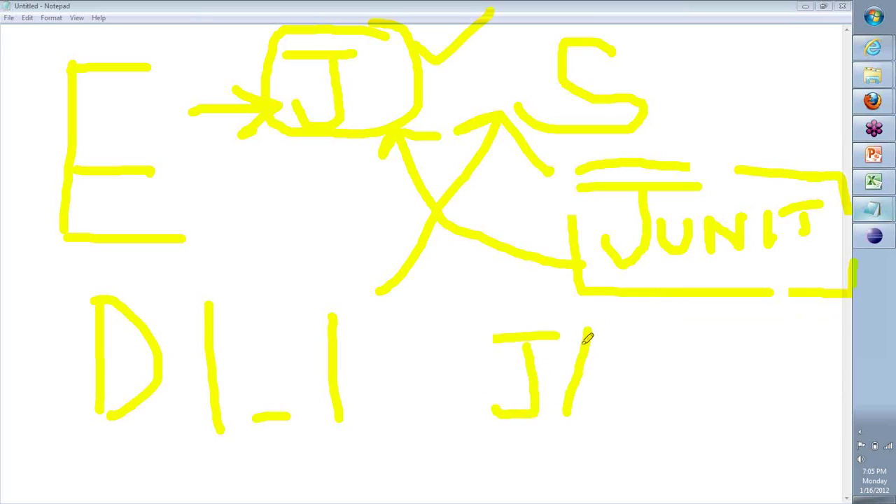
left_click_drag(590, 324, 638, 411)
left_click_drag(570, 398, 630, 396)
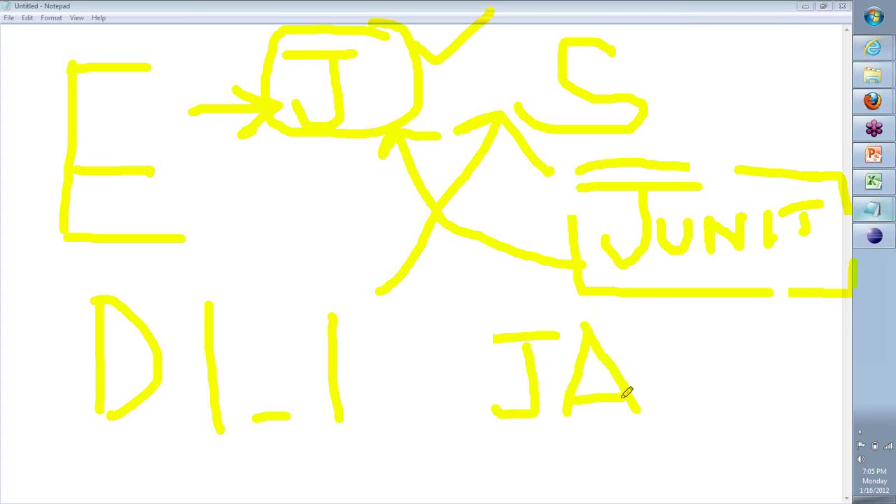
mouse_move(644, 340)
left_mouse_down()
mouse_move(664, 409)
mouse_move(709, 332)
mouse_move(667, 381)
mouse_move(714, 396)
left_mouse_up()
left_click_drag(573, 214, 735, 168)
left_click_drag(493, 338, 483, 341)
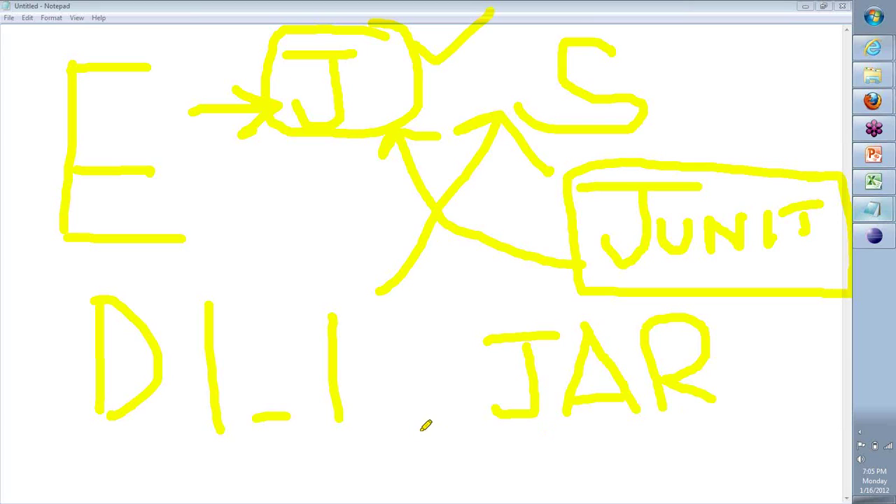
Draw three boxes numbered 1, 2 and 3 beneath JAR and enclose them in one larger frame
mouse_move(420, 429)
left_mouse_down()
mouse_move(418, 481)
mouse_move(470, 485)
mouse_move(503, 450)
mouse_move(420, 426)
mouse_move(462, 452)
mouse_move(460, 471)
left_mouse_up()
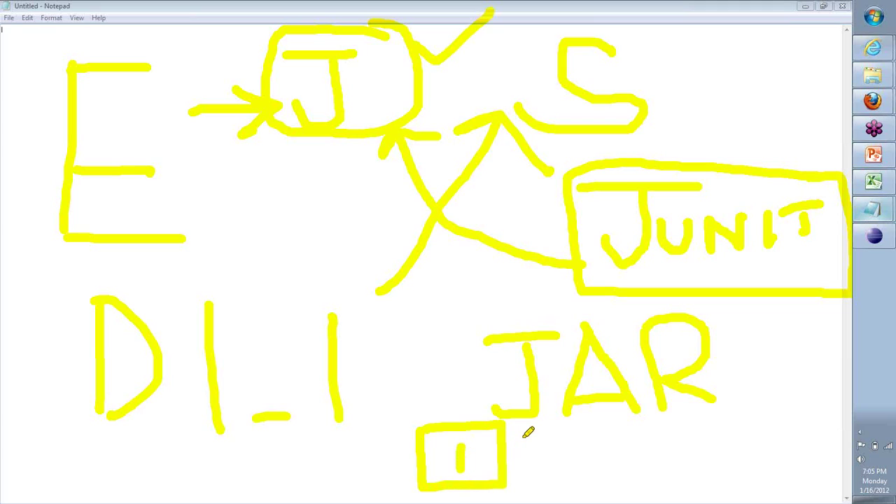
mouse_move(527, 429)
left_mouse_down()
mouse_move(529, 441)
mouse_move(584, 476)
mouse_move(604, 416)
mouse_move(524, 426)
mouse_move(572, 467)
mouse_move(592, 471)
left_mouse_up()
mouse_move(629, 424)
left_mouse_down()
mouse_move(640, 490)
mouse_move(713, 414)
mouse_move(616, 426)
mouse_move(660, 430)
mouse_move(675, 449)
mouse_move(695, 452)
left_mouse_up()
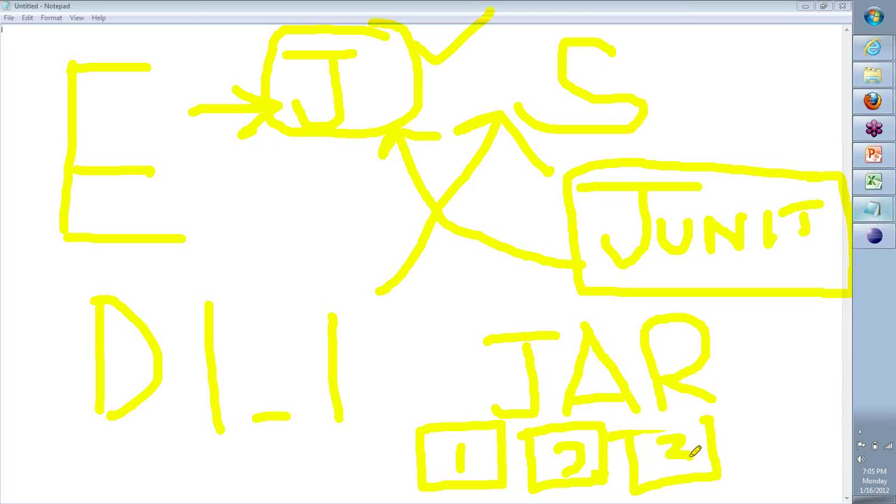
left_click_drag(721, 402, 426, 405)
mouse_move(387, 406)
left_mouse_down()
mouse_move(393, 473)
mouse_move(426, 496)
mouse_move(746, 497)
mouse_move(753, 405)
mouse_move(695, 397)
left_mouse_up()
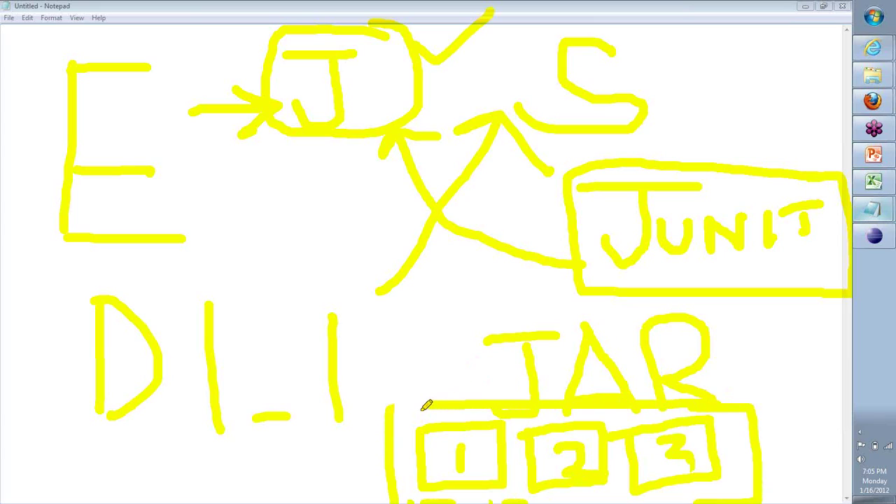
Draw an arrow from the frame of numbered boxes to the circled J, then box the S and add a small box beside it
mouse_move(425, 405)
left_mouse_down()
mouse_move(389, 405)
mouse_move(399, 340)
mouse_move(387, 291)
left_mouse_up()
left_click_drag(381, 213, 371, 143)
left_click_drag(342, 161, 371, 144)
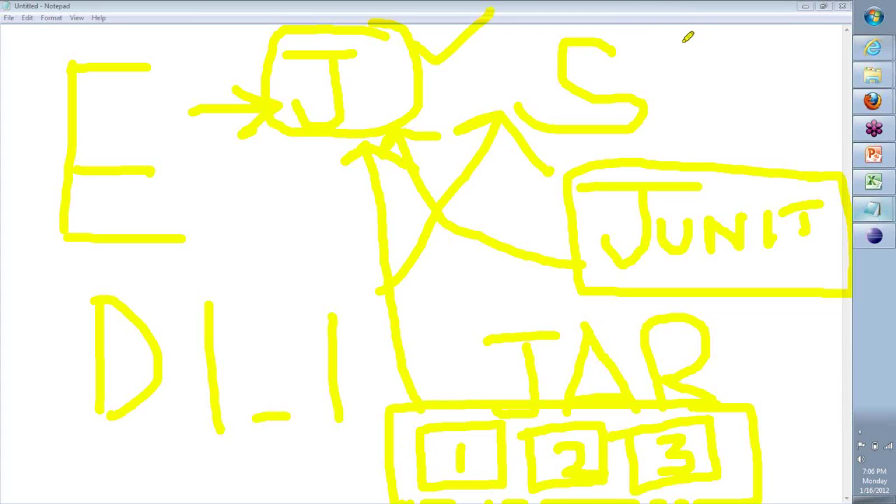
mouse_move(638, 31)
left_mouse_down()
mouse_move(498, 26)
mouse_move(514, 138)
mouse_move(688, 59)
mouse_move(636, 28)
left_mouse_up()
mouse_move(704, 28)
left_mouse_down()
mouse_move(705, 56)
mouse_move(737, 43)
mouse_move(718, 34)
mouse_move(708, 43)
left_mouse_up()
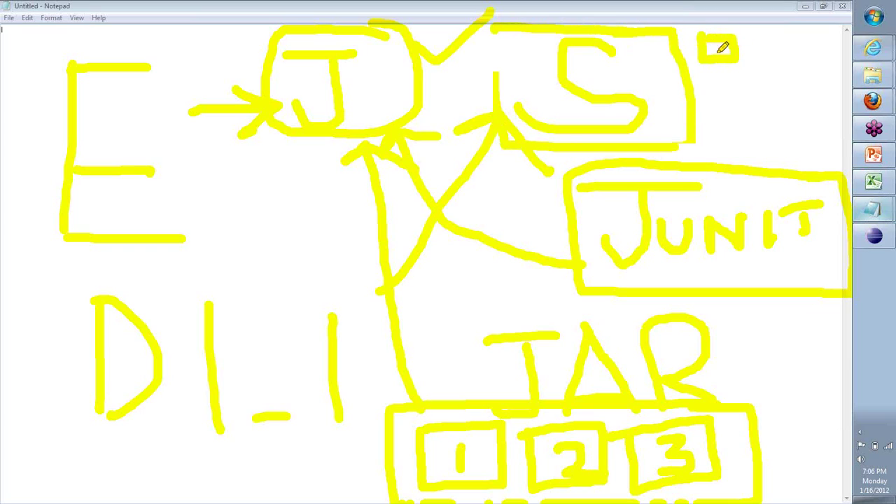
Return to Eclipse and highlight the selenium.click line for the Budget Calculators link in ddf1_1.java
key("alt+Tab")
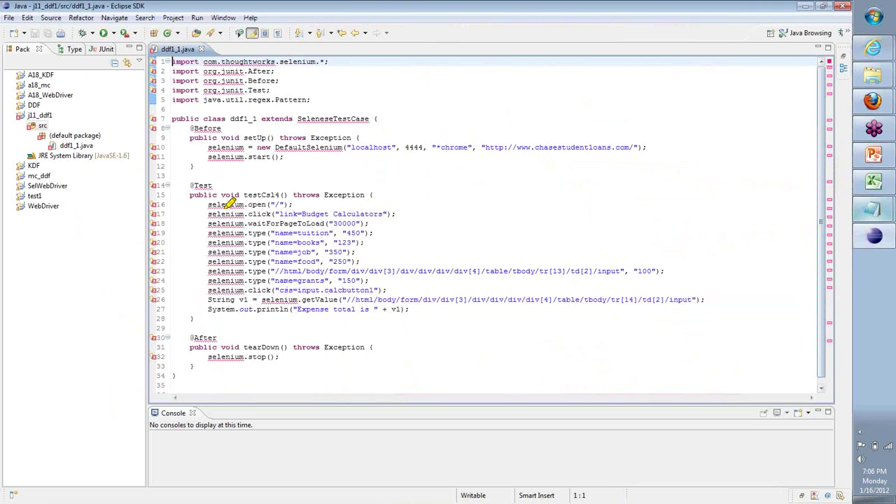
left_click_drag(209, 214, 244, 214)
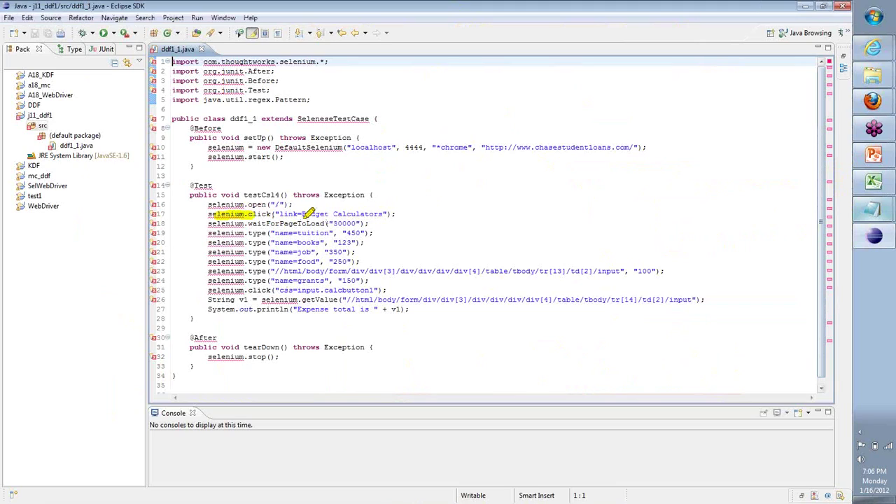
left_click_drag(295, 214, 351, 214)
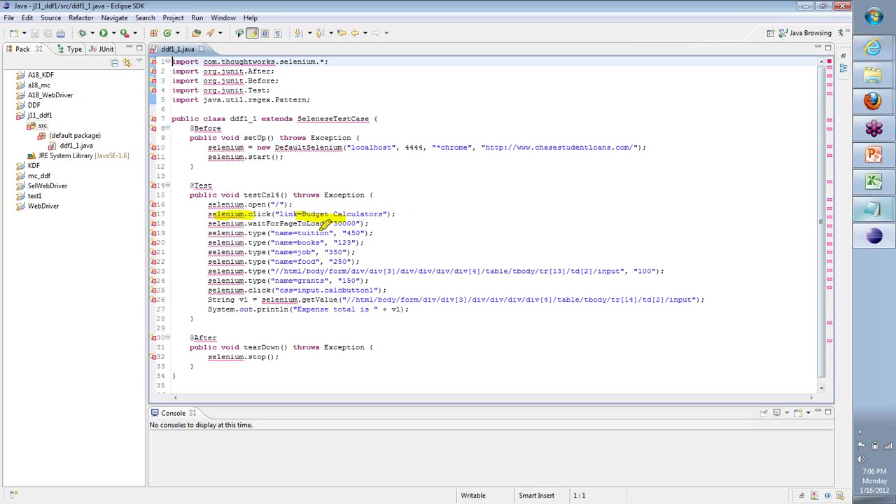
left_click_drag(296, 214, 386, 215)
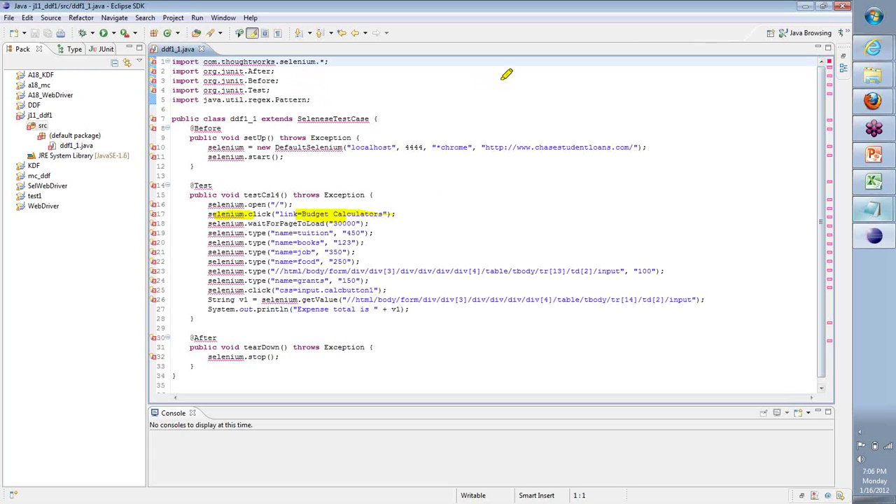
mouse_move(873, 48)
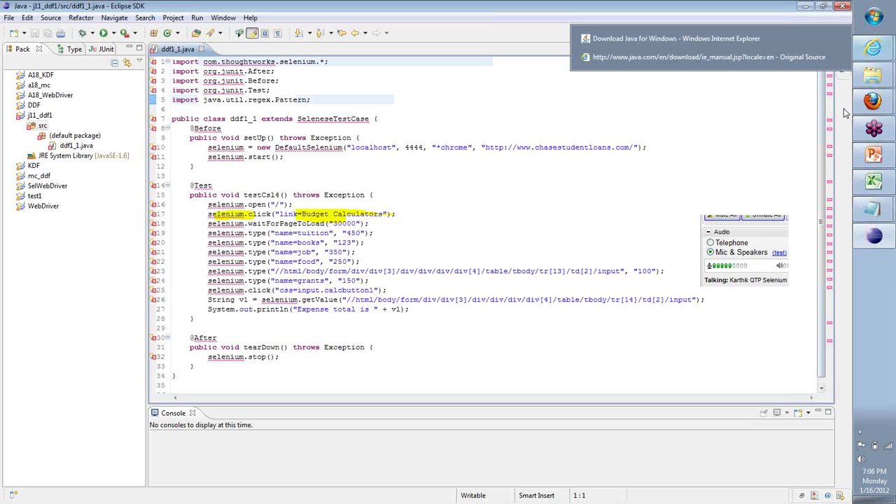
left_click(374, 233)
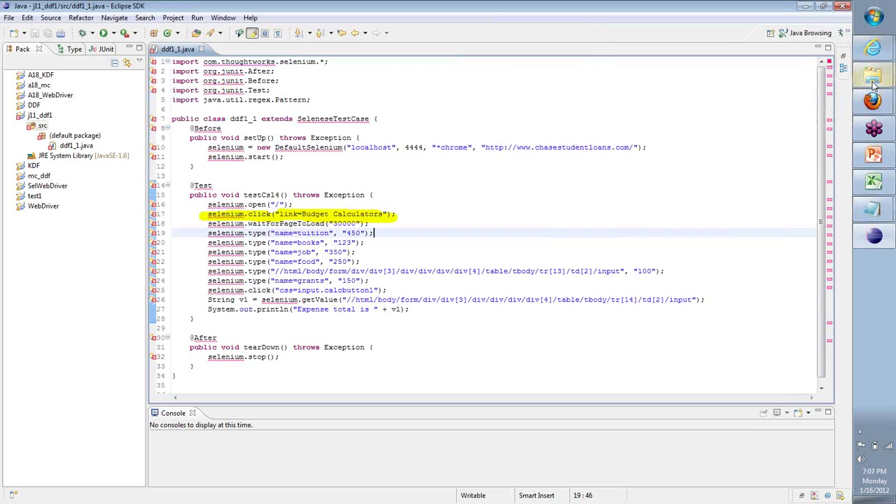
Switch to Windows Explorer, maximize its window and open the JAR folder inside C:\Selenium
mouse_move(872, 82)
left_click(815, 82)
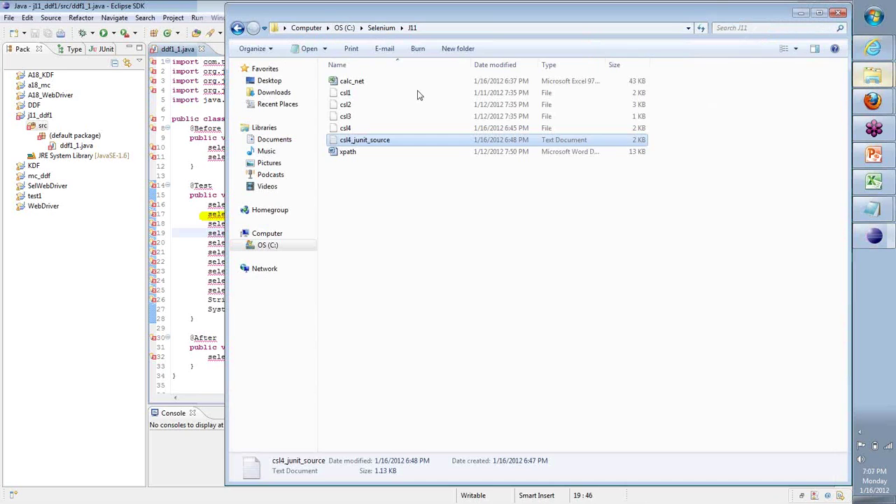
left_click(380, 28)
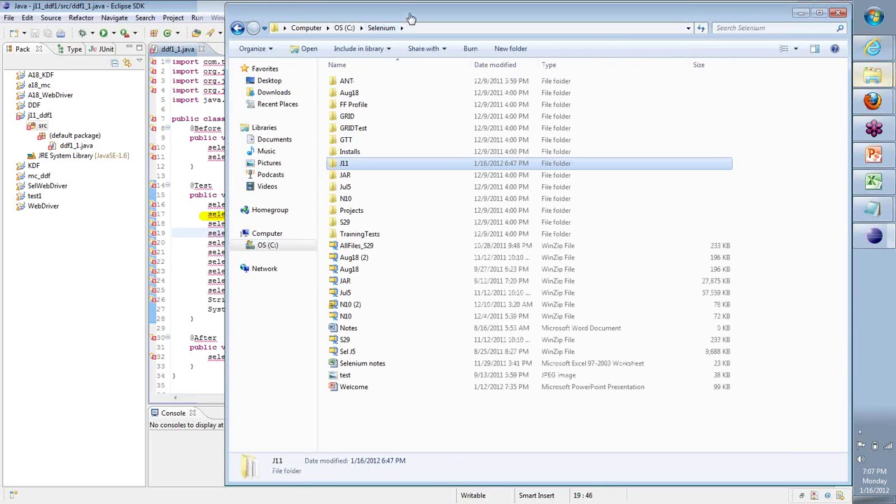
double_click(410, 18)
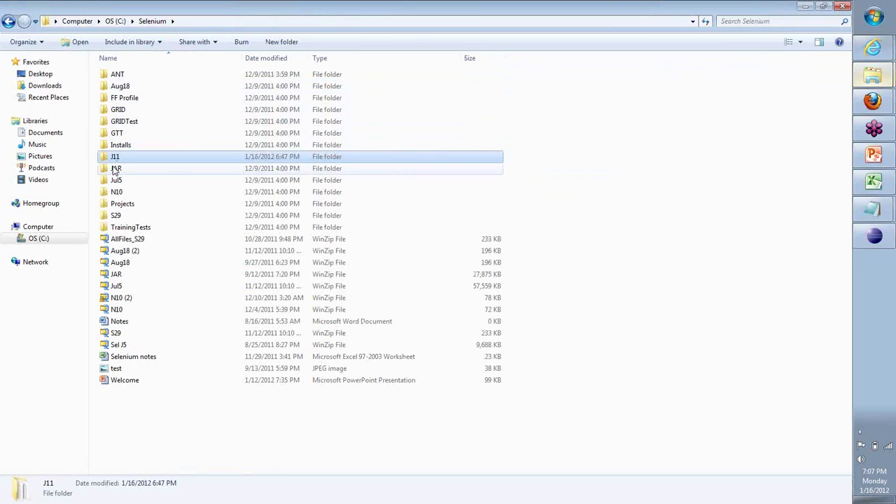
double_click(116, 169)
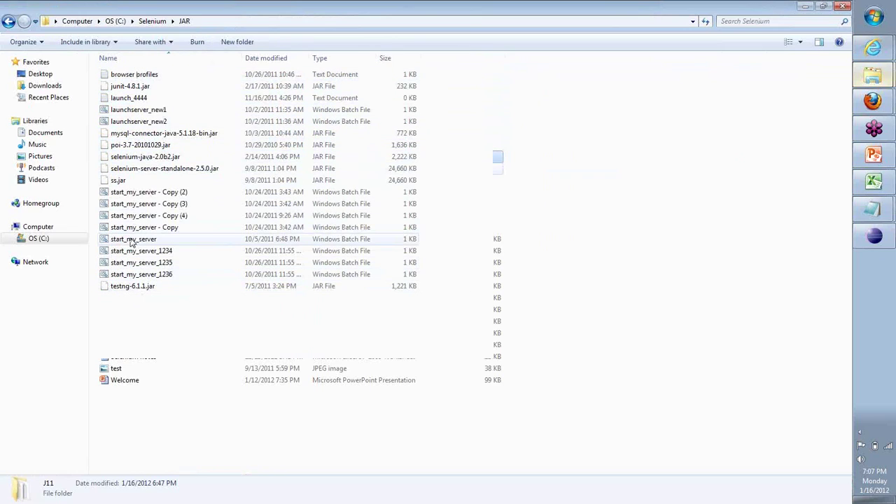
Examine the selenium-java-2.0b2, selenium-server-standalone-2.5.0 and junit-4.8.1 JAR files in the JAR folder
left_click(139, 158)
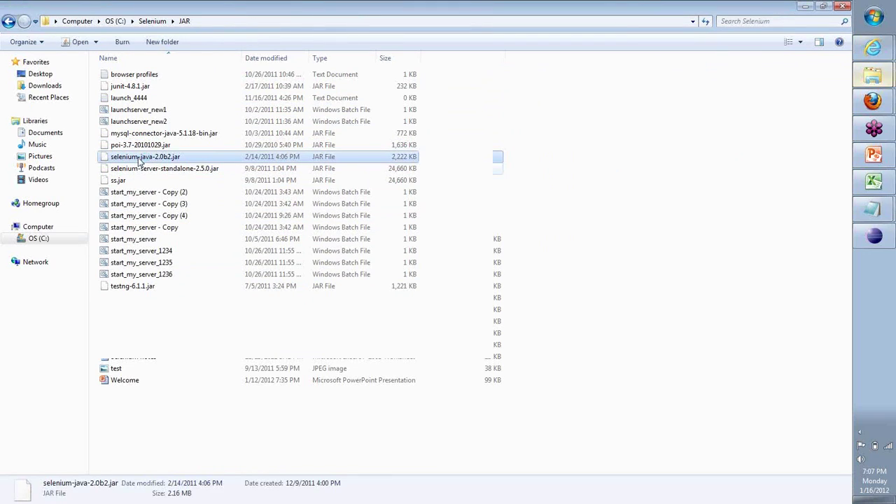
left_click(139, 172)
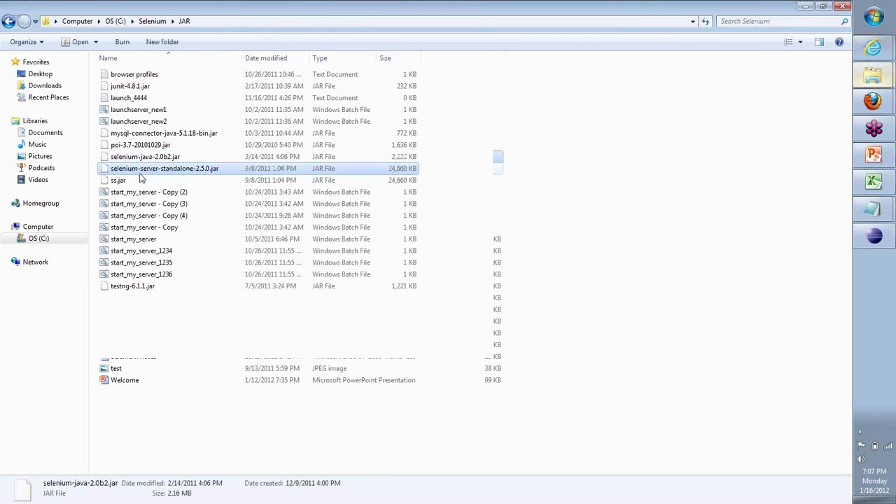
left_click(140, 87)
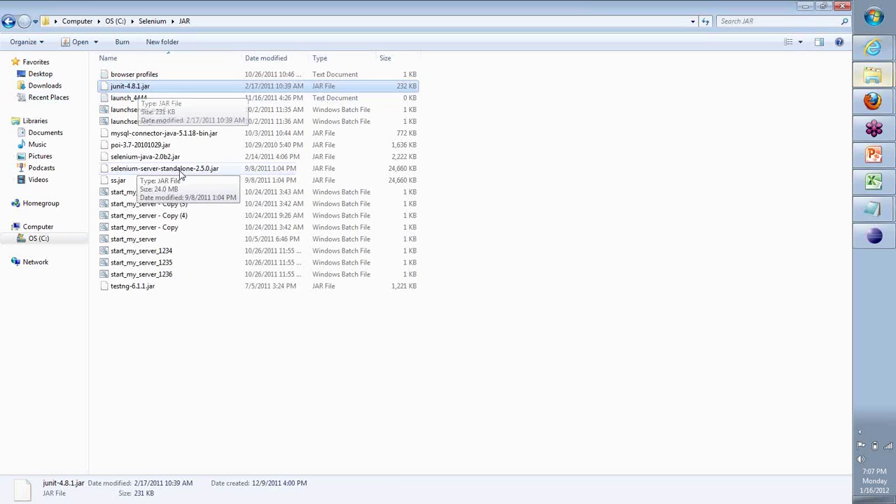
Switch to Firefox and open the Selenium download page from seleniumhq.org
mouse_move(873, 102)
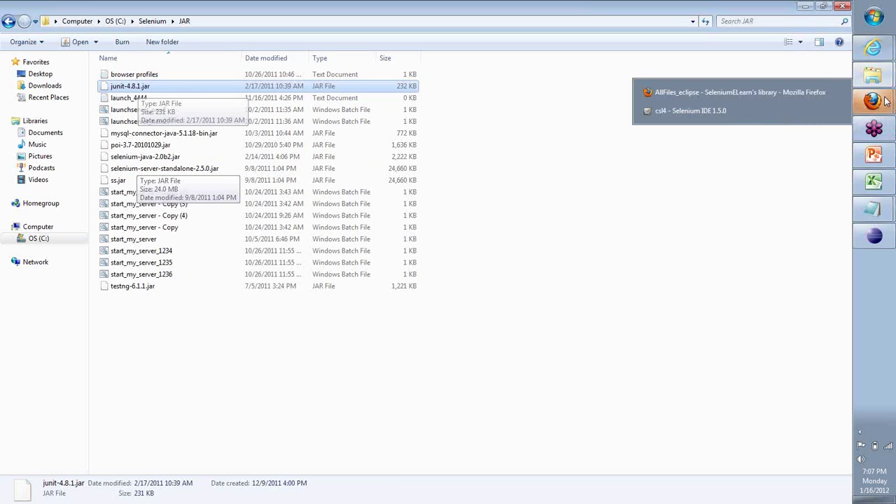
left_click(728, 92)
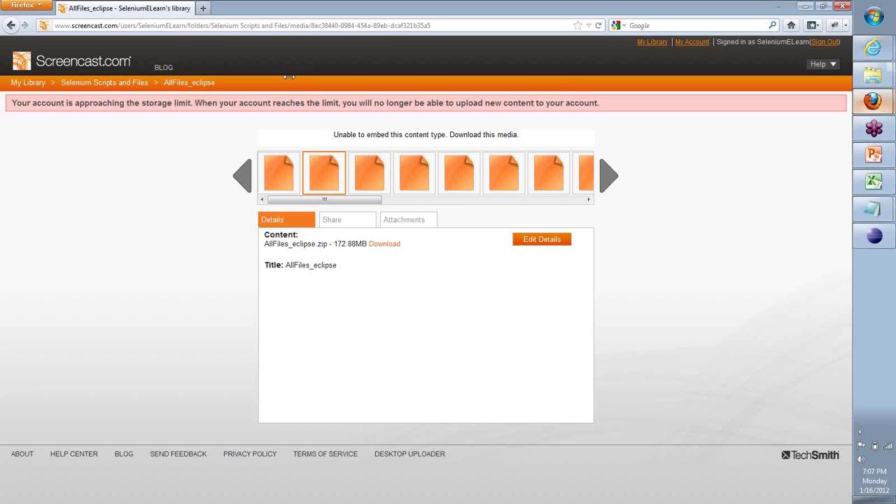
left_click(235, 26)
type("s")
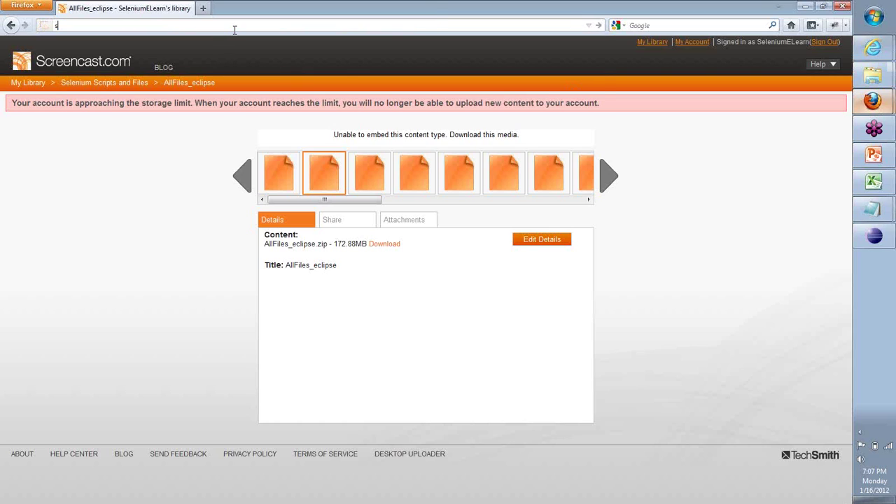
type("eleniumhq")
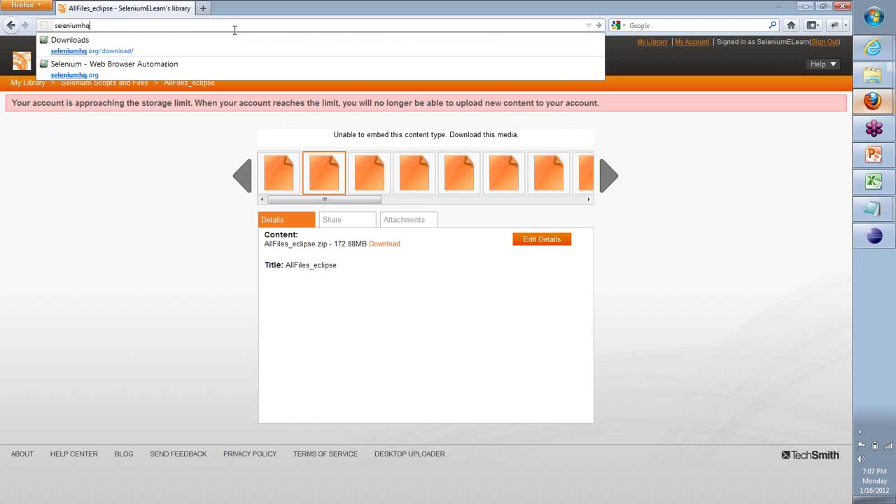
key("Return")
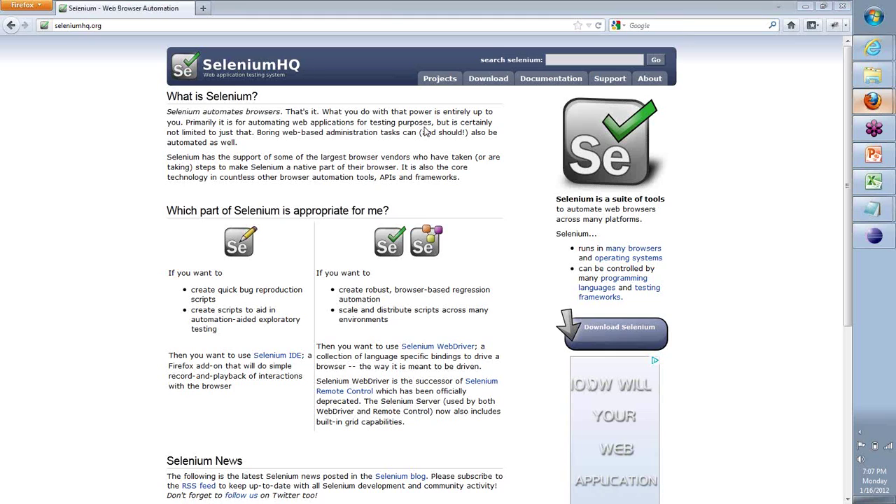
left_click(601, 331)
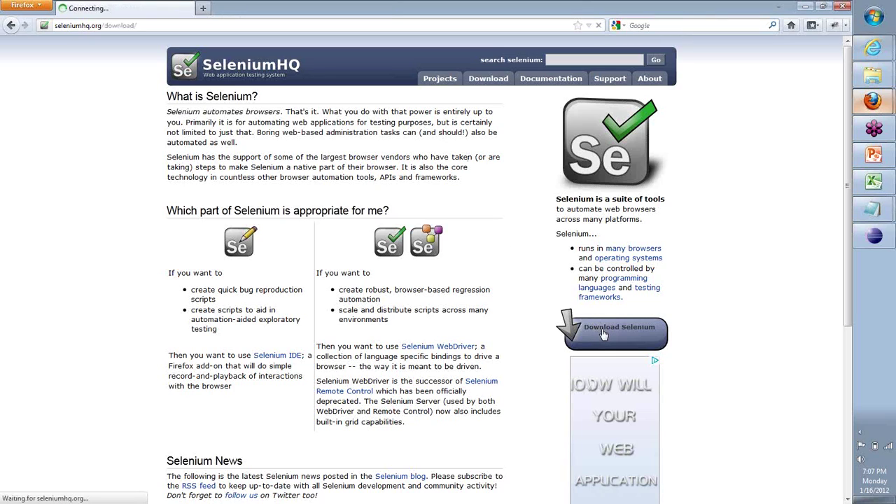
scroll(605, 339, "down", 2)
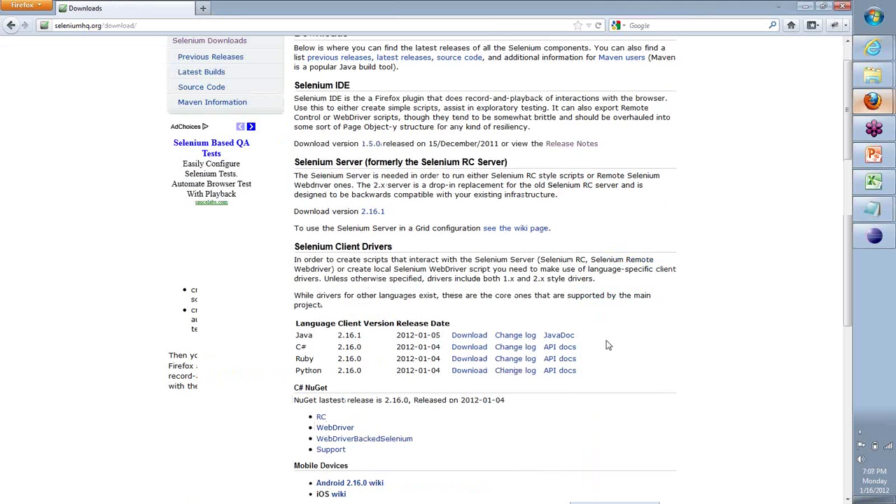
Examine the Java entry under Selenium Client Drivers and the Selenium Server section on the download page
left_click_drag(294, 340, 319, 340)
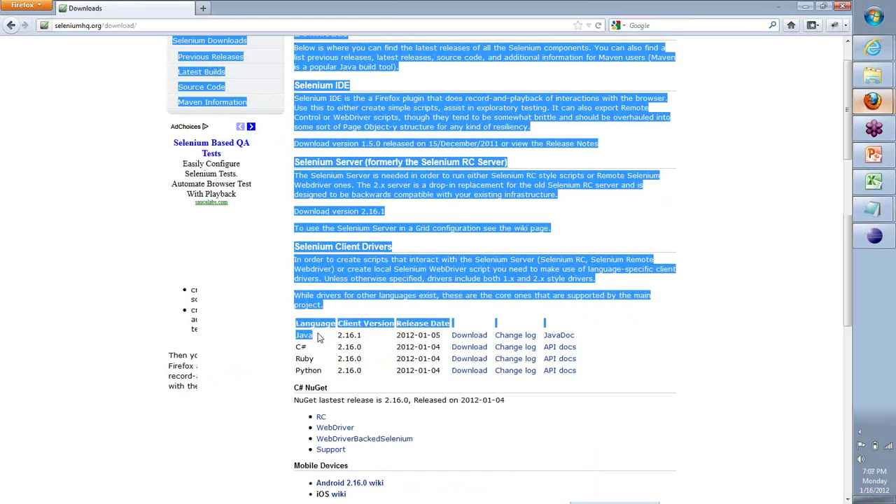
left_click(320, 338)
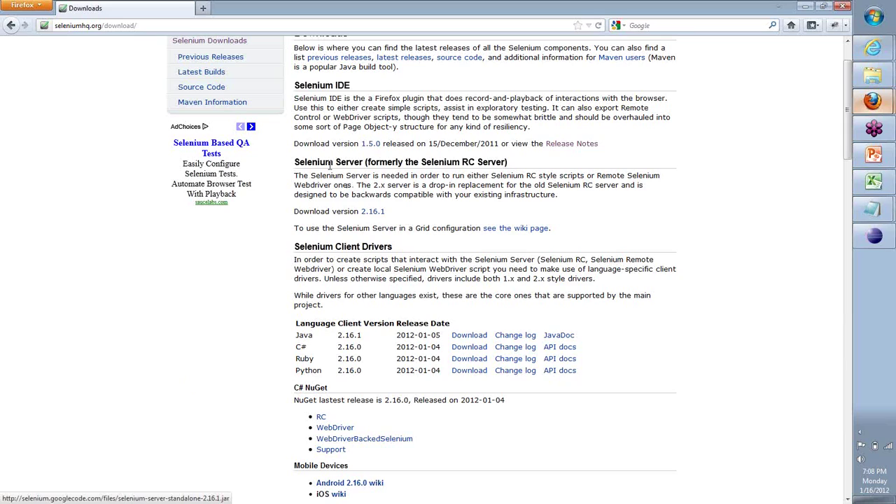
left_click_drag(294, 161, 364, 164)
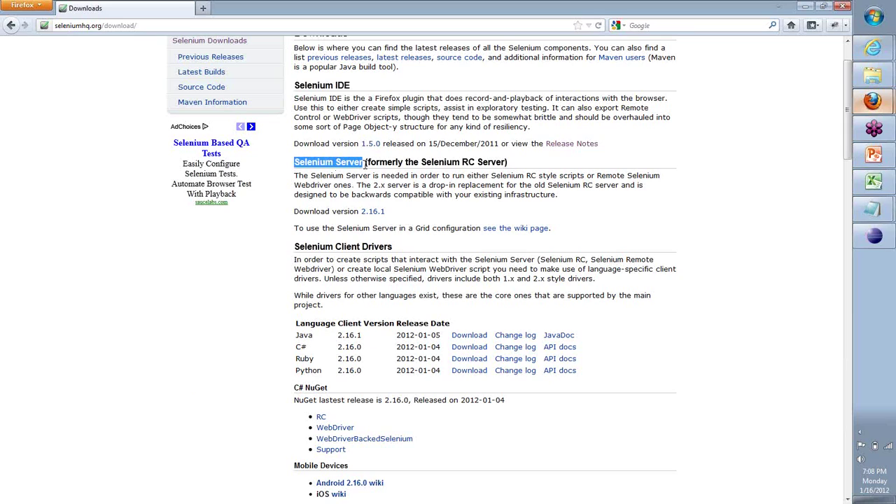
left_click(365, 163)
left_click_drag(365, 164, 294, 168)
middle_click(411, 164)
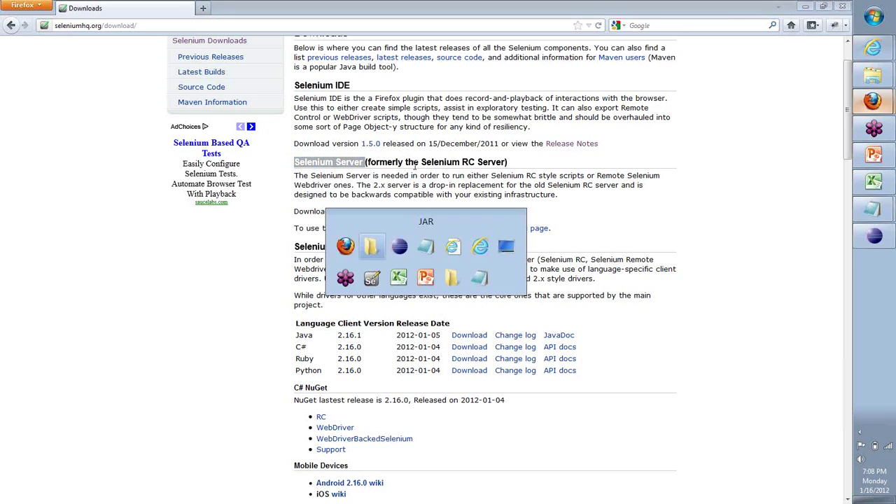
View the ddf1_1.java code in Eclipse and the JAR folder in Windows Explorer
key("alt+Tab")
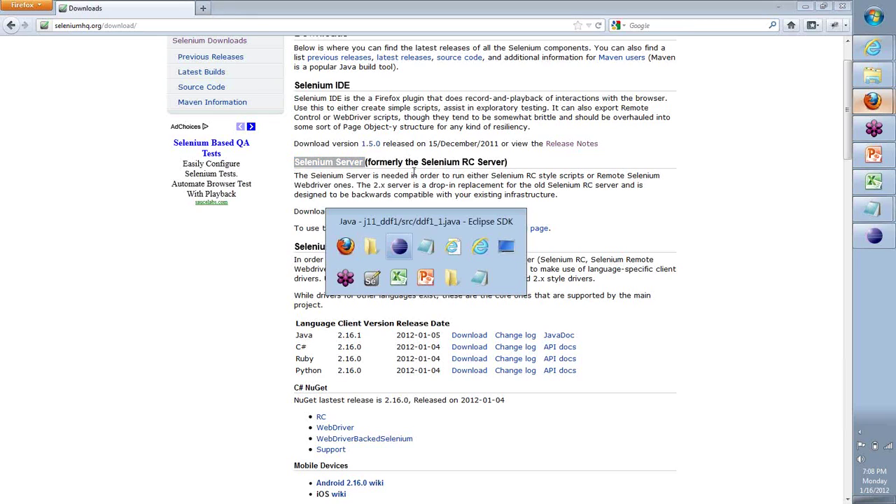
left_click_drag(199, 205, 455, 313)
left_click(455, 313)
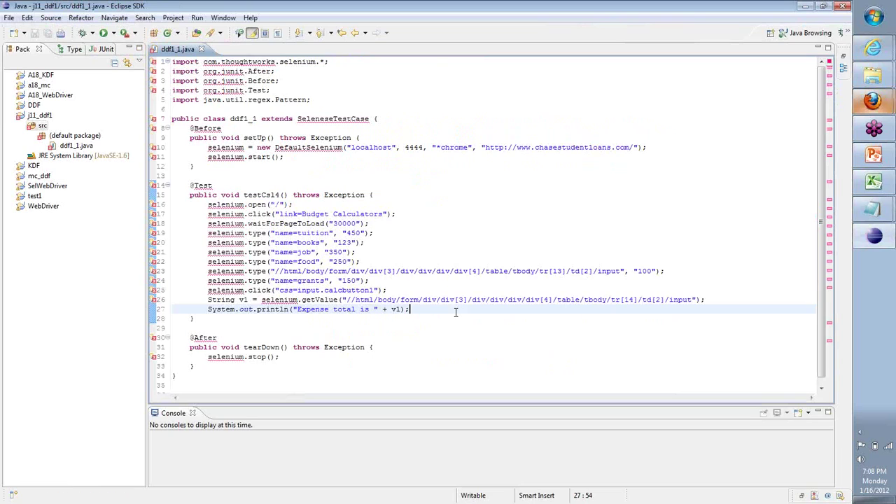
key("alt+Tab")
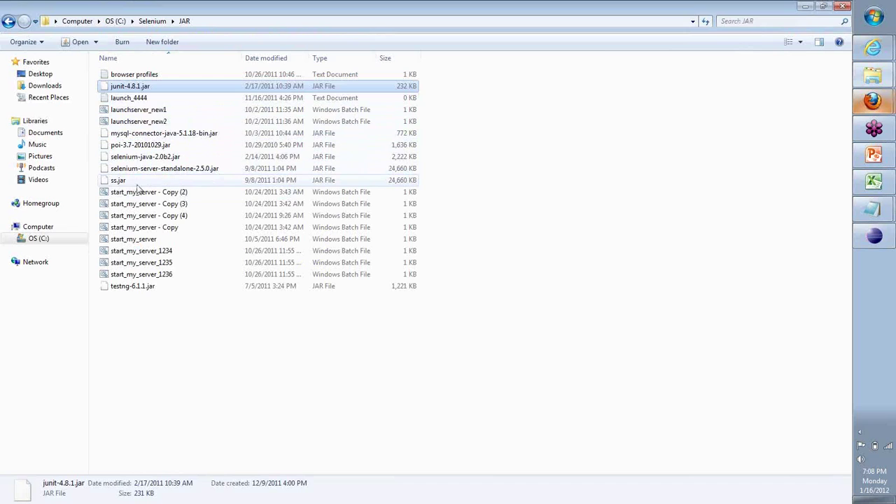
Return to Firefox and go back to the Selenium Scripts and Files folder on Screencast.com to locate AllFiles_JAR
key("alt+Tab")
key("alt+Tab")
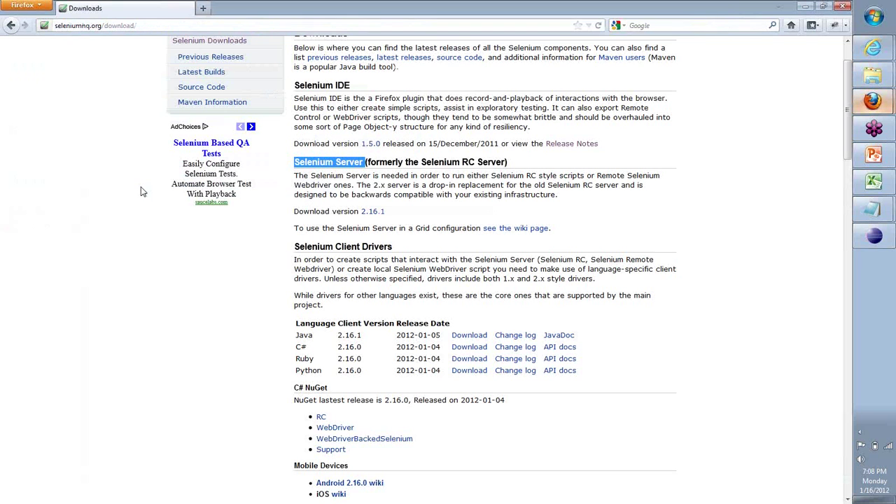
key("BackSpace")
key("BackSpace")
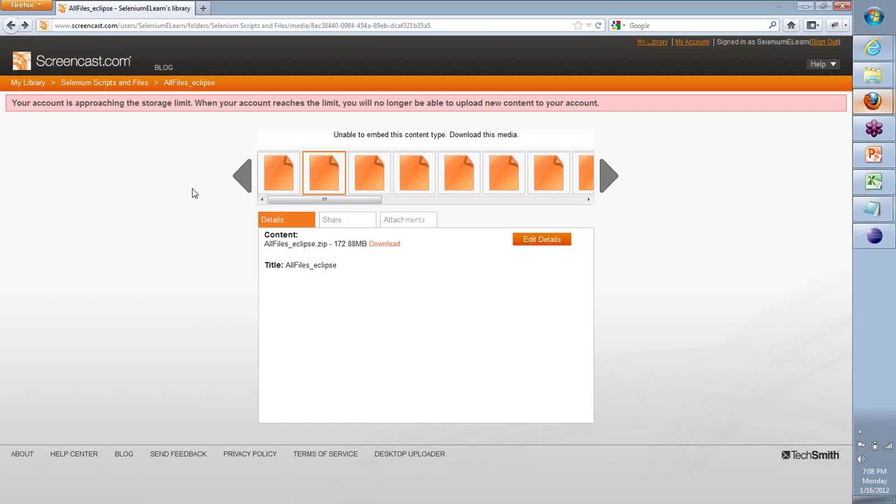
key("BackSpace")
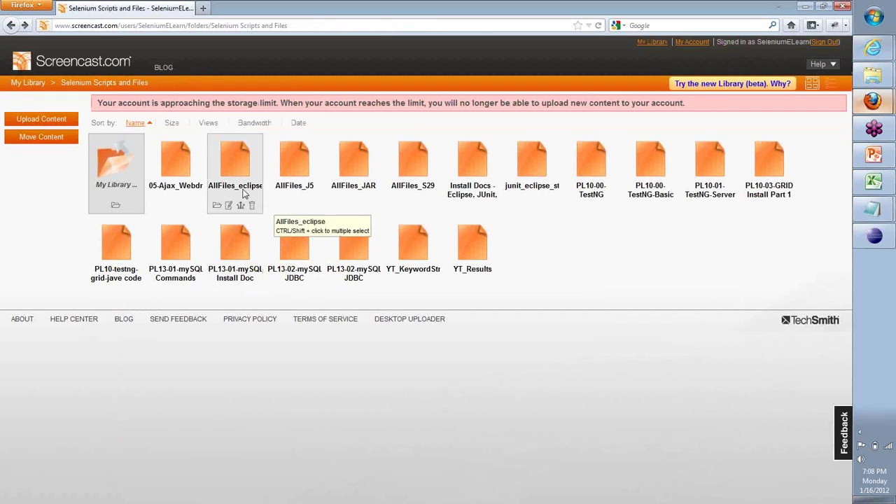
middle_click(350, 167)
Switch to Eclipse and add the external JAR junit-4.8.1 from C:\Selenium\JAR to the j11_ddf1 project's Java build path
key("alt+Tab")
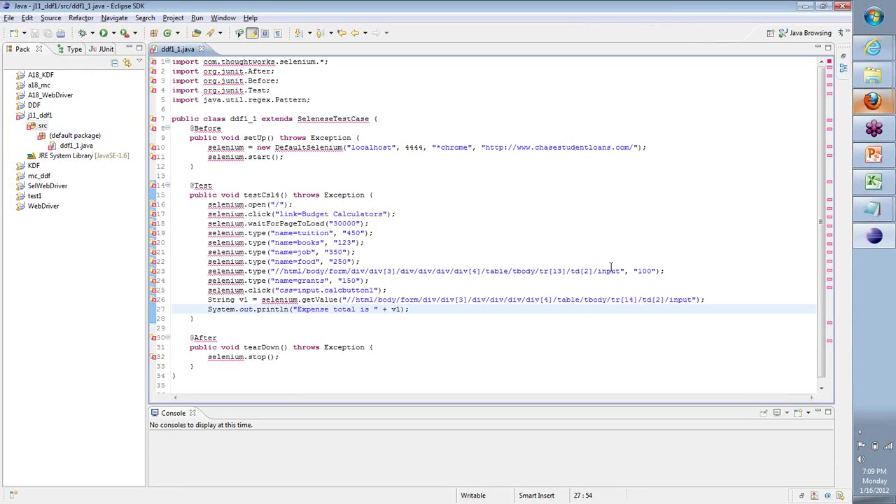
right_click(47, 114)
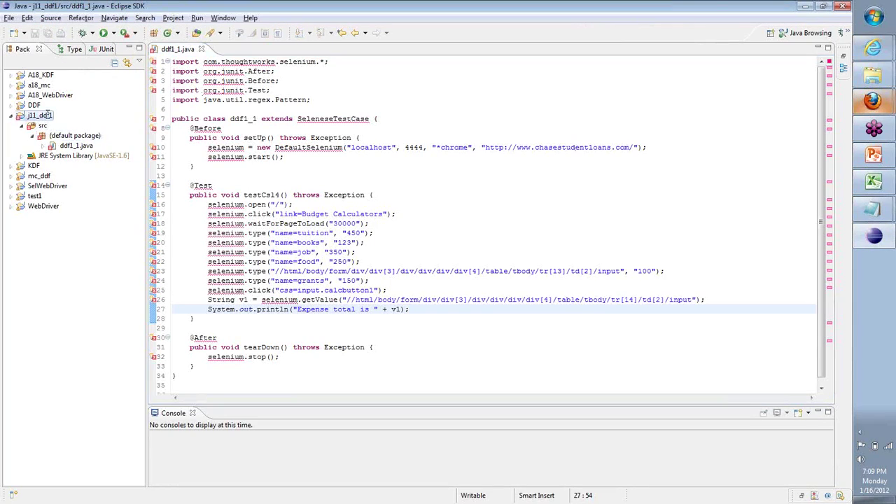
mouse_move(73, 121)
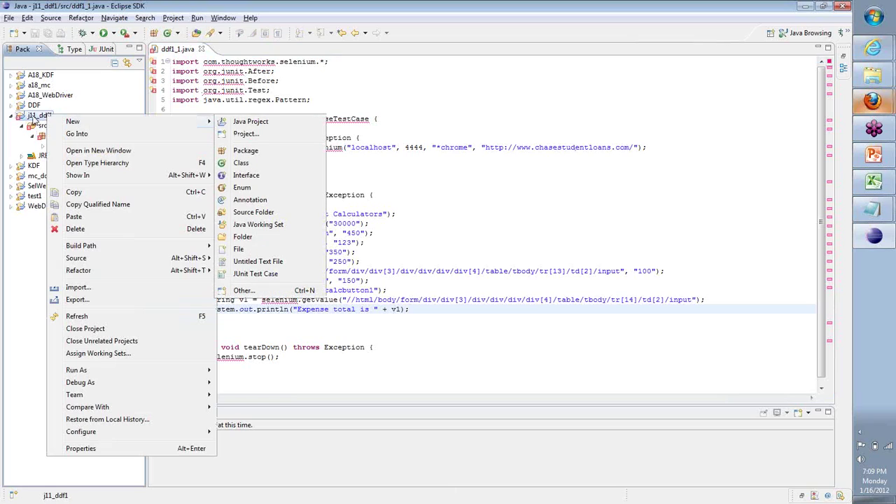
left_click(80, 448)
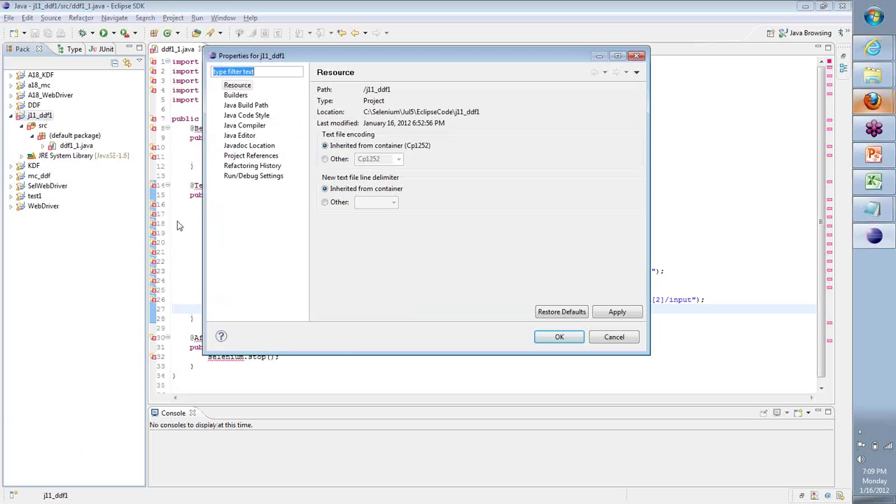
left_click(250, 109)
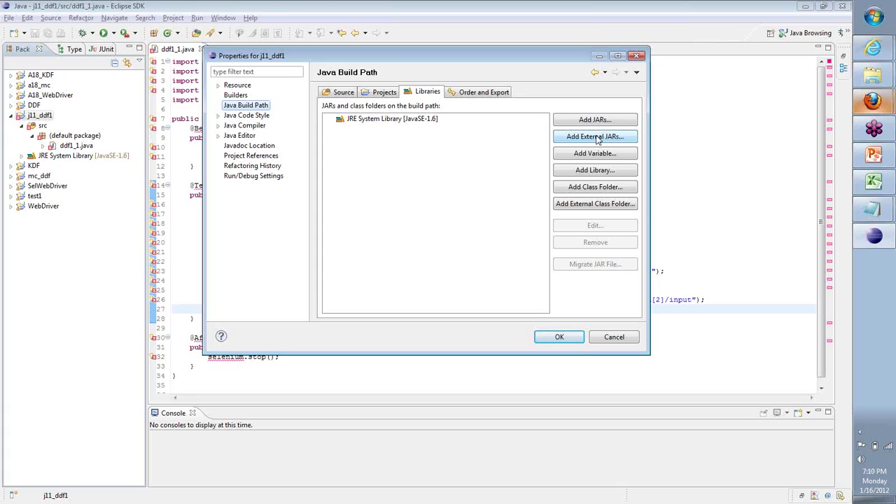
left_click(597, 139)
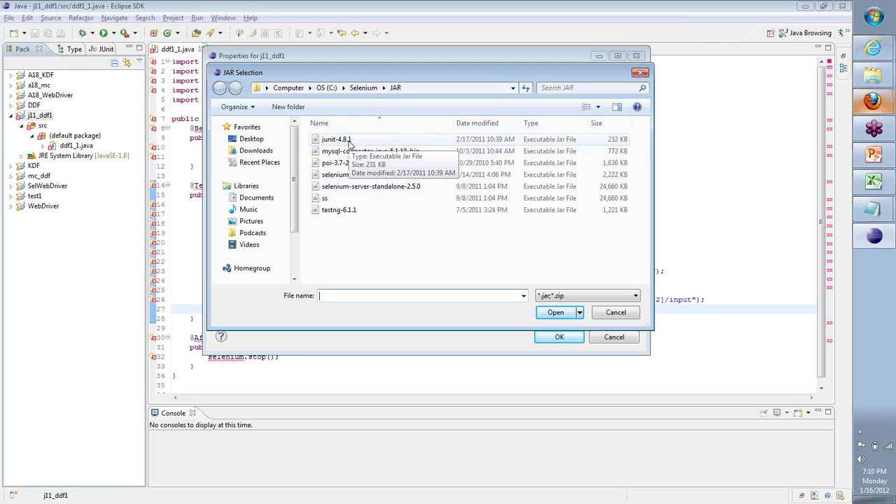
left_click(343, 139)
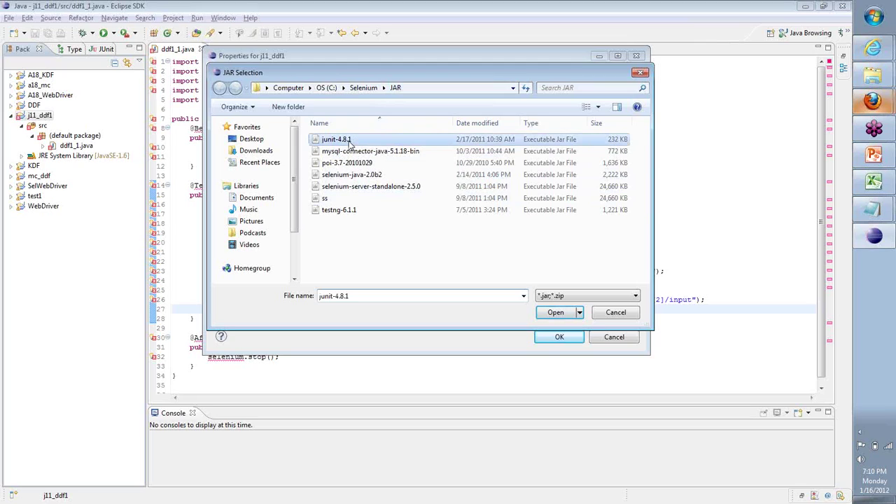
left_click(564, 317)
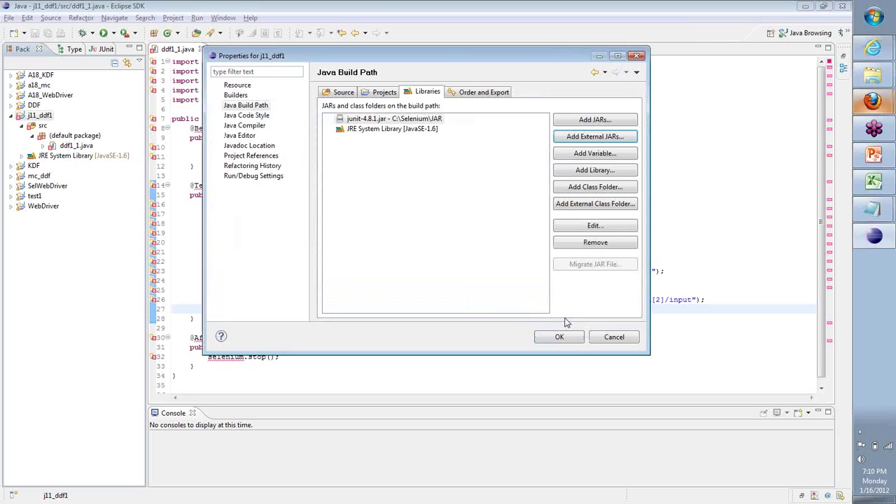
left_click(559, 337)
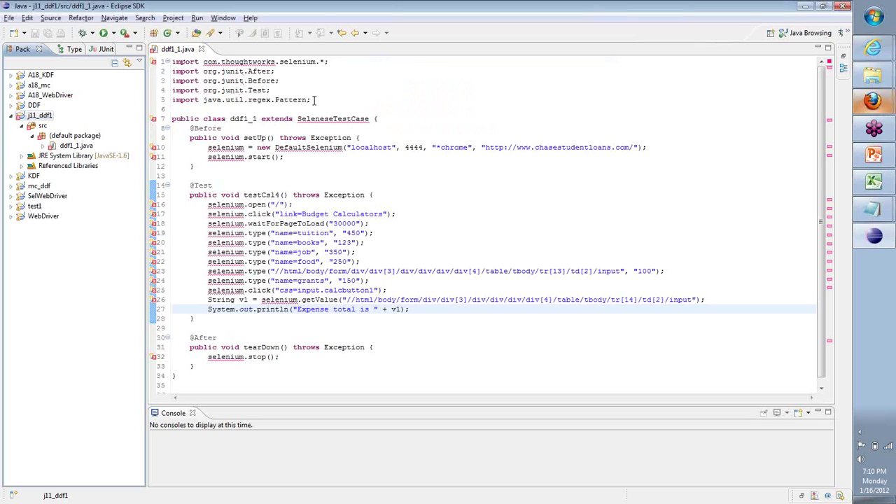
left_click_drag(311, 100, 175, 62)
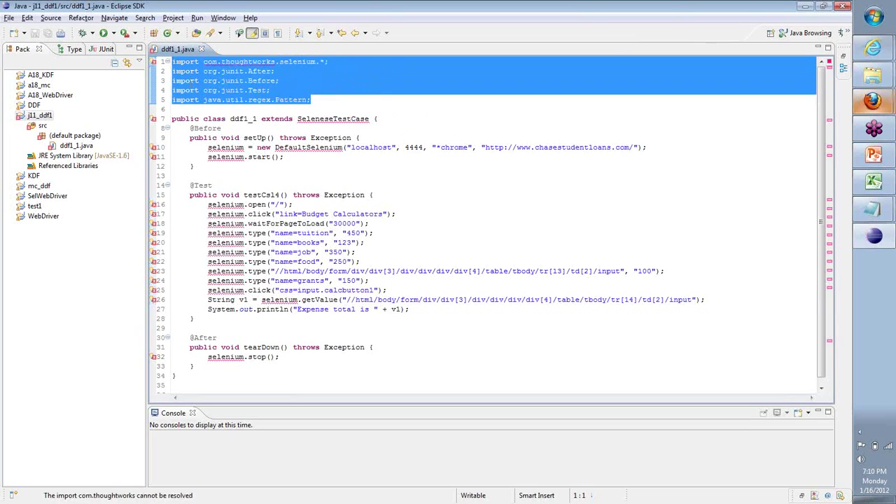
left_click(375, 105)
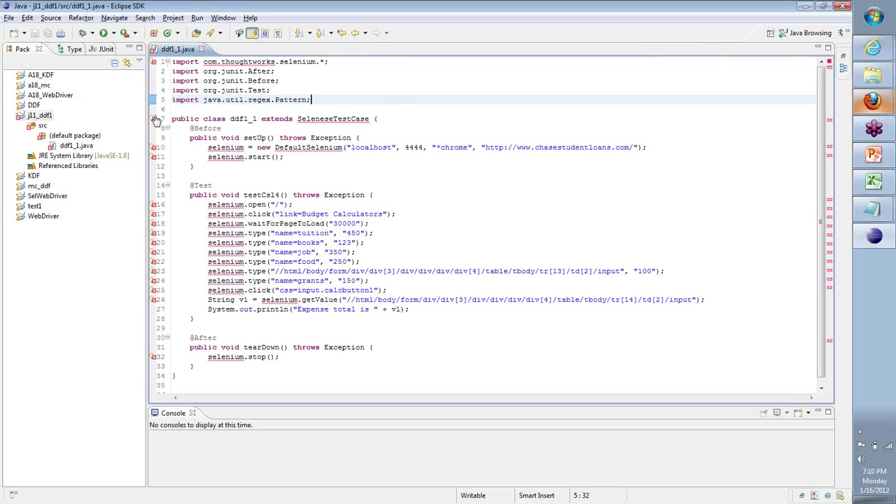
left_click(207, 131)
key("Down")
key("Down")
key("Down")
key("Down")
key("Down")
key("Down")
key("End")
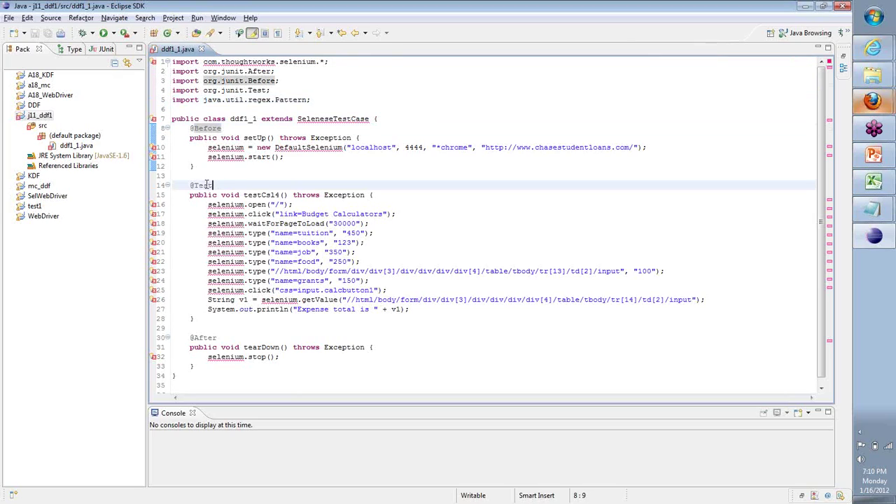
key("shift+Home")
key("shift+Home")
left_click(227, 128)
key("shift+Home")
key("shift+Home")
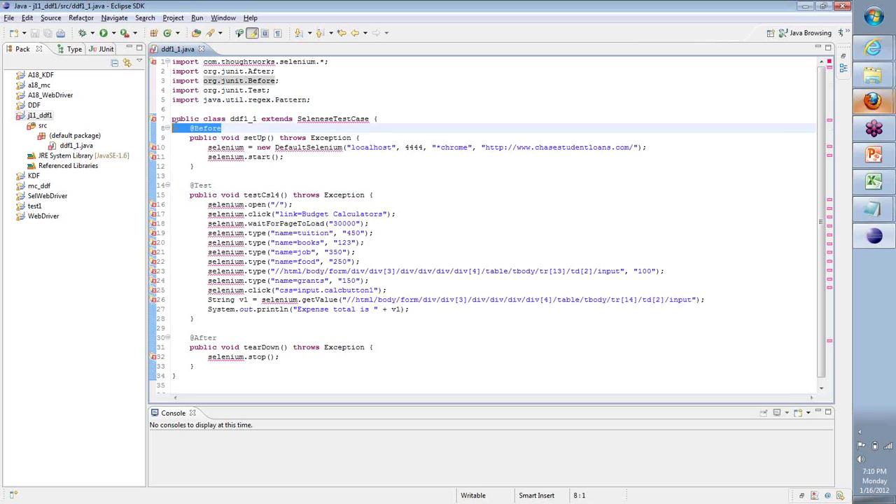
left_click(219, 183)
key("shift+Home")
key("shift+Home")
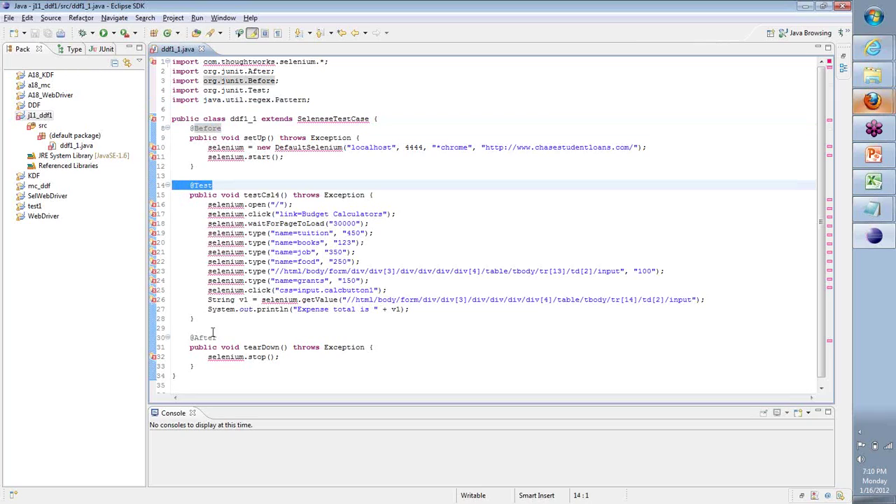
left_click(173, 339)
key("shift+End")
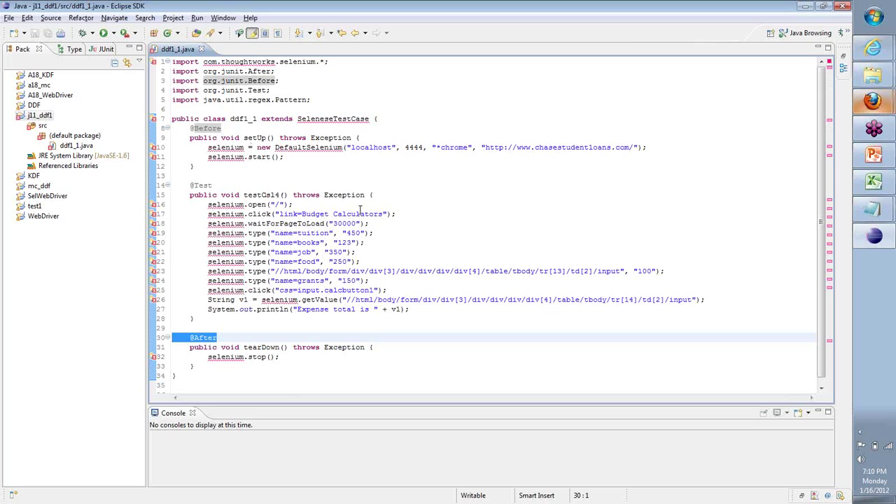
Open the external JAR selection for the j11_ddf1 project's Java build path
left_click(40, 117)
right_click(40, 120)
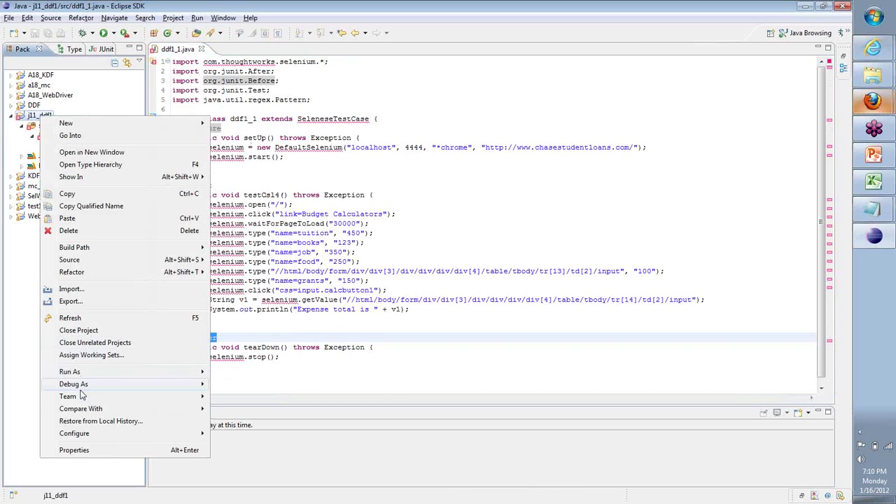
left_click(74, 450)
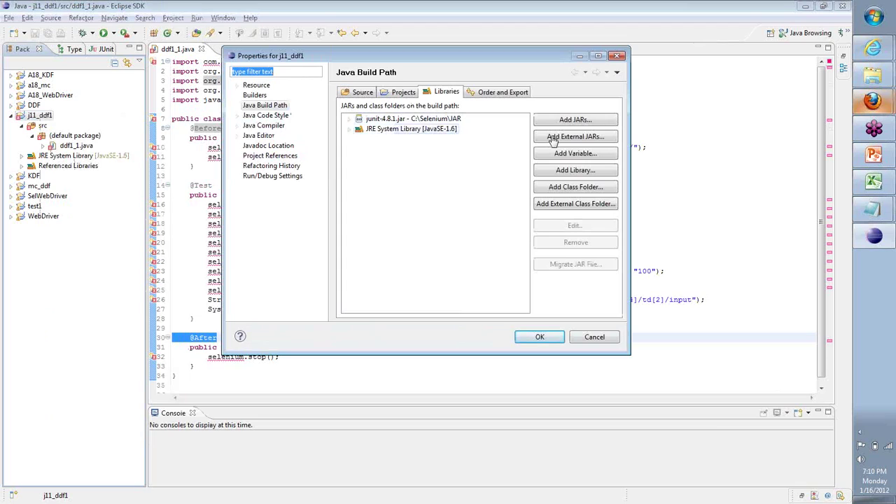
left_click(553, 139)
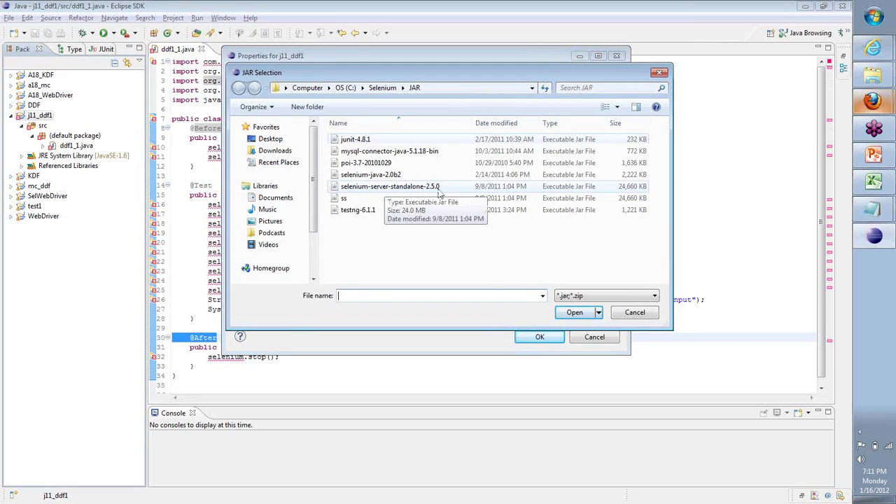
Switch to Firefox and check the Selenium Server entry on the seleniumhq.org download page, then return to Eclipse
key("alt+Tab")
key("alt+Left")
key("alt+Left")
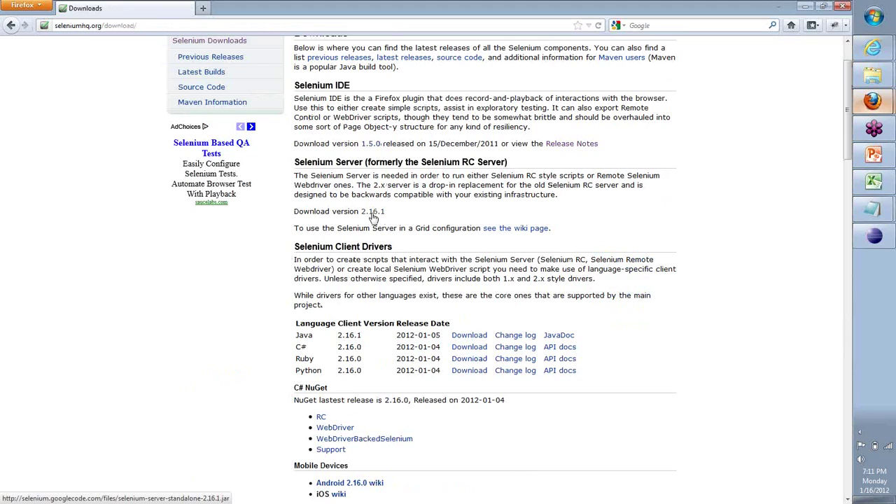
left_click_drag(373, 185, 583, 239)
left_click(585, 240)
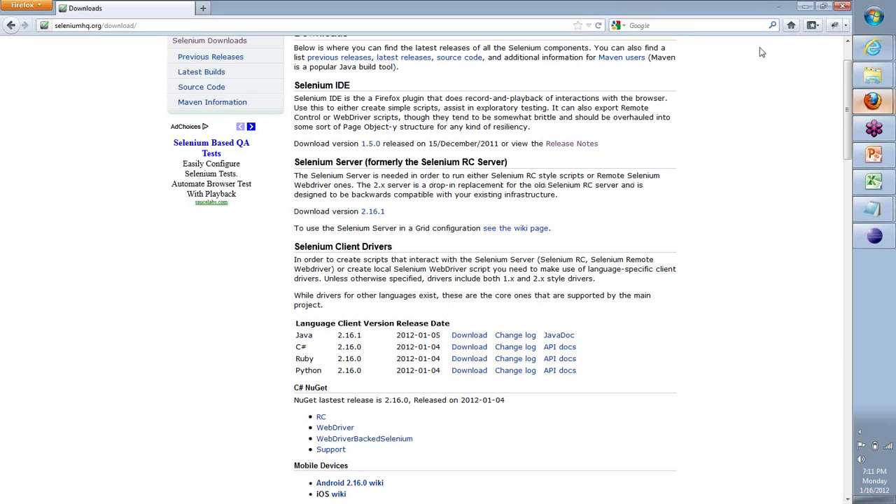
left_click(806, 9)
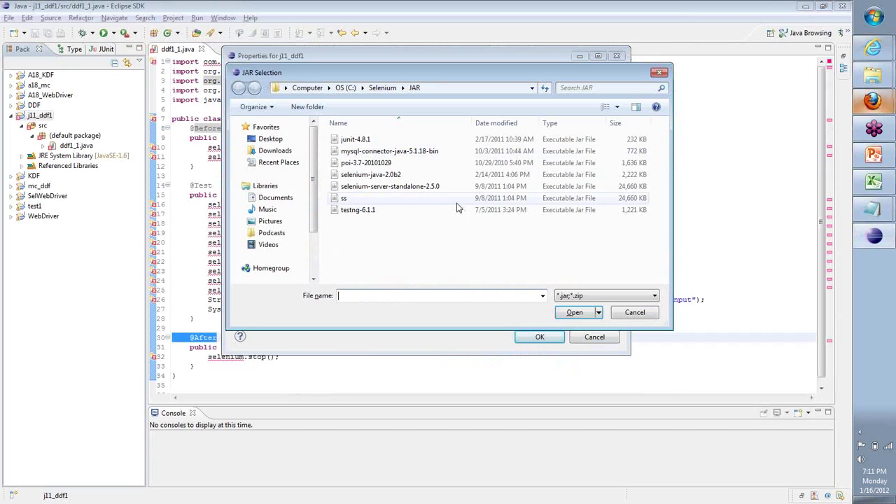
Add selenium-server-standalone-2.5.0 from C:\Selenium\JAR to the project's build path and apply the project properties
left_click(361, 186)
left_click(574, 312)
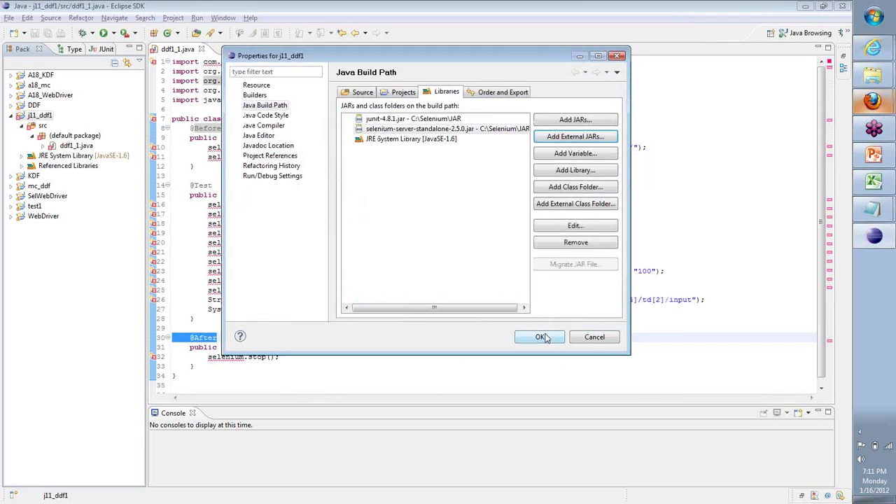
left_click_drag(395, 58, 586, 60)
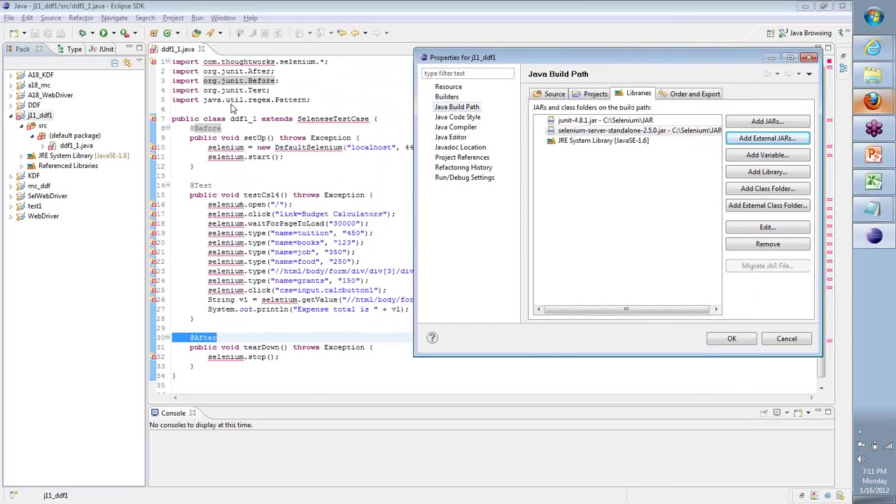
left_click(728, 339)
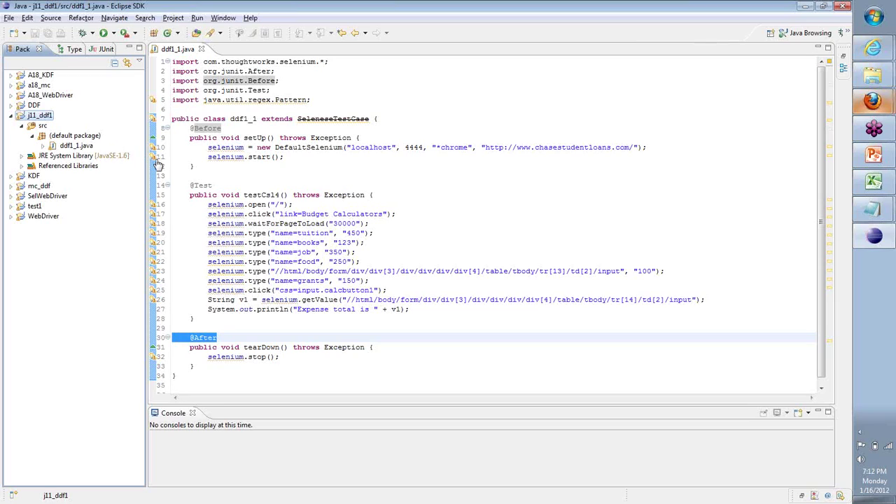
Run the ddf1_1 class as a JUnit test
mouse_move(158, 164)
mouse_move(303, 227)
mouse_move(226, 278)
left_click(114, 35)
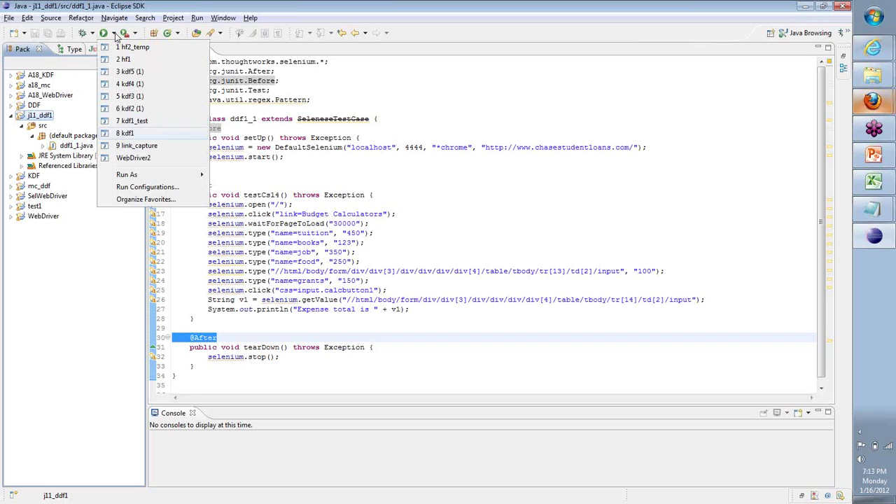
mouse_move(129, 176)
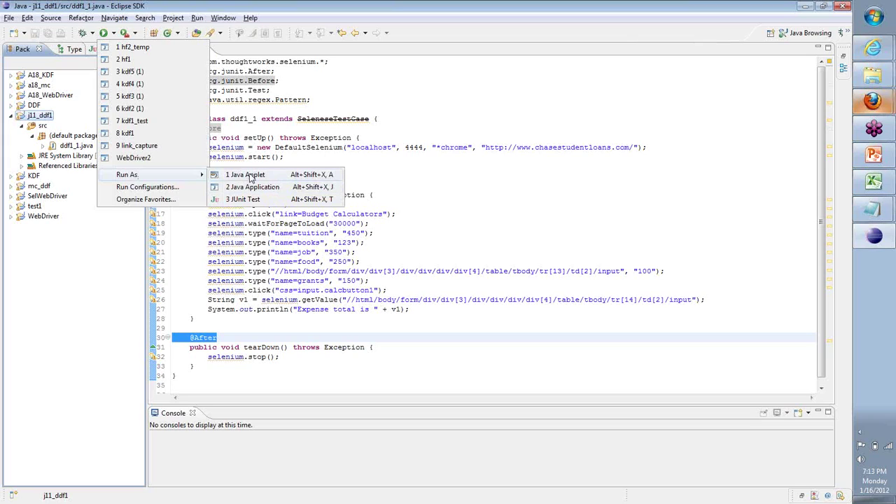
left_click(248, 198)
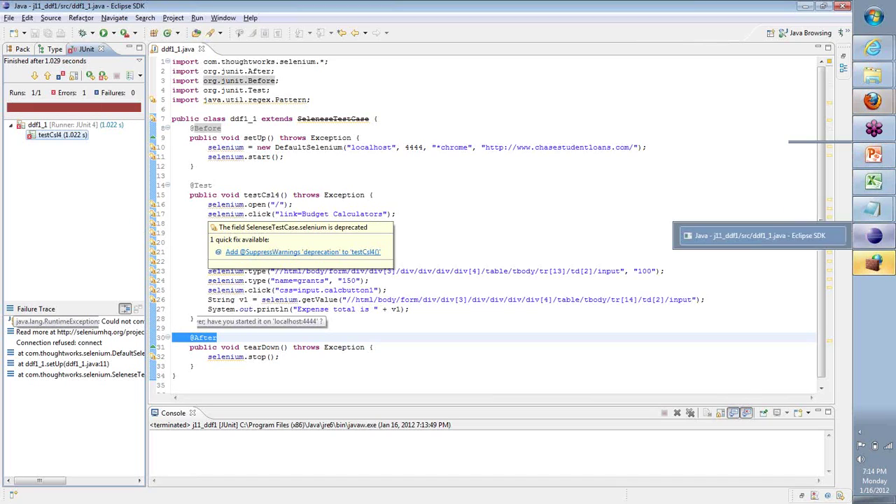
Bring up the csl4 Selenium IDE window, move it aside to compare with the JUnit results, and minimize it
mouse_move(873, 98)
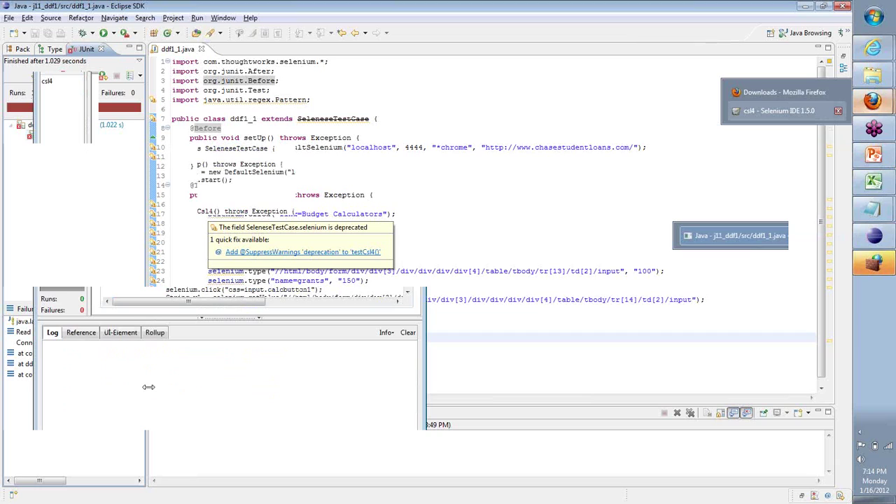
left_click(353, 16)
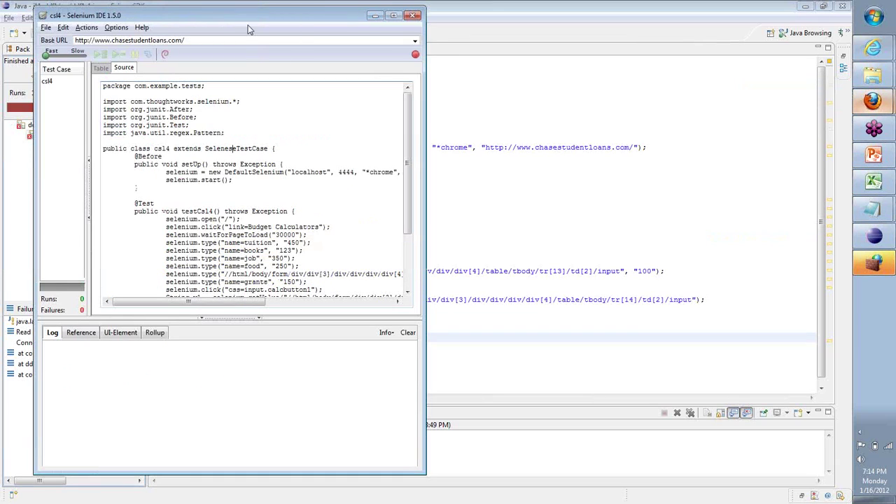
left_click_drag(110, 19, 250, 21)
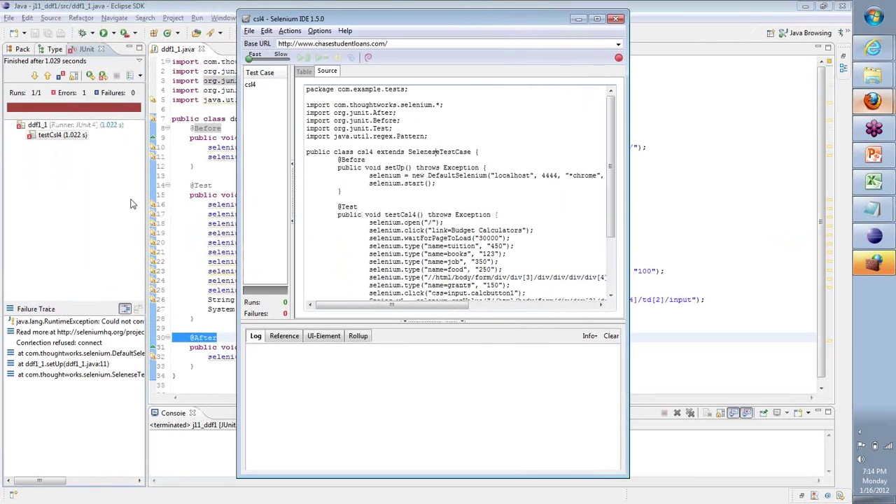
left_click(579, 19)
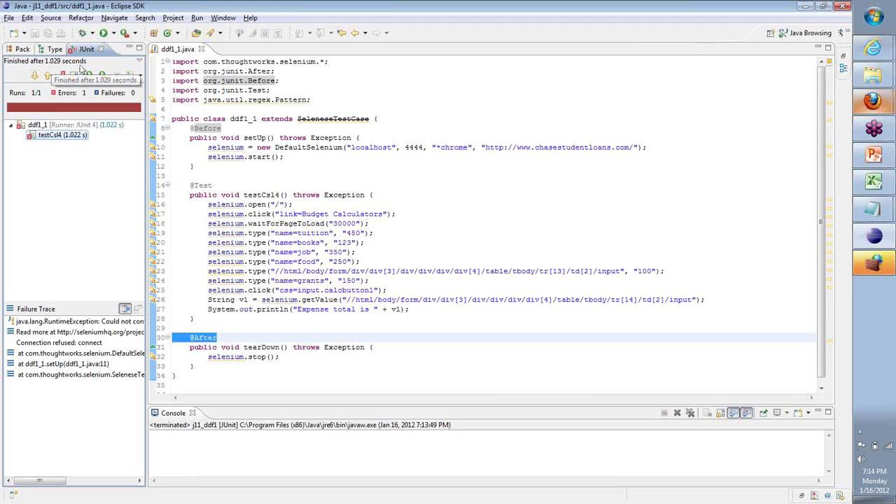
Examine the JUnit run count and testCsl4 result against the class name, setUp() and testCsl4() in ddf1_1.java
double_click(45, 95)
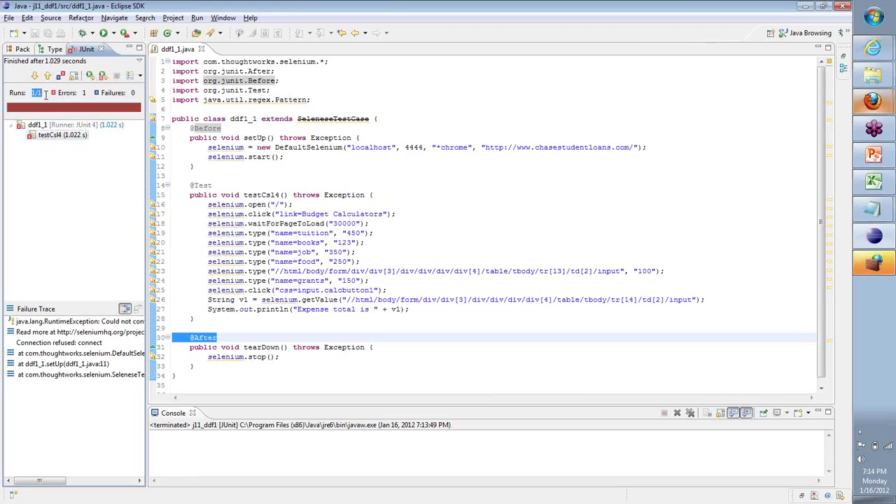
left_click(48, 136)
left_click_drag(231, 119, 306, 119)
left_click_drag(243, 137, 268, 137)
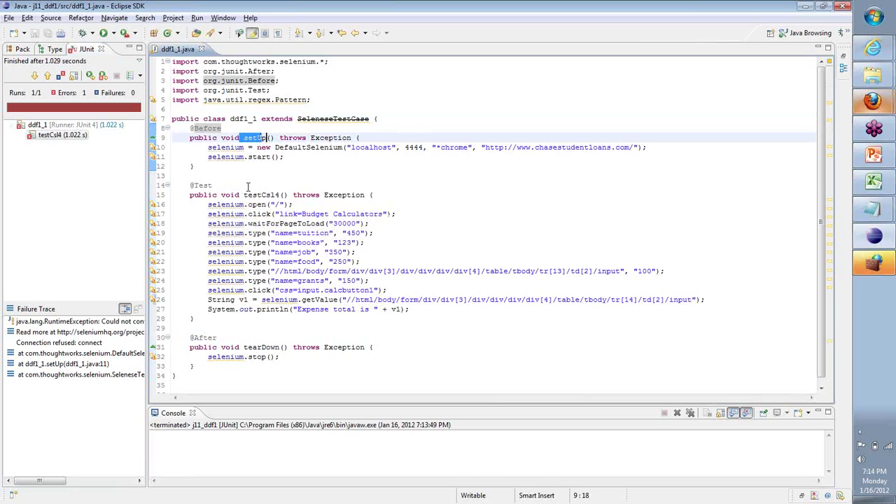
left_click_drag(243, 194, 289, 195)
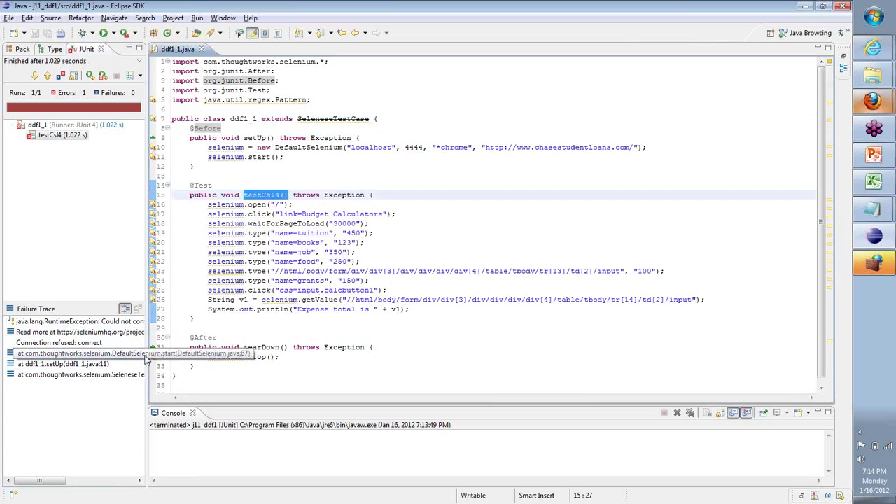
Widen the JUnit results area and read the first line of the failure trace
left_click_drag(146, 359, 210, 357)
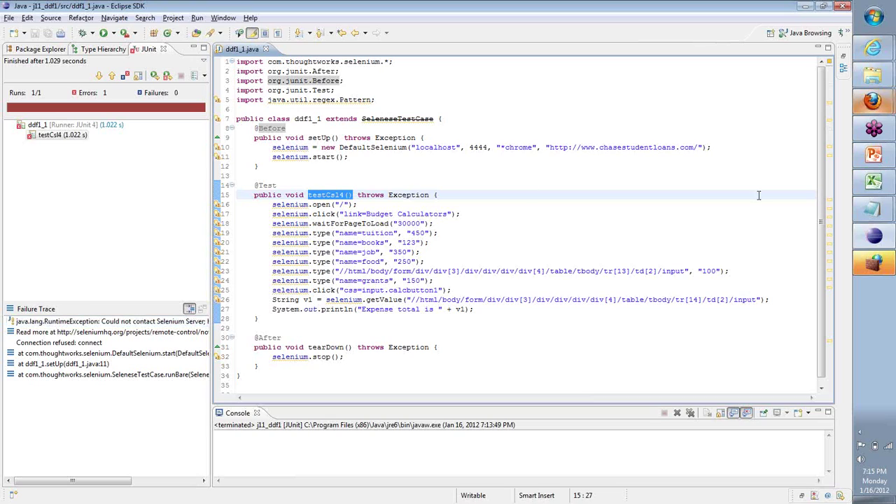
left_click(861, 144)
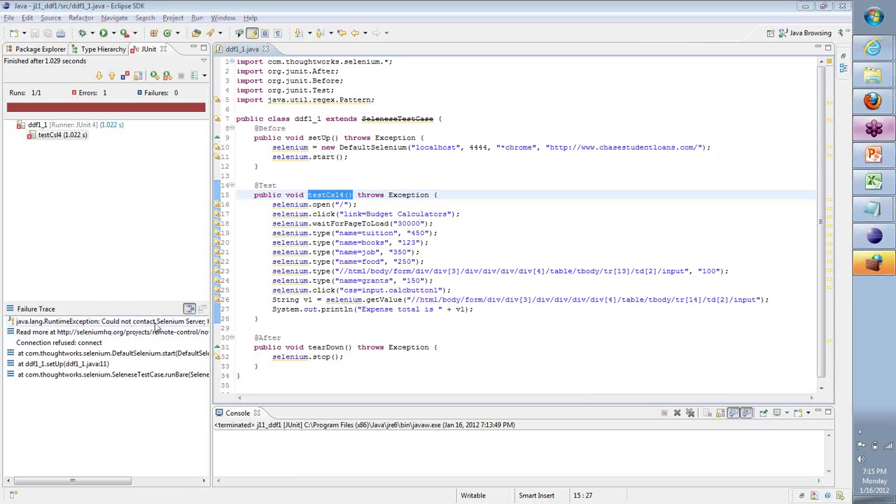
left_click(279, 319)
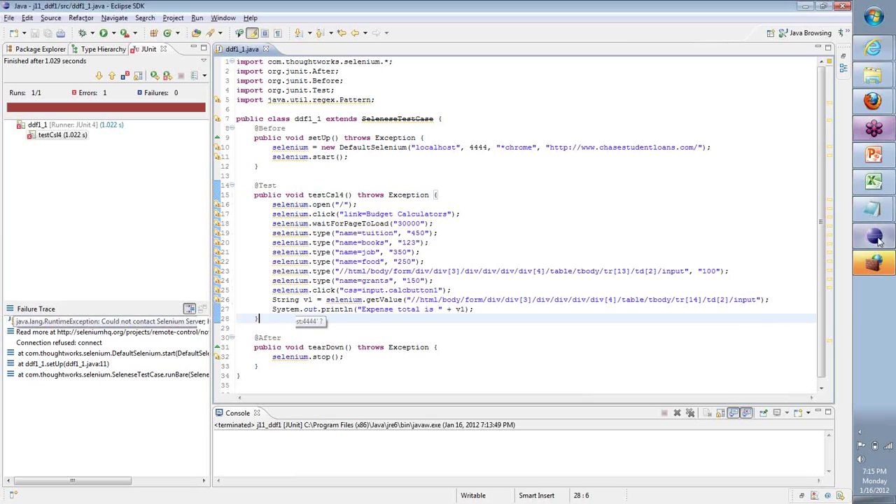
Switch to the blank Notepad window and handwrite the labels E, J and Ju in yellow across its upper part
mouse_move(874, 200)
left_click(801, 207)
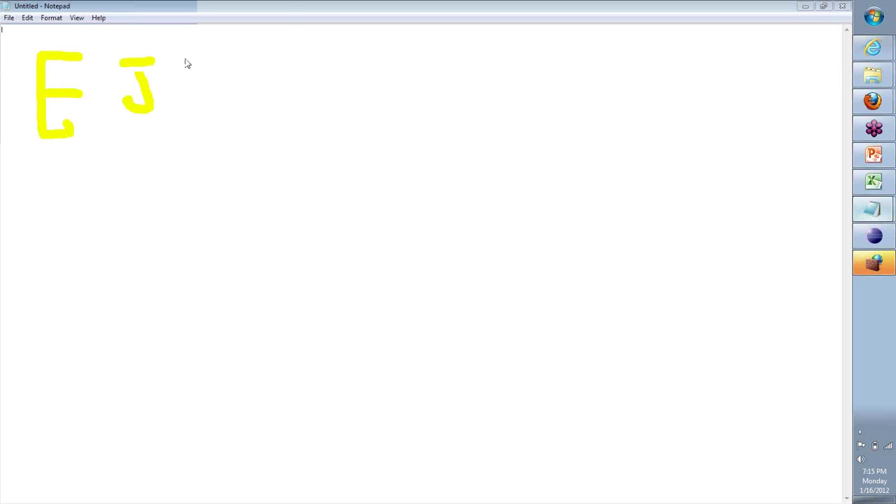
mouse_move(181, 59)
left_mouse_down()
mouse_move(235, 58)
mouse_move(194, 110)
left_mouse_up()
mouse_move(231, 84)
left_mouse_down()
mouse_move(236, 100)
mouse_move(256, 92)
left_mouse_up()
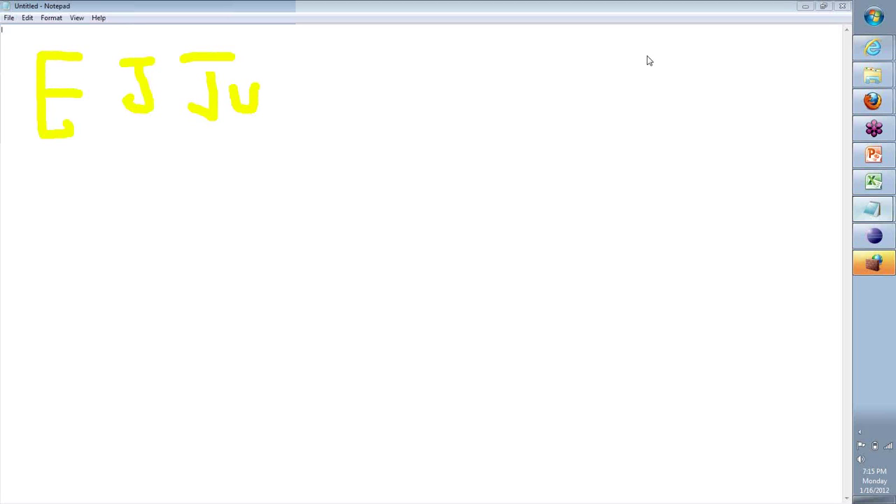
Draw a tall box on the far side of the page from the labels and write a letter A inside it
mouse_move(609, 61)
left_mouse_down()
mouse_move(606, 216)
mouse_move(658, 222)
left_mouse_up()
mouse_move(664, 145)
left_mouse_down()
mouse_move(662, 80)
mouse_move(676, 217)
left_mouse_up()
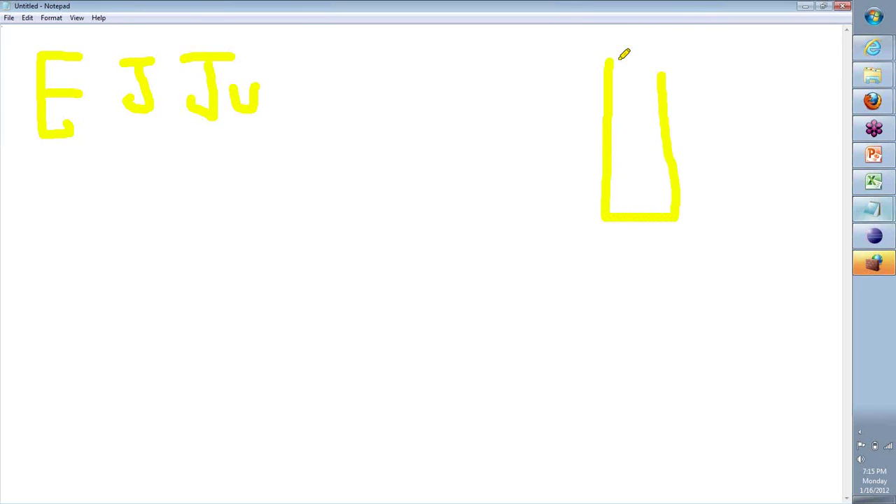
left_click_drag(619, 59, 665, 60)
left_click_drag(616, 144, 642, 114)
mouse_move(655, 158)
left_mouse_down()
mouse_move(665, 175)
mouse_move(613, 148)
left_mouse_up()
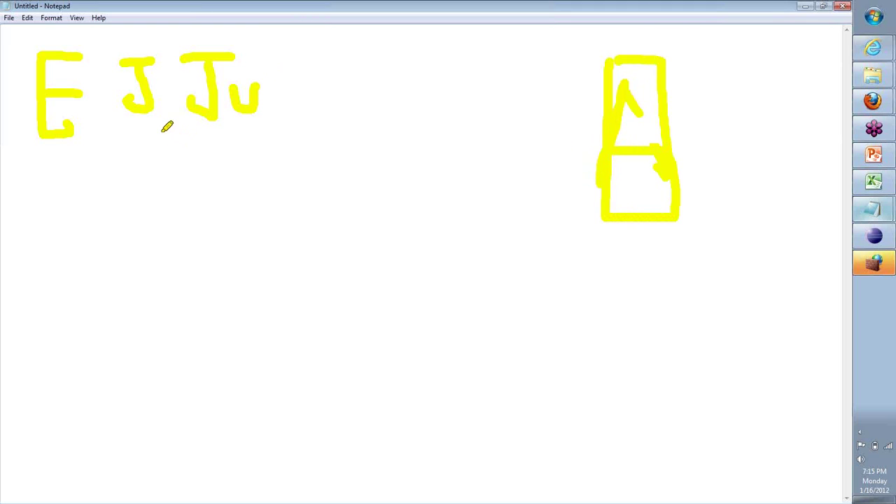
Draw a curved arrow into the base of the A box and start outlining a middle box for the server
left_click_drag(301, 287, 434, 305)
mouse_move(592, 273)
left_mouse_down()
mouse_move(617, 247)
mouse_move(622, 210)
mouse_move(675, 248)
left_mouse_up()
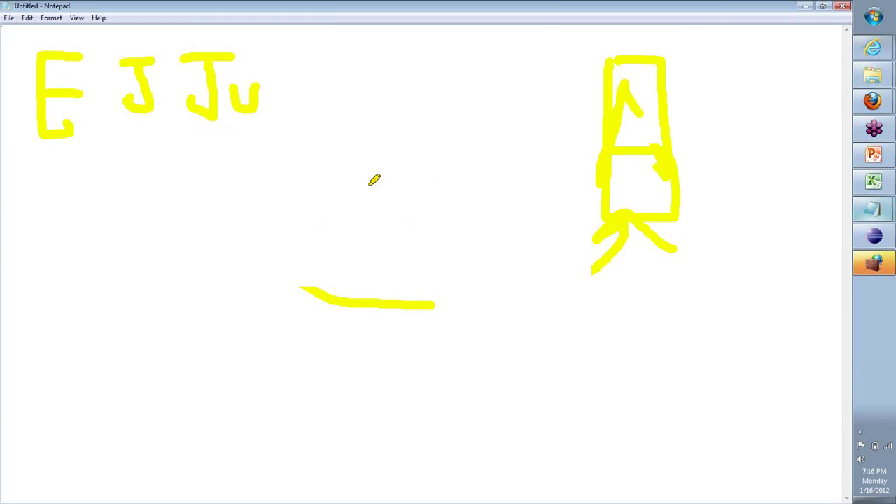
mouse_move(361, 184)
left_mouse_down()
mouse_move(365, 284)
mouse_move(458, 307)
mouse_move(622, 218)
left_mouse_up()
left_click_drag(529, 309, 530, 205)
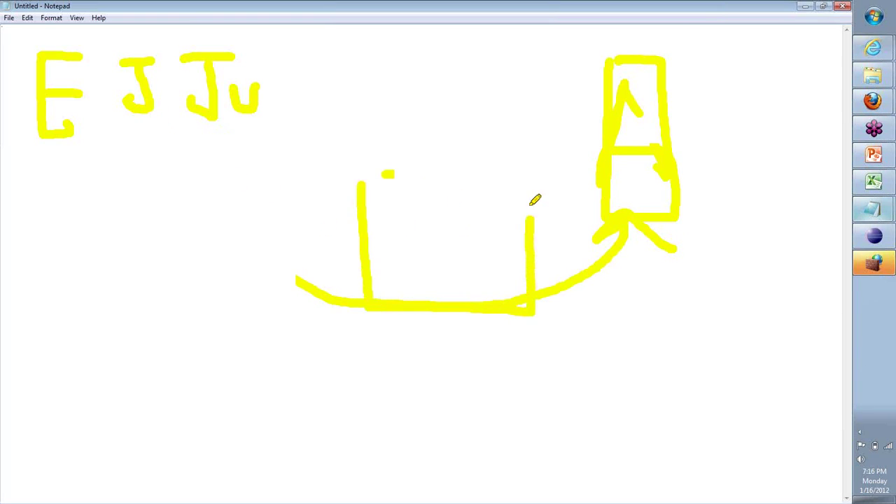
left_click_drag(360, 184, 384, 172)
Circle the E, J and Ju labels, extend the long curve from them, and draw an arrow into the middle box
left_click_drag(162, 147, 210, 214)
left_click_drag(98, 152, 225, 152)
left_click_drag(298, 125, 245, 2)
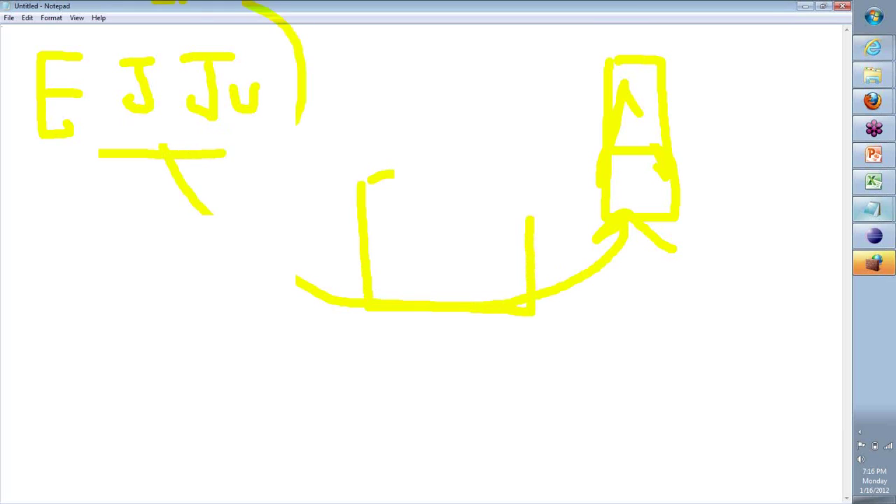
mouse_move(152, 2)
left_mouse_down()
mouse_move(3, 115)
mouse_move(98, 152)
left_mouse_up()
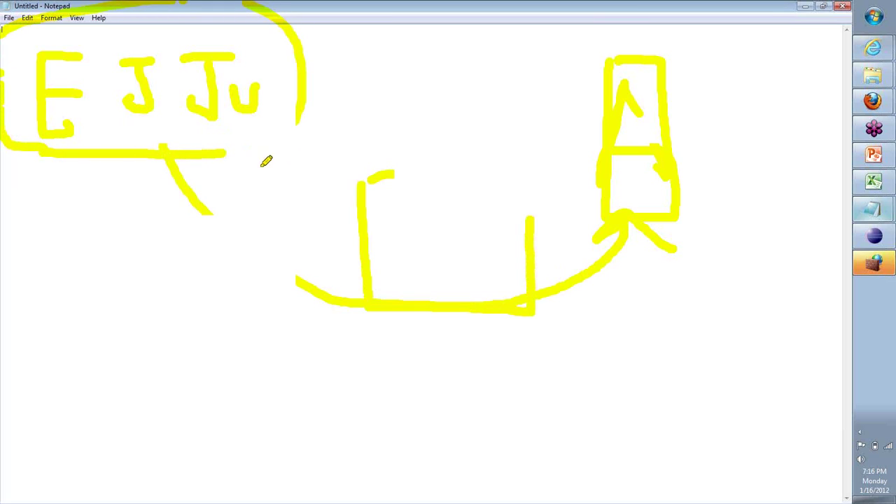
left_click_drag(210, 214, 364, 303)
mouse_move(255, 151)
left_mouse_down()
mouse_move(319, 231)
mouse_move(369, 226)
mouse_move(330, 259)
left_mouse_up()
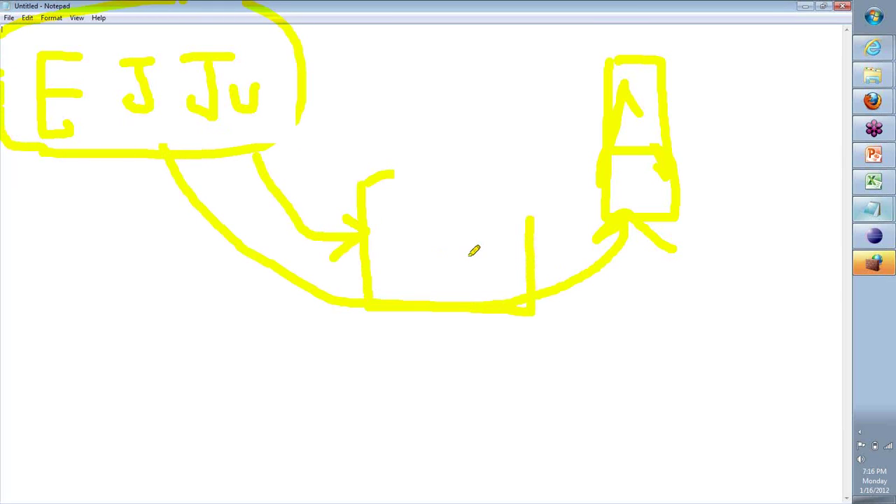
Extend the middle box's outline and draw two-way arrows linking it to the A box and to the circled labels
left_click_drag(493, 170, 530, 218)
left_click_drag(535, 227, 612, 194)
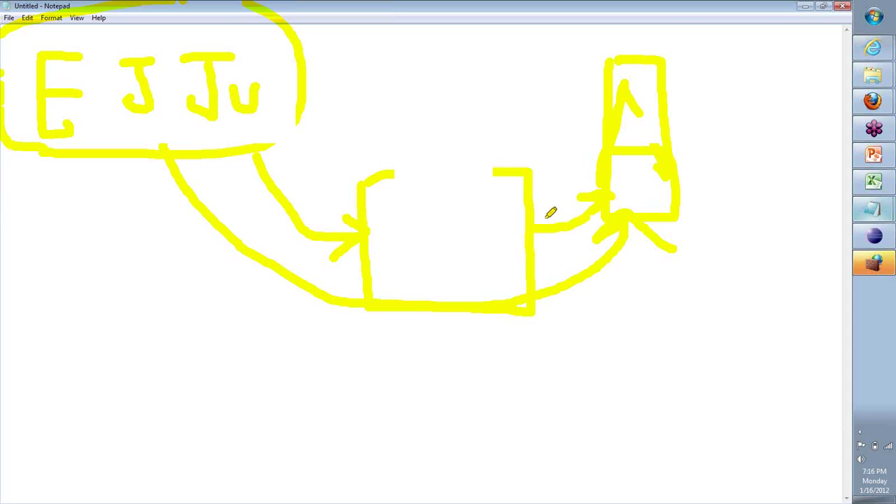
mouse_move(551, 205)
left_mouse_down()
mouse_move(535, 228)
mouse_move(557, 242)
left_mouse_up()
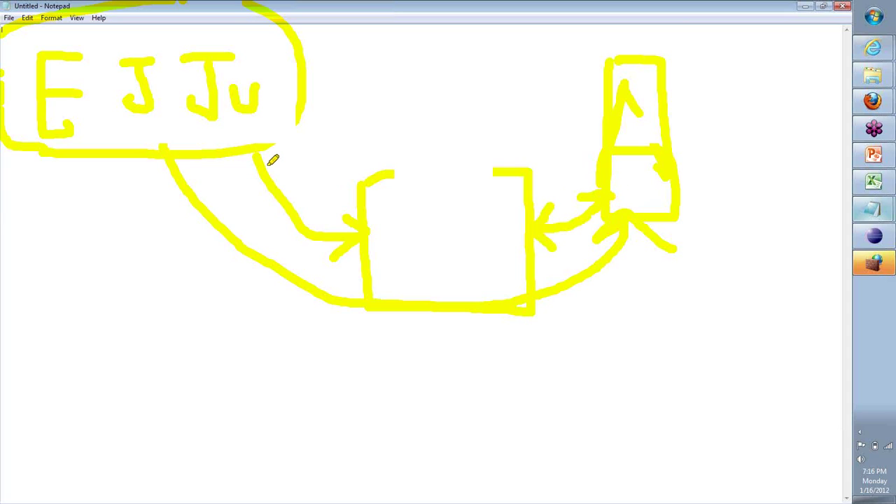
mouse_move(258, 151)
left_mouse_down()
mouse_move(241, 186)
mouse_move(311, 164)
left_mouse_up()
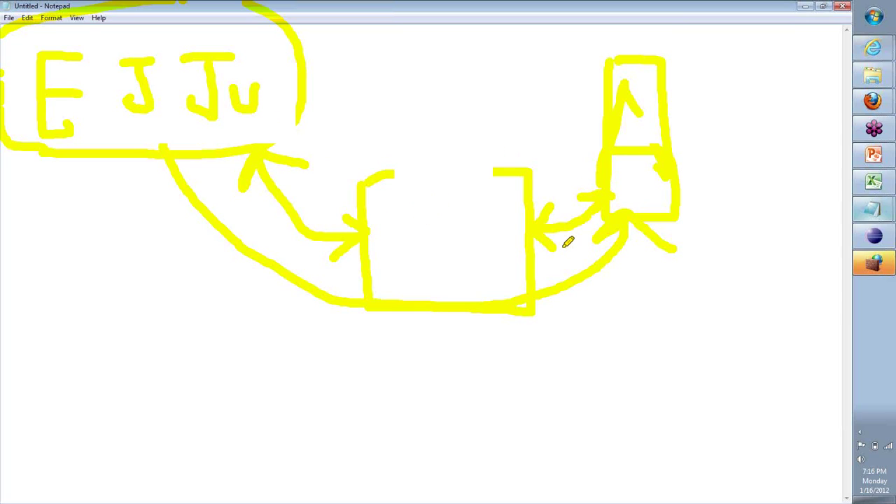
Close the top of the middle box, write S inside it, and write P beside its upper corner
left_click_drag(393, 172, 493, 171)
mouse_move(492, 210)
left_mouse_down()
mouse_move(420, 207)
mouse_move(498, 260)
mouse_move(490, 277)
left_mouse_up()
left_click_drag(307, 165, 316, 166)
mouse_move(346, 127)
left_mouse_down()
mouse_move(349, 157)
mouse_move(380, 130)
mouse_move(347, 148)
left_mouse_up()
left_click_drag(347, 155, 350, 182)
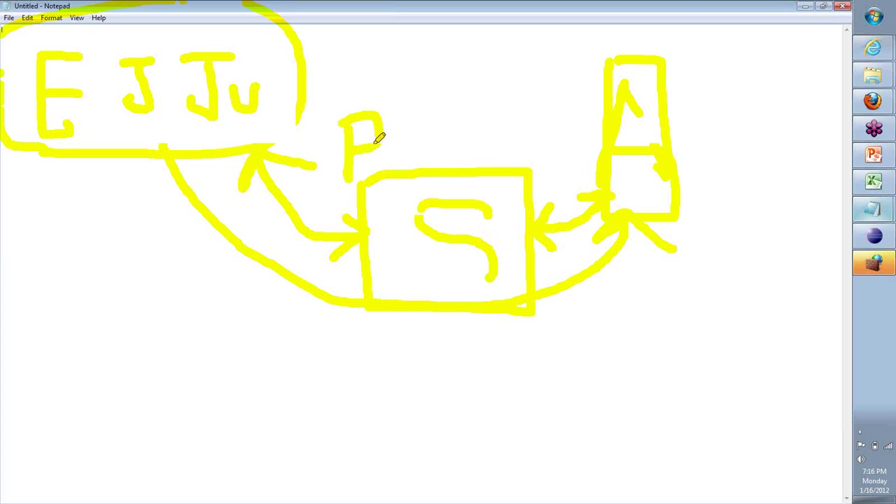
Add # after the P above the S box, draw a line out from the circled labels, and retrace the box outline
left_click(413, 105)
mouse_move(413, 106)
left_mouse_down()
mouse_move(415, 151)
mouse_move(441, 150)
left_mouse_up()
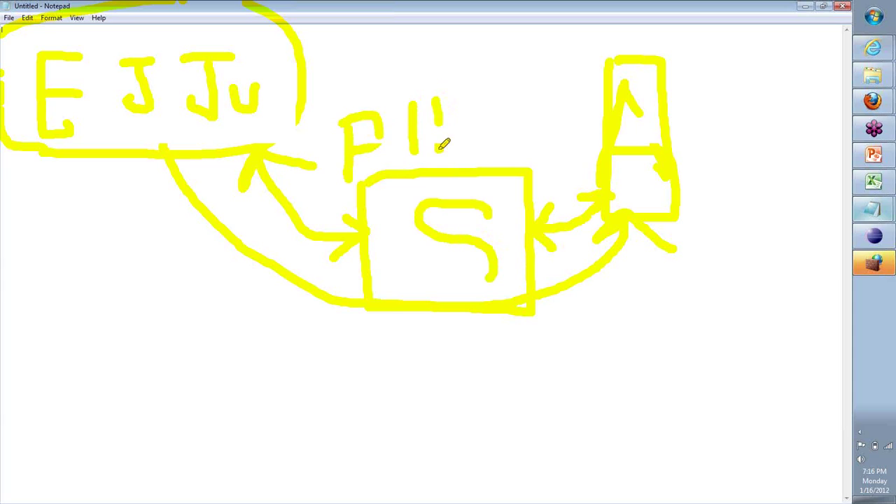
left_click_drag(397, 123, 452, 122)
left_click_drag(400, 145, 481, 144)
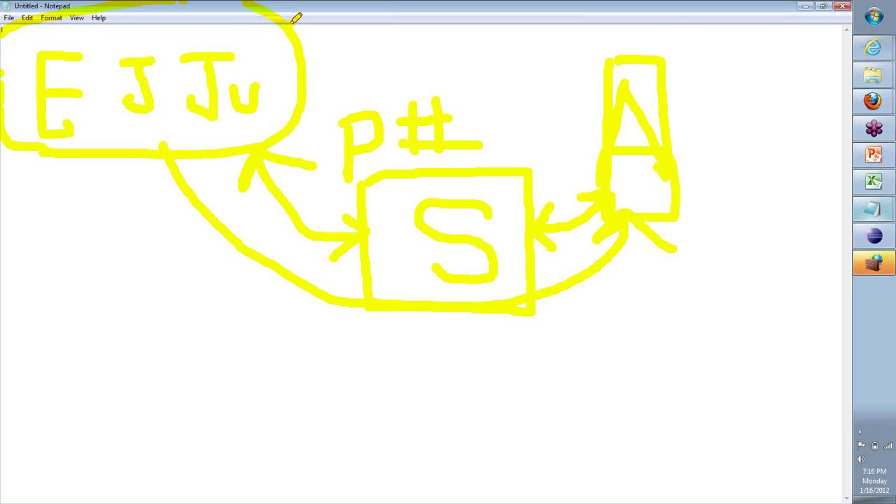
left_click_drag(295, 19, 378, 2)
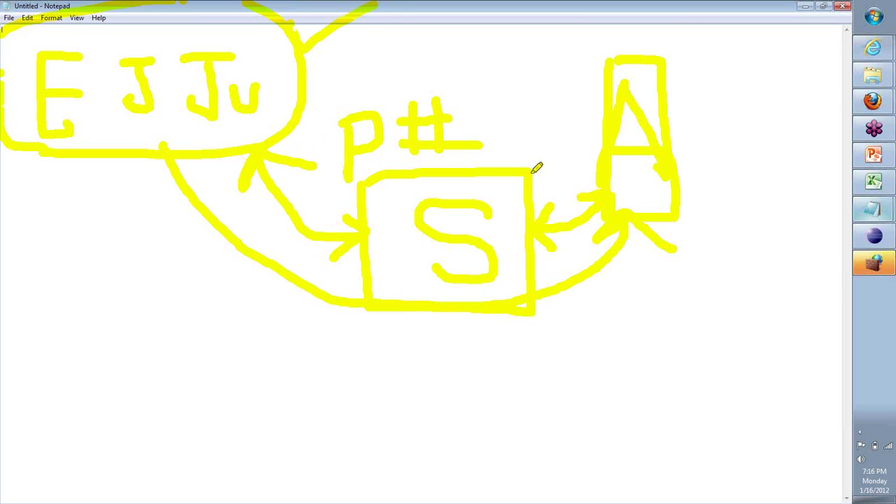
mouse_move(536, 168)
left_mouse_down()
mouse_move(354, 174)
mouse_move(377, 294)
mouse_move(452, 294)
mouse_move(532, 254)
mouse_move(524, 168)
left_mouse_up()
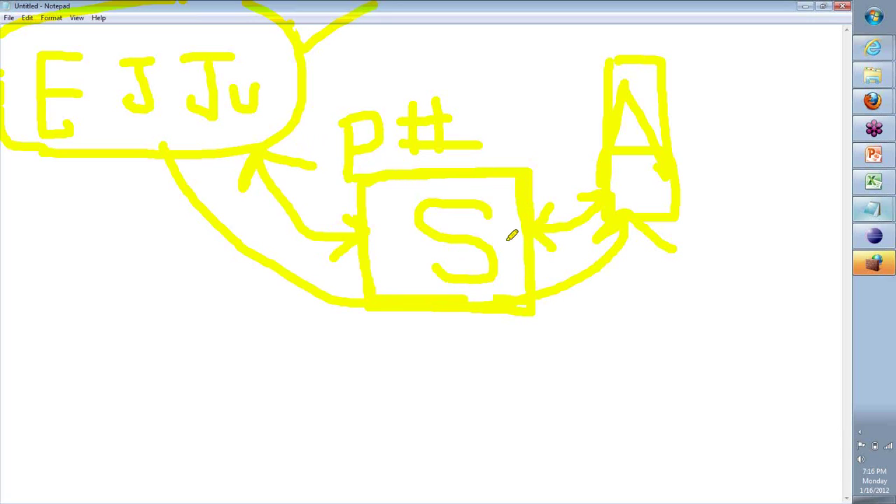
Write R S P# below the diagram and draw an arrow from the R up to the circled E, J and Ju labels
mouse_move(103, 314)
left_mouse_down()
mouse_move(109, 402)
mouse_move(149, 306)
left_mouse_up()
mouse_move(149, 360)
left_mouse_down()
mouse_move(126, 366)
mouse_move(171, 385)
left_mouse_up()
mouse_move(272, 323)
left_mouse_down()
mouse_move(226, 328)
mouse_move(273, 352)
mouse_move(250, 386)
left_mouse_up()
mouse_move(338, 316)
left_mouse_down()
mouse_move(349, 387)
mouse_move(366, 340)
mouse_move(354, 360)
left_mouse_up()
left_click_drag(422, 319, 428, 395)
left_click_drag(460, 323, 465, 388)
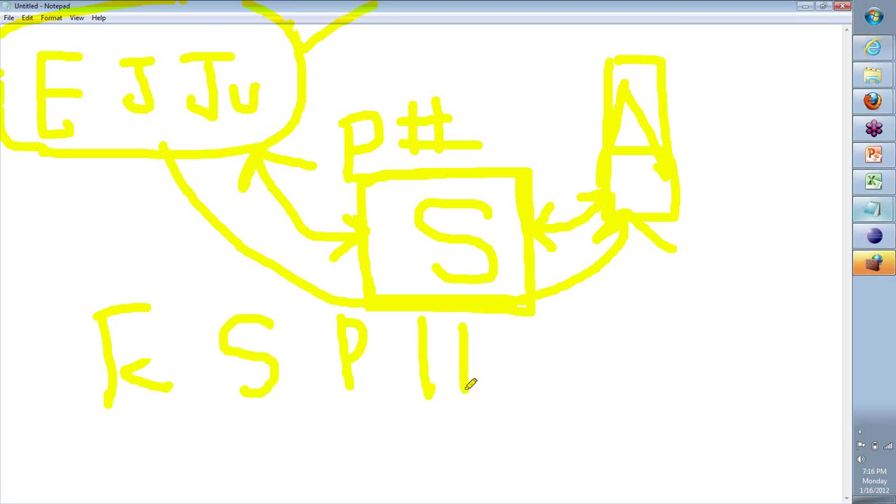
left_click_drag(386, 352, 464, 341)
left_click_drag(495, 374, 512, 373)
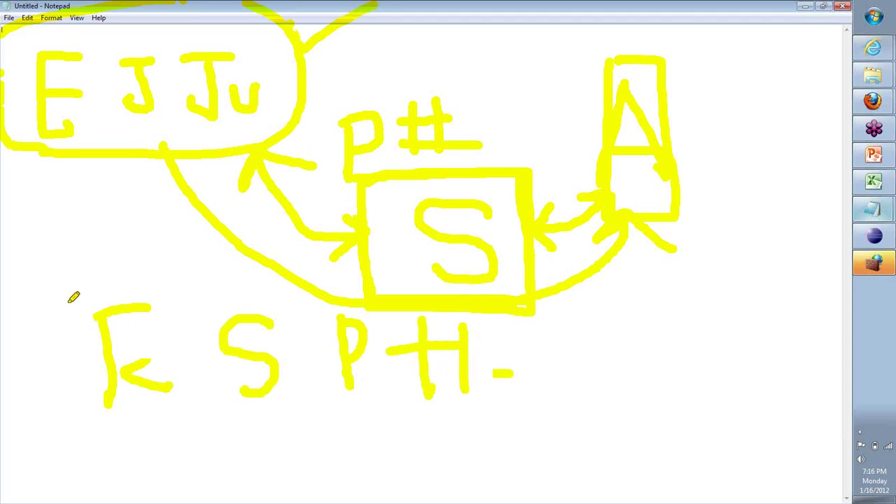
mouse_move(75, 286)
left_mouse_down()
mouse_move(56, 170)
mouse_move(36, 164)
mouse_move(27, 181)
left_mouse_up()
left_click_drag(52, 156, 90, 191)
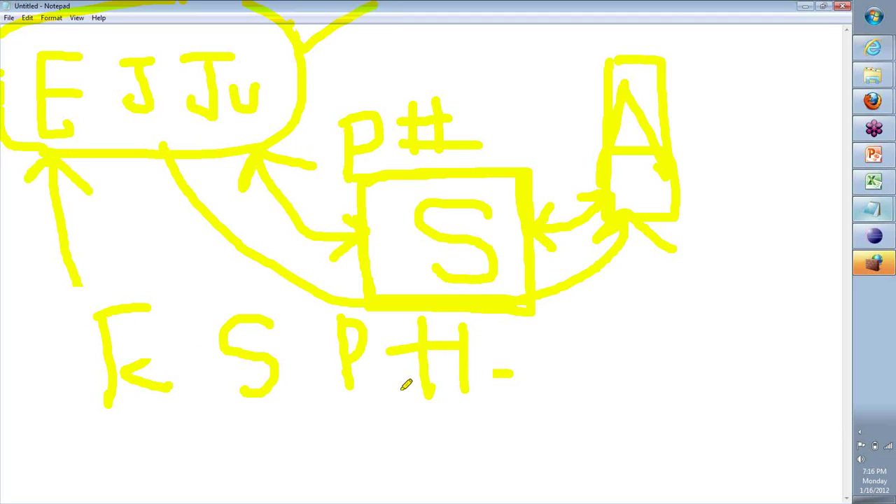
Write 1234 as the port number beneath the lower P# label and circle it
left_click_drag(365, 418, 364, 387)
left_click_drag(342, 359, 332, 371)
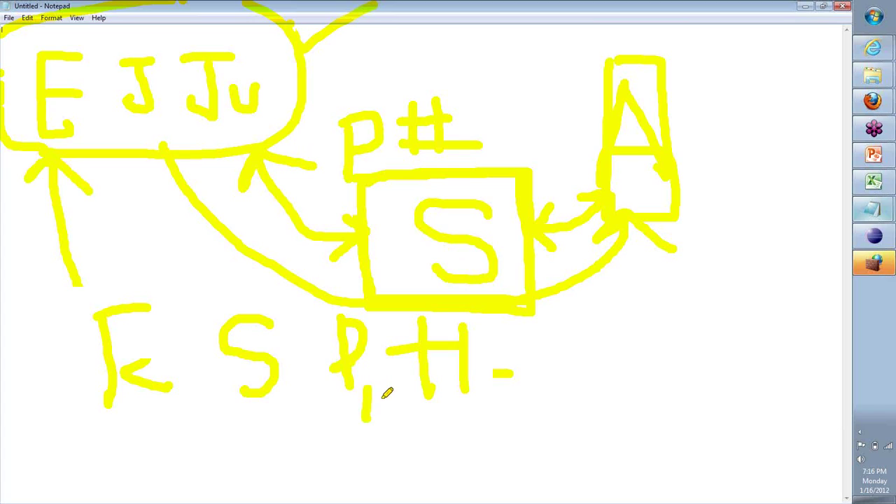
left_click_drag(422, 375, 490, 374)
left_click_drag(379, 399, 413, 437)
mouse_move(426, 401)
left_mouse_down()
mouse_move(452, 398)
mouse_move(480, 427)
mouse_move(448, 448)
left_mouse_up()
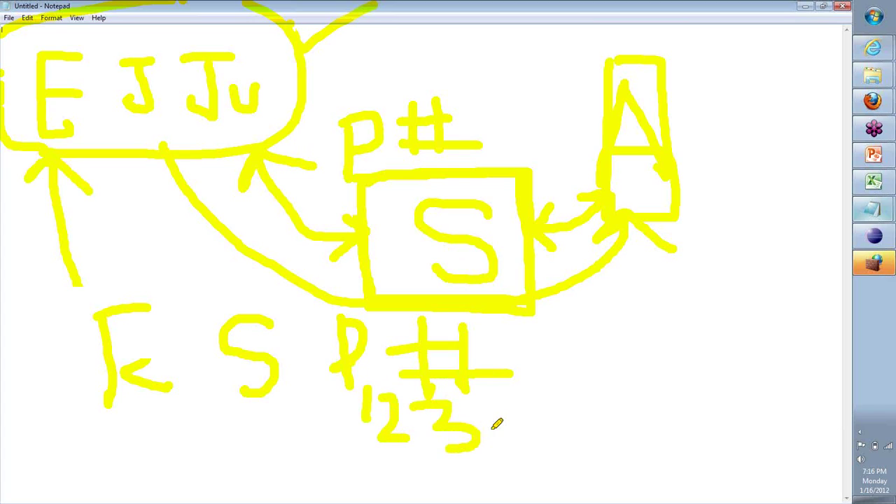
mouse_move(488, 401)
left_mouse_down()
mouse_move(530, 420)
mouse_move(407, 389)
mouse_move(357, 450)
mouse_move(378, 464)
left_mouse_up()
left_click_drag(395, 465, 528, 468)
left_click_drag(526, 414, 526, 454)
mouse_move(528, 468)
left_mouse_down()
mouse_move(574, 410)
mouse_move(562, 403)
left_mouse_up()
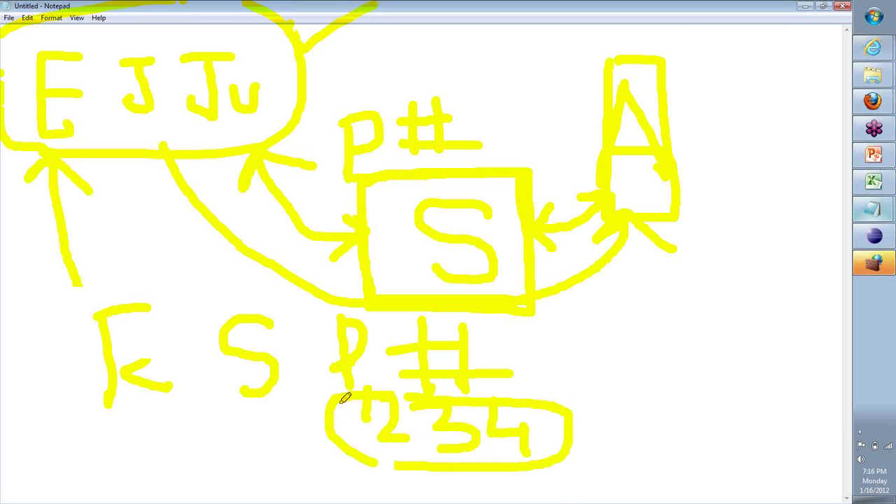
Draw an arrow from the circled 1234 to the E, J, Ju group and outline the R S P# group
mouse_move(248, 285)
left_mouse_down()
mouse_move(230, 250)
mouse_move(210, 241)
left_mouse_up()
mouse_move(196, 214)
left_mouse_down()
mouse_move(150, 165)
mouse_move(129, 197)
mouse_move(171, 171)
left_mouse_up()
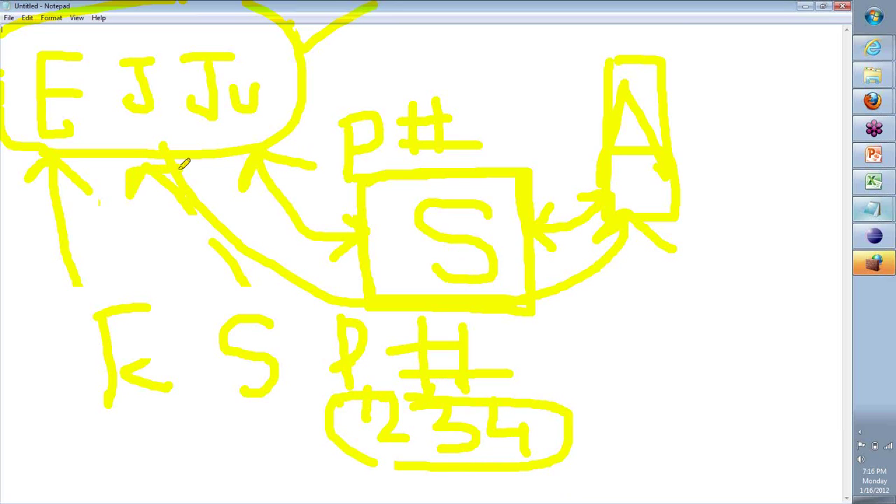
mouse_move(538, 321)
left_mouse_down()
mouse_move(536, 310)
mouse_move(210, 280)
mouse_move(49, 356)
mouse_move(157, 498)
left_mouse_up()
mouse_move(493, 499)
left_mouse_down()
mouse_move(586, 426)
mouse_move(552, 360)
left_mouse_up()
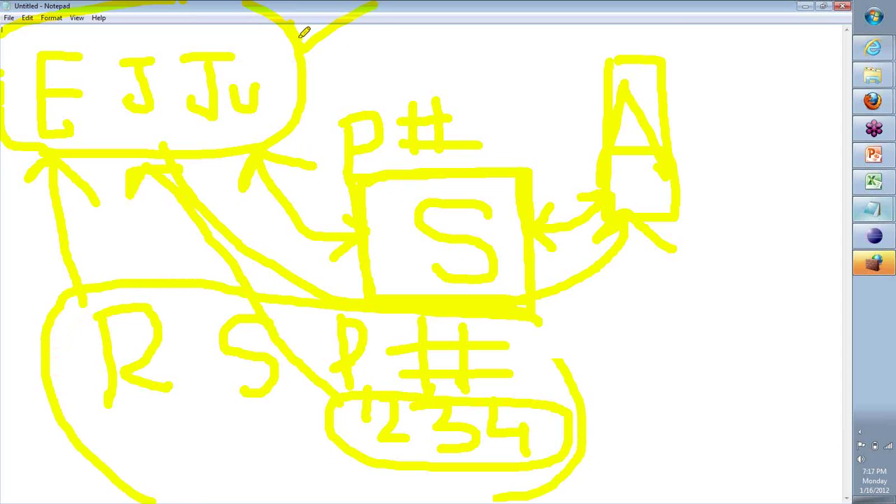
mouse_move(304, 33)
left_mouse_down()
mouse_move(310, 60)
mouse_move(374, 1)
left_mouse_up()
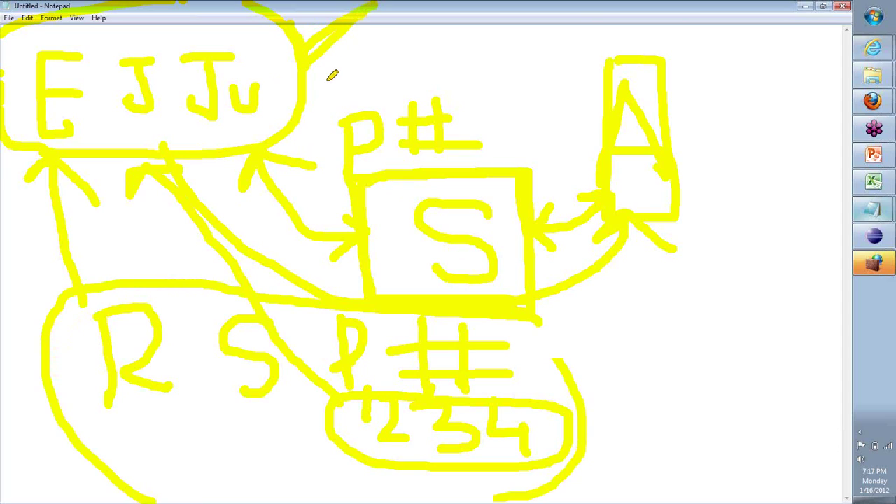
Return to Eclipse and examine the RuntimeException in the failure trace and the DefaultSelenium call in setUp
left_click(868, 263)
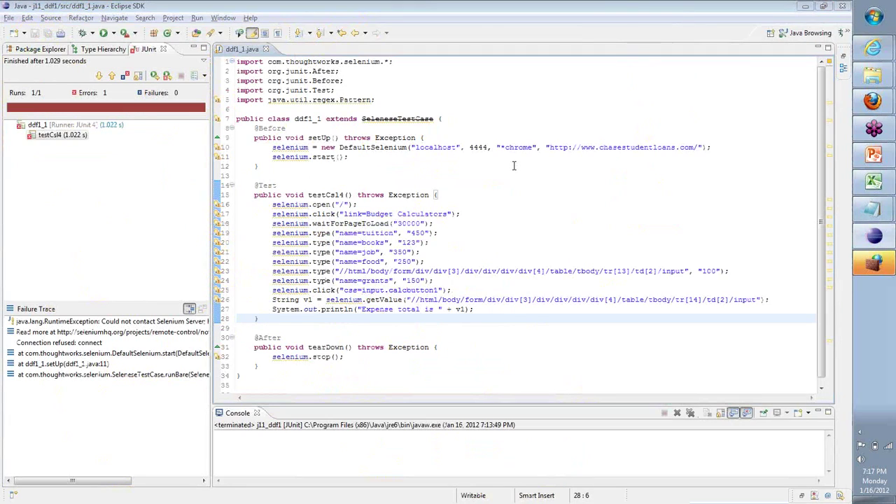
left_click(154, 322)
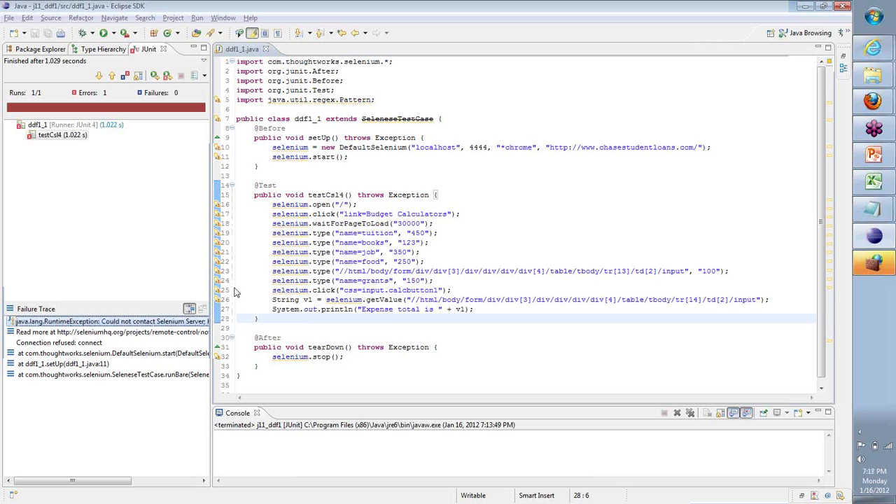
left_click(474, 147)
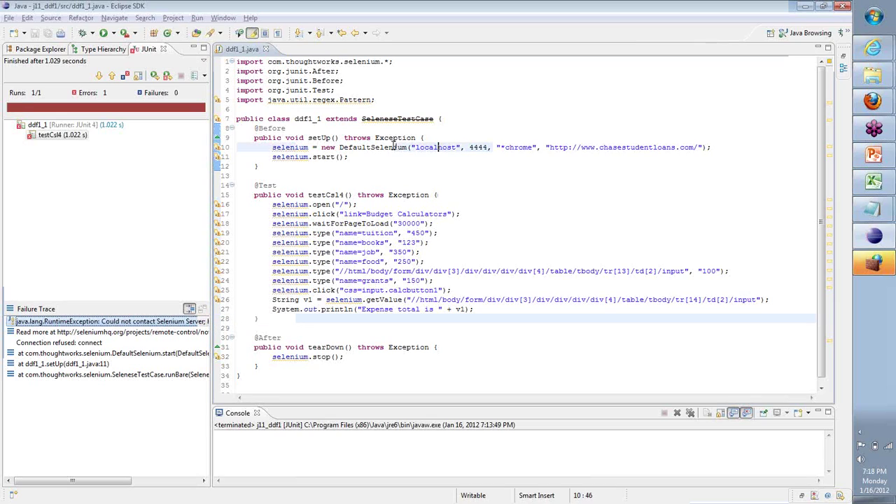
left_click_drag(340, 147, 524, 147)
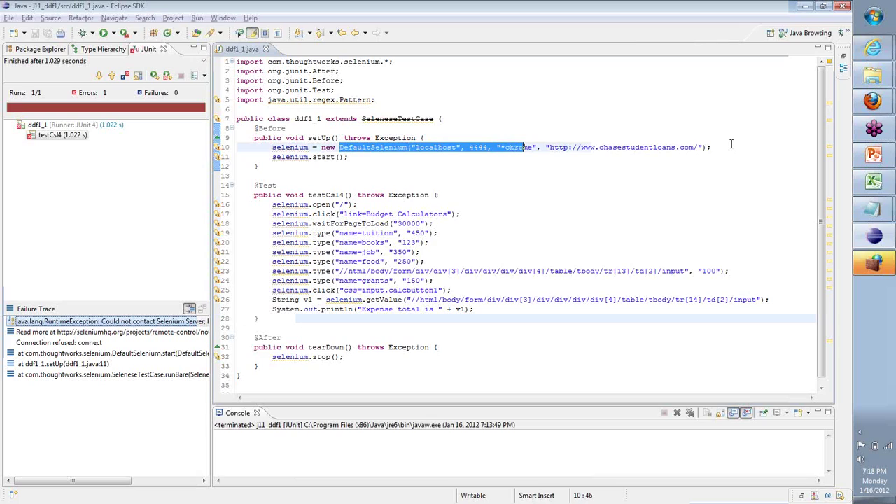
left_click_drag(731, 144, 731, 146)
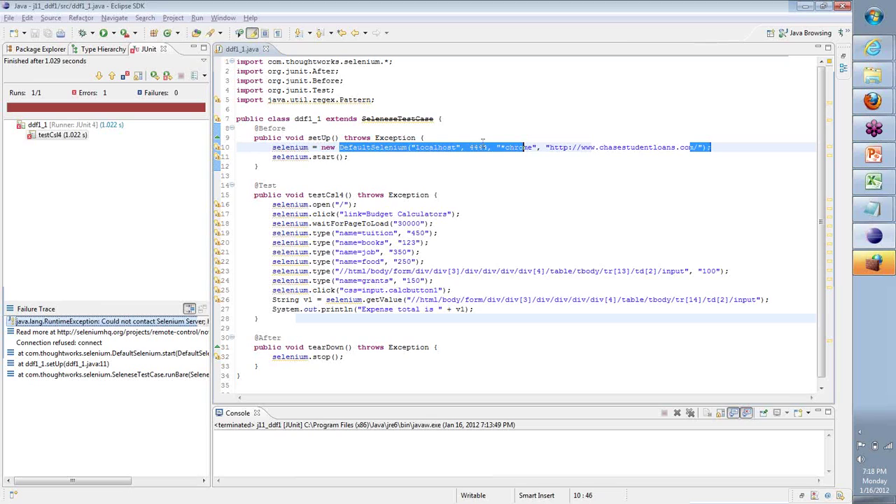
triple_click(479, 147)
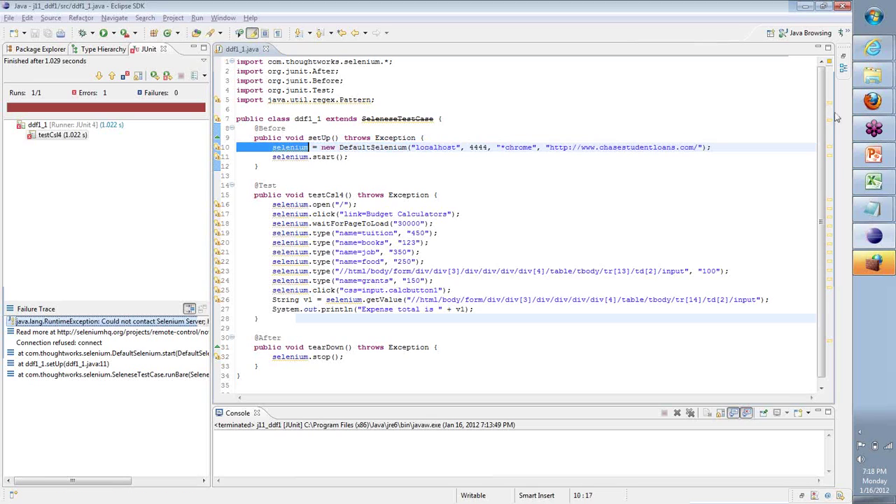
Switch to the JAR folder in Windows Explorer, view the launch_4444 text file, and close it
mouse_move(873, 74)
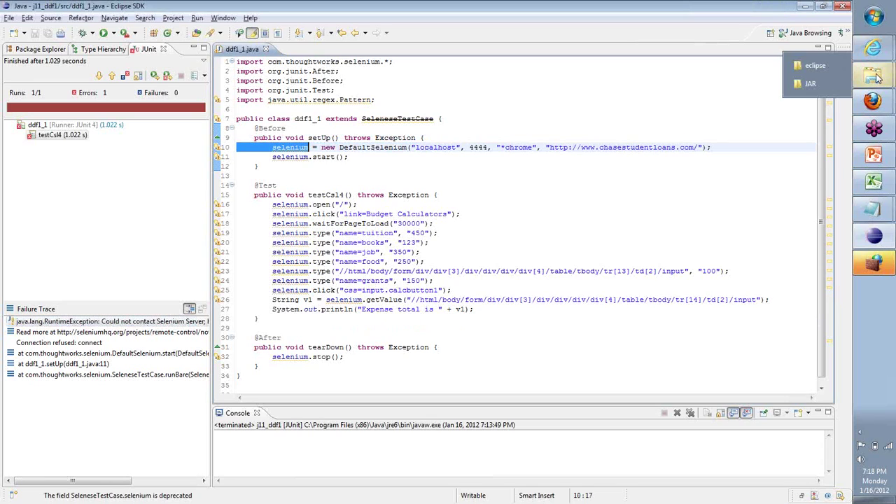
left_click(809, 82)
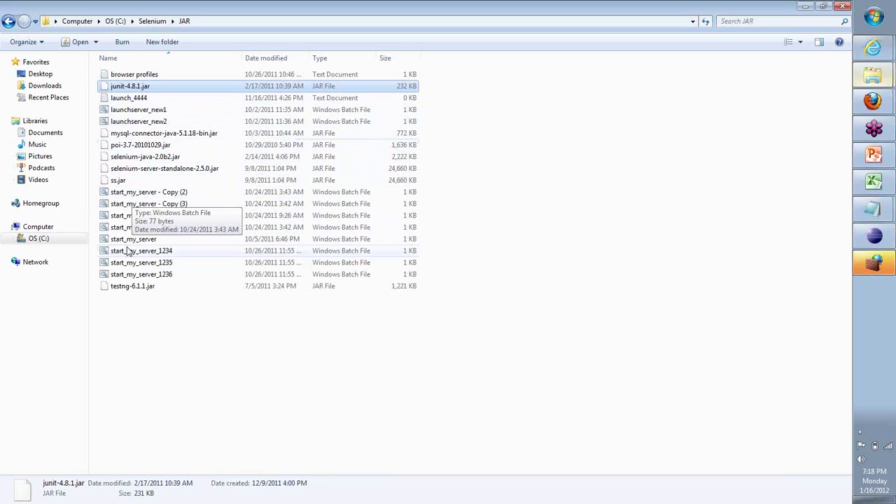
double_click(126, 103)
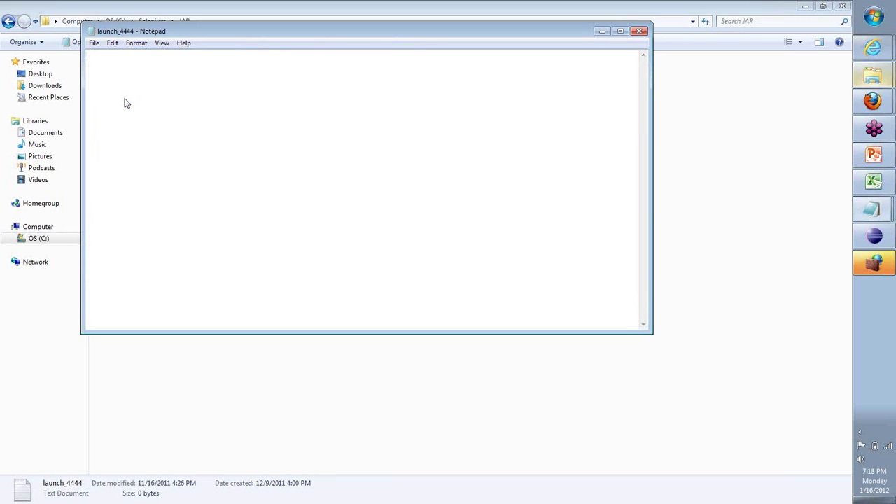
key("alt+F4")
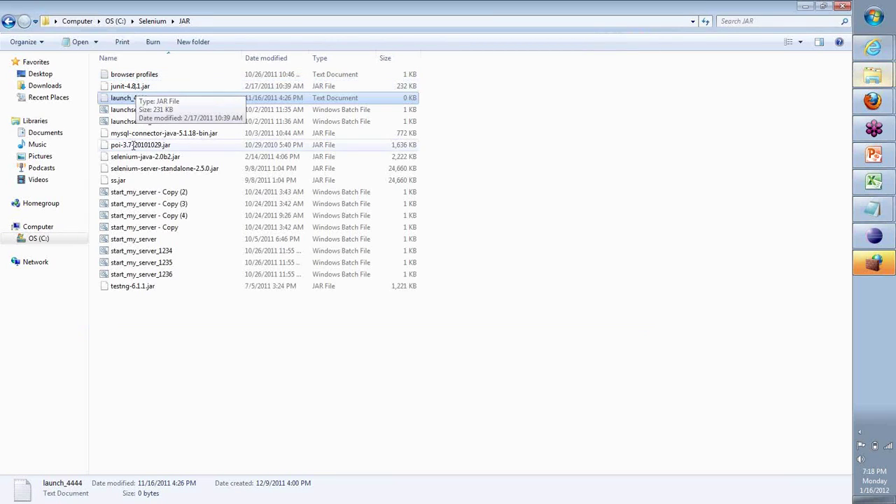
Open the launchserver_new1 batch file for editing, highlight its cd C:\Selenium\JAR line, and shrink the Notepad window to make room beside it
right_click(138, 112)
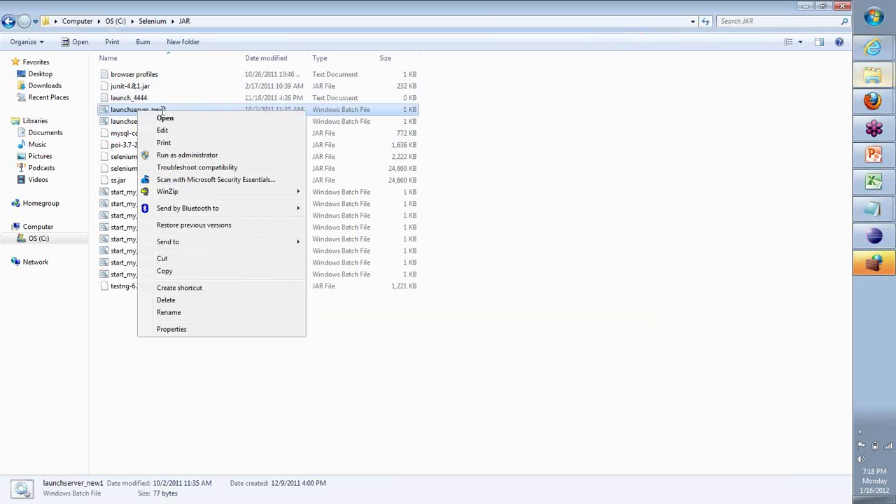
left_click(168, 127)
left_click_drag(411, 35, 578, 266)
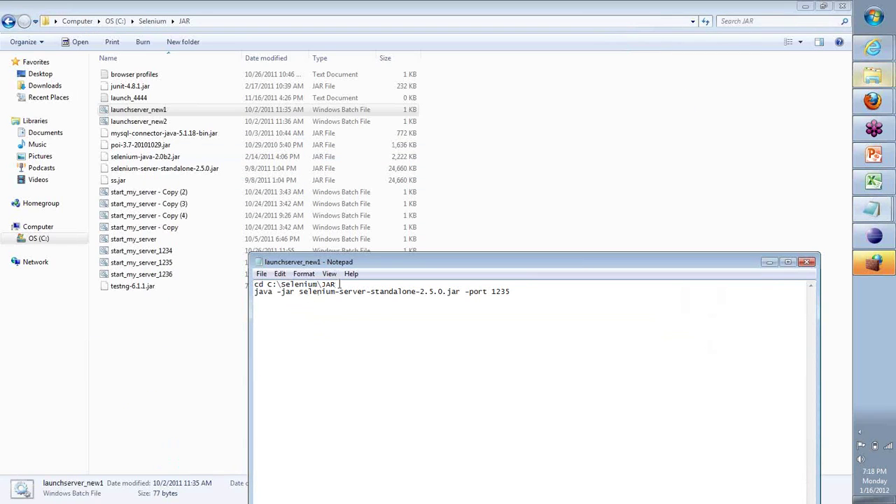
left_click_drag(339, 284, 255, 285)
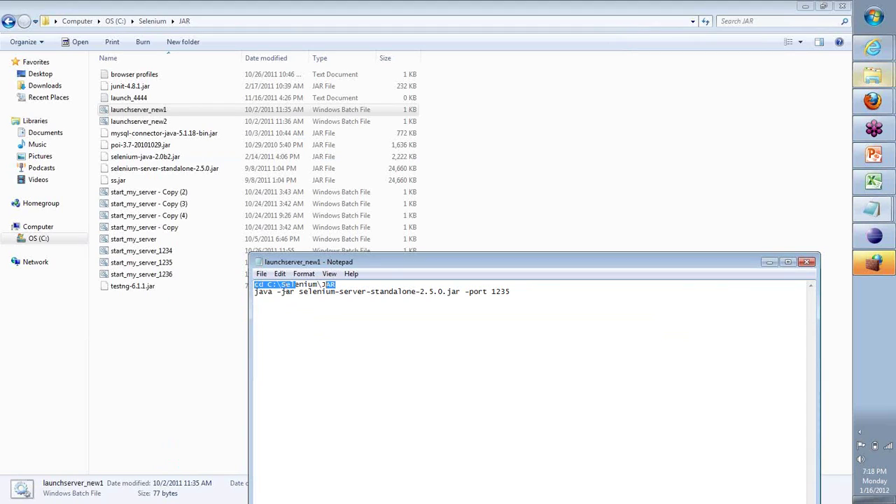
left_click_drag(473, 264, 240, 39)
left_click_drag(593, 353, 354, 347)
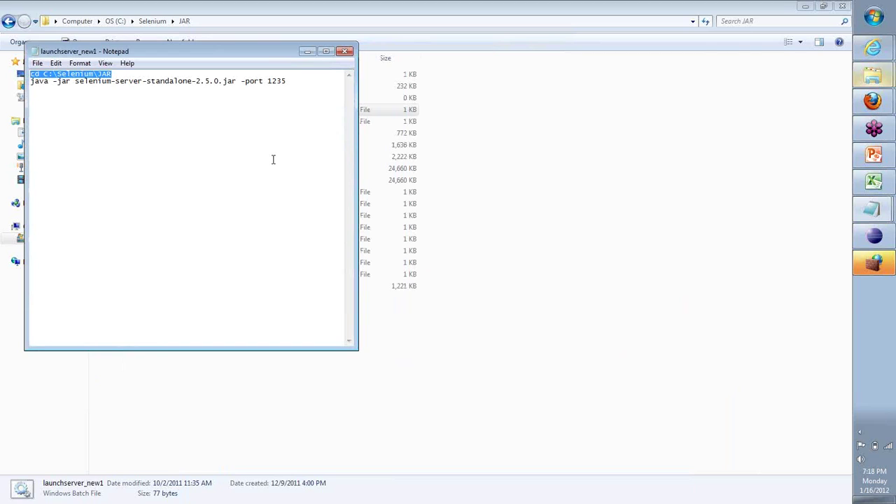
Open a Command Prompt window with cmd and place it beside the launchserver_new1 Notepad window
key("super+r")
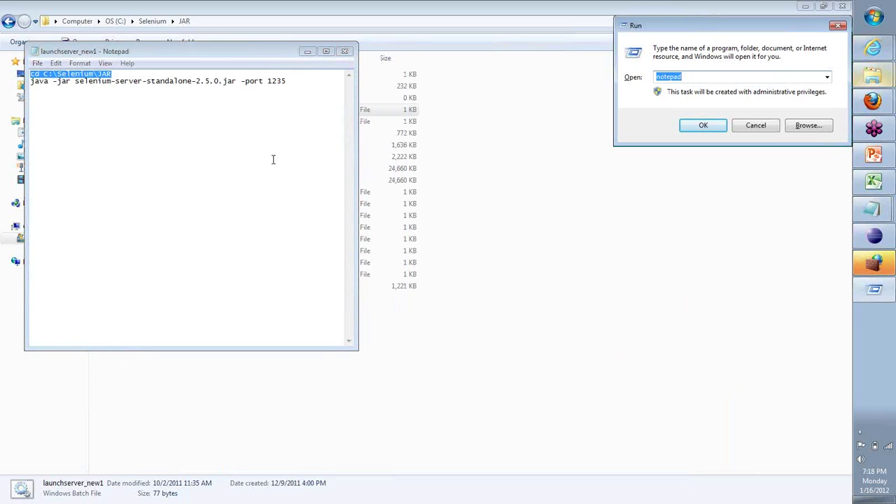
type("cmd")
key("Return")
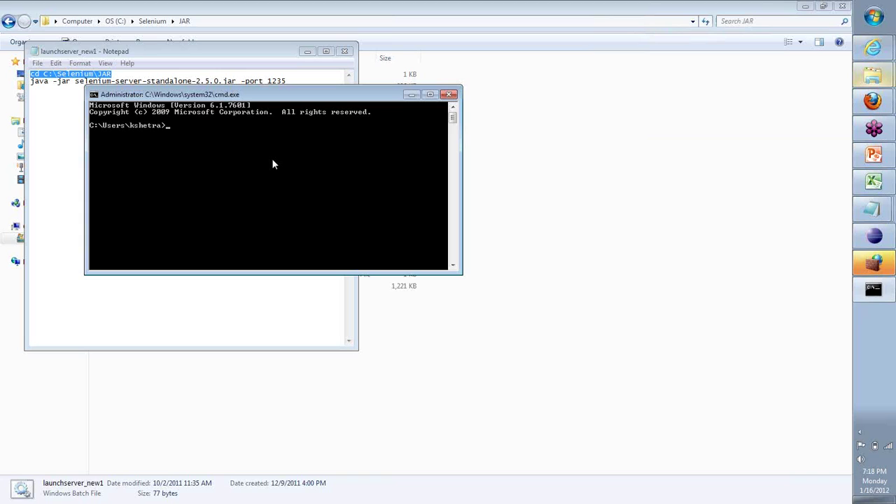
left_click_drag(279, 101, 568, 55)
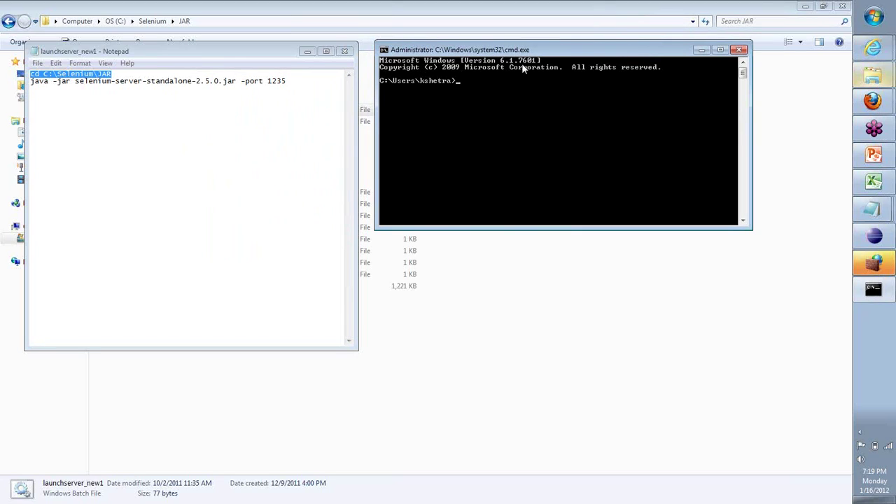
Change the Command Prompt directory up to C:\ with cd.. and into the Selenium folder
type("cd..")
key("Return")
type("cd..")
key("Return")
type("cd Selenium")
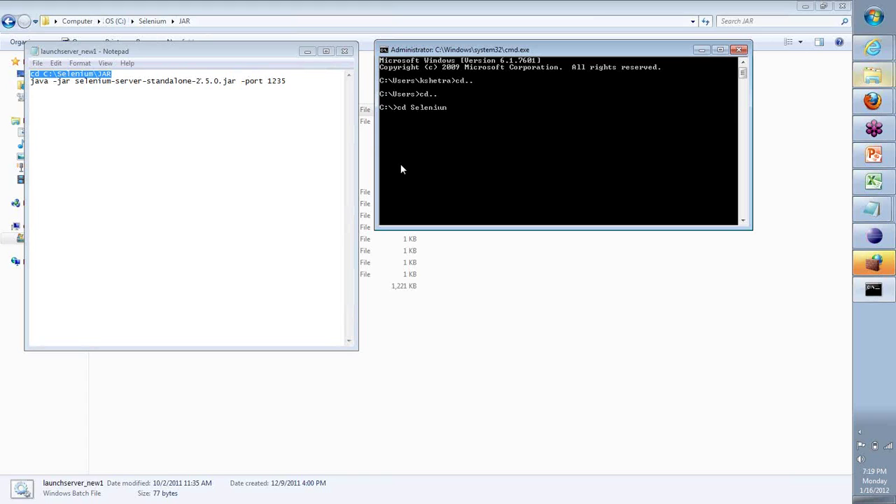
key("Return")
List the contents of C:\Selenium with dir and look through the listing for the JAR folder
key("Return")
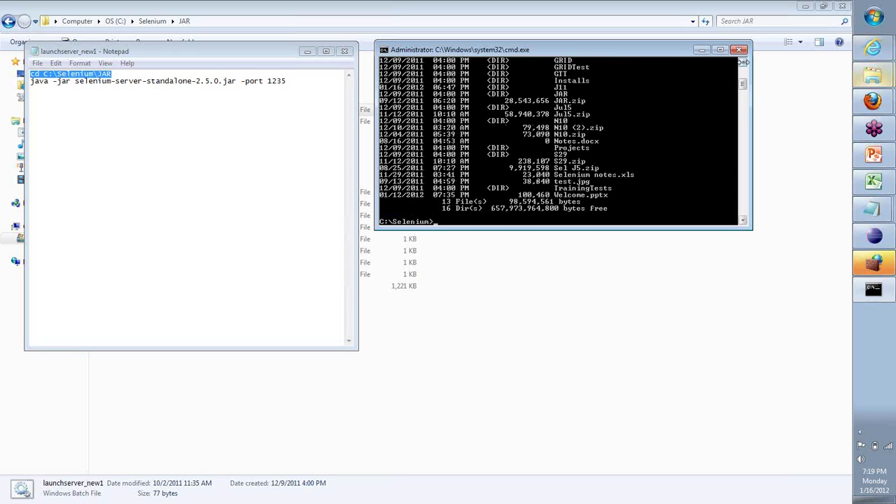
scroll(743, 61, "up", 8)
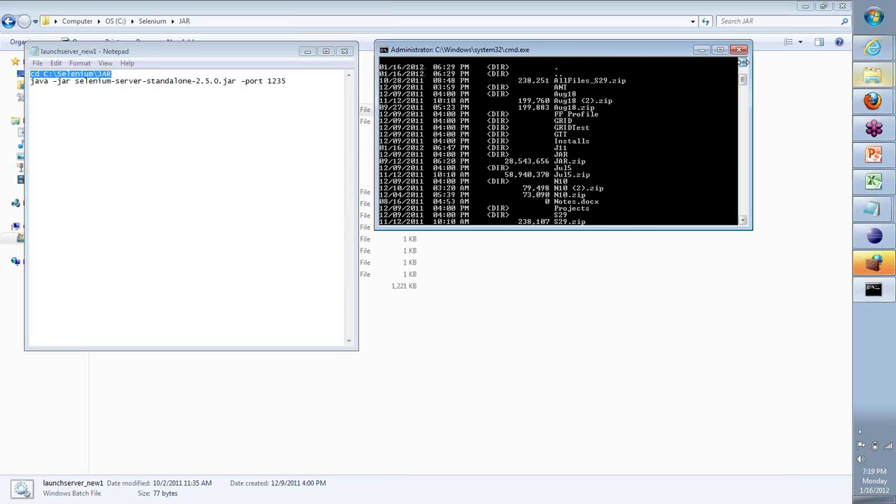
scroll(743, 62, "up", 6)
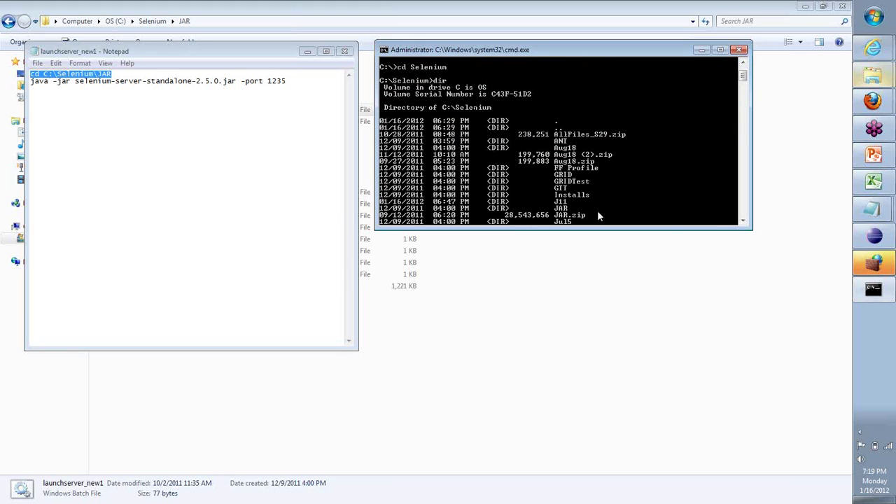
left_click(744, 221)
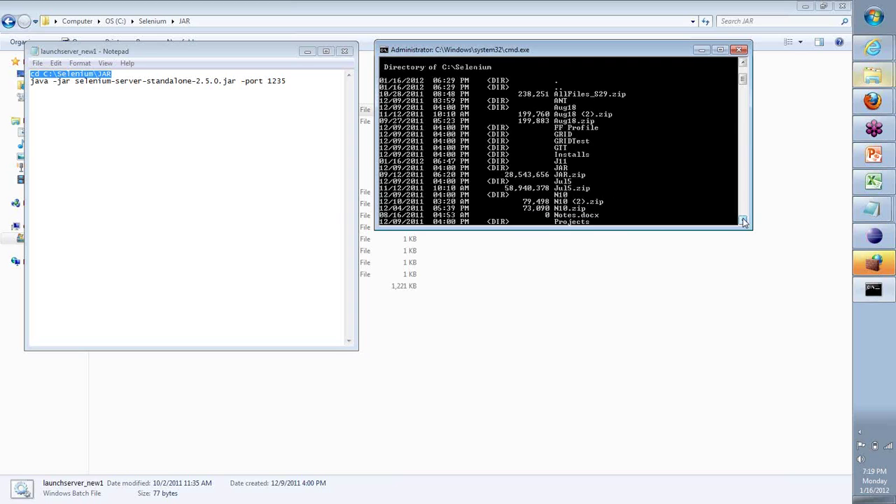
Review the rest of the C:\Selenium directory listing and highlight the cd C:\Selenium\JAR line in the launchserver_new1 file
left_click(744, 221)
left_click(743, 221)
left_click(743, 221)
left_click(743, 221)
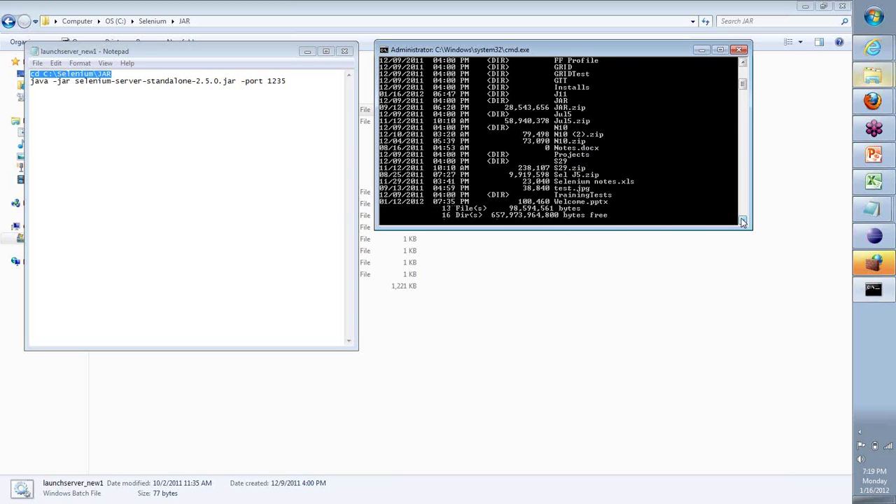
left_click(743, 222)
left_click(32, 79)
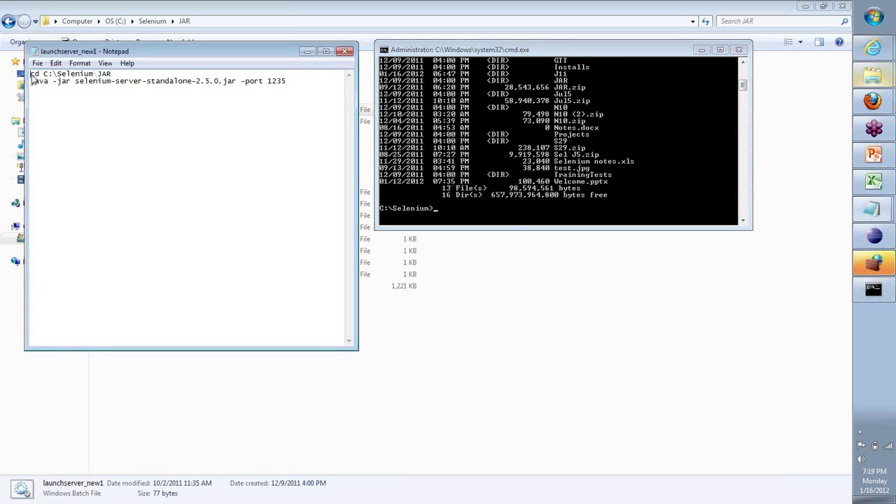
mouse_move(32, 79)
left_mouse_down()
mouse_move(118, 82)
mouse_move(31, 76)
left_mouse_up()
left_click(120, 82)
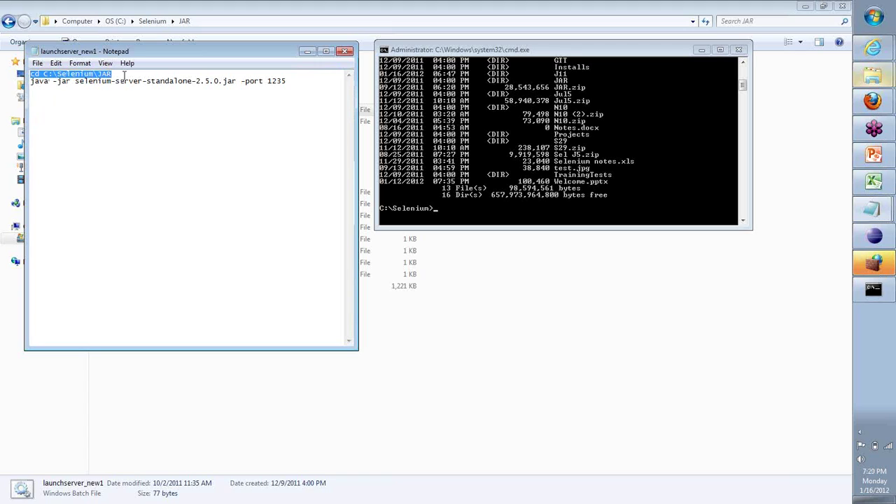
left_click_drag(112, 74, 33, 73)
Change the Command Prompt directory into the JAR folder with cd jar and list its contents with dir
left_click(459, 213)
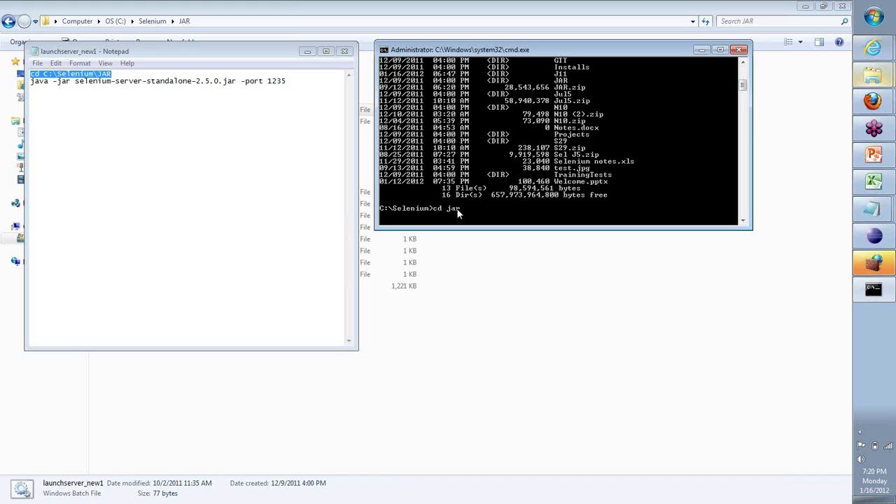
key("Return")
type("dir")
key("Return")
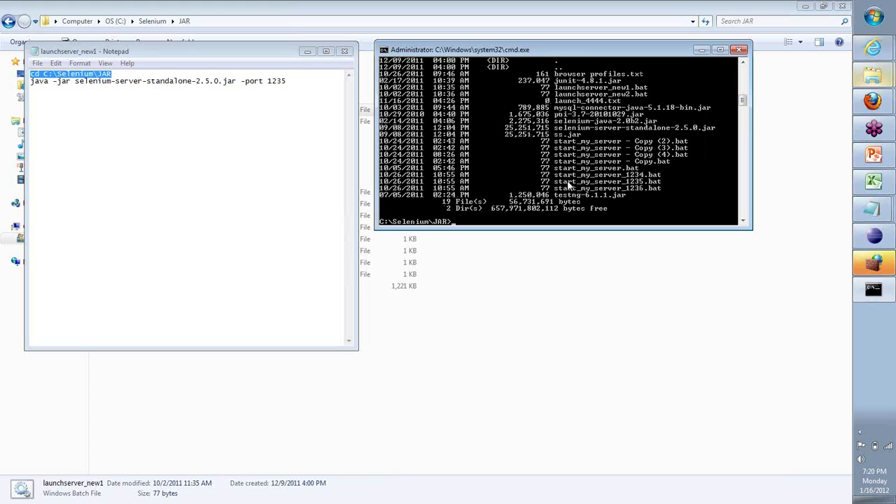
Return to the launchserver_new1 file and highlight its java -jar selenium-server-standalone-2.5.0.jar -port 1235 line
left_click(452, 361)
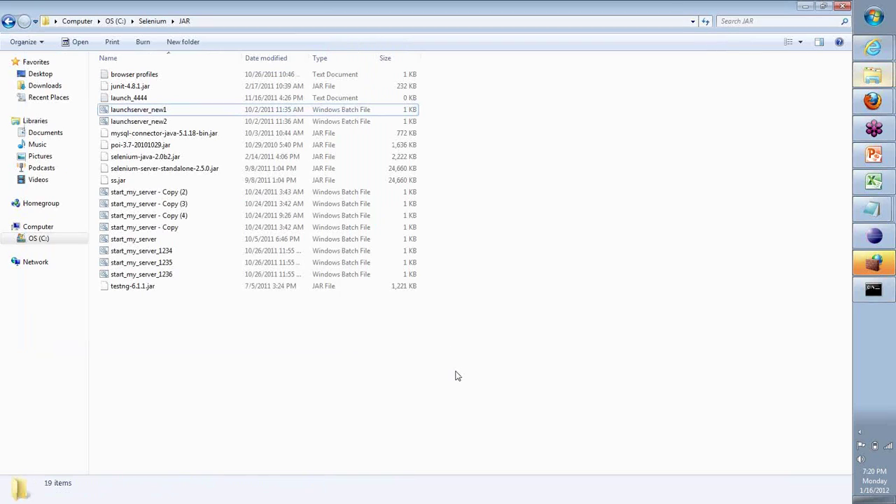
key("alt+Tab")
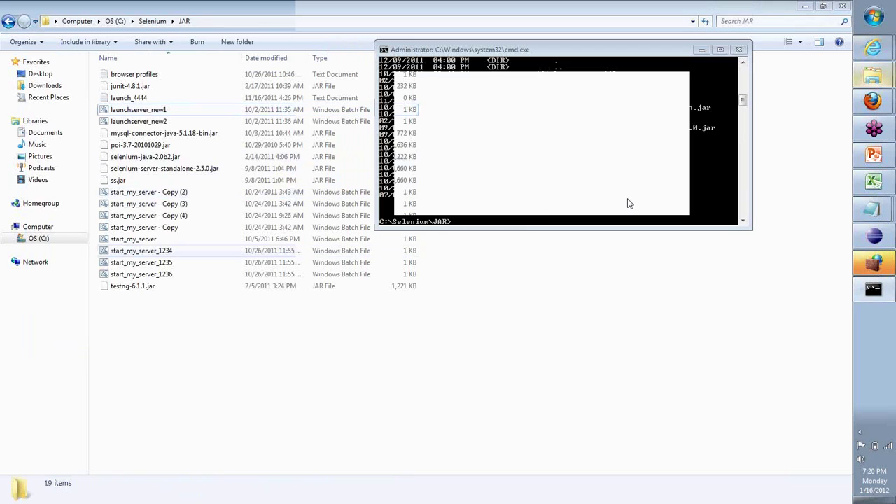
key("alt+Tab")
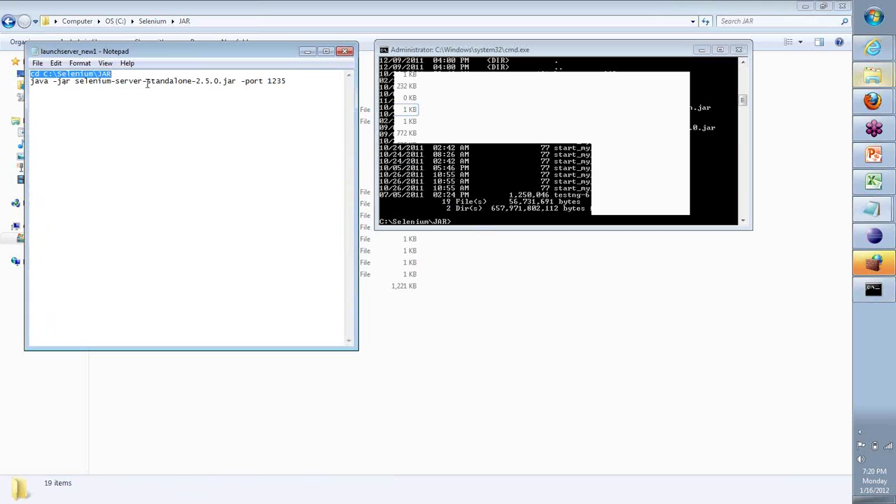
left_click_drag(296, 81, 30, 82)
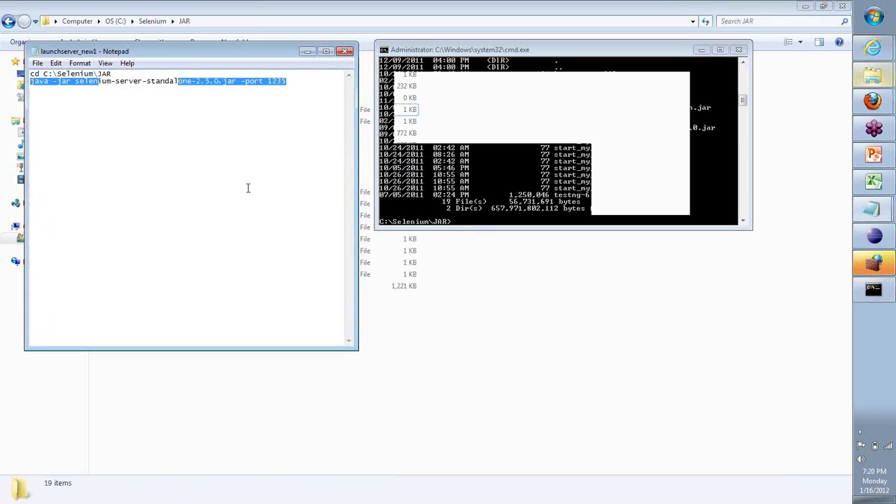
Enter java -jar selenium-server-standalone-2.5.0.jar at the C:\Selenium\JAR prompt without running it
left_click(465, 222)
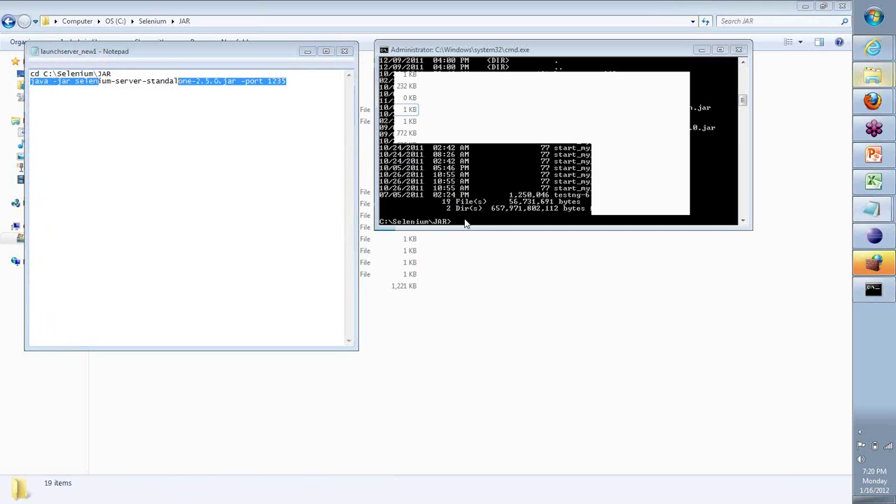
type("jav")
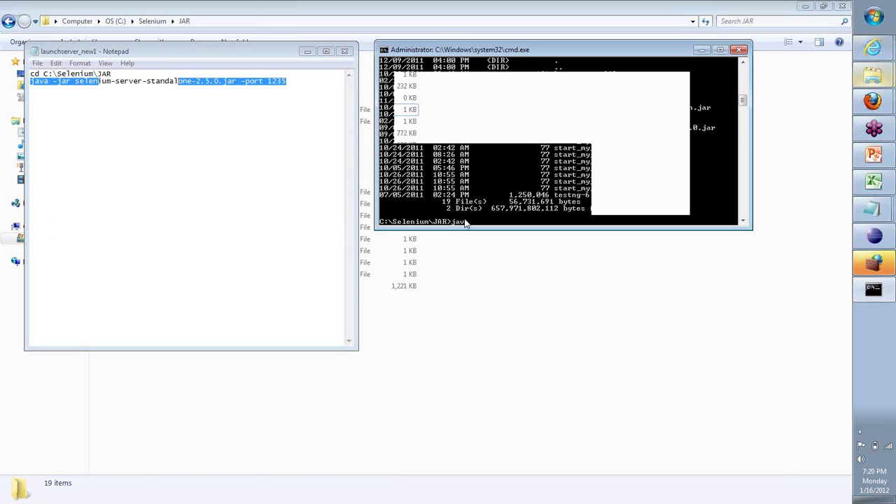
type("a -jar")
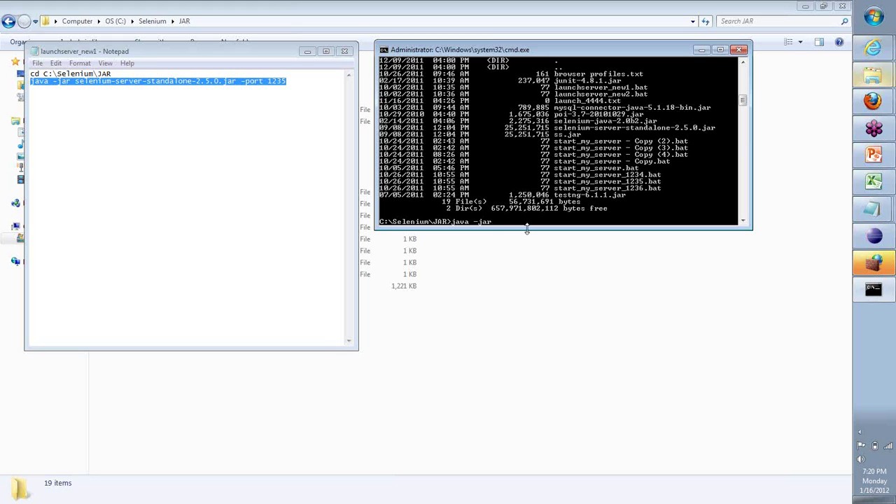
left_click(585, 301)
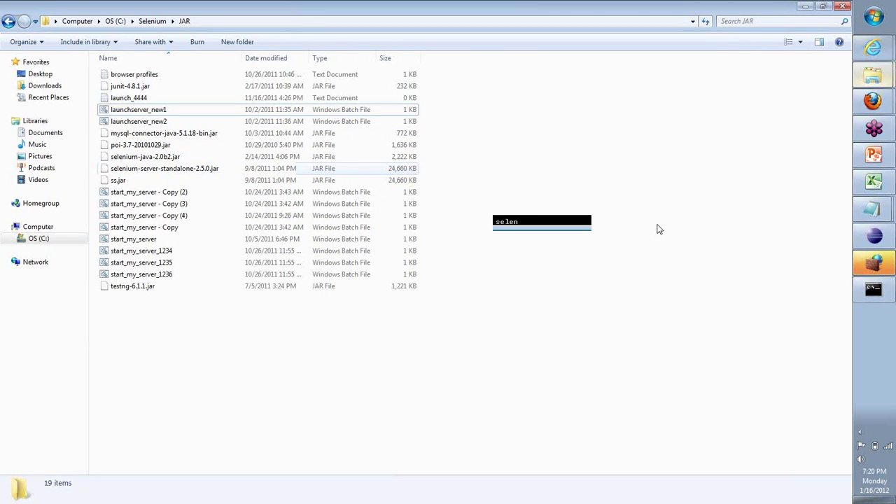
type("-server")
type("-standalo")
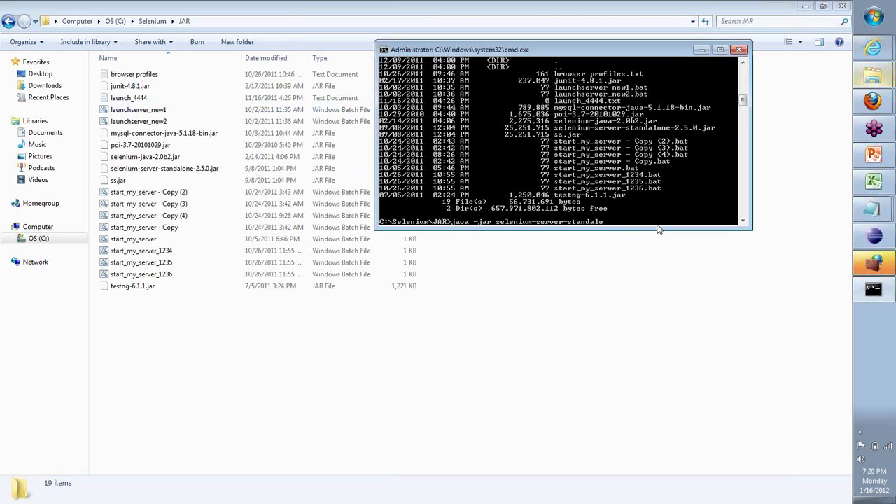
type("ne-2.5.0.jar")
Check the port argument in launchserver_new1 and append -port 4444 to the java command at the Command Prompt
key("alt+Tab")
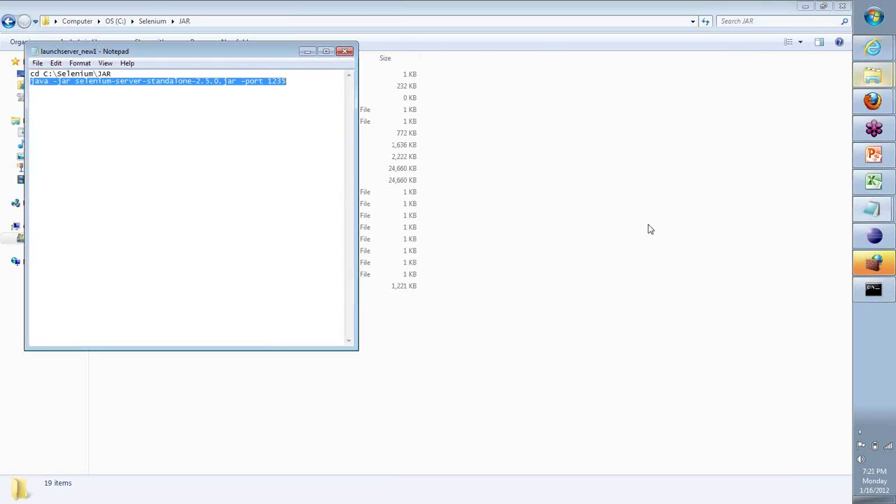
key("alt+Tab")
key("alt+Tab")
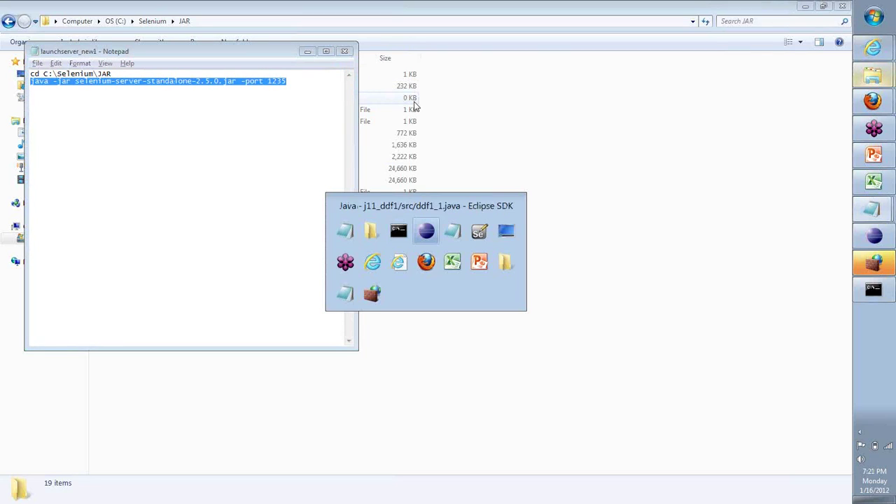
key("alt+shift+Tab")
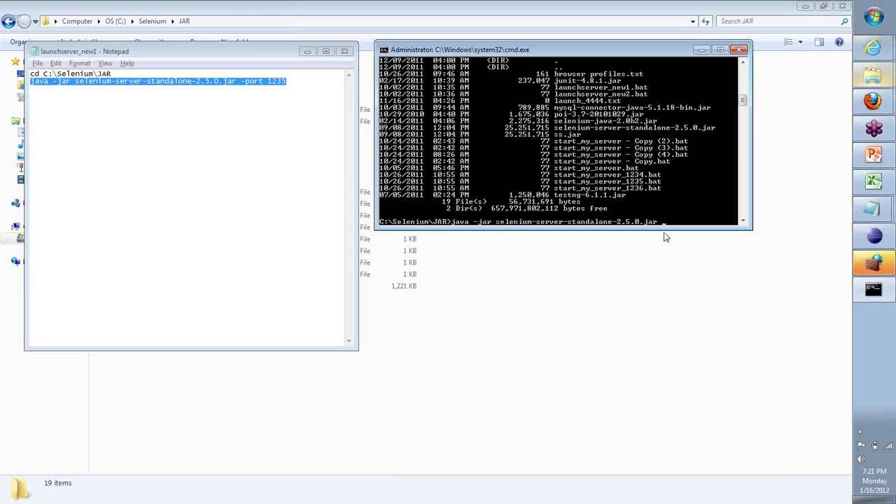
type("-port 4444")
Create a new text document named server_launch_4444 in the JAR folder and open it for editing
left_click(87, 115)
left_click(327, 392)
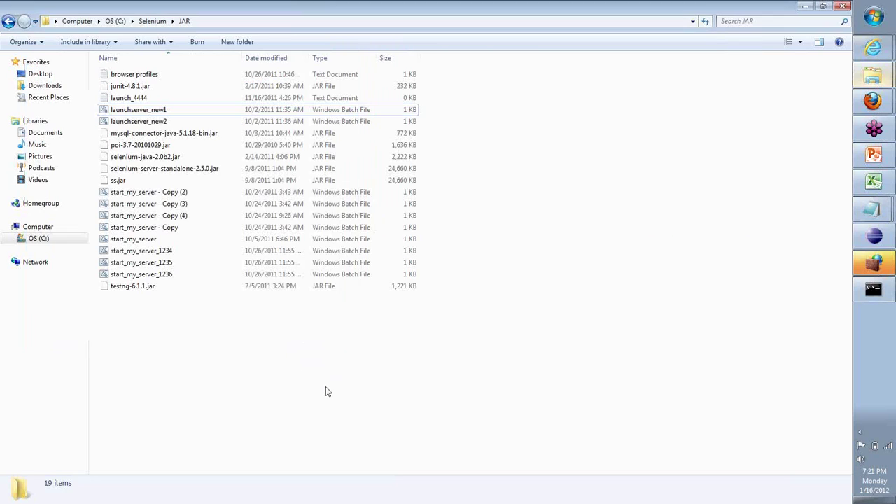
right_click(326, 391)
mouse_move(367, 359)
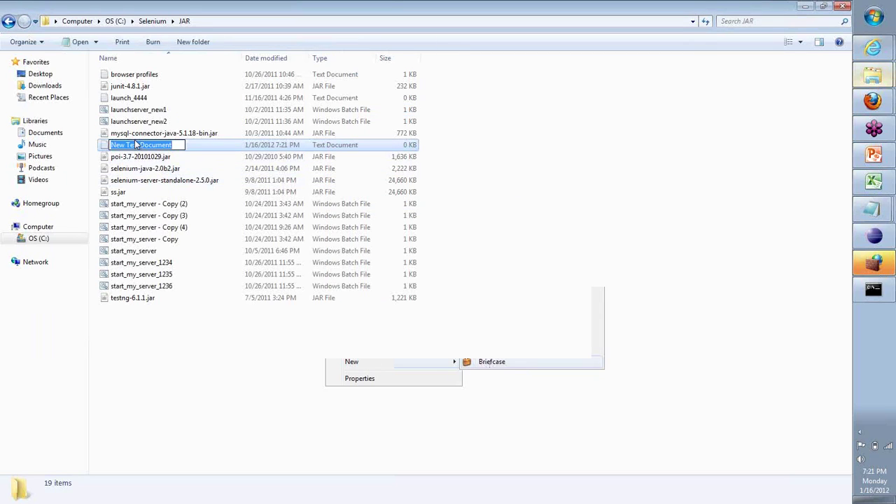
type("server_l")
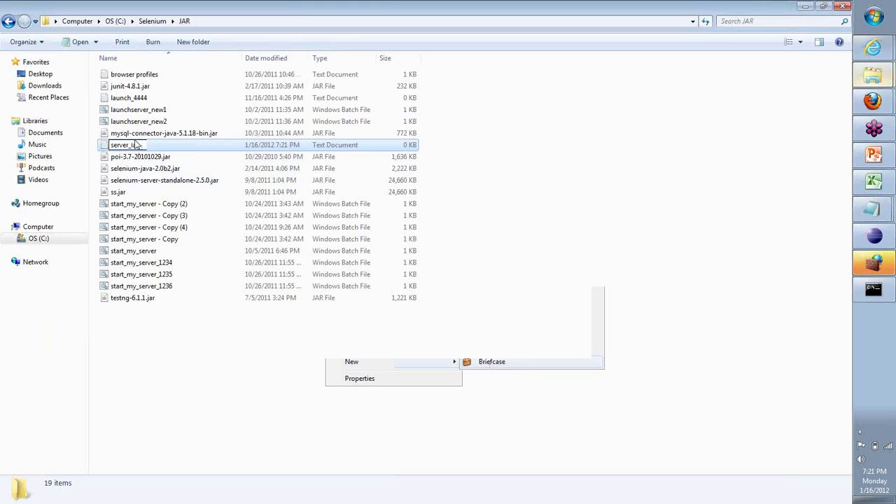
type("aunch_4444")
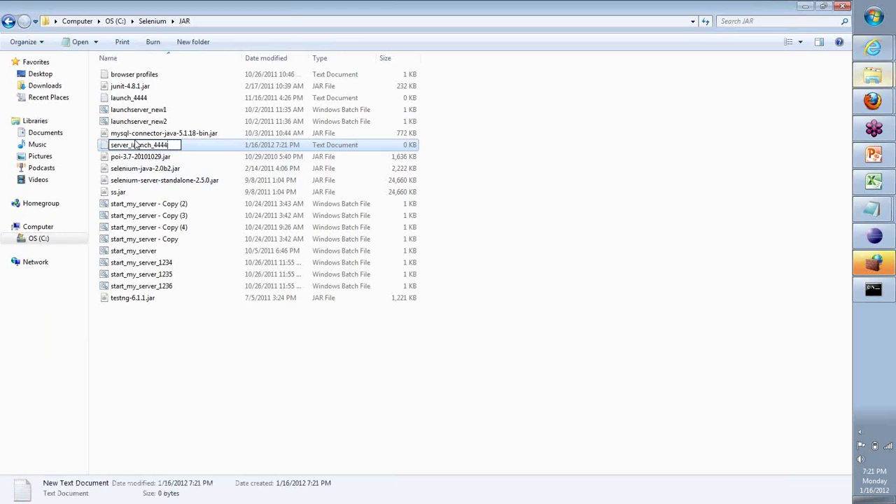
key("Return")
key("Return")
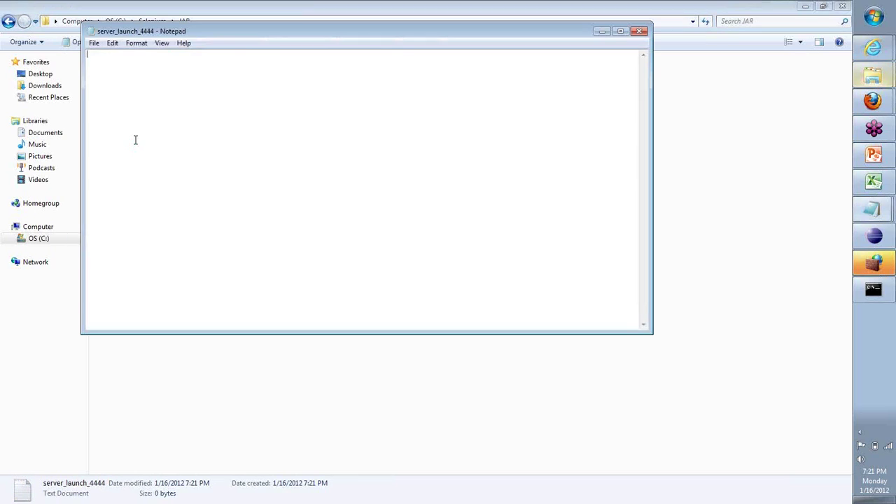
Copy the cd C:\Selenium\JAR line from launchserver_new1 into the empty server_launch_4444 file
key("alt+Tab")
key("Tab")
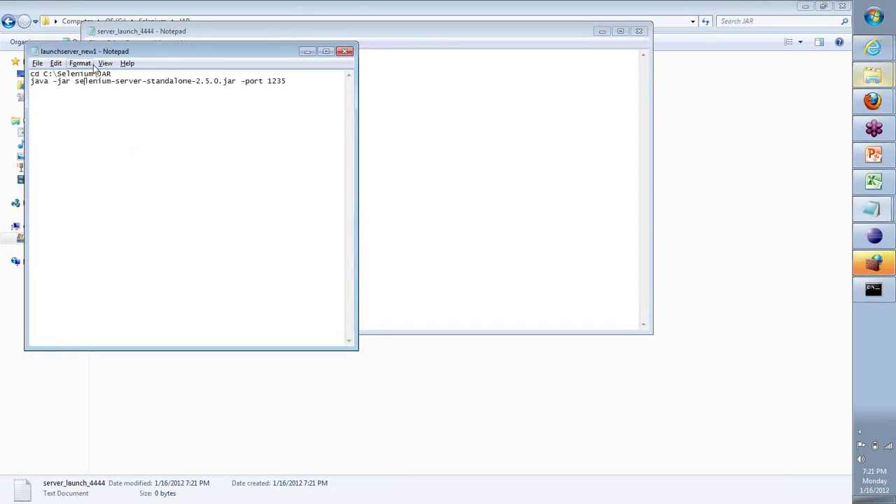
left_click(188, 32)
left_click_drag(187, 33, 199, 155)
left_click_drag(134, 75, 30, 74)
key("ctrl+c")
left_click(434, 243)
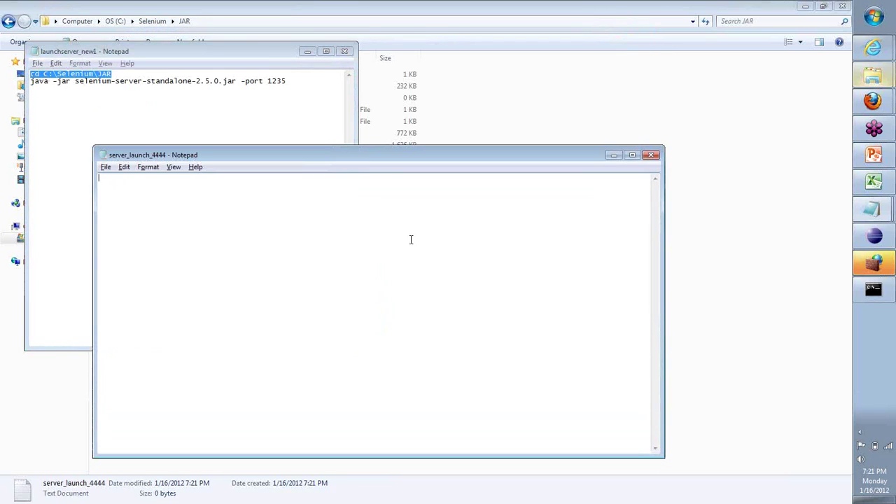
key("ctrl+v")
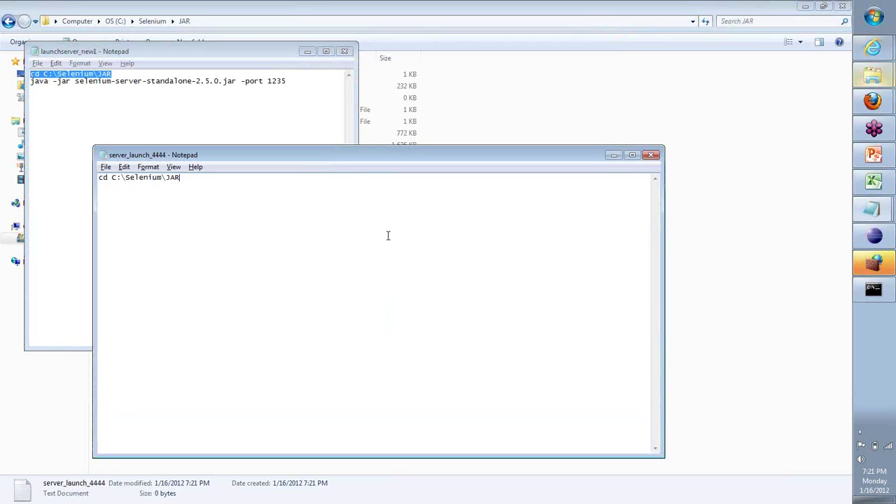
Copy the java -jar line from launchserver_new1 onto the second line of server_launch_4444 and set its port to 4444
left_click(310, 82)
left_click(28, 81, "shift")
key("ctrl+c")
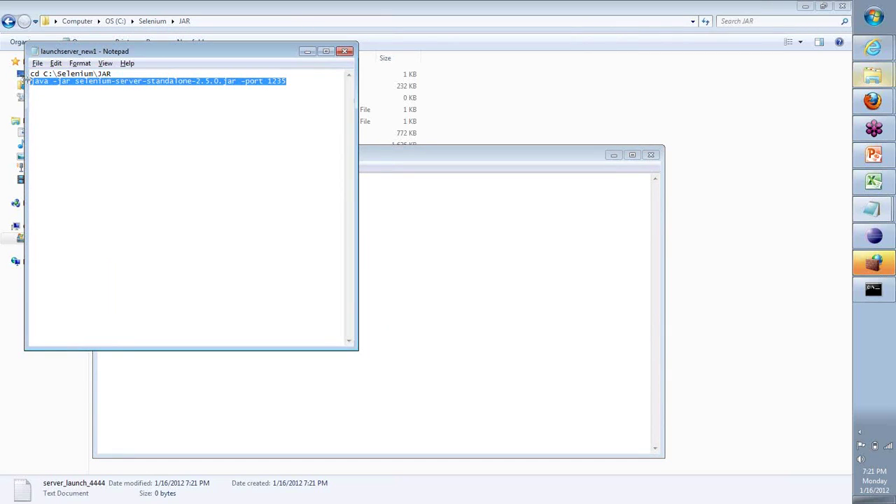
left_click(299, 149)
key("Return")
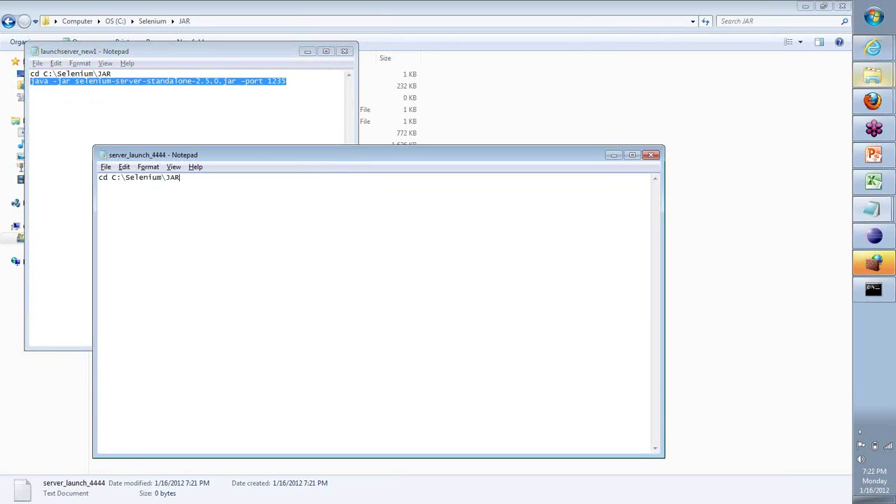
key("ctrl+v")
key("BackSpace")
key("BackSpace")
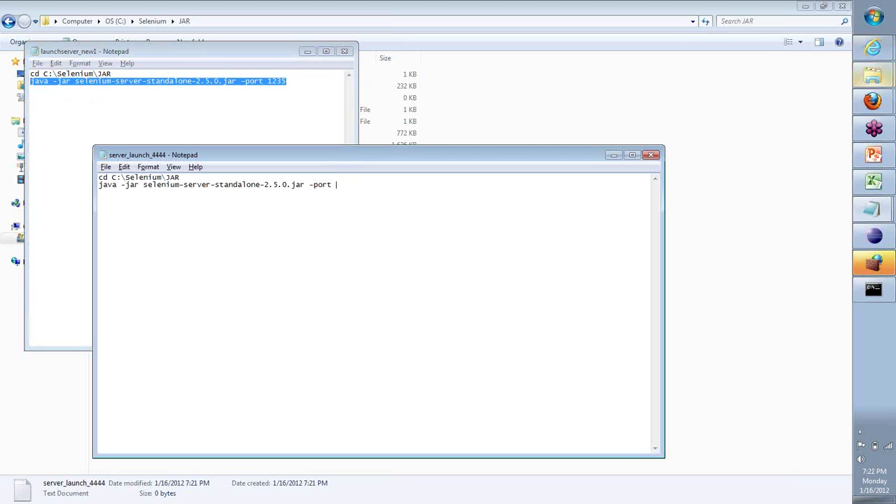
type("4444")
Try port 1231 in the java command of server_launch_4444 and restore port 4444
left_click(857, 47)
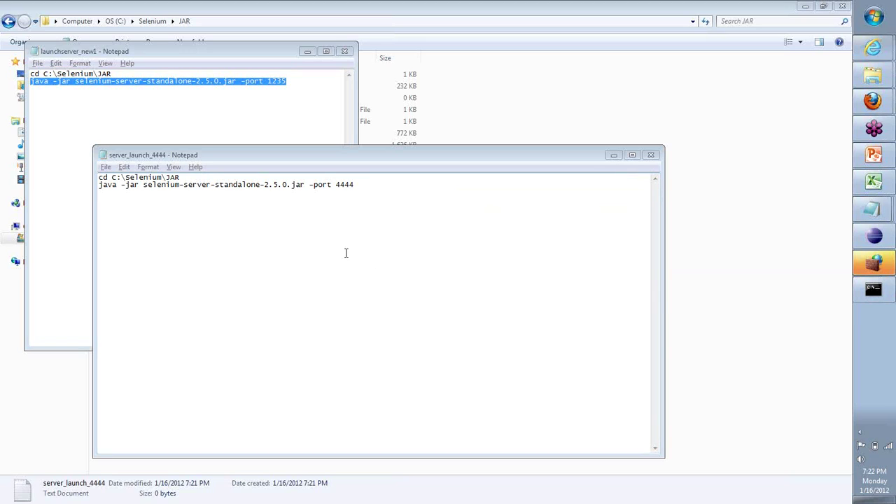
double_click(346, 185)
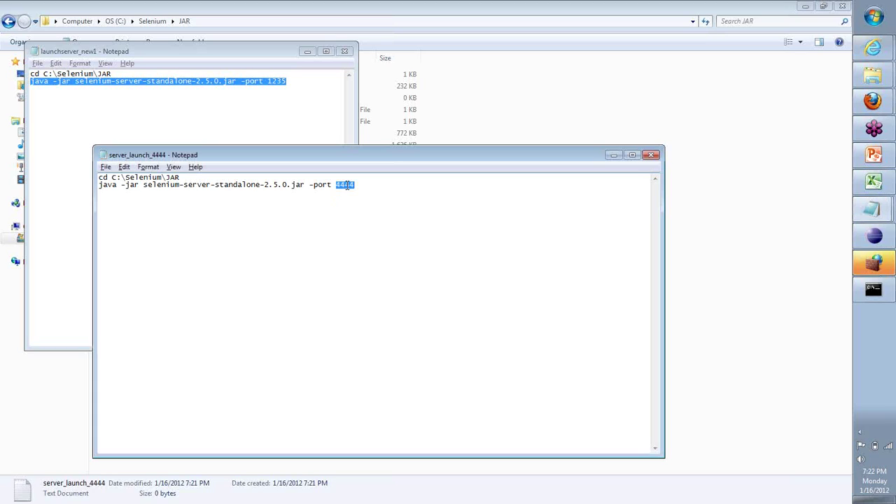
type("1231")
key("BackSpace")
key("BackSpace")
key("BackSpace")
key("BackSpace")
type("4444")
Compare the java command in server_launch_4444 with the one in launchserver_new1
mouse_move(884, 193)
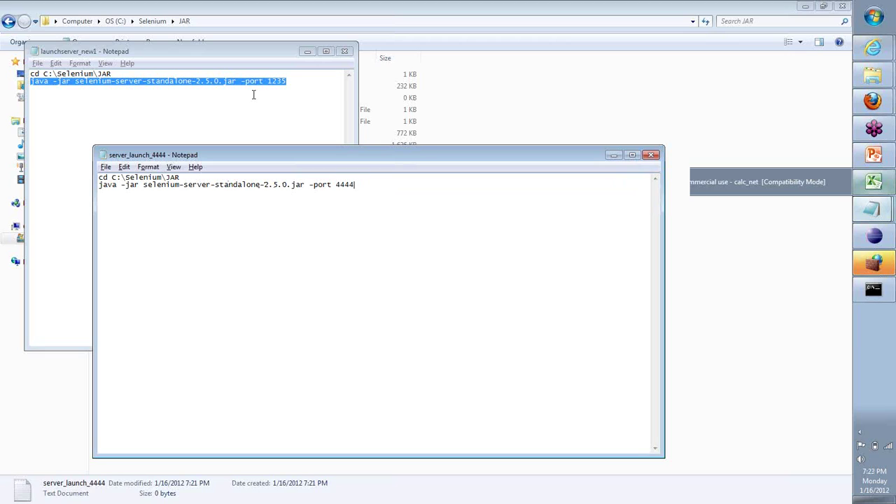
left_click(378, 110)
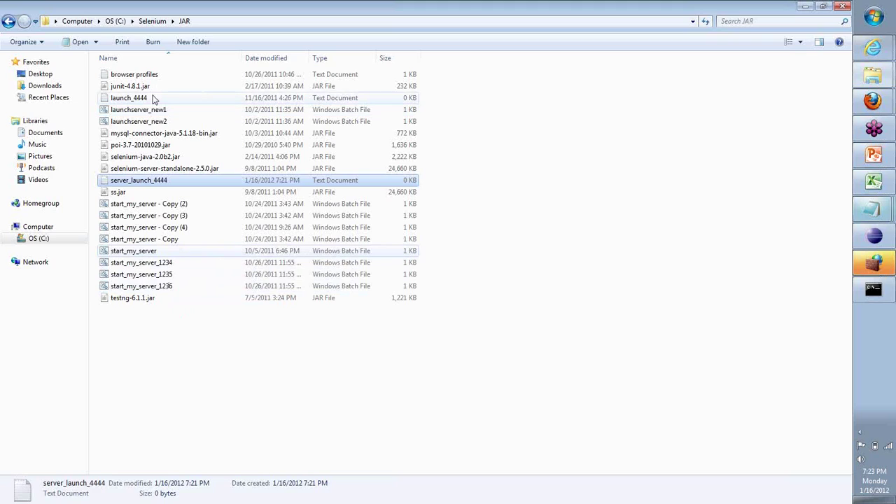
key("alt+Tab")
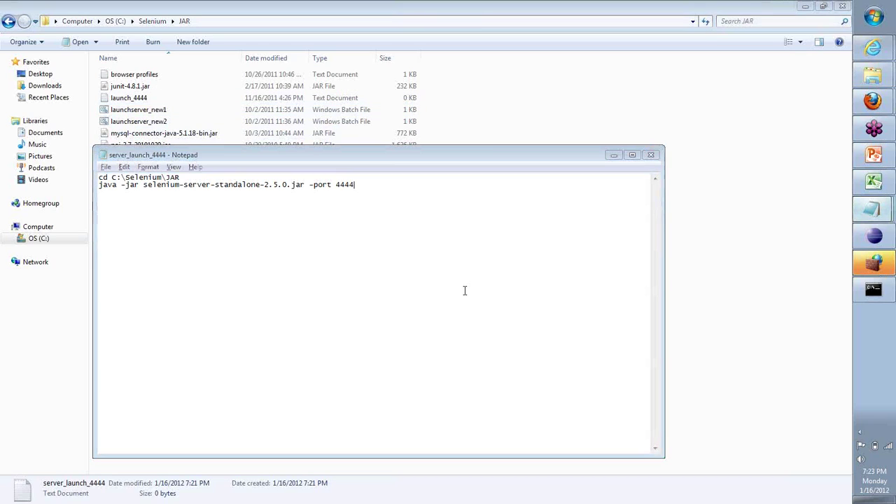
key("alt+Tab")
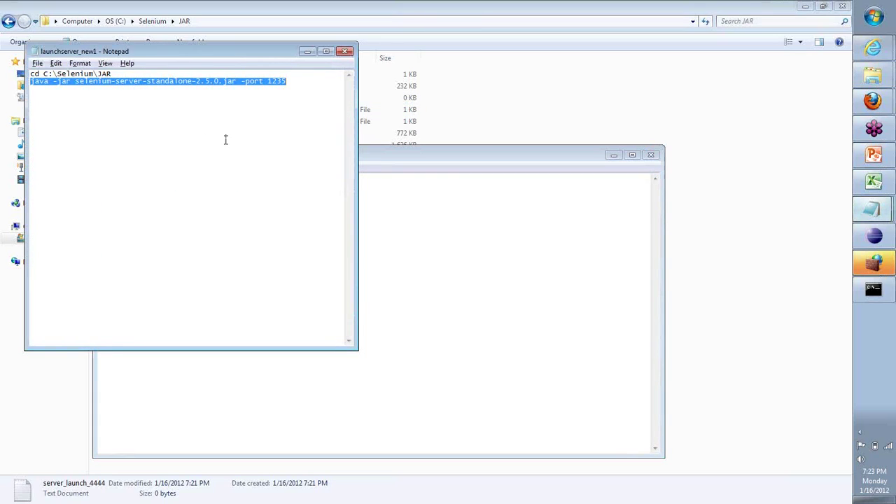
left_click(375, 148)
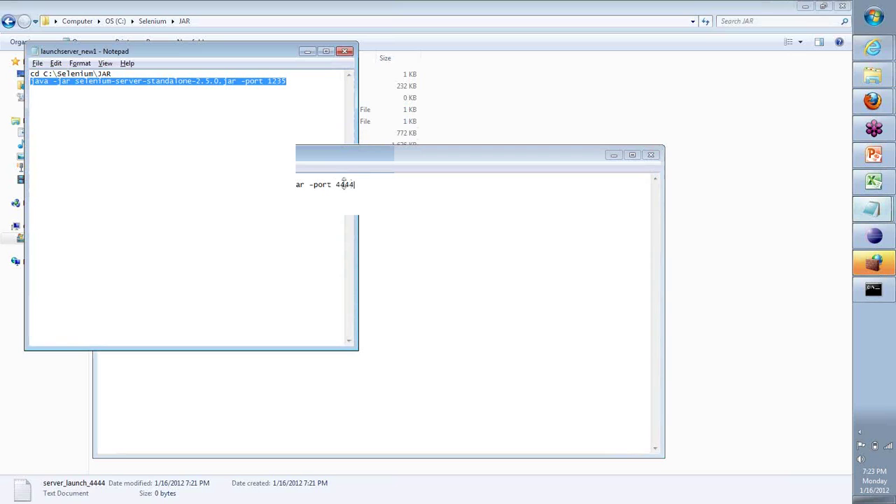
Begin saving the server_launch_4444 script as a new file with the file type set to All Files
double_click(344, 184)
left_click(384, 185)
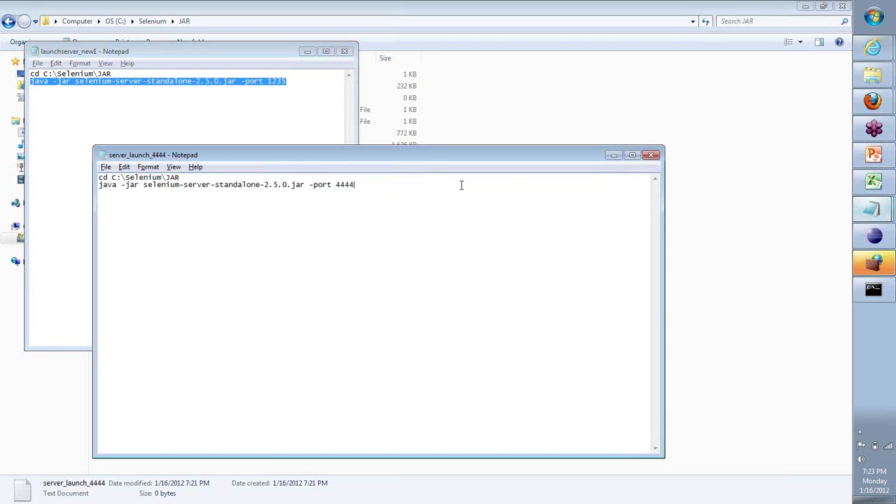
key("alt+f")
key("a")
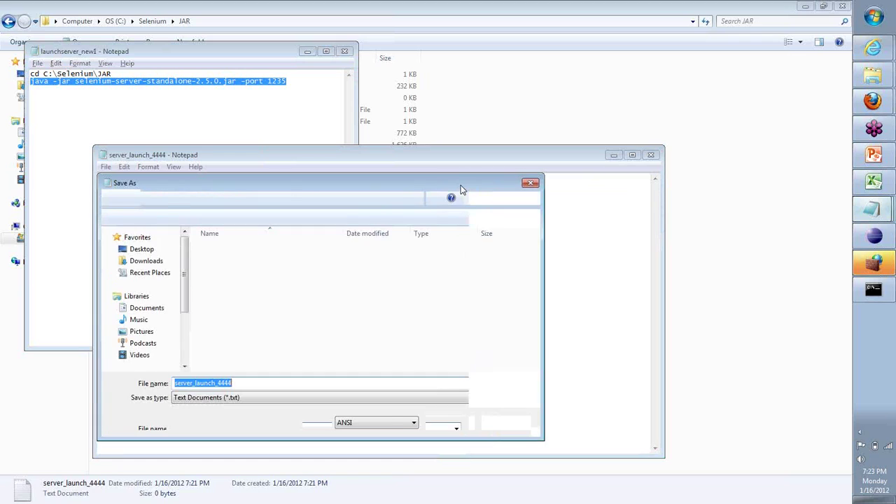
left_click(201, 398)
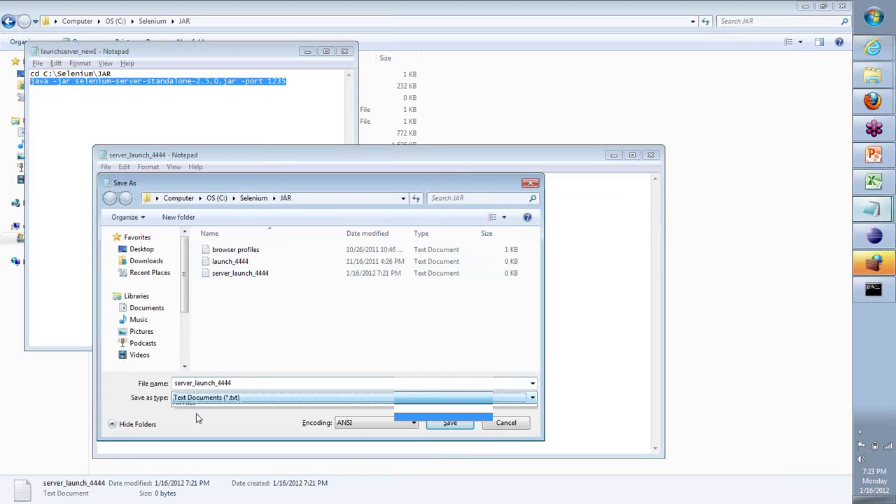
left_click(196, 418)
Name the file server_launch_4444.bat and save it in C:\Selenium\JAR with the All Files type
left_click(282, 384)
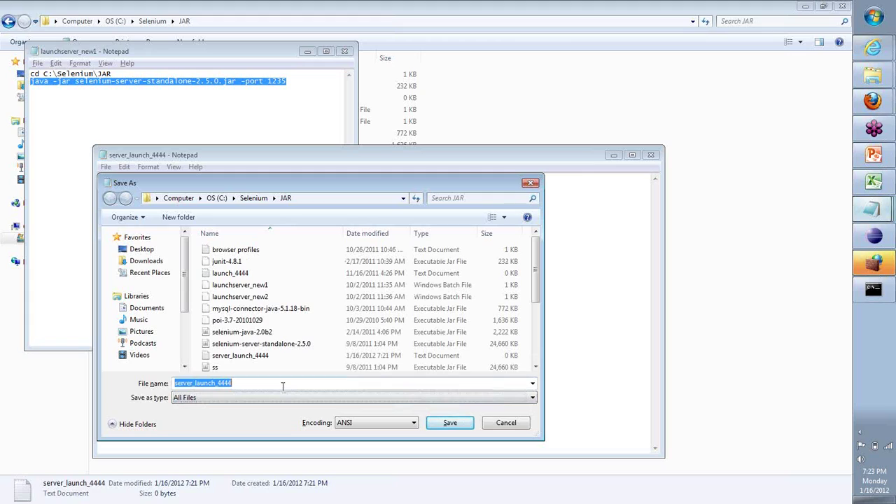
key("shift+Left")
key("shift+Left")
key("shift+Left")
key("shift+Left")
key("shift+Left")
key("shift+Left")
key("shift+Left")
key("shift+Left")
key("shift+Left")
key("shift+Left")
key("shift+Left")
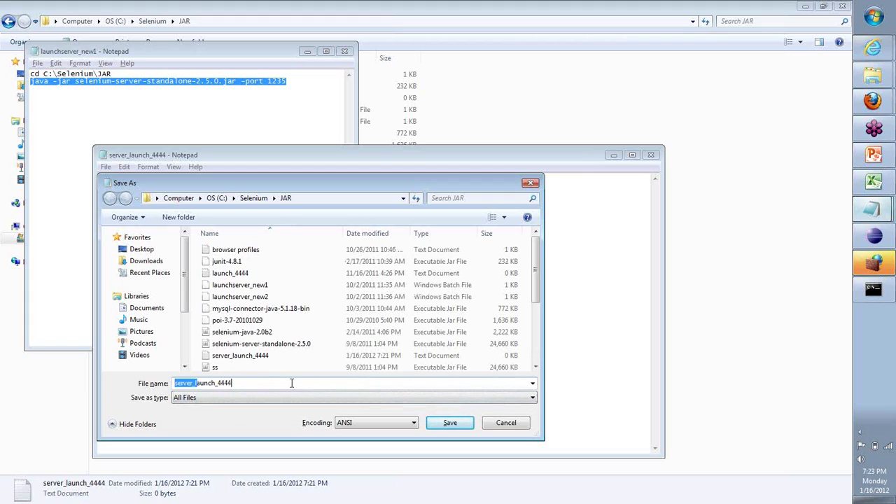
type(".bat")
key("BackSpace")
key("BackSpace")
type("t")
left_click_drag(268, 185, 448, 220)
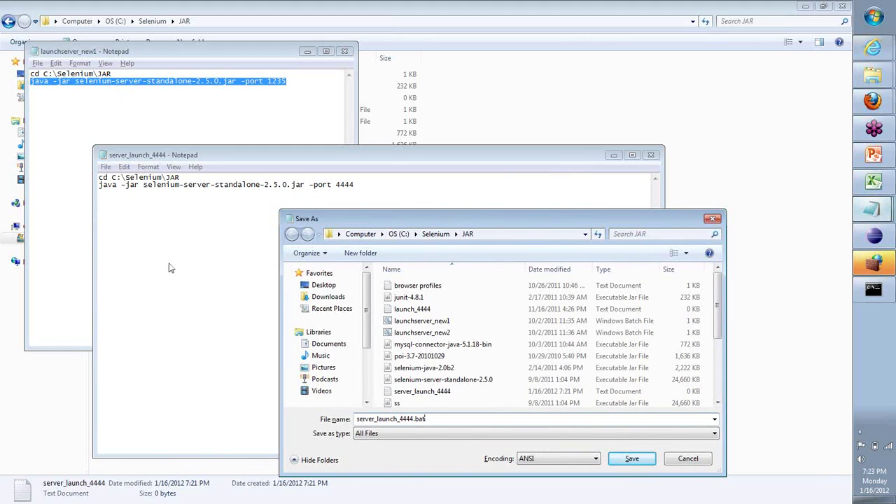
left_click_drag(551, 222, 469, 183)
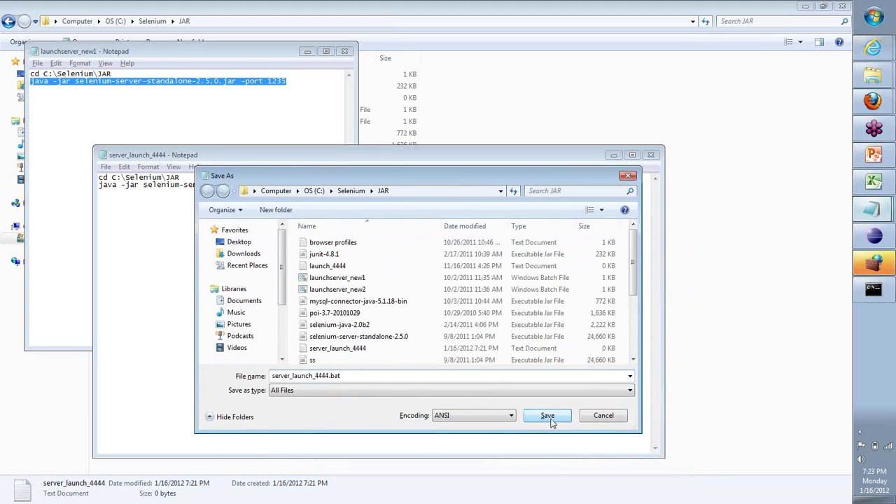
left_click(291, 387)
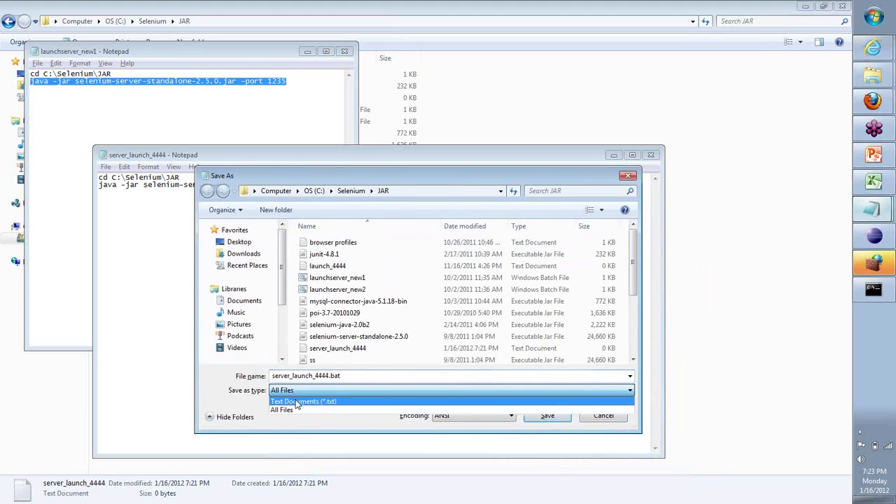
left_click(296, 410)
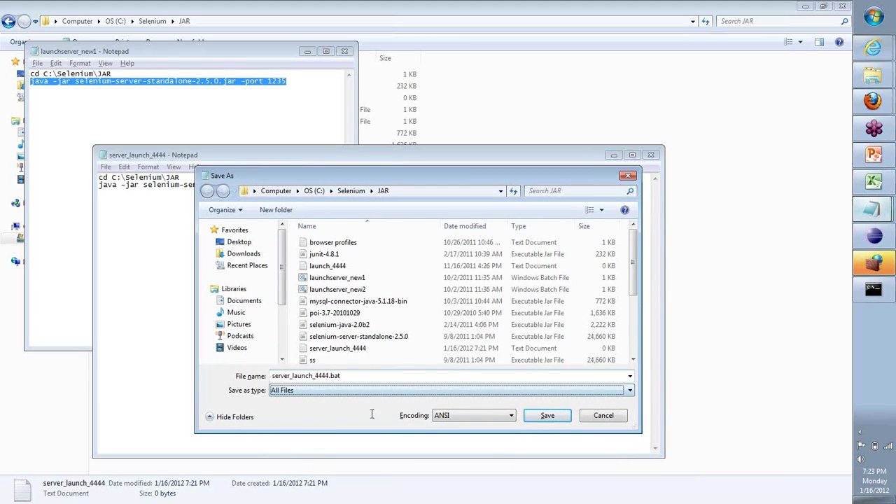
left_click(557, 421)
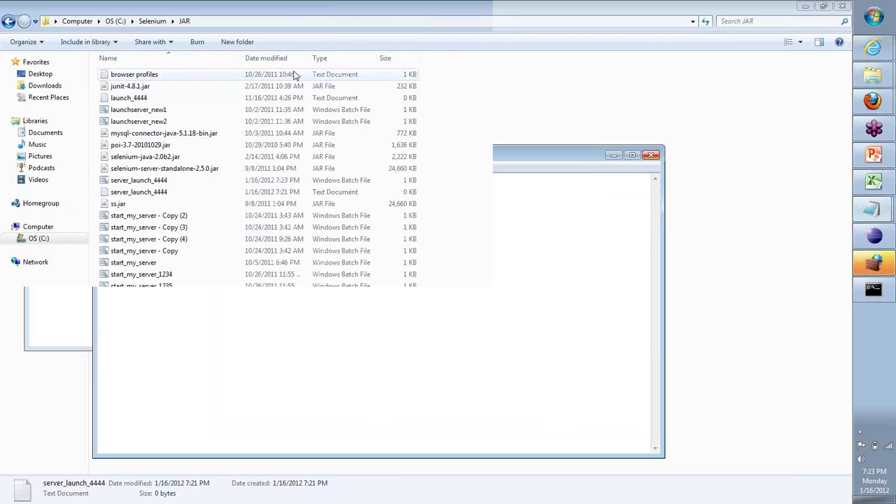
Sort the JAR folder by date modified and close the open command prompt window
left_click(271, 59)
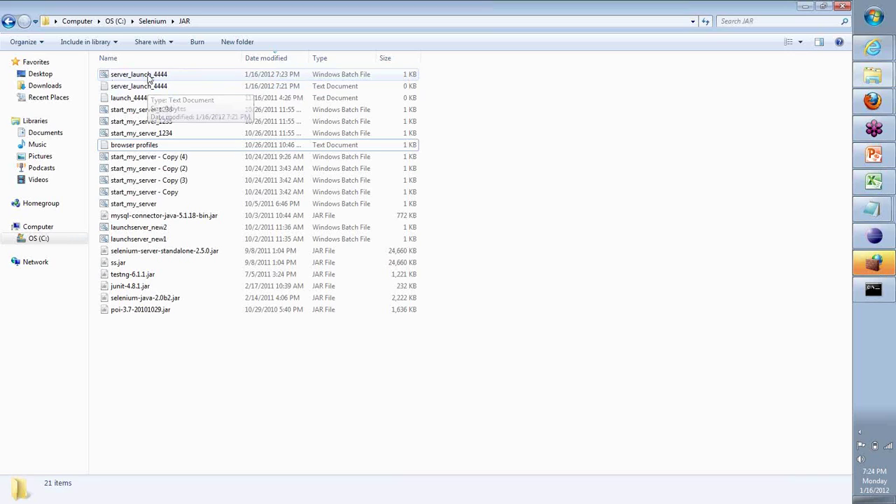
key("alt+Tab")
key("alt+Tab")
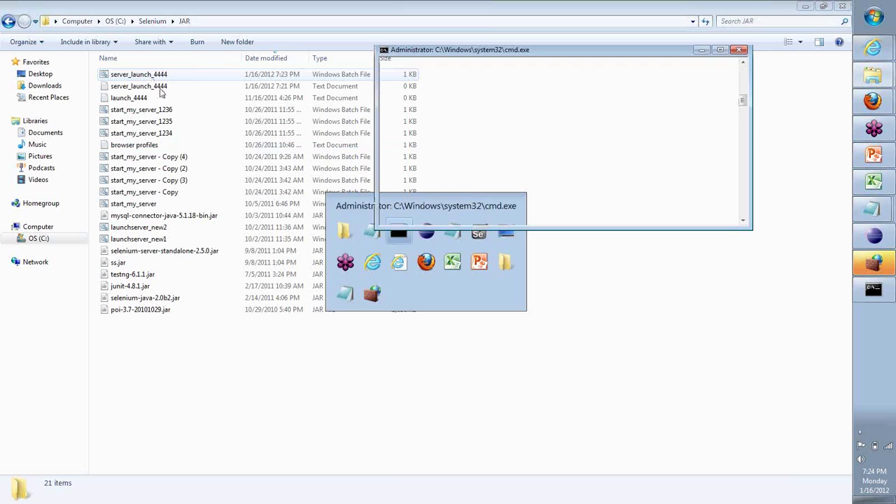
left_click_drag(541, 55, 406, 92)
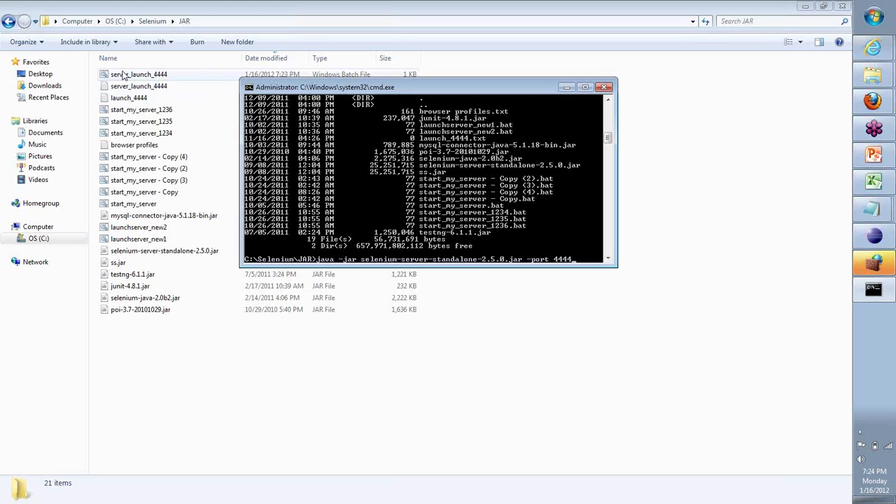
left_click(606, 87)
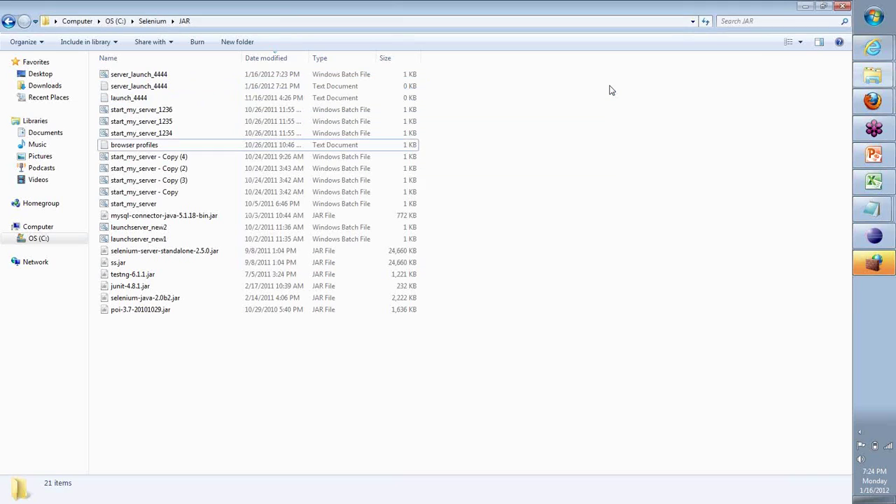
Clear the open windows down to the desktop and allow Eclipse through Windows Firewall on private networks
left_click(138, 77)
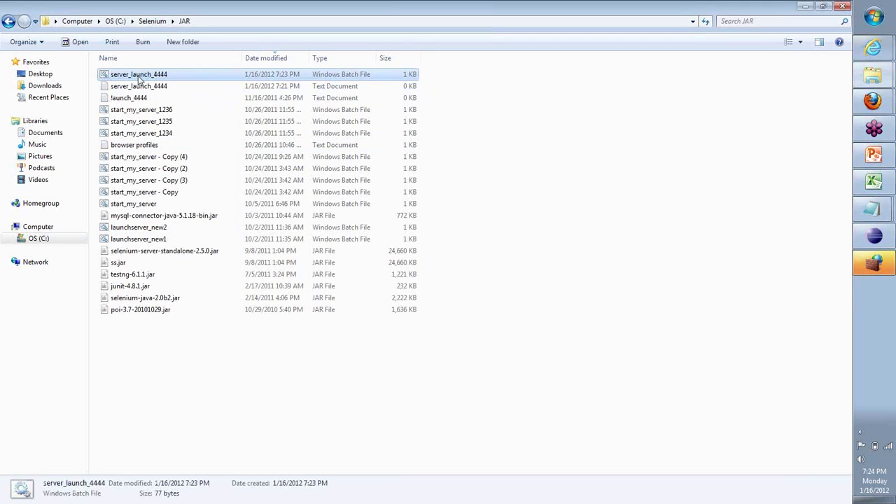
double_click(309, 14)
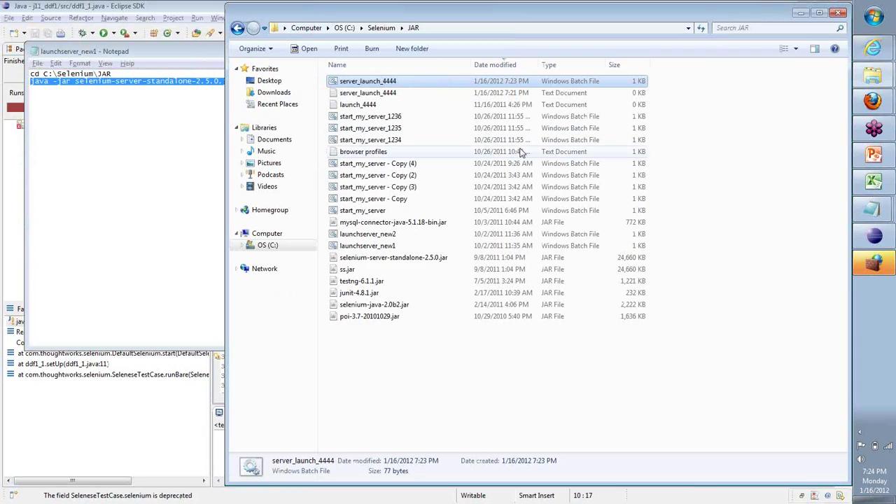
mouse_move(873, 235)
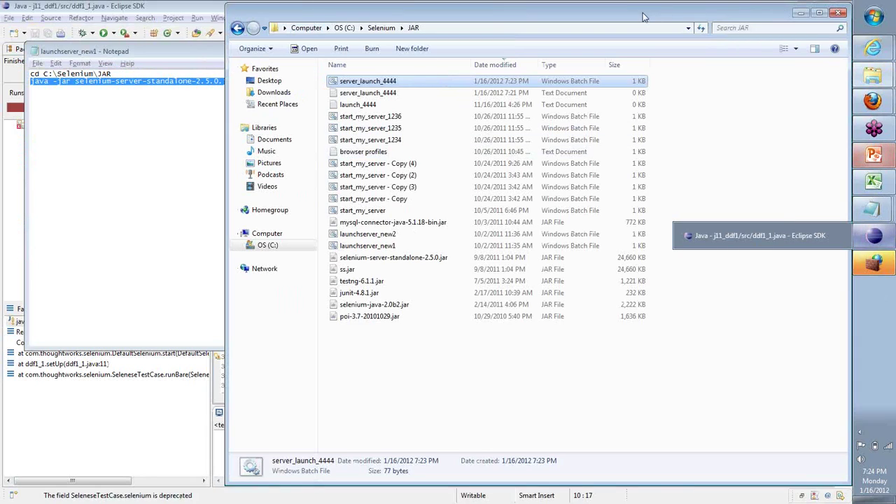
key("alt+Tab")
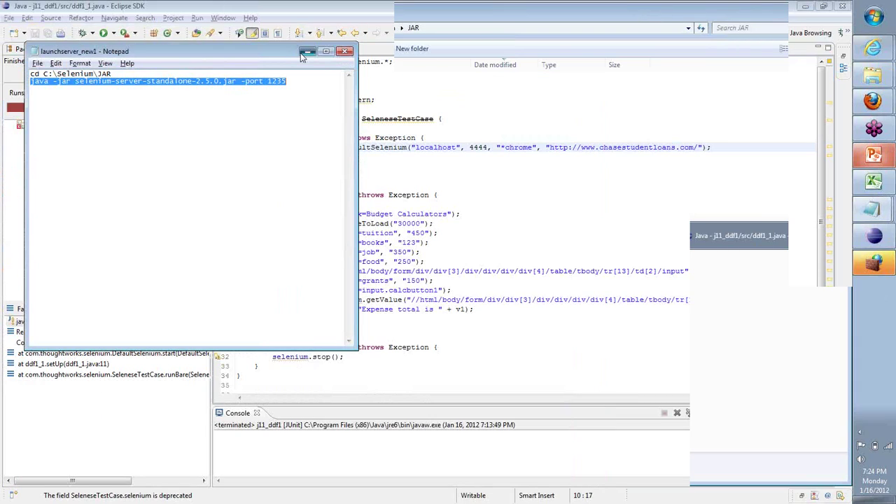
key("super+d")
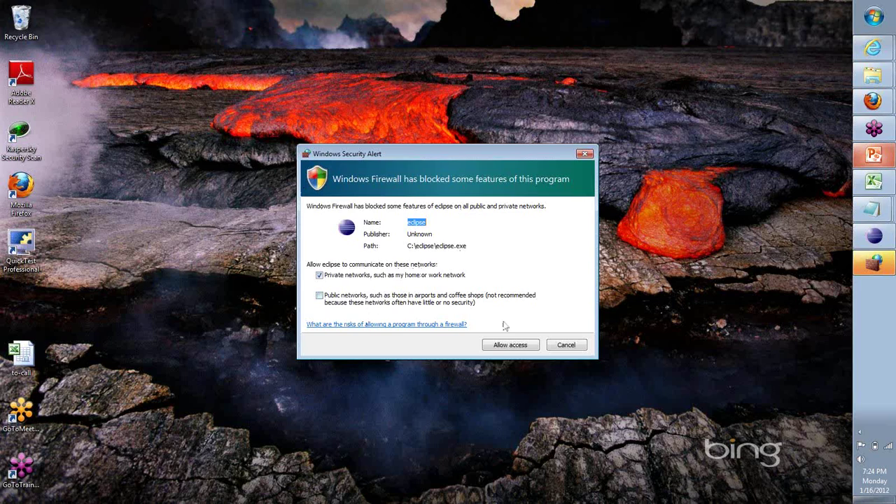
left_click(498, 345)
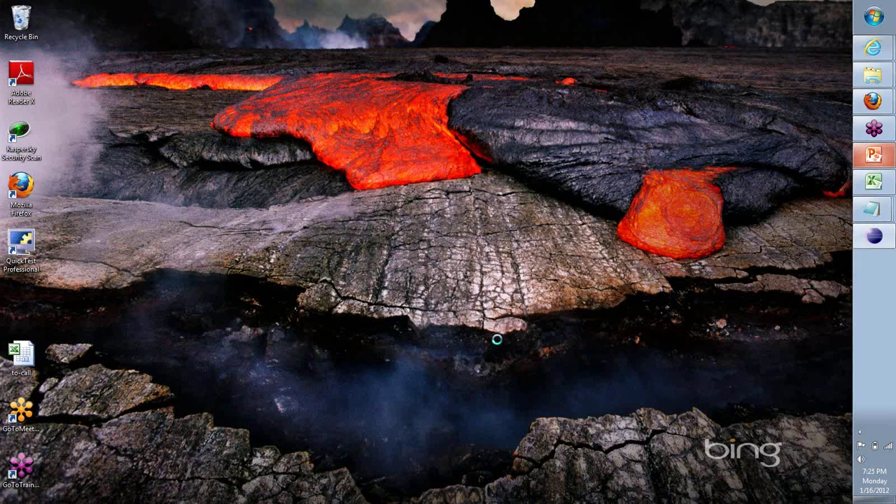
Switch to Eclipse and inspect the running processes in Task Manager
left_click(873, 235)
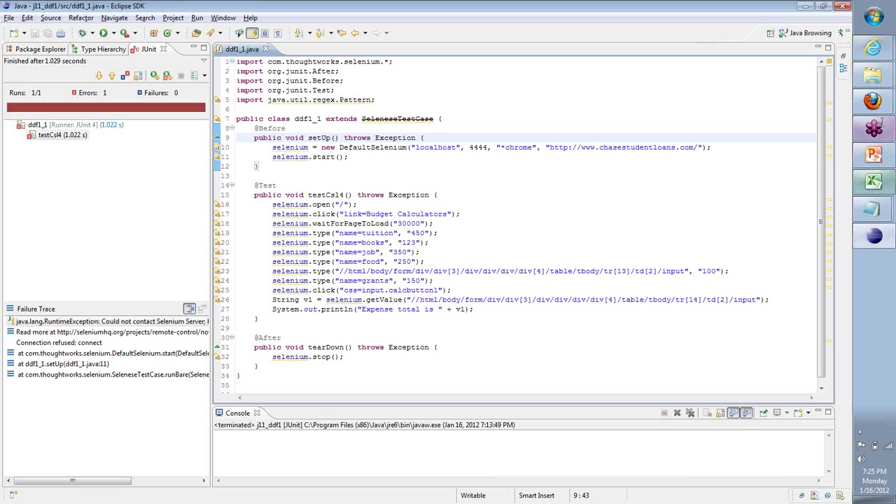
right_click(870, 313)
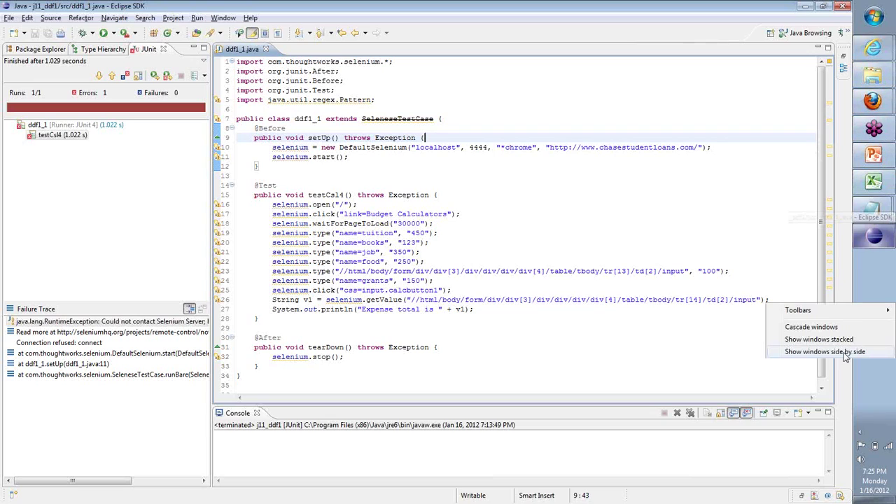
left_click(813, 394)
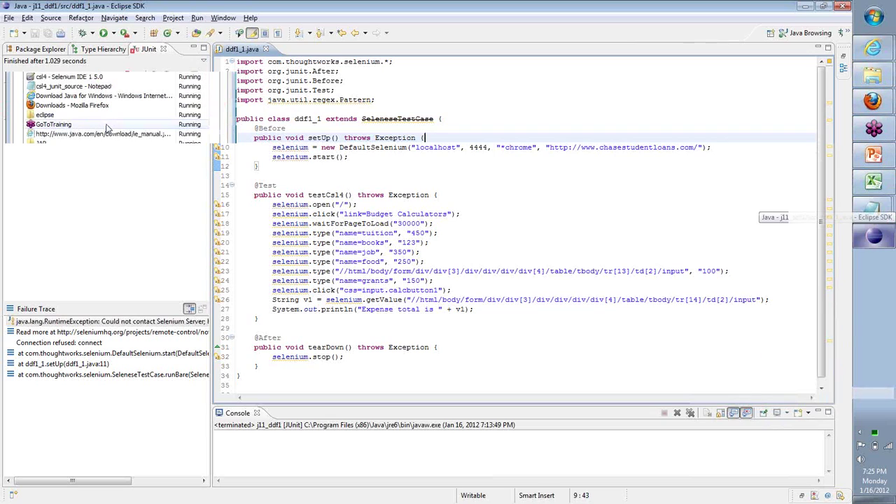
left_click(74, 49)
left_click(214, 203)
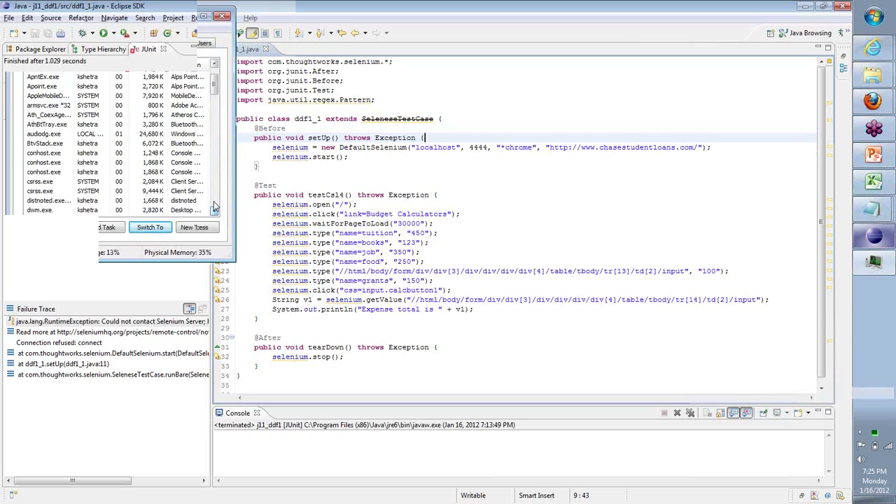
left_click_drag(213, 202, 214, 212)
Run the ddf1_1 class as a JUnit test
left_click(384, 152)
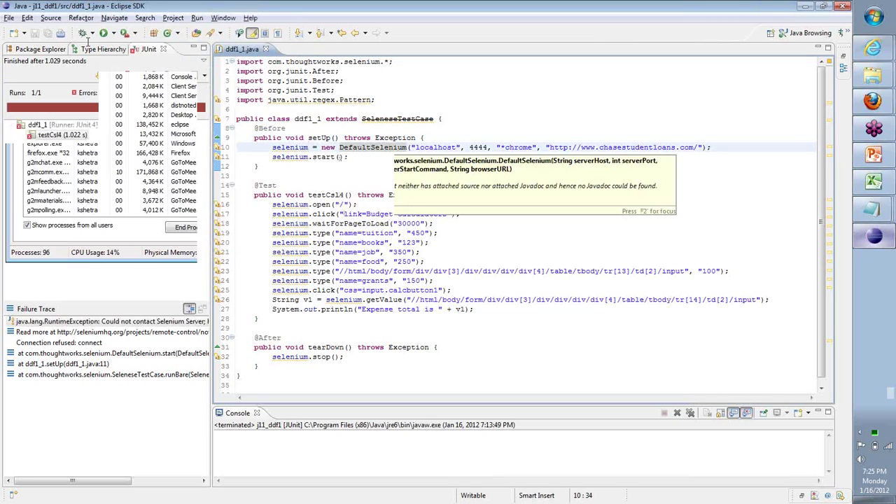
left_click(111, 33)
mouse_move(191, 176)
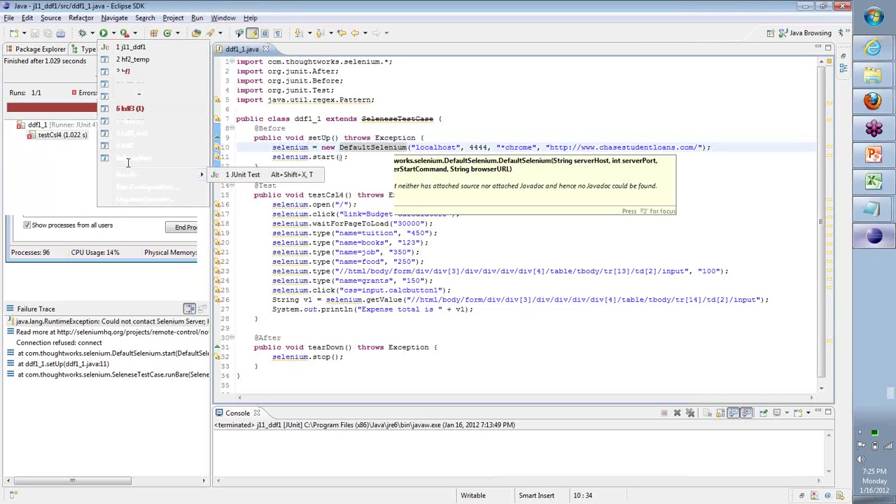
left_click(236, 175)
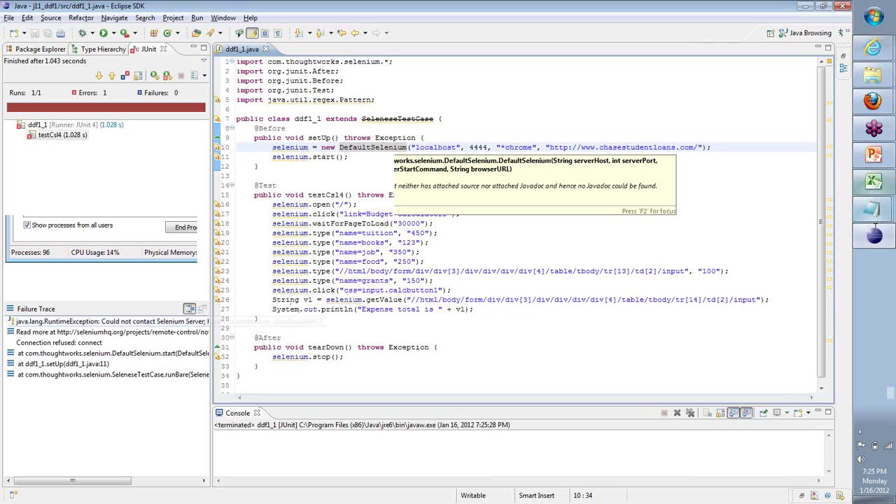
Switch to the JAR folder and check the contents of the server_launch_4444 text document and batch file
mouse_move(860, 80)
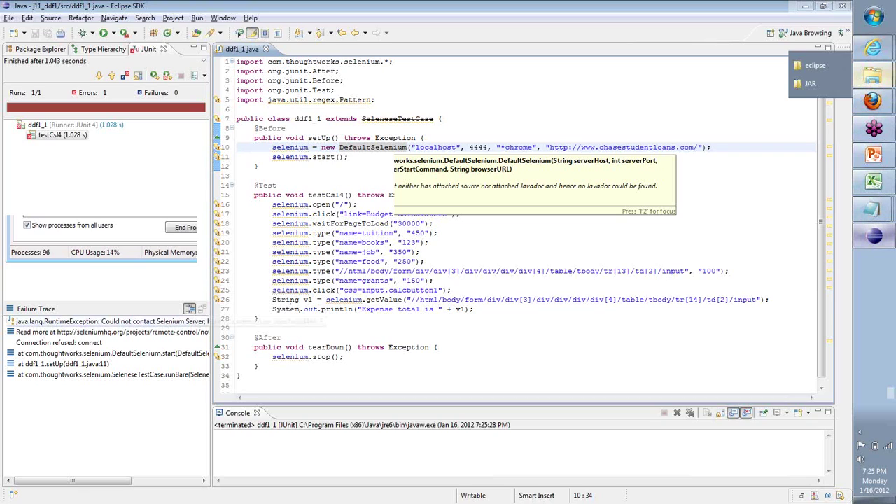
left_click(810, 83)
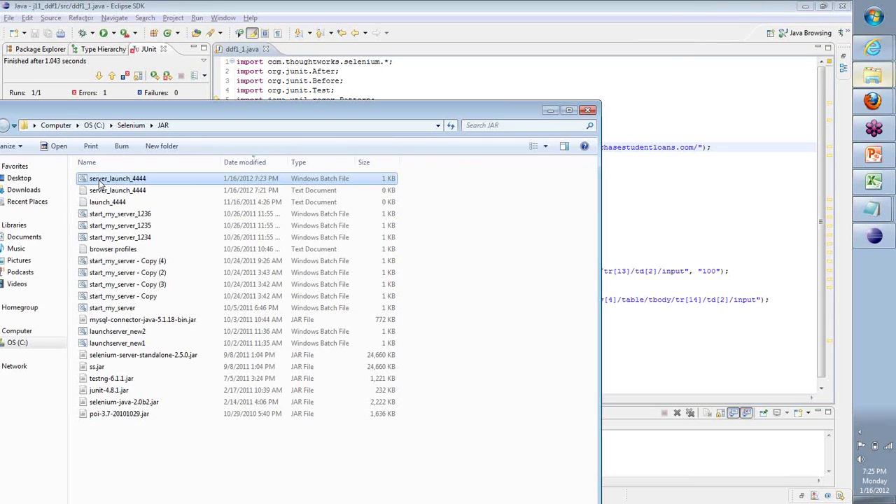
double_click(105, 190)
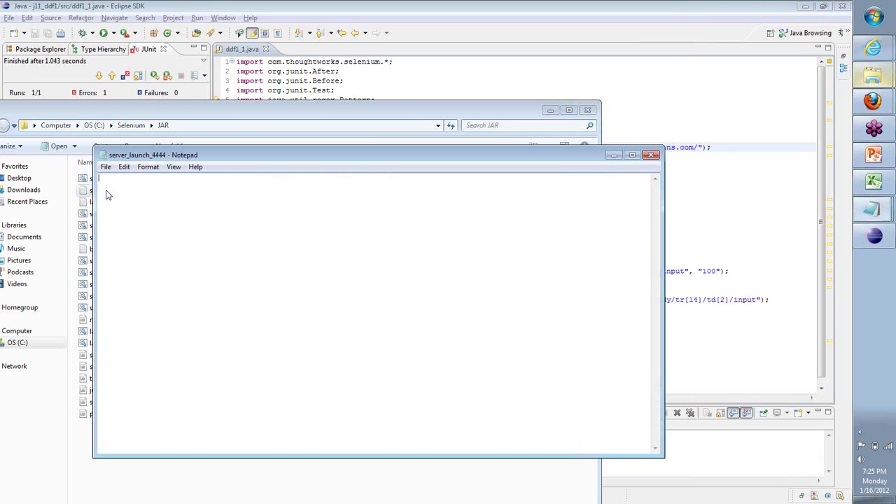
left_click(651, 155)
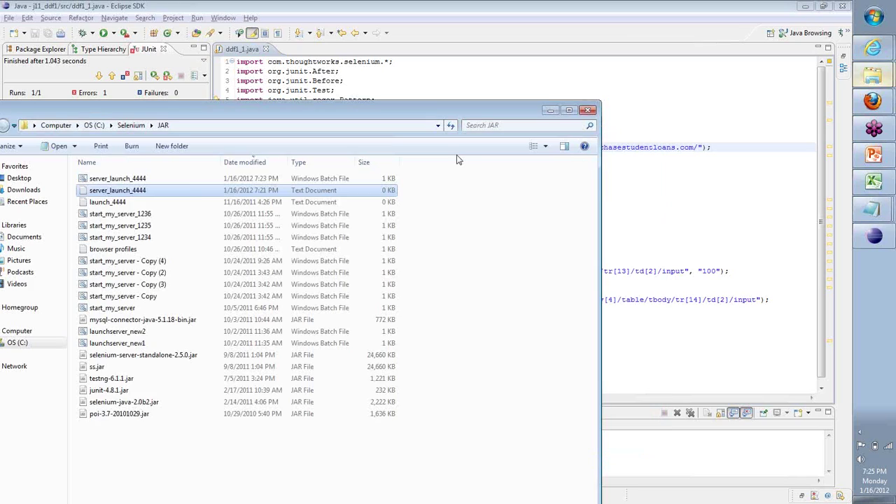
double_click(142, 178)
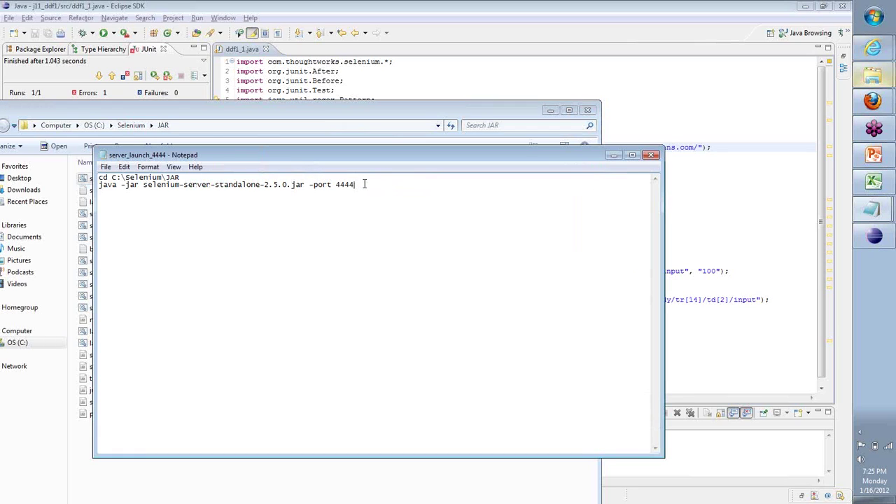
Switch back to Eclipse and examine the failure trace of the ddf1_1 test run
key("alt+Tab")
key("alt+Tab")
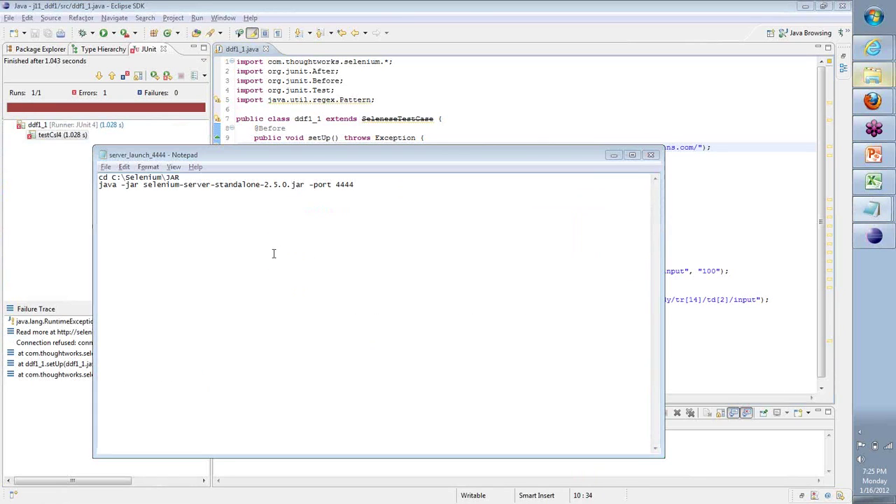
key("alt+Tab")
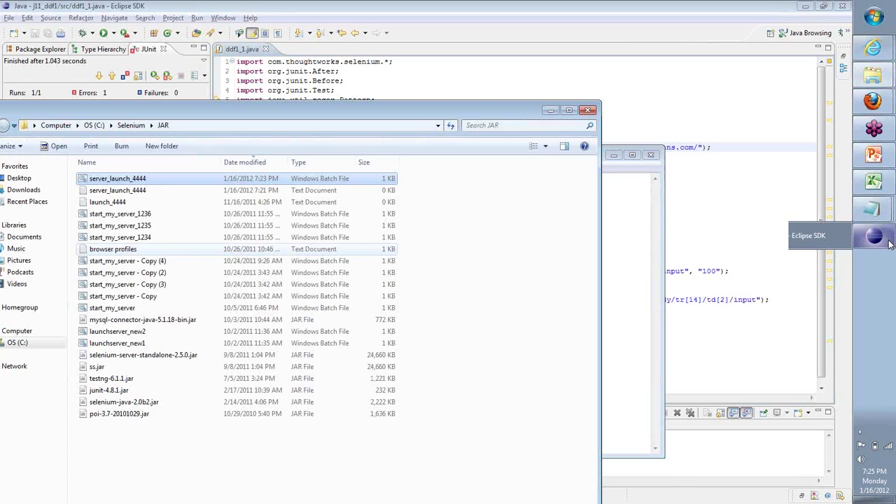
left_click(887, 241)
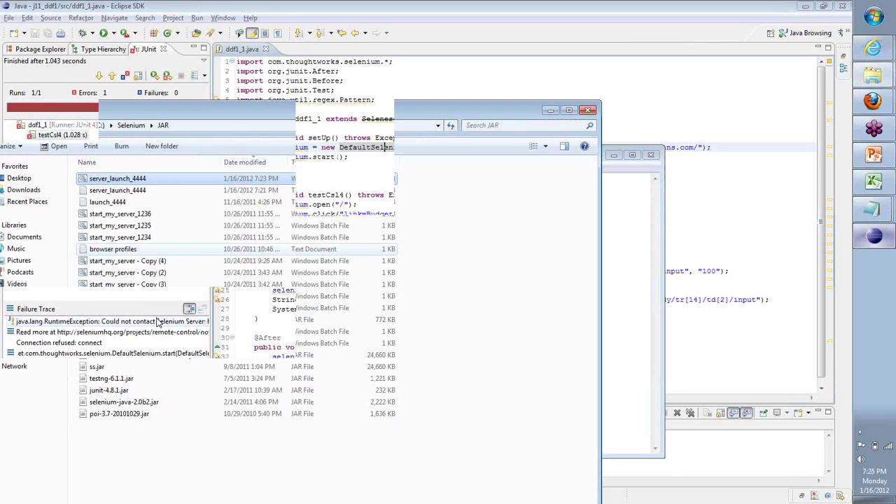
Rerun the ddf1_1 JUnit test and return to its results and source in Eclipse
left_click(103, 33)
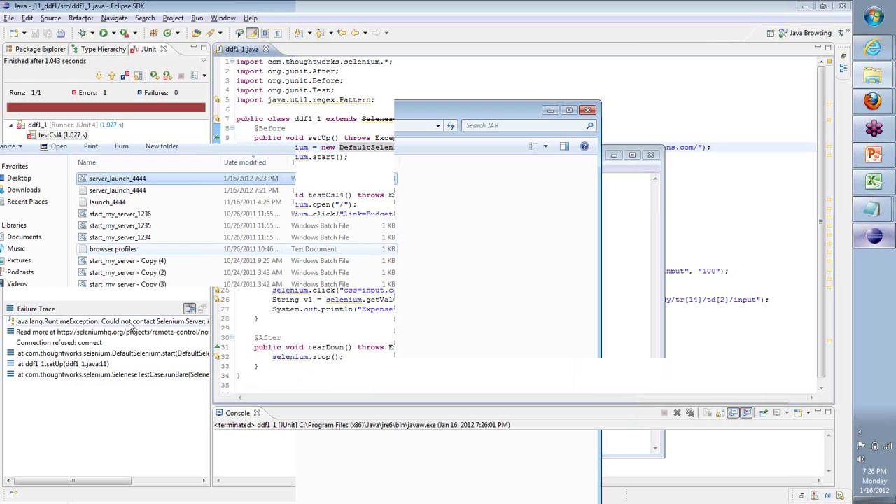
left_click(471, 319)
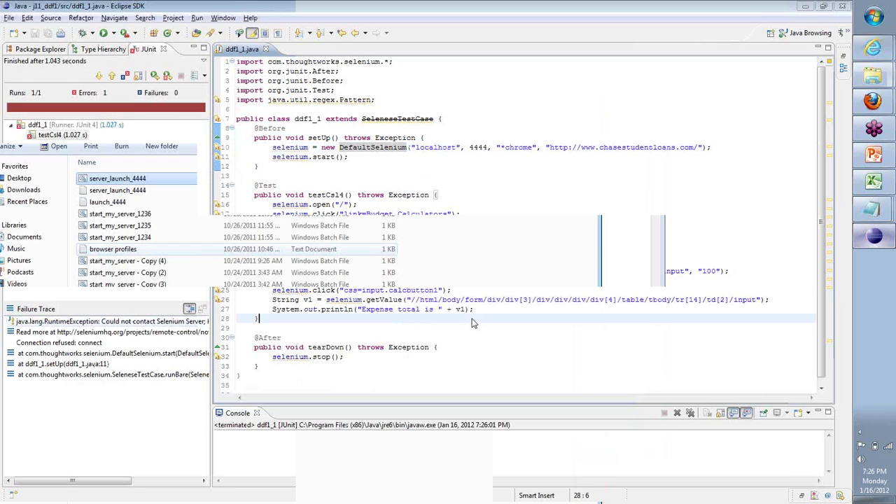
key("super+d")
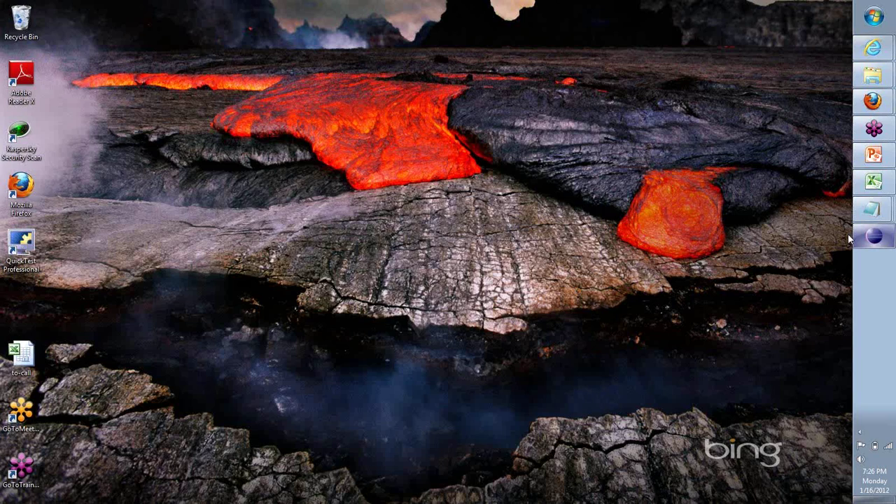
left_click(872, 237)
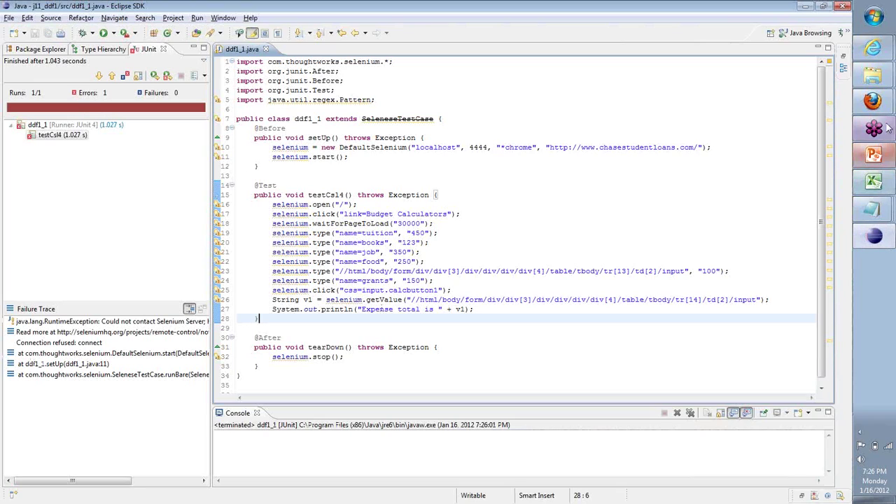
Bring up the JAR folder and the server_launch_4444 script in Notepad, and arrange both windows for viewing the script's commands
left_click(873, 77)
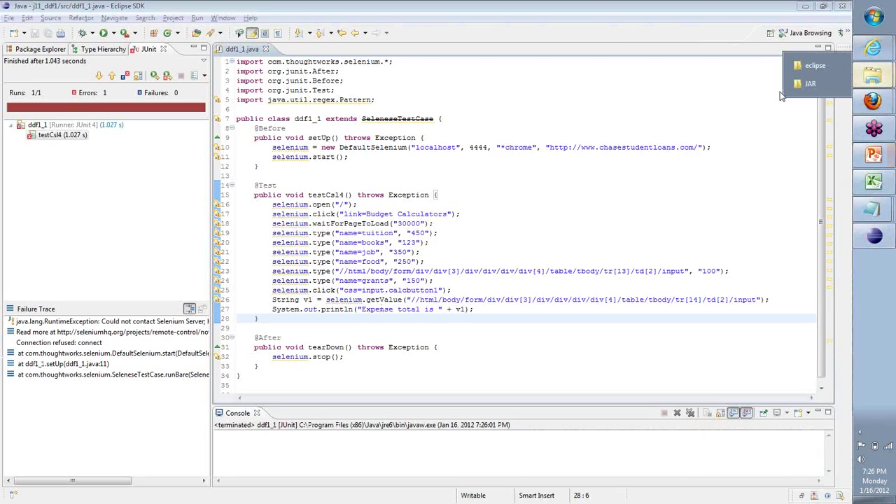
left_click(791, 87)
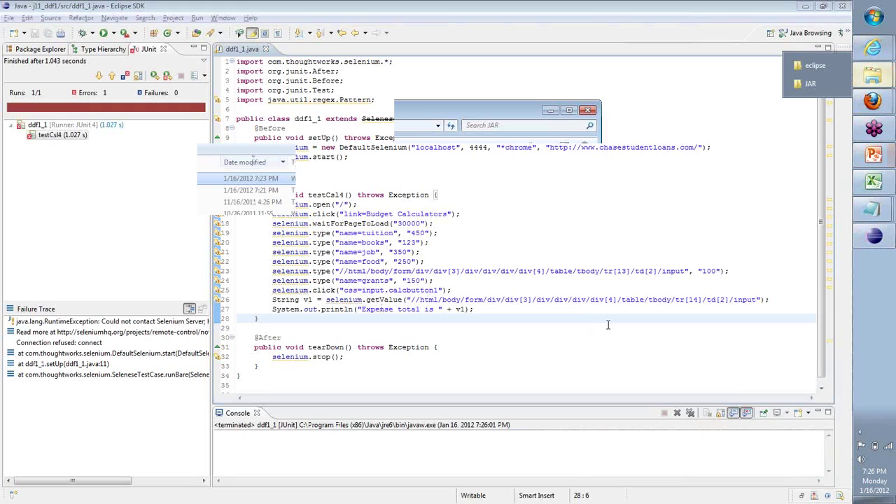
left_click_drag(605, 323, 464, 300)
mouse_move(872, 208)
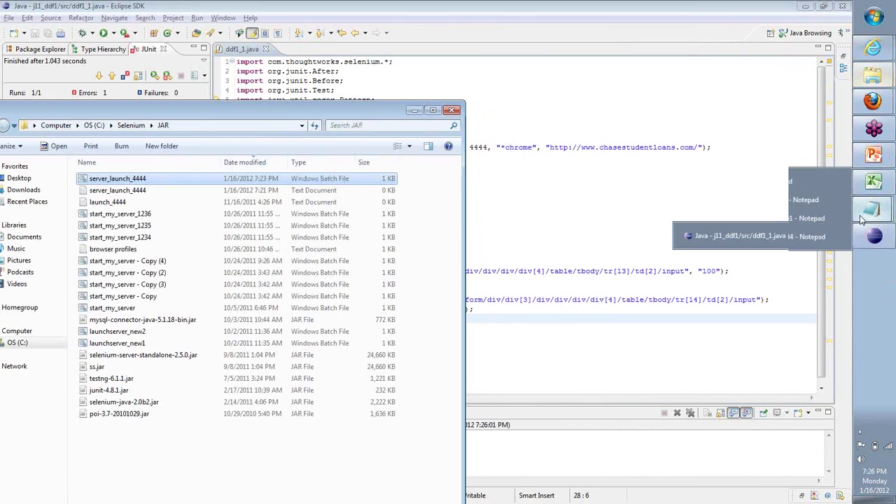
left_click(793, 236)
left_click_drag(361, 119, 292, 36)
left_click_drag(594, 260, 333, 259)
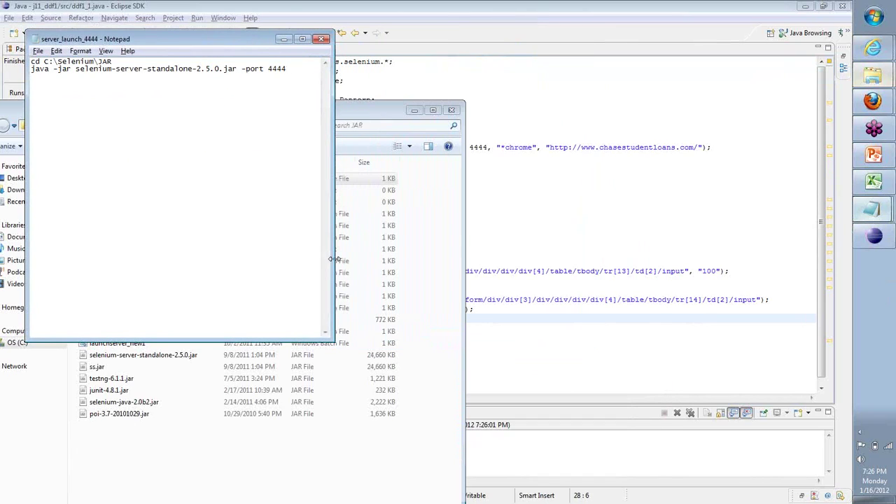
Open a command prompt and change the working directory to C:\Selenium\JAR
key("super+r")
key("Return")
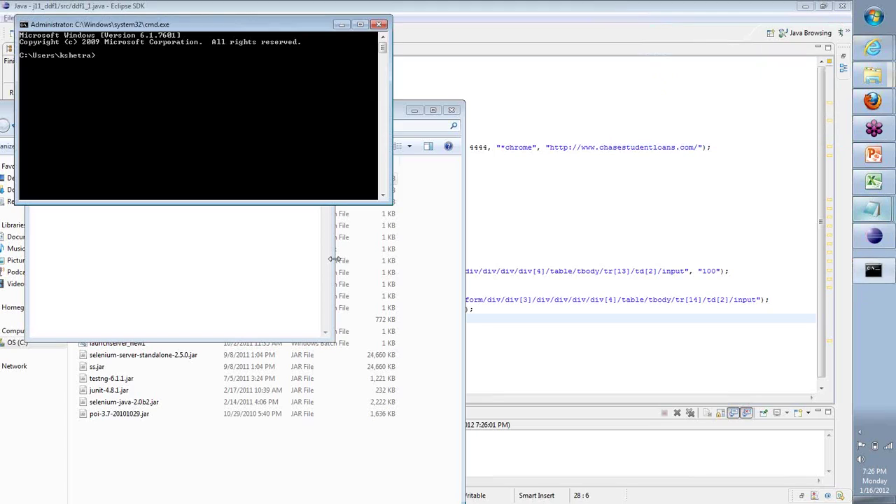
type("cd..")
key("Return")
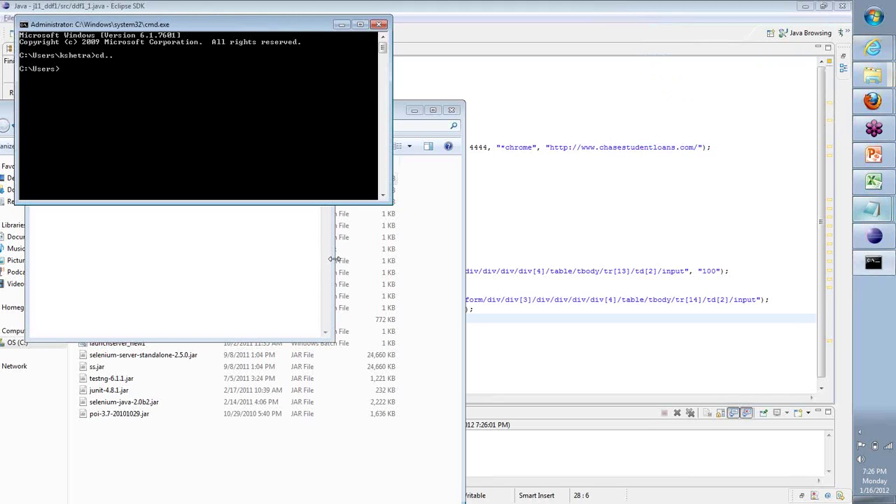
type("cd..")
key("Return")
type("cd Sele")
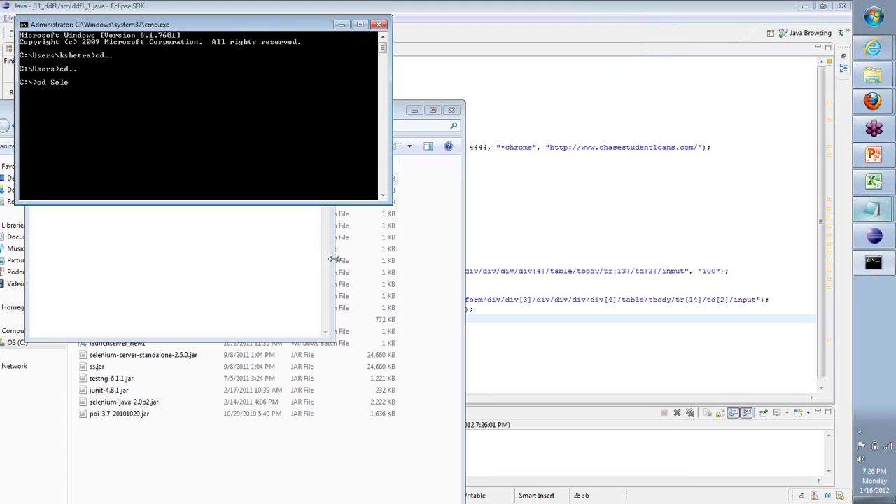
type("nium")
key("Return")
type("cd JAR")
key("Return")
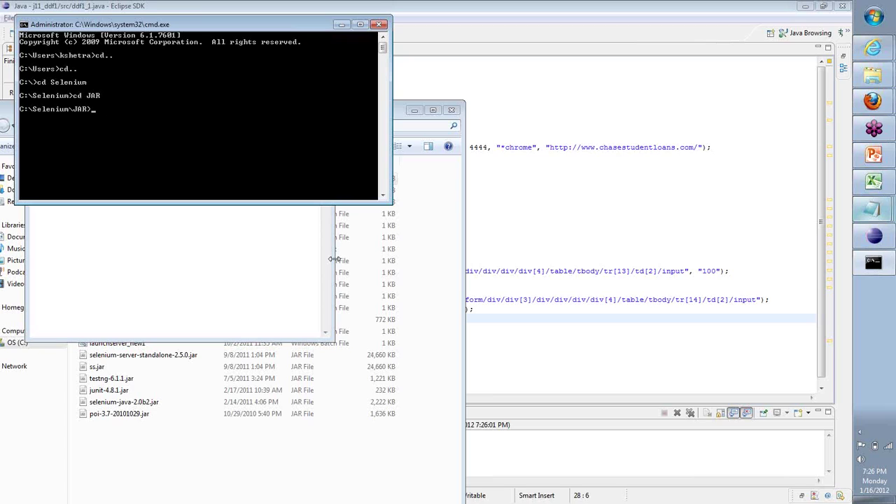
Try to start the server with java -jar selenium-server-standalone-2.5.0.jar -port 4444, checking the JAR file name in the folder
left_click_drag(208, 28, 575, 145)
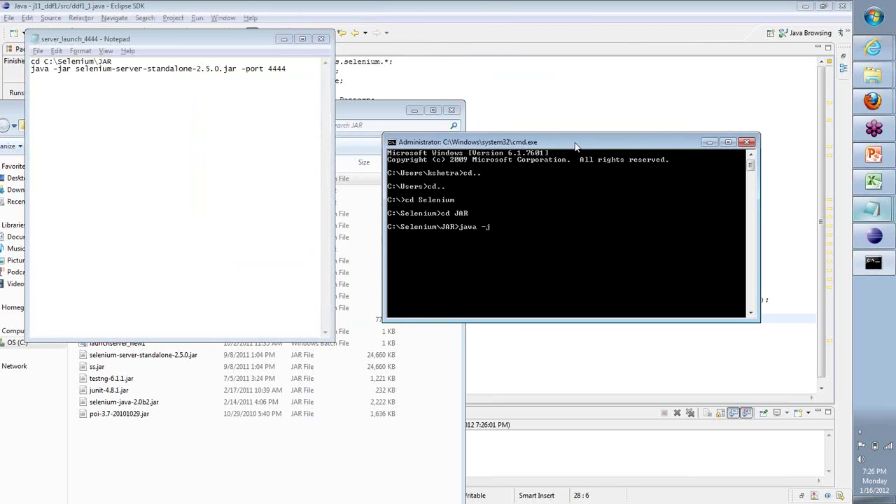
type("java -jar selenium-server-standalone-2.5.0")
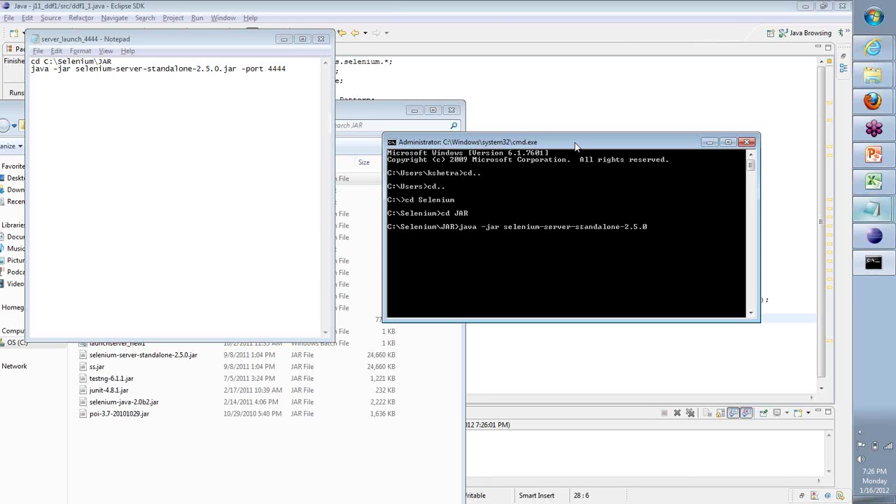
left_click(213, 451)
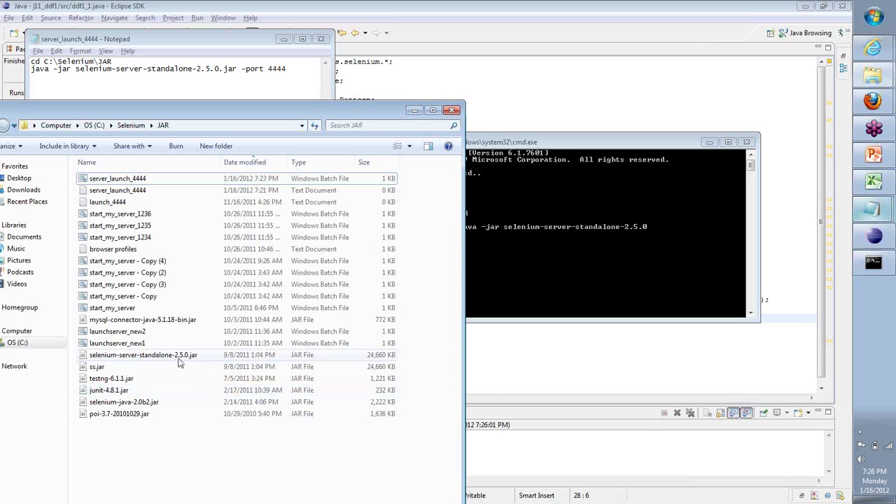
key("alt+Tab")
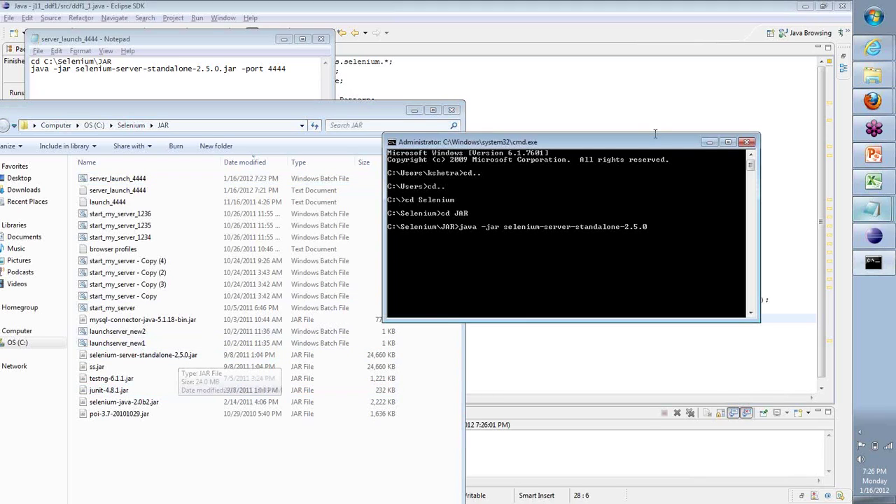
type(".jar -port 4444")
key("Return")
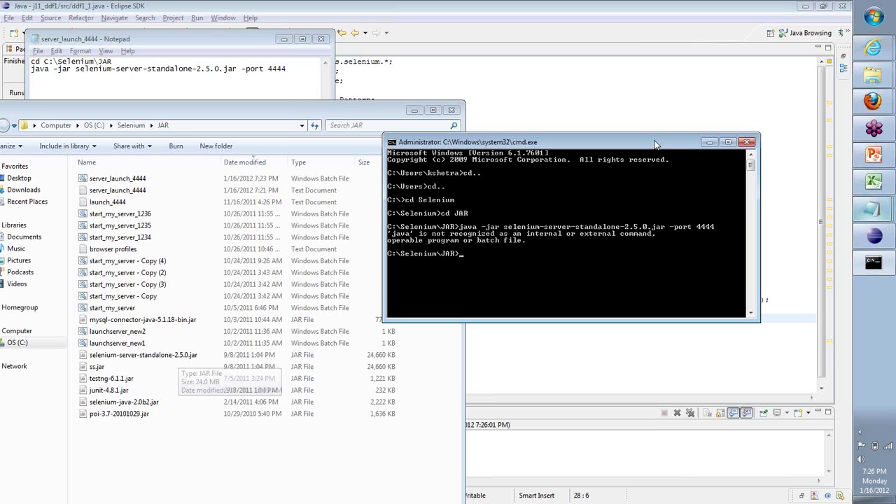
Test the java command in the JAR directory and move the command prompt up to the C:\ root
type("java")
key("Return")
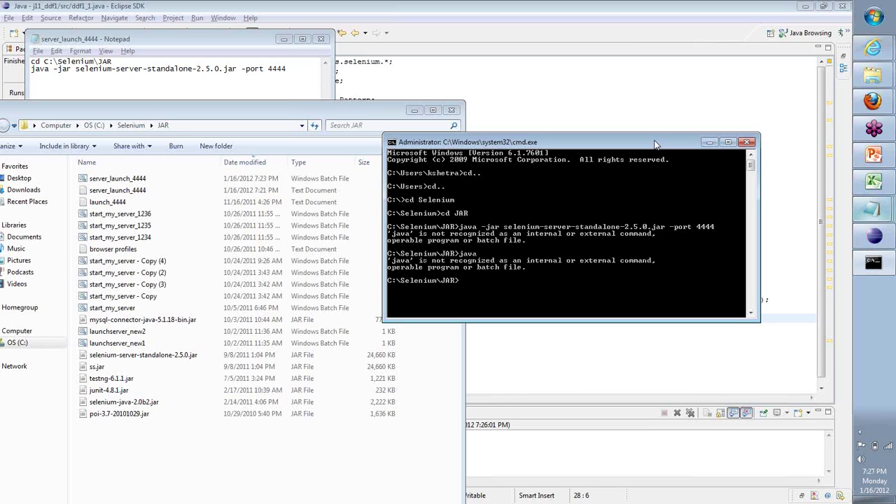
type("cd..")
key("Return")
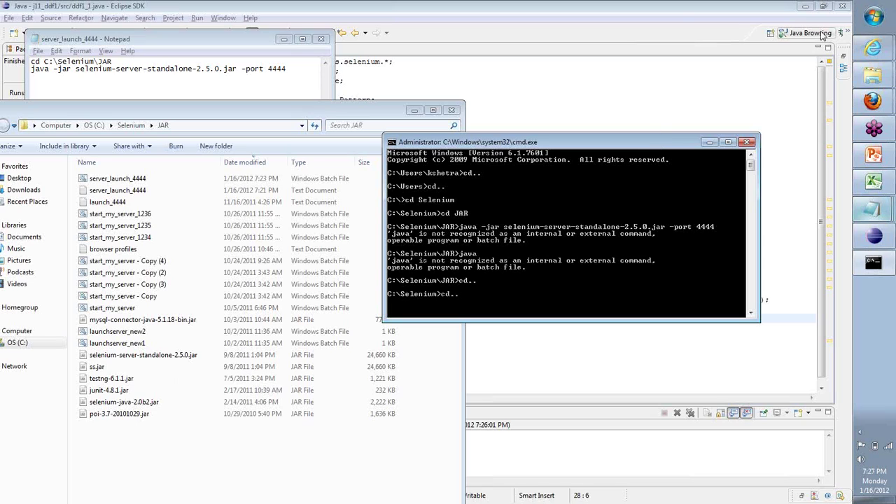
type("cd..")
key("Return")
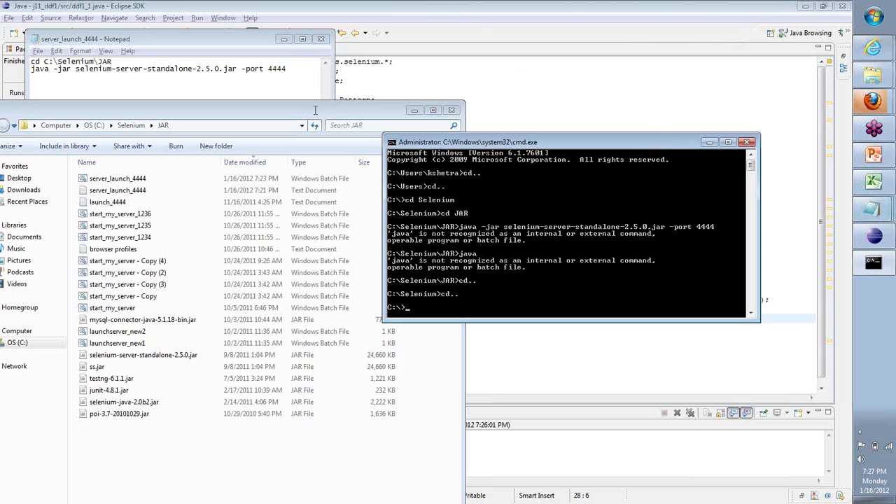
Browse to C:\Program Files (x86)\Java\jre6 and place the folder beside the command prompt
left_click_drag(315, 110, 586, 51)
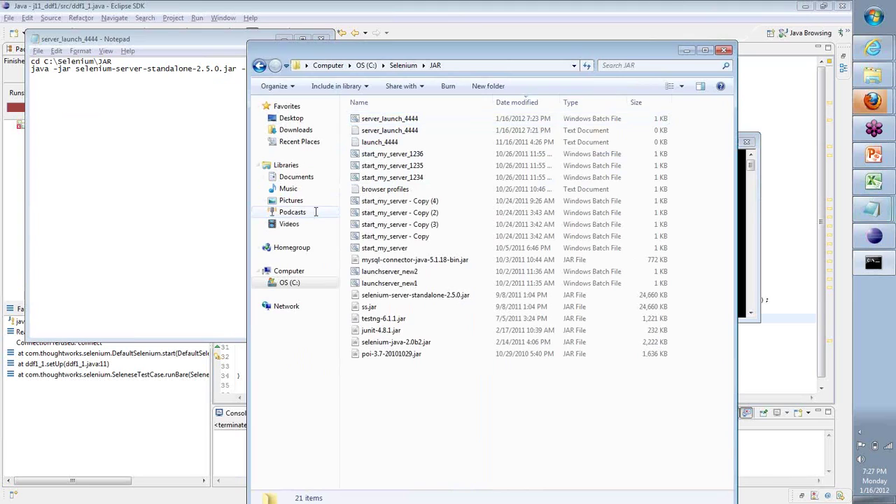
key("alt+Up")
key("alt+Up")
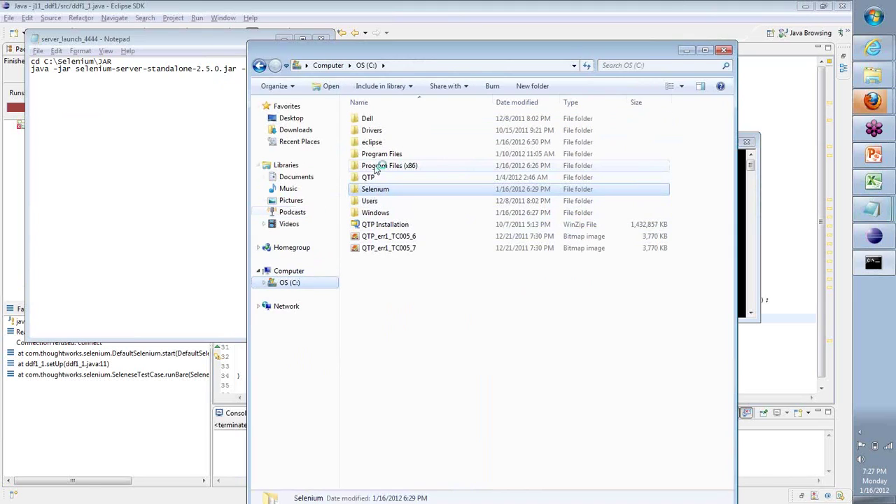
double_click(378, 166)
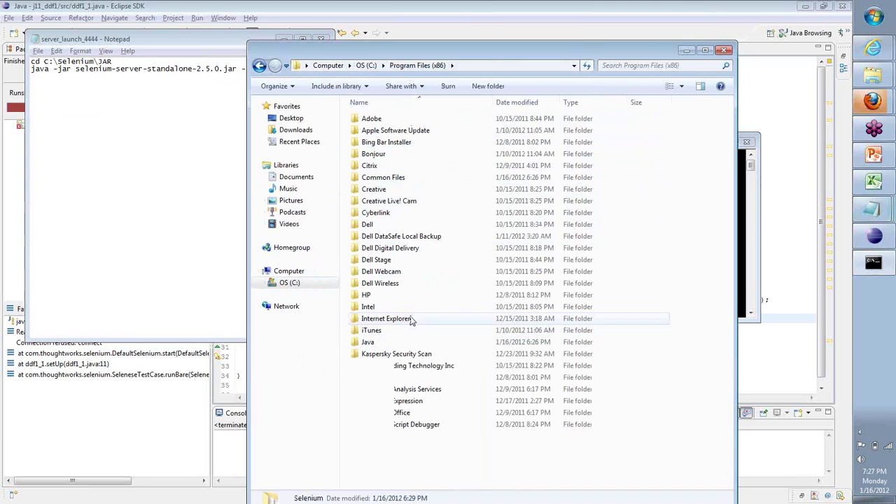
double_click(369, 342)
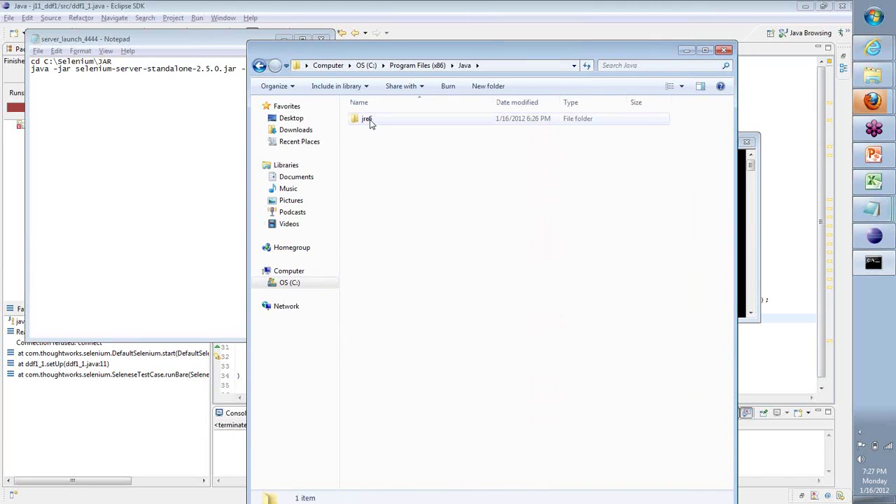
double_click(368, 121)
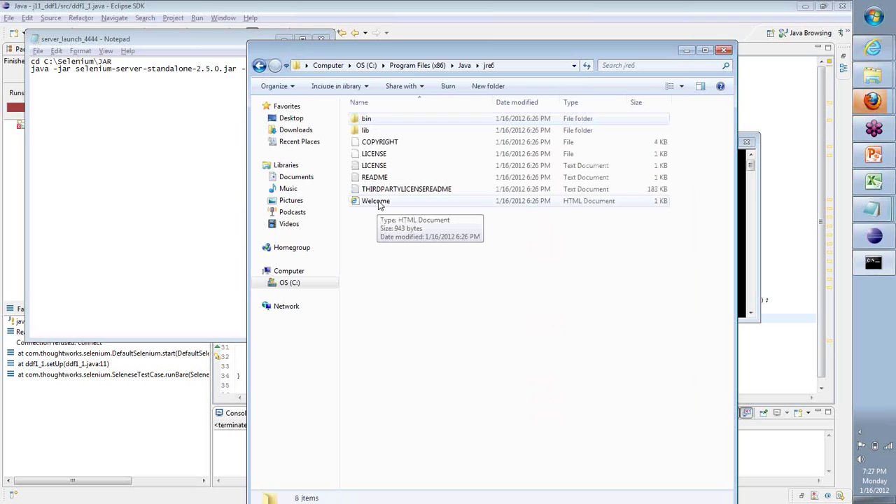
left_click_drag(420, 52, 234, 58)
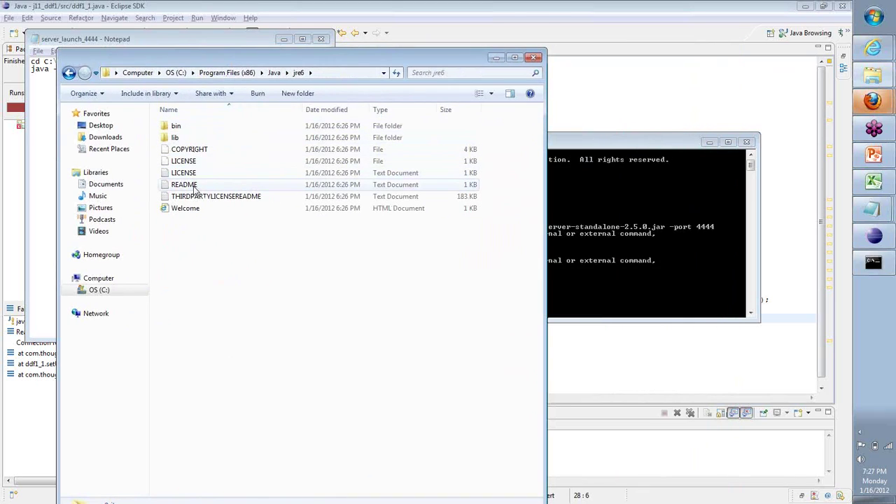
left_click_drag(616, 142, 689, 79)
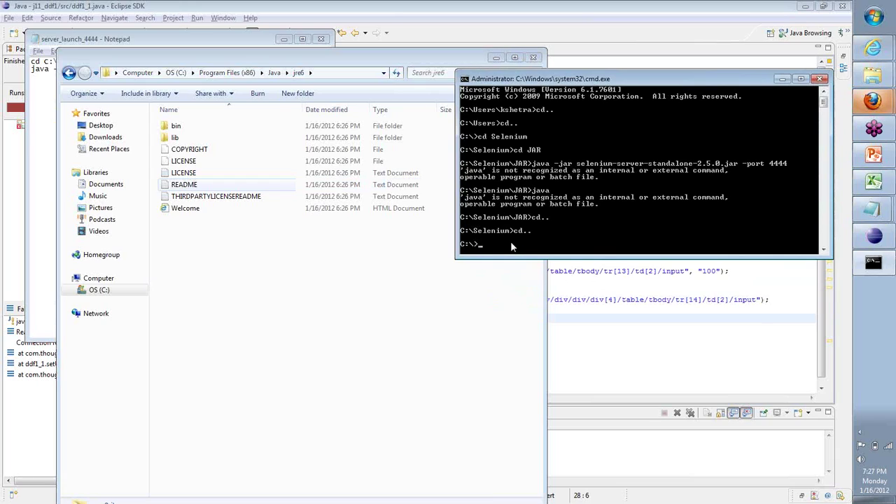
Test the java command from the C:\ root in the command prompt
mouse_move(876, 238)
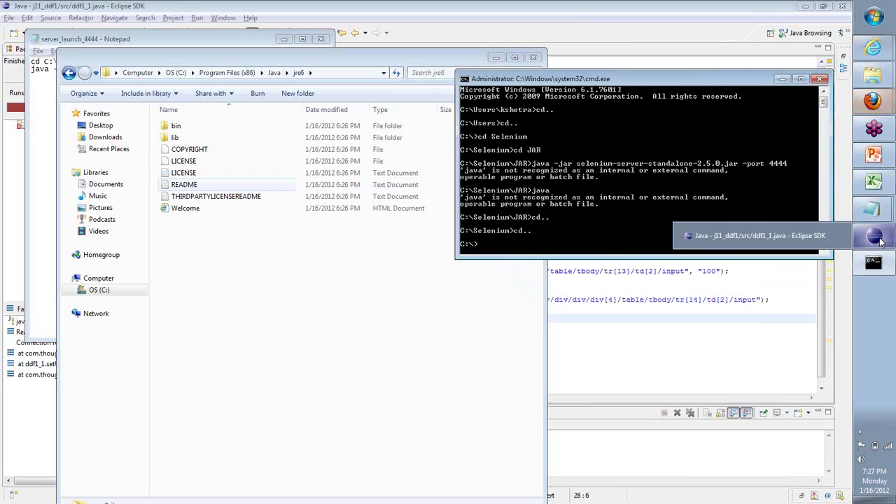
left_click(861, 431)
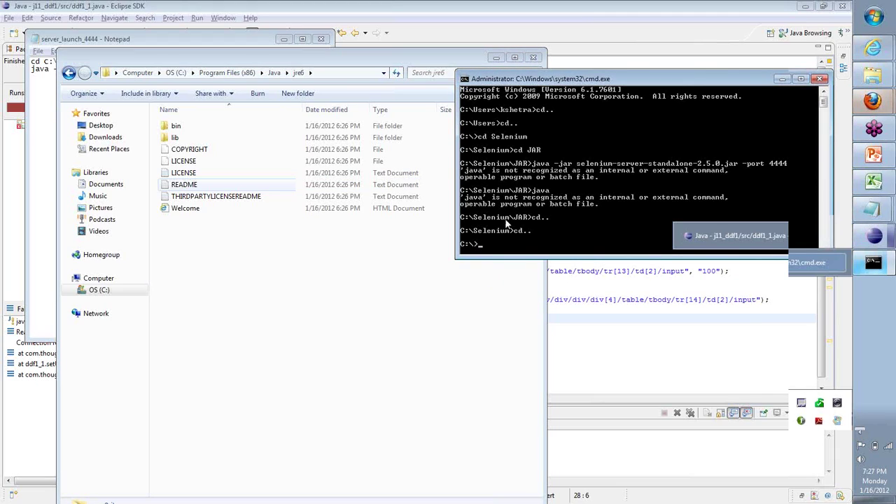
type("java")
key("Return")
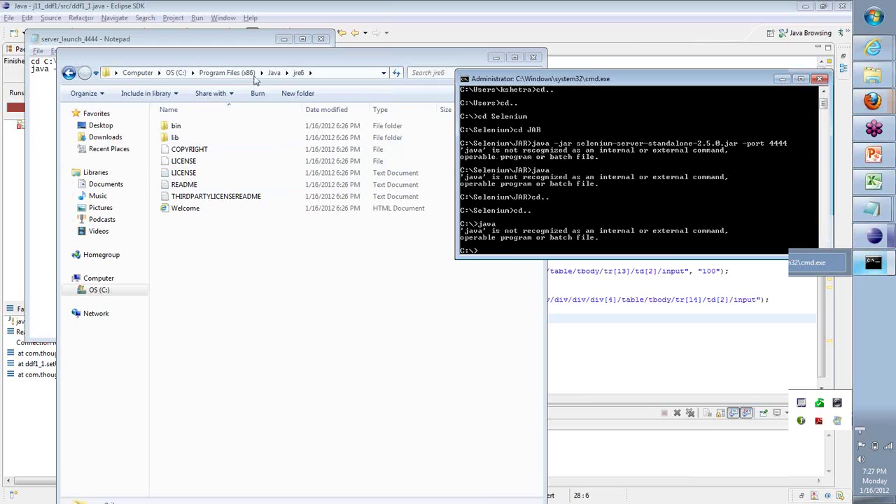
Launch the java application from the jre6 bin folder and repeat the java command in the command prompt
double_click(178, 127)
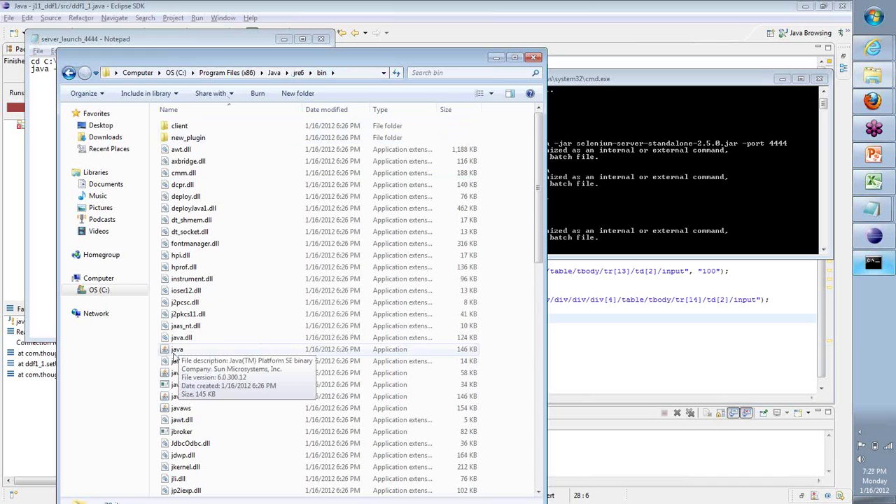
double_click(179, 349)
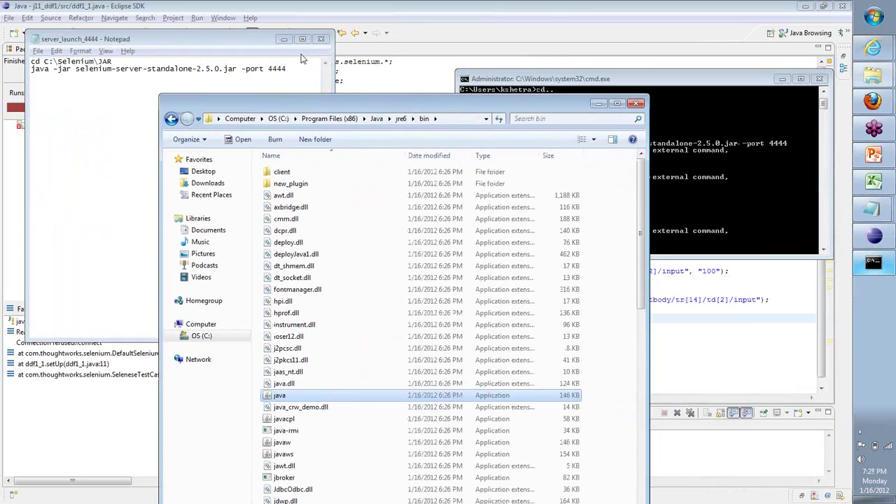
left_click(284, 38)
left_click(695, 247)
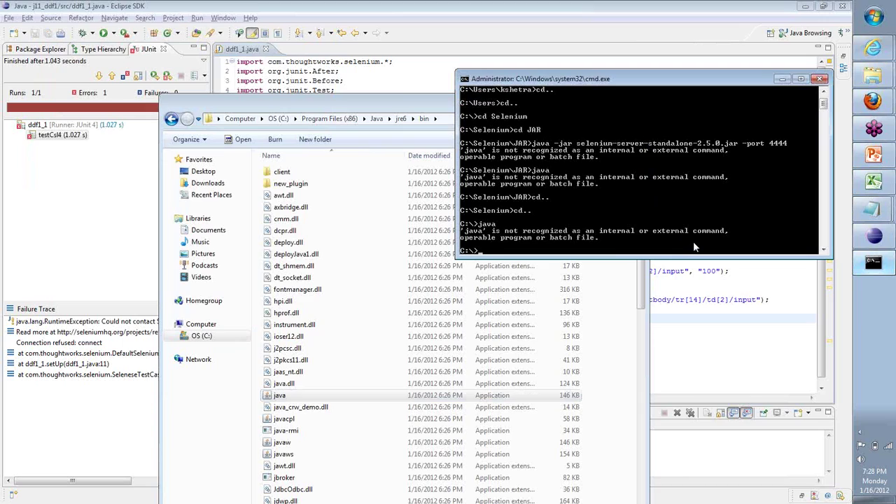
key("Up")
key("Return")
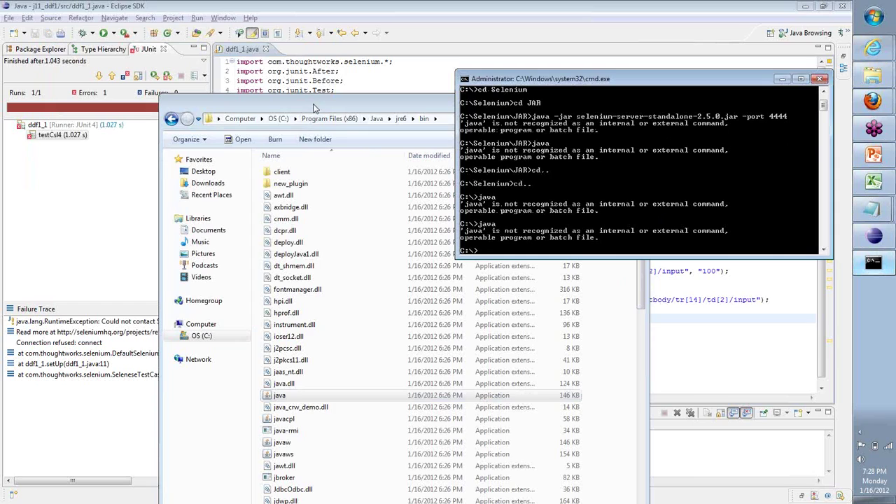
right_click(191, 340)
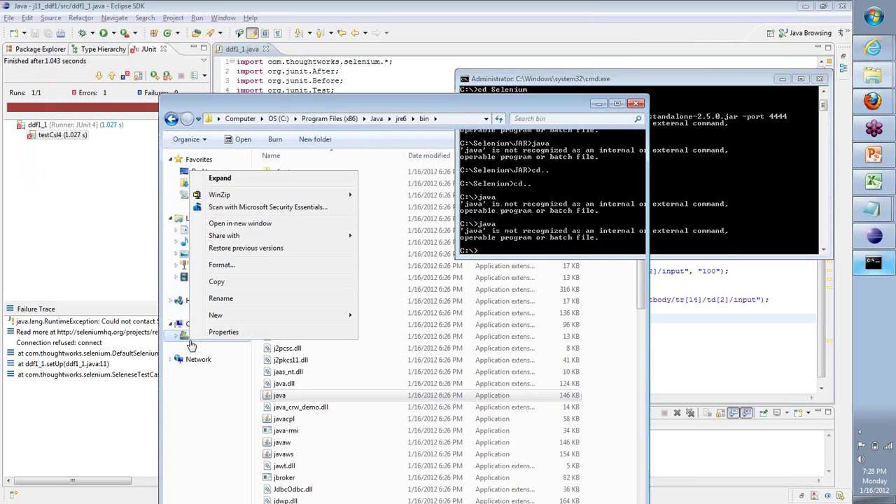
left_click(224, 332)
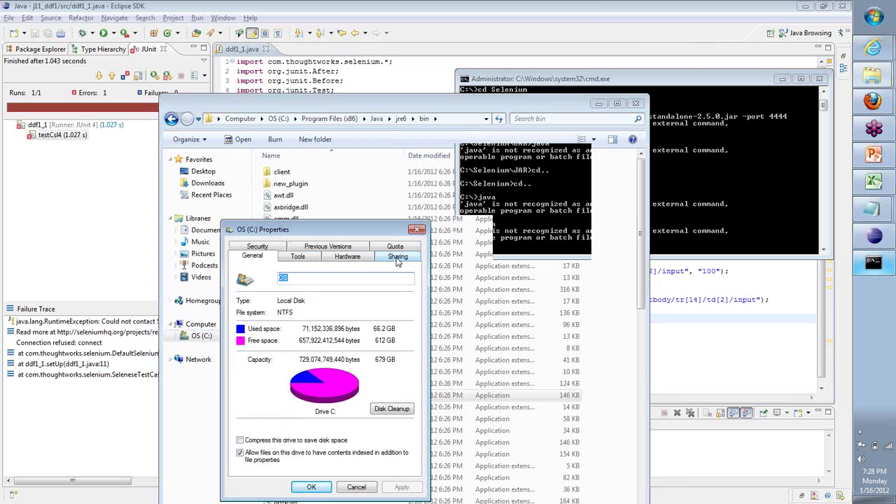
key("Escape")
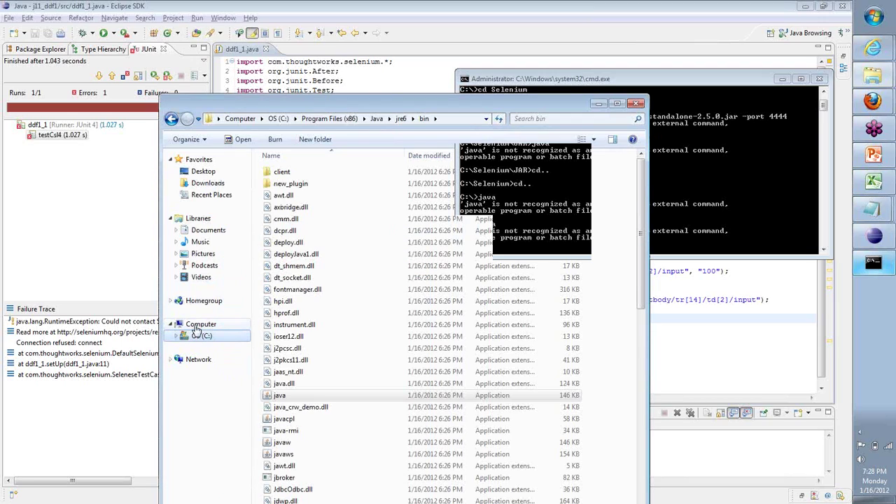
Open the properties of Computer from the file explorer and bring the System window to the front
right_click(197, 329)
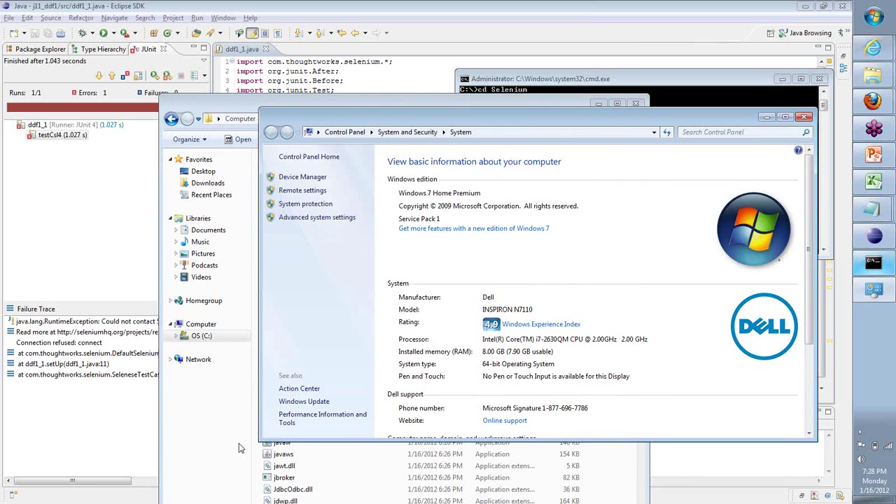
left_click(616, 103)
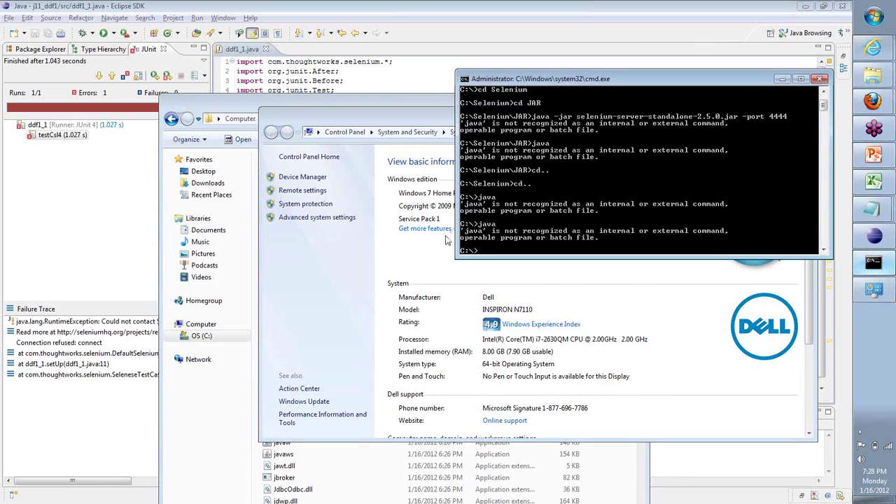
left_click(322, 259)
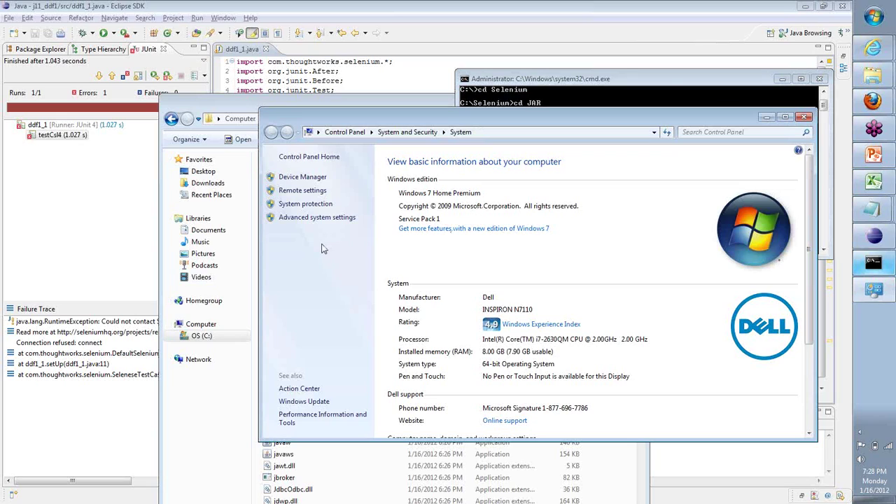
left_click(712, 87)
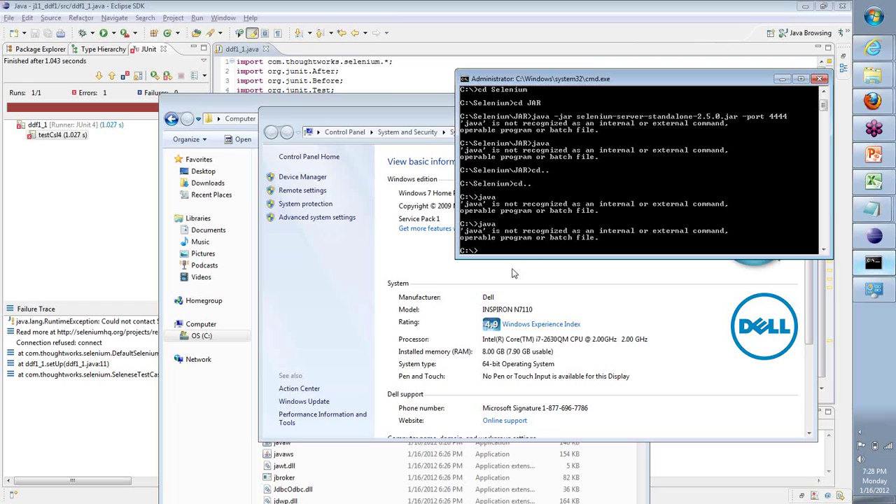
left_click(363, 296)
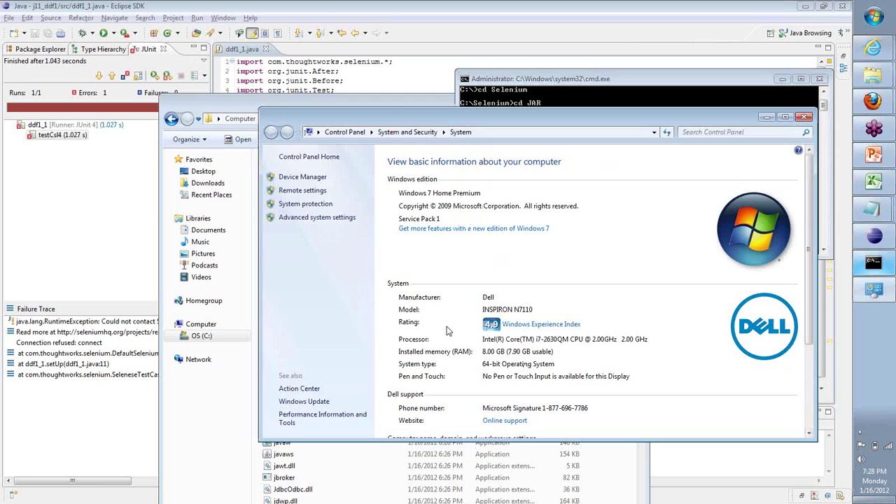
left_click(621, 86)
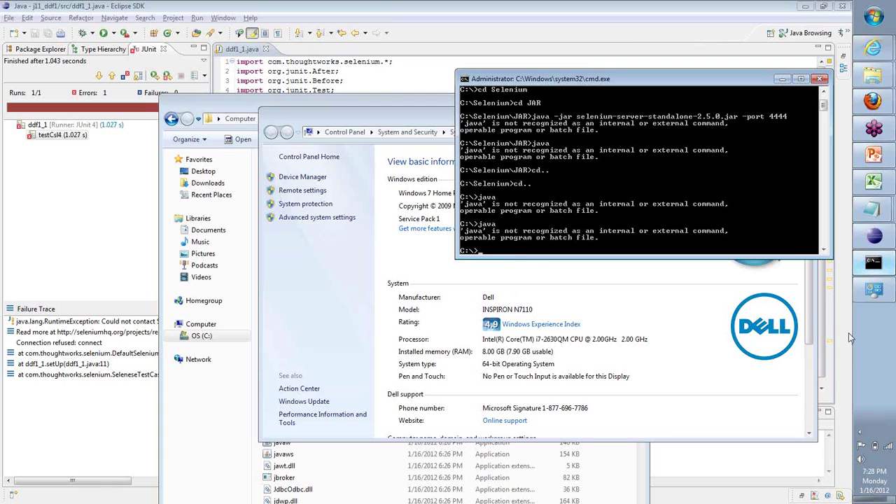
left_click(215, 405)
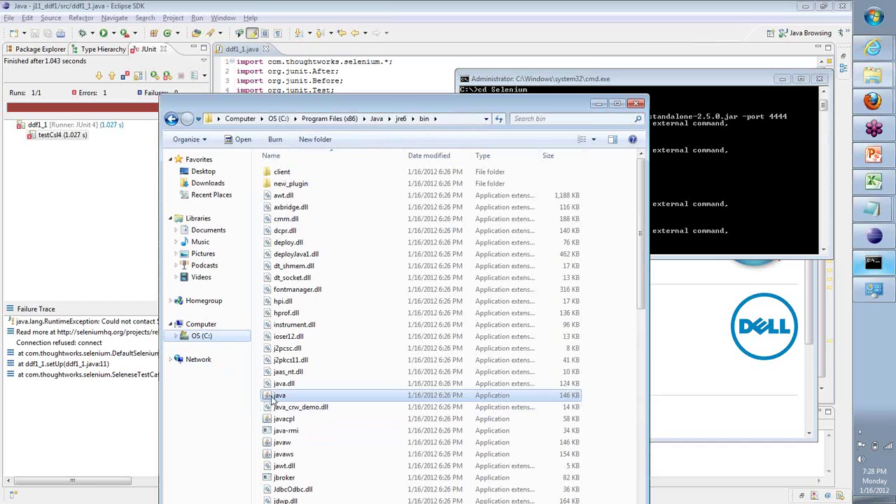
left_click(685, 330)
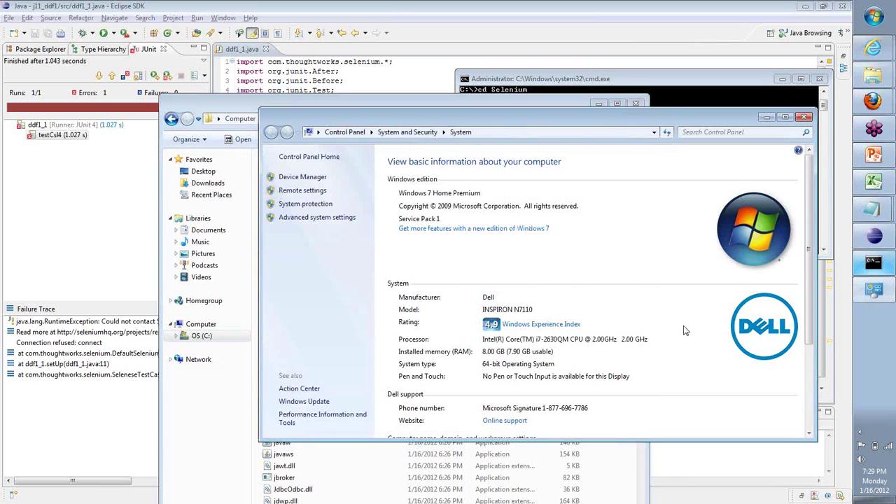
Open the system environment variable Path for editing and copy its full value into an untitled Notepad document
left_click(316, 219)
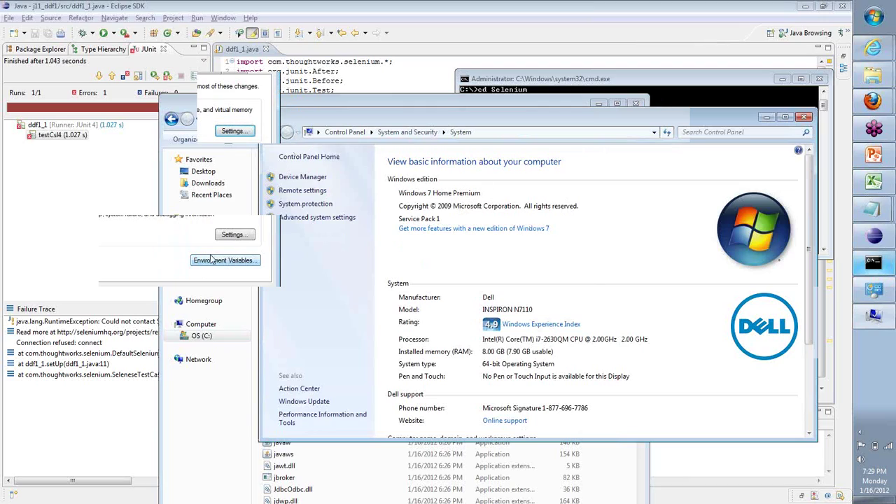
left_click(211, 265)
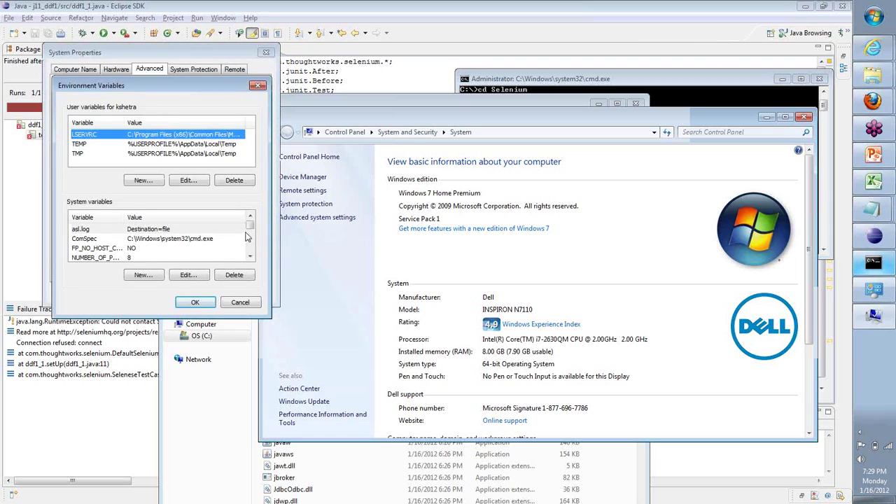
scroll(247, 237, "down", 2)
left_click(250, 217)
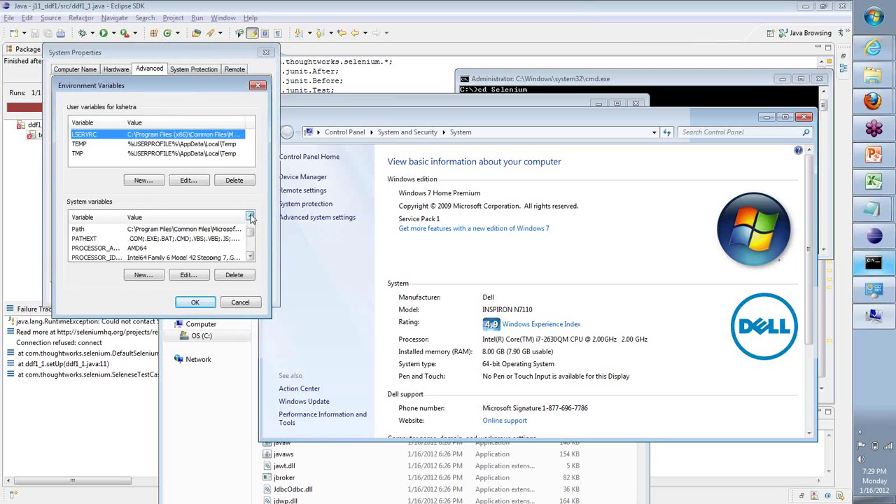
left_click(250, 217)
left_click(179, 238)
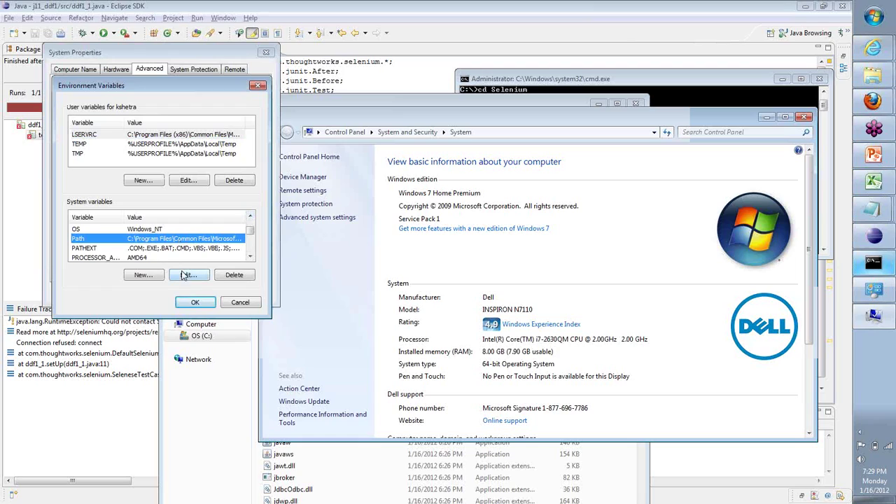
left_click(184, 275)
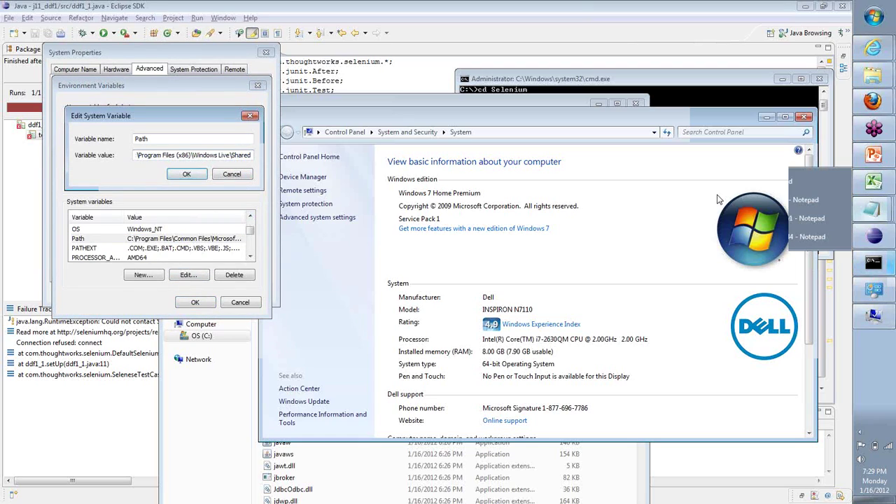
left_click(763, 175)
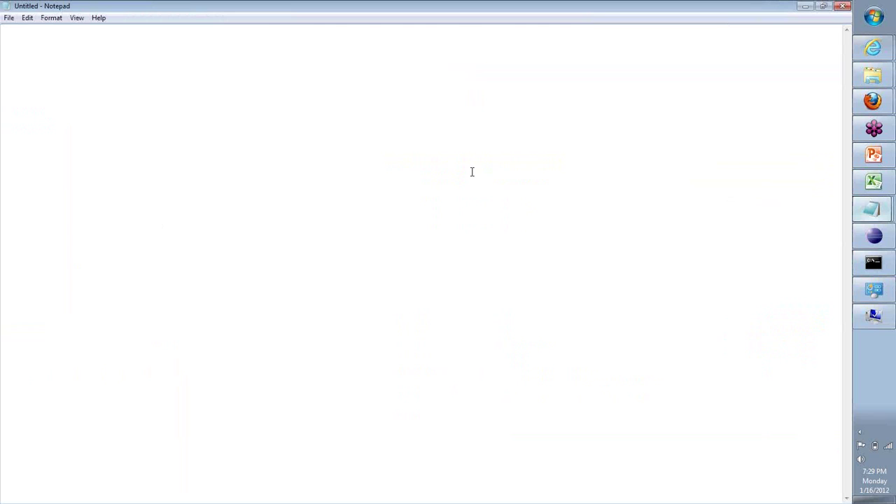
type("C:\\Program Files\\Common Files\\Microsoft Shared\\Windows Live;C:\\Program Files (x86)\\Common Files\\Microsoft Shared\\Windows Live;%SystemRoot%\\system32;%SystemRoot%;%SystemRoot%\\System32\\Wbem;%SYSTEMROOT%\\System32\\WindowsPowerShell\\v1.0\\;C:\\Program Files (x86)\\Windows Live\\Shared")
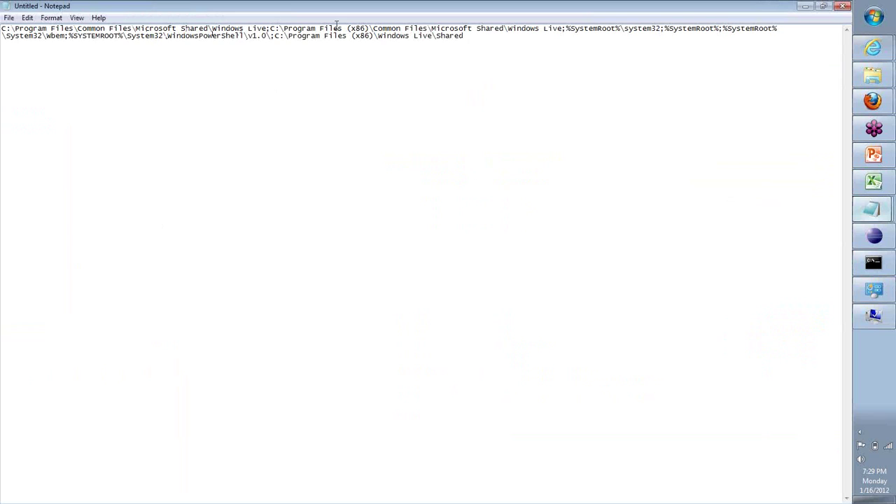
Copy the address of the jre6 bin folder and append it to the Path text in Notepad as ;C:\Program Files (x86)\Java\jre6\bin
key("alt+Tab")
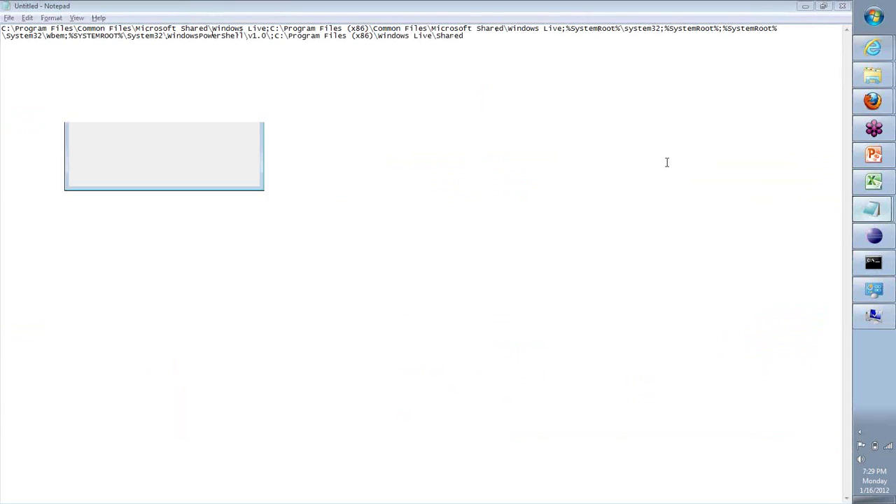
key("alt+Tab")
key("Tab")
key("alt+Tab")
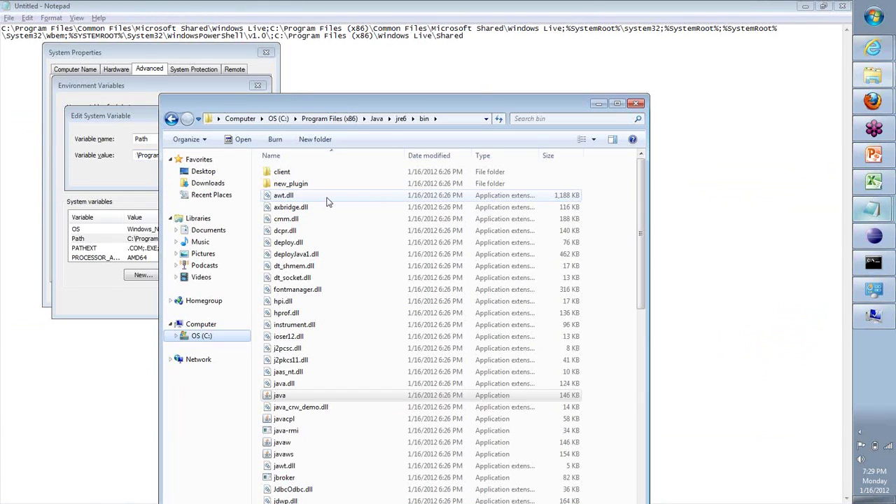
right_click(365, 119)
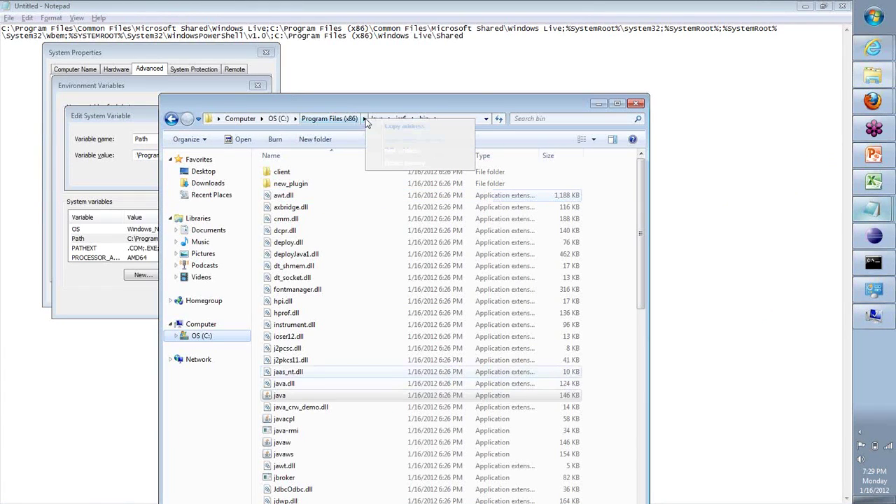
left_click(400, 139)
key("ctrl+c")
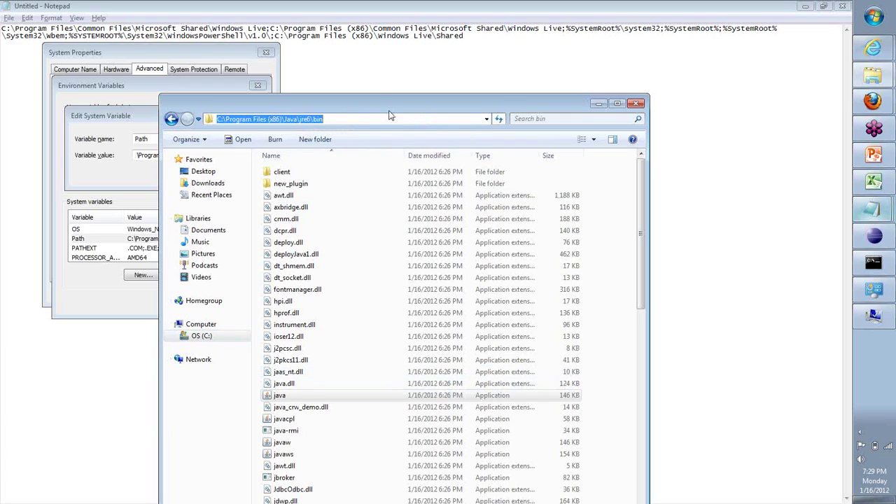
left_click(510, 35)
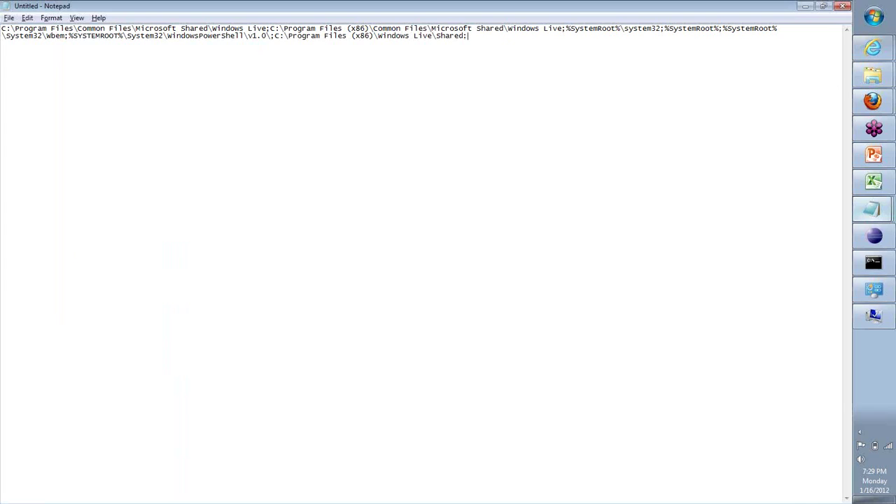
key("ctrl+v")
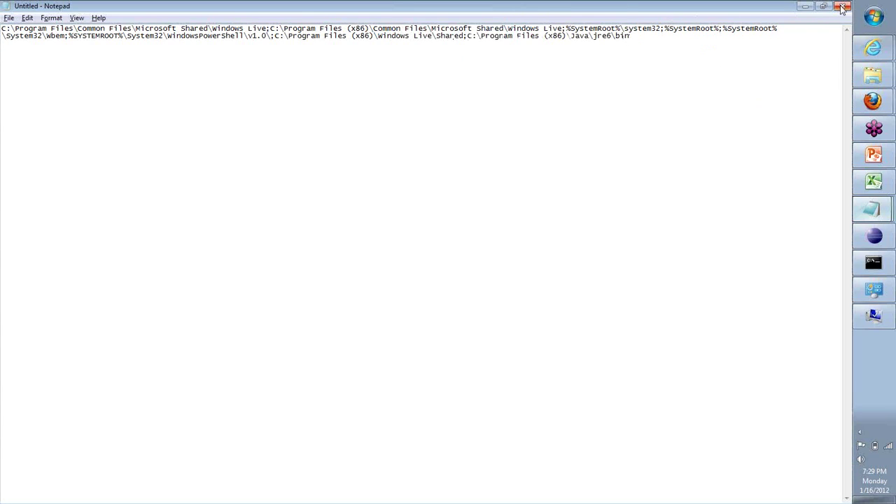
left_click_drag(592, 36, 468, 36)
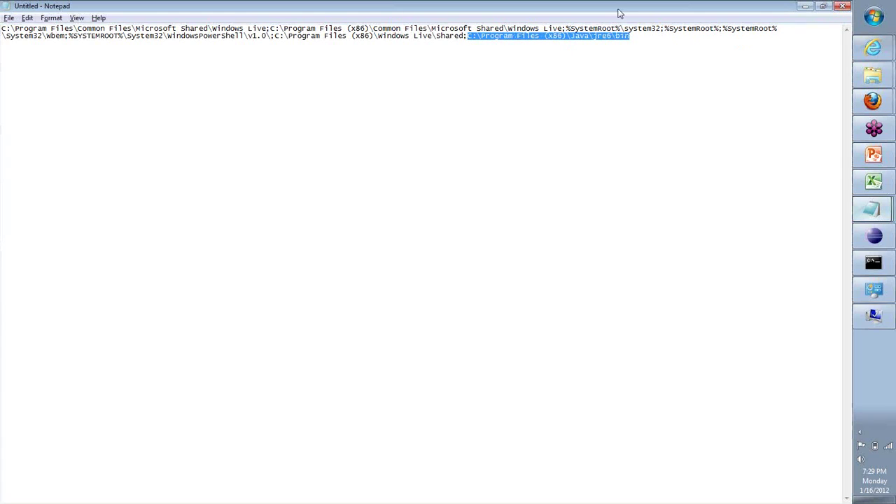
left_click(842, 6)
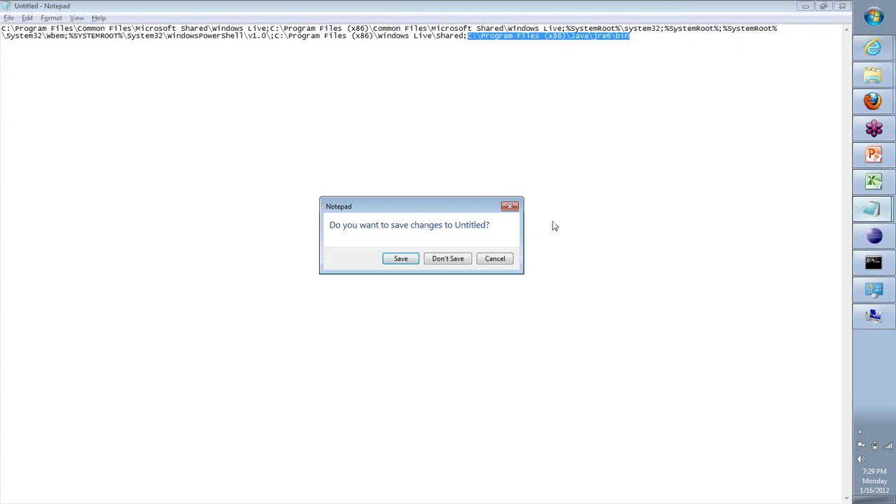
left_click(413, 264)
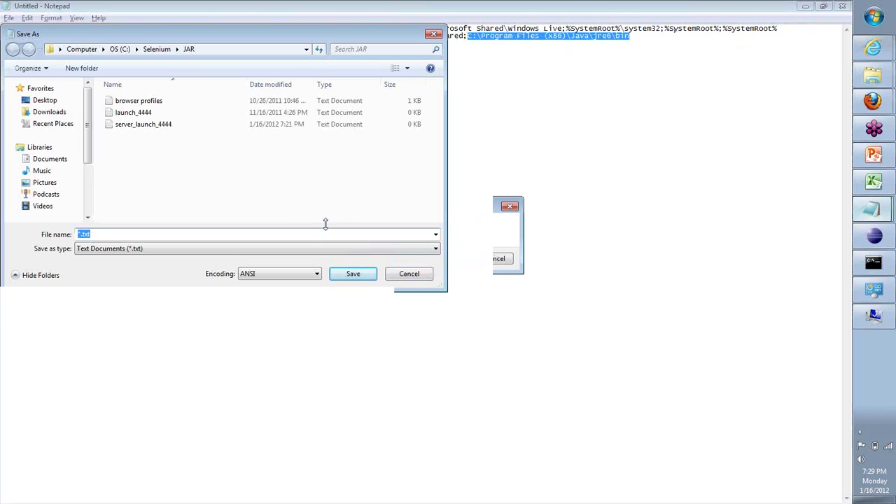
key("Escape")
Replace the system Path variable's value with the complete Notepad text and confirm the environment variable and system properties dialogs
left_click(656, 37)
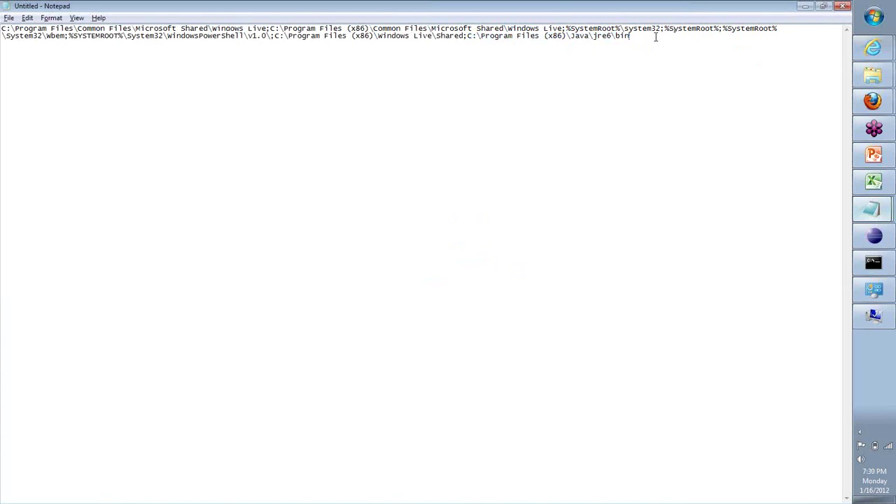
key("ctrl+a")
key("alt+Tab")
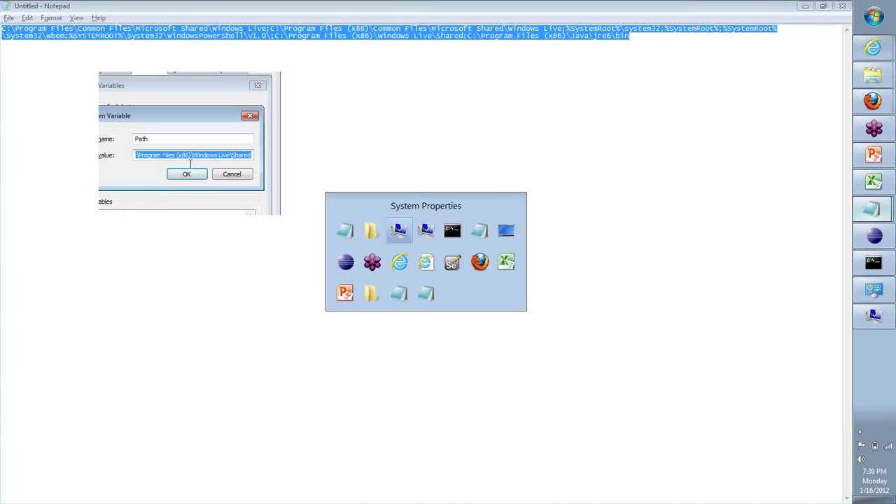
left_click(188, 174)
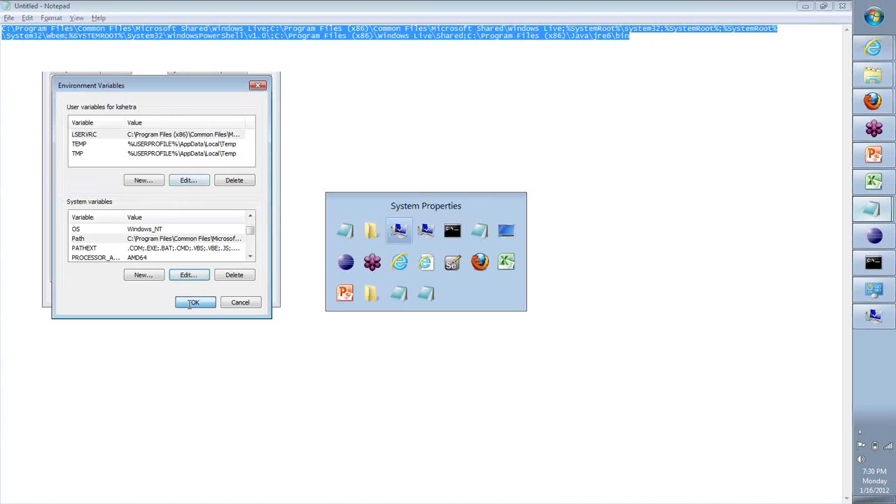
left_click(189, 305)
left_click(168, 295)
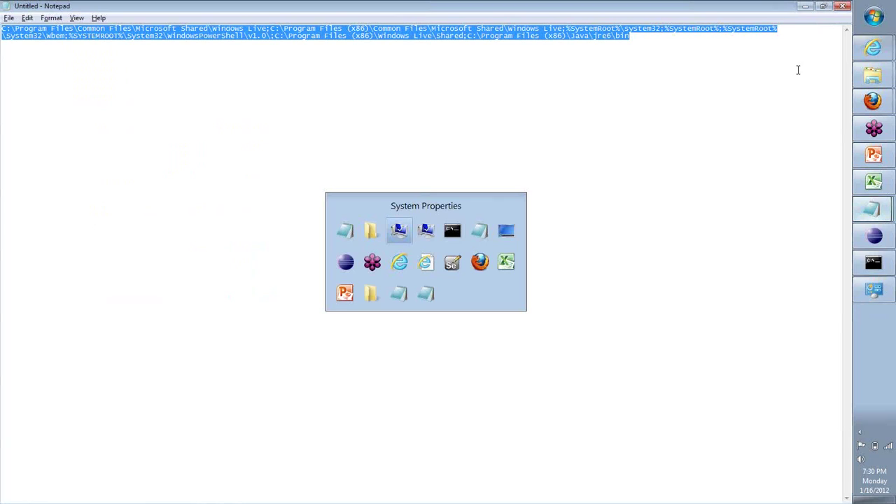
Test the java command again from the C:\ root in the open command prompt
key("alt+Tab")
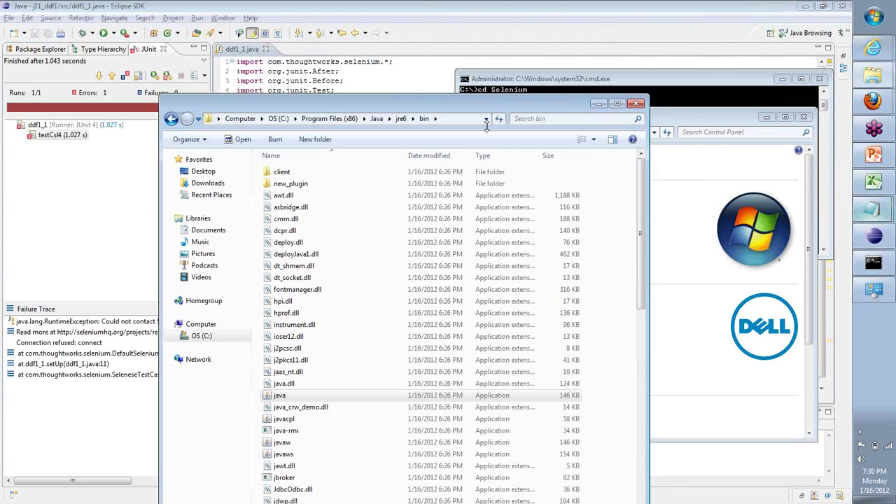
left_click(697, 83)
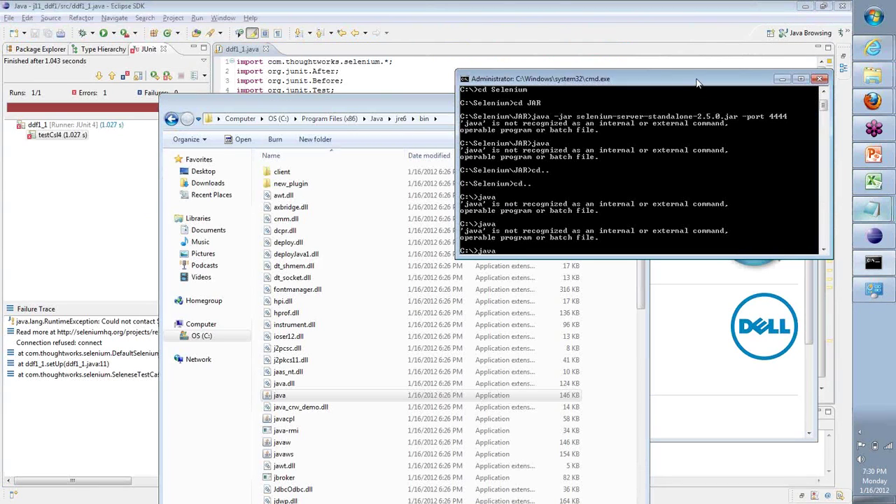
key("Return")
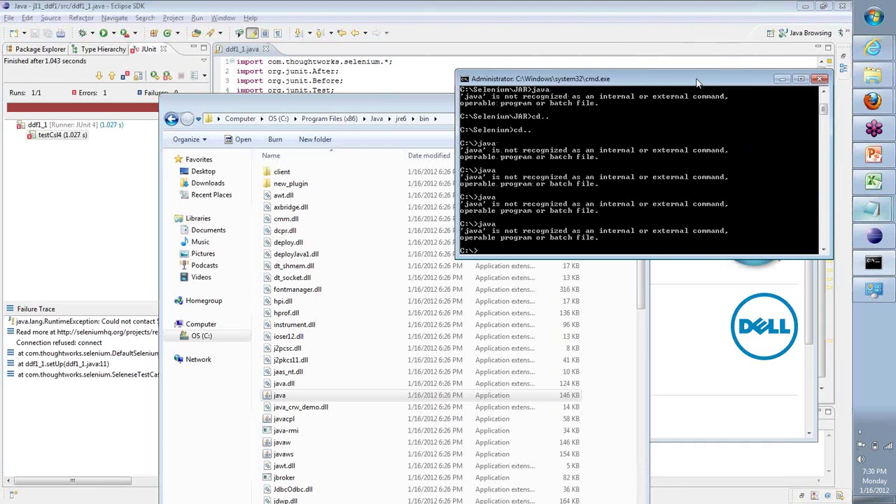
left_click(696, 329)
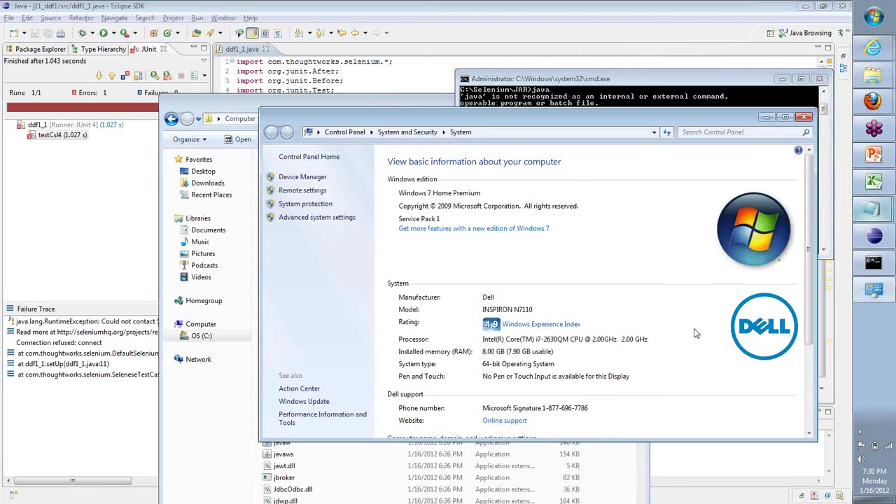
Open the system Path variable, check its value from start to end, and close the environment variable and system properties dialogs
left_click(306, 219)
left_click(216, 274)
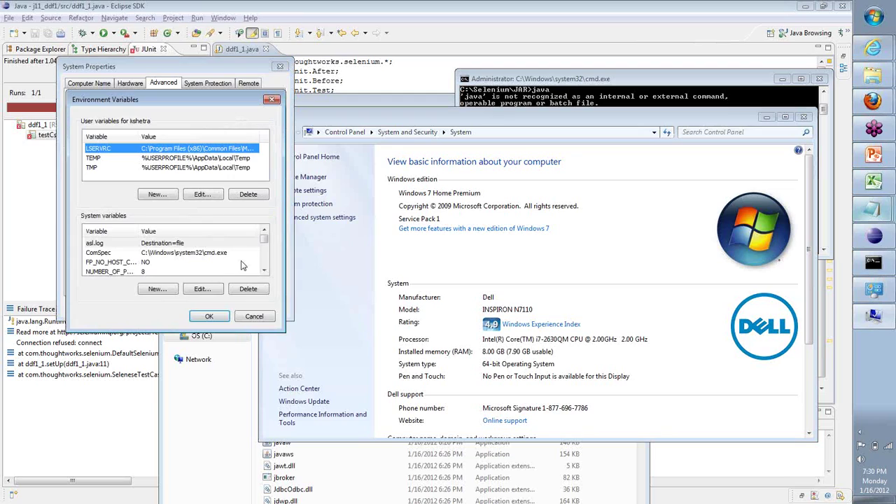
left_click(240, 263)
scroll(120, 266, "down", 1)
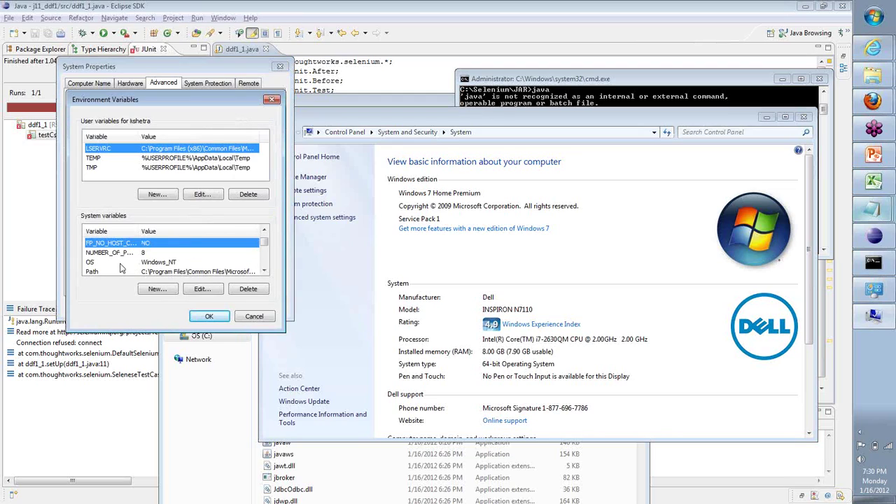
left_click(120, 271)
left_click(202, 289)
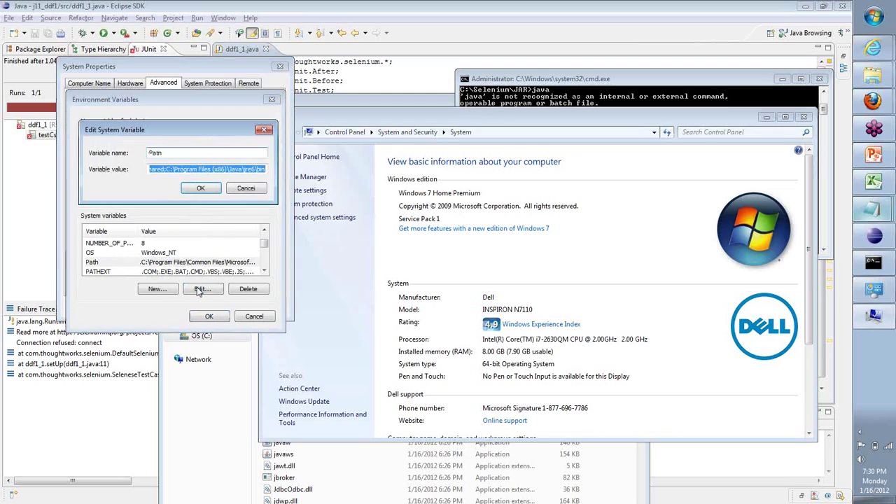
left_click(214, 166)
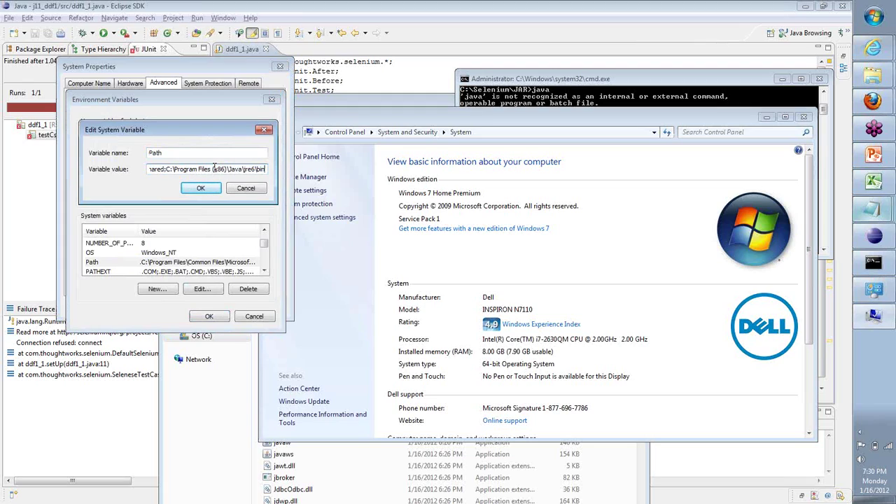
key("Home")
key("End")
key("Return")
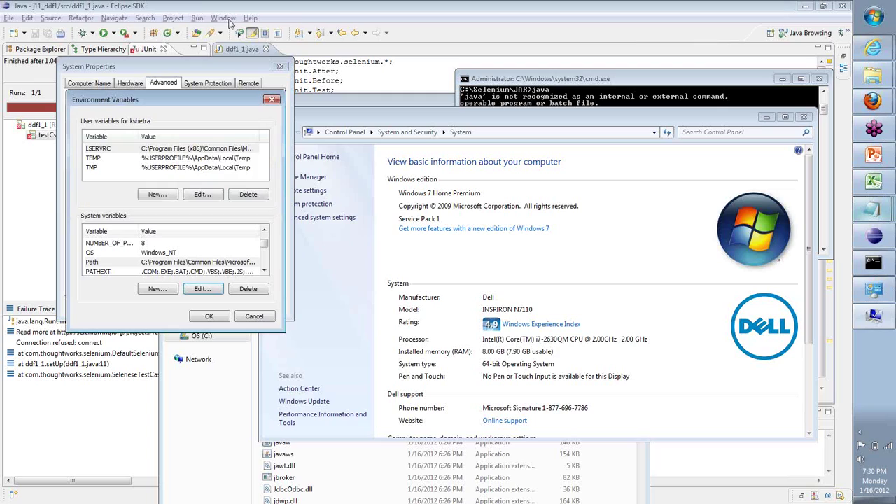
left_click(254, 316)
left_click(235, 312)
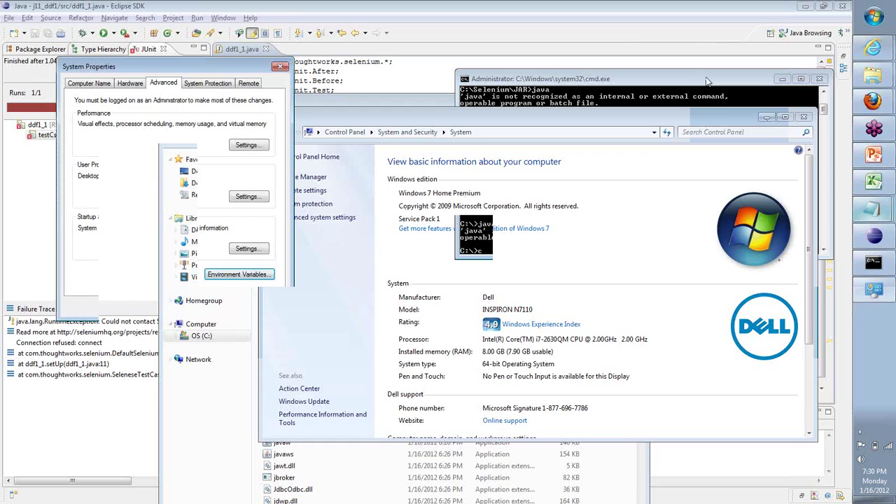
Close the open command prompt windows and bring the jre6 bin folder window to the front with its full file list in view
key("Return")
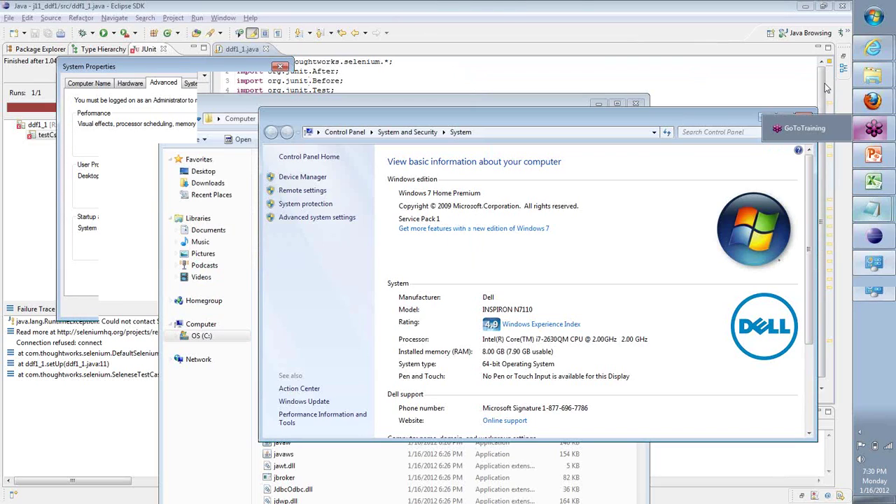
mouse_move(873, 48)
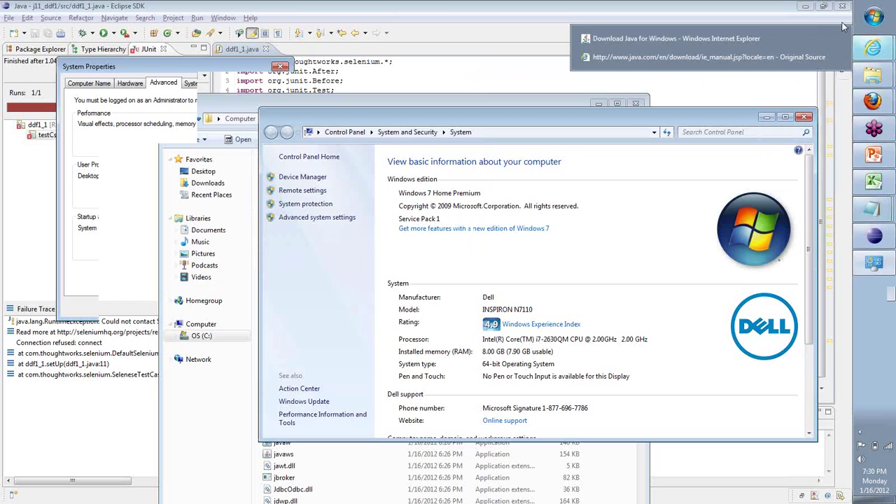
mouse_move(873, 75)
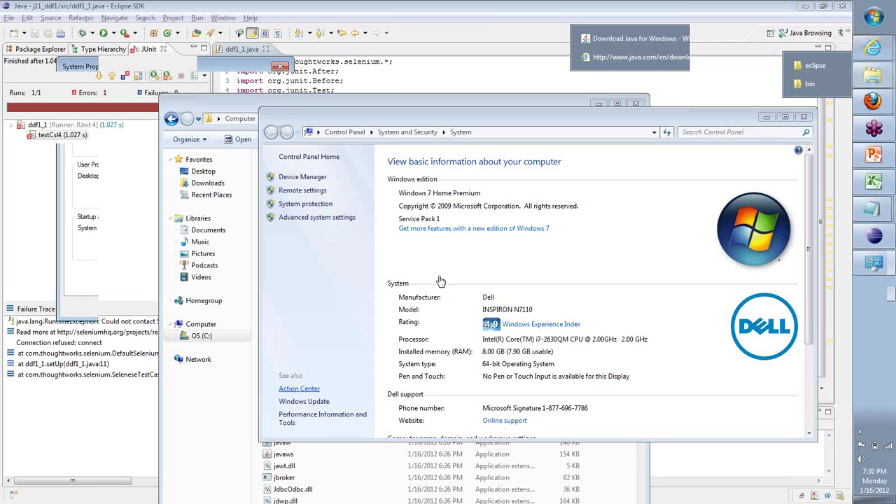
left_click(255, 105)
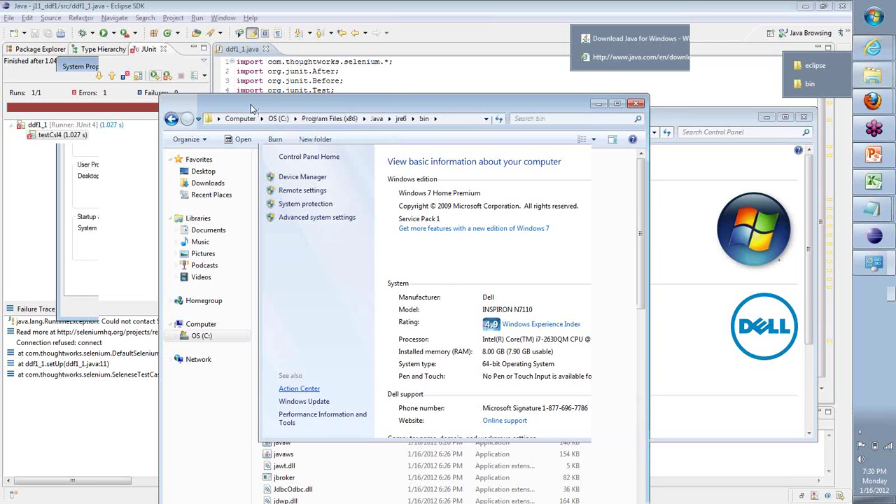
left_click_drag(321, 119, 211, 28)
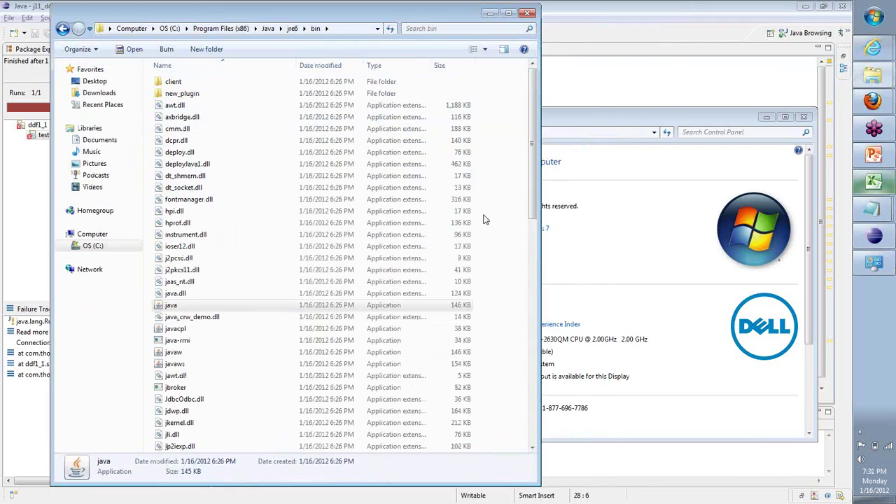
Switch to Eclipse and examine the ddf1_1.java test code, highlighting the port number in the DefaultSelenium call
mouse_move(886, 77)
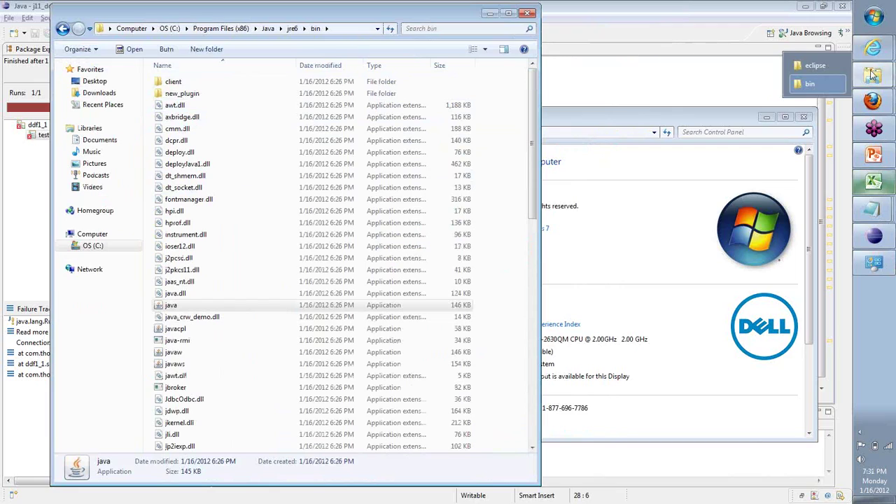
mouse_move(874, 262)
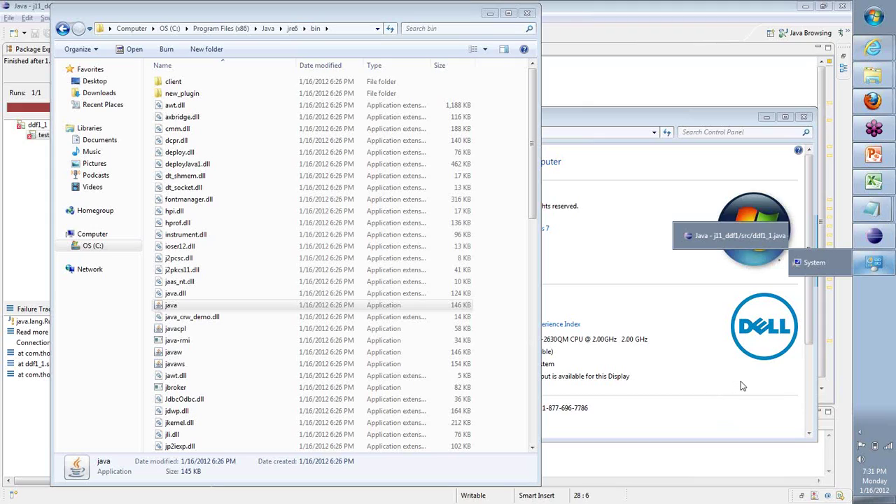
left_click(599, 258)
left_click(599, 10)
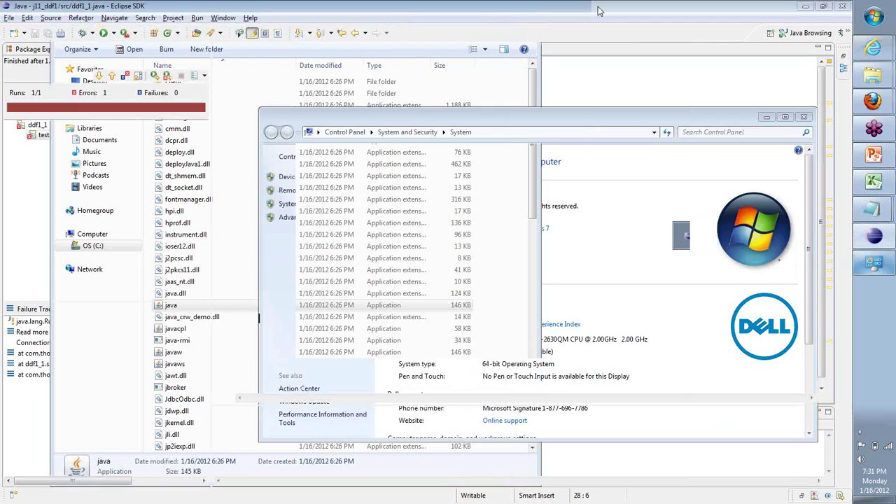
double_click(478, 147)
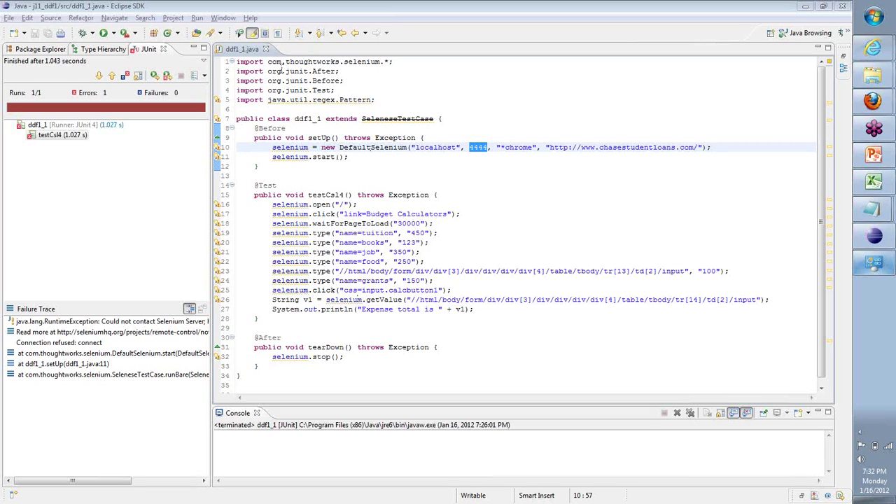
left_click_drag(282, 70, 329, 375)
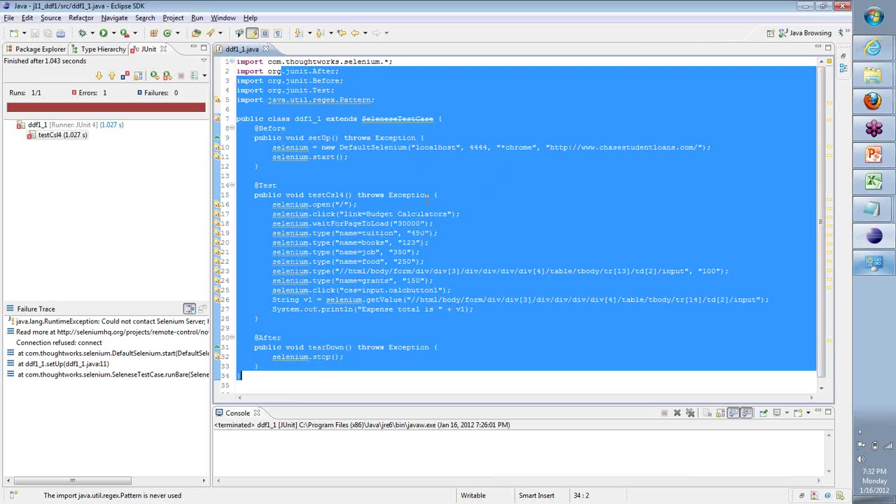
mouse_move(329, 290)
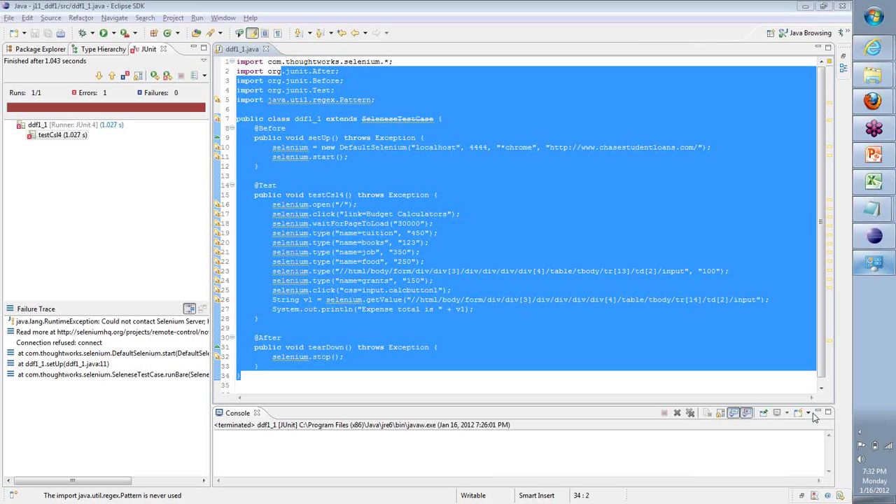
left_click(383, 214)
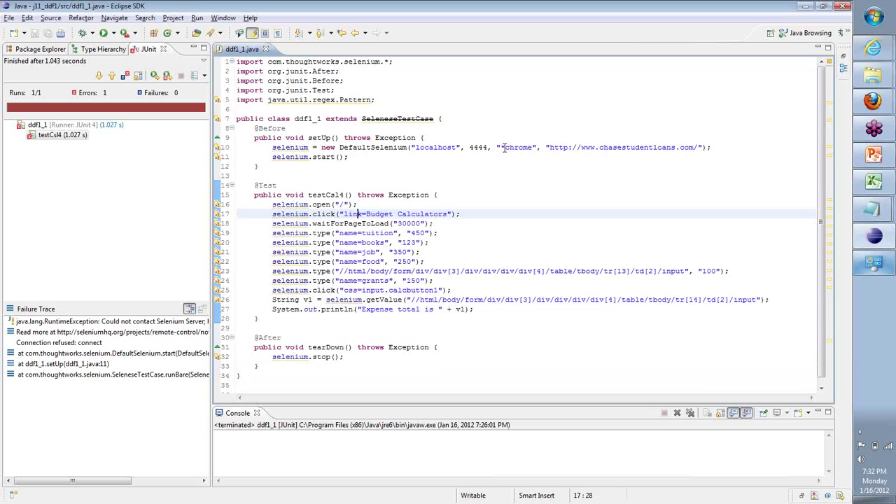
double_click(478, 148)
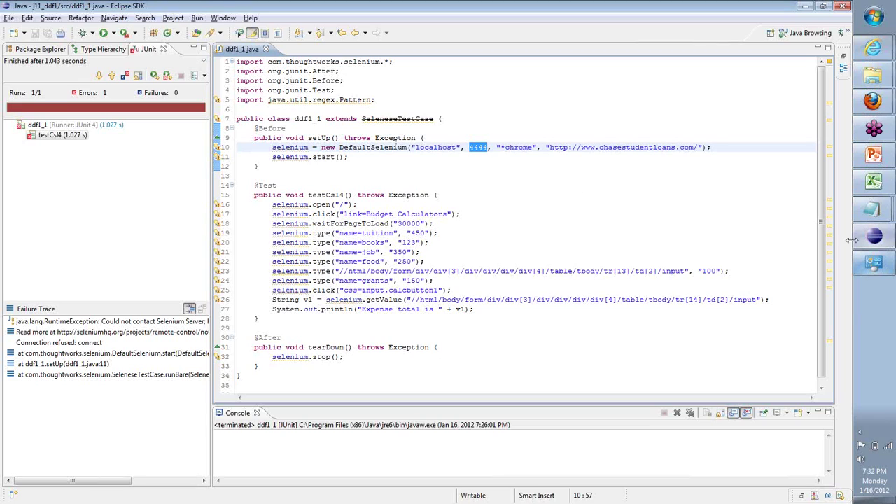
mouse_move(848, 244)
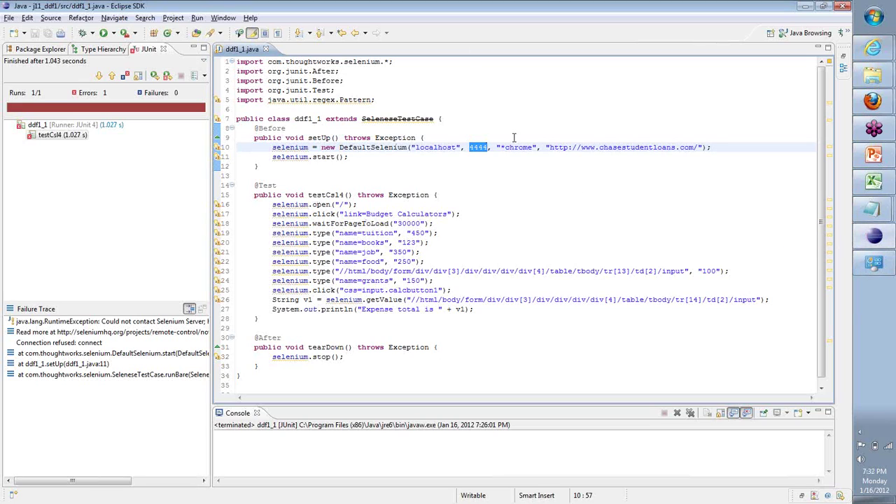